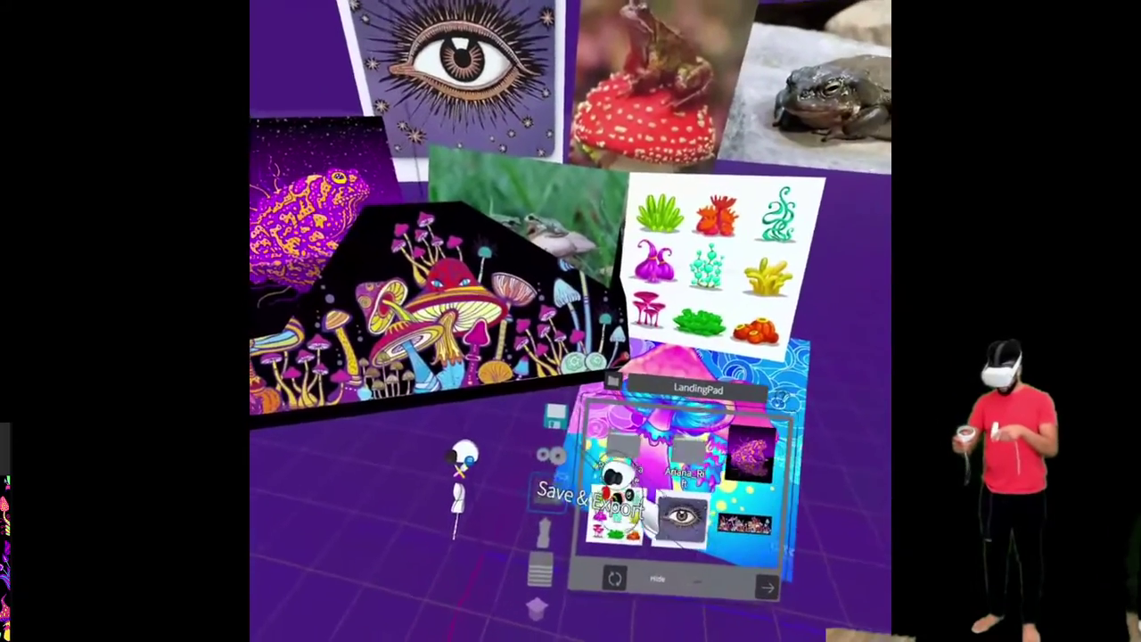
Add a new empty layer to the scene for the models
click(540, 546)
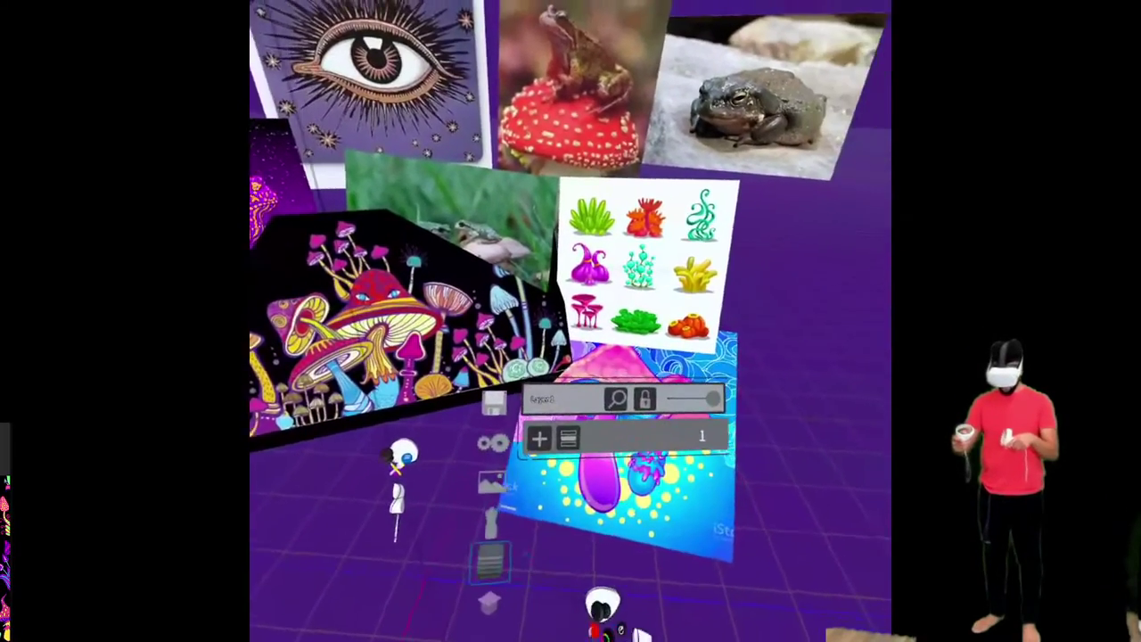
click(533, 431)
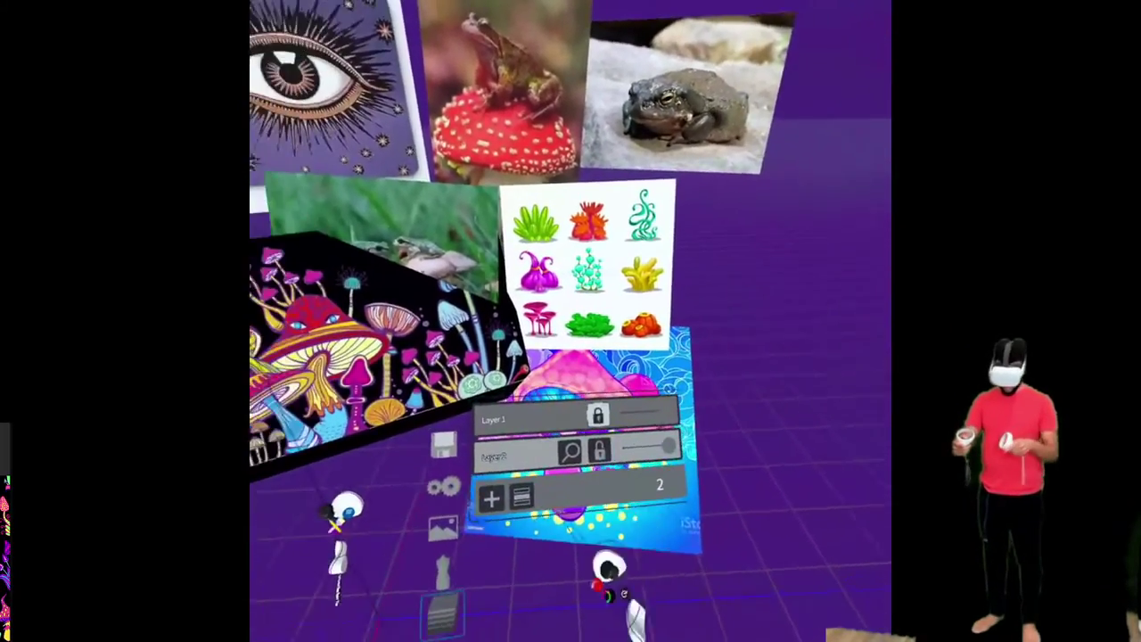
key(Escape)
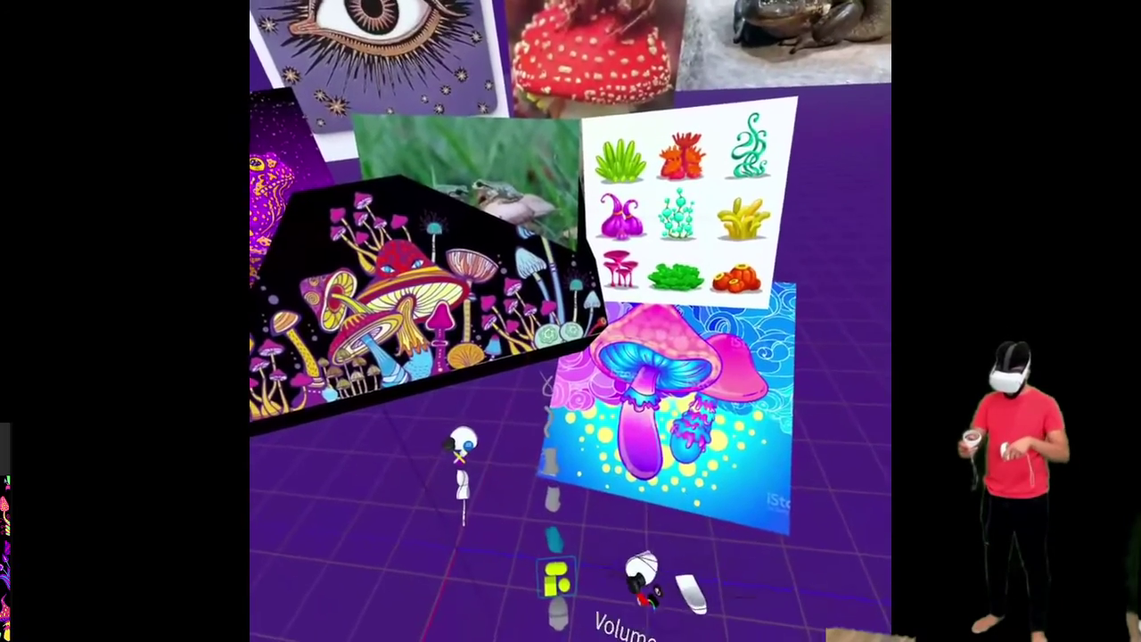
Set up the Primitive tool for subdivision shapes and toggle the Mirror setting
click(558, 595)
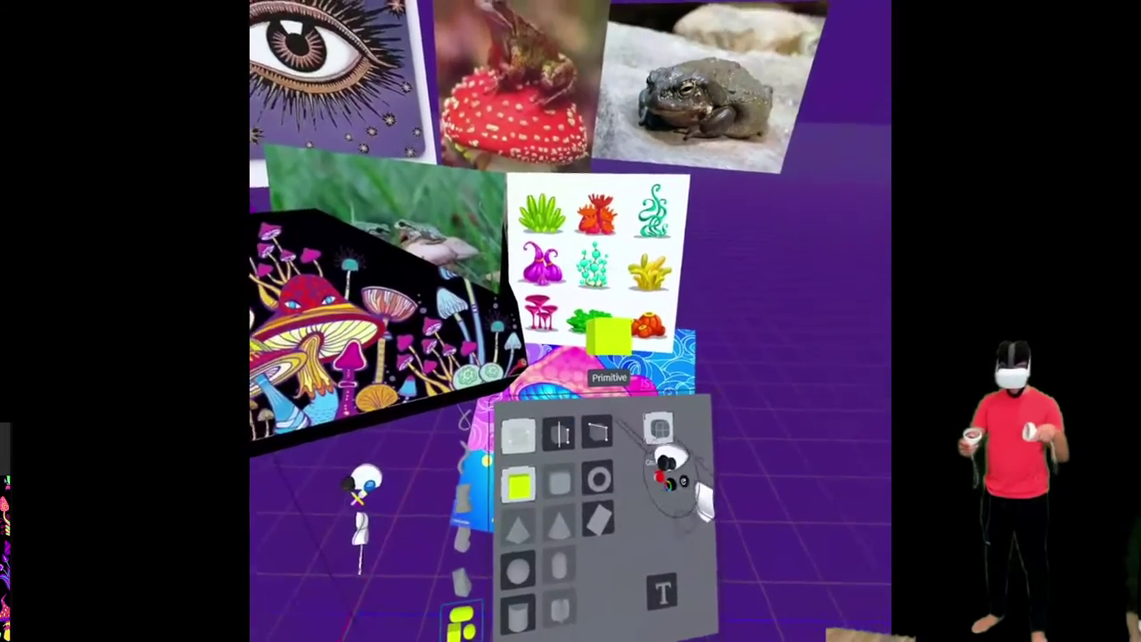
click(642, 425)
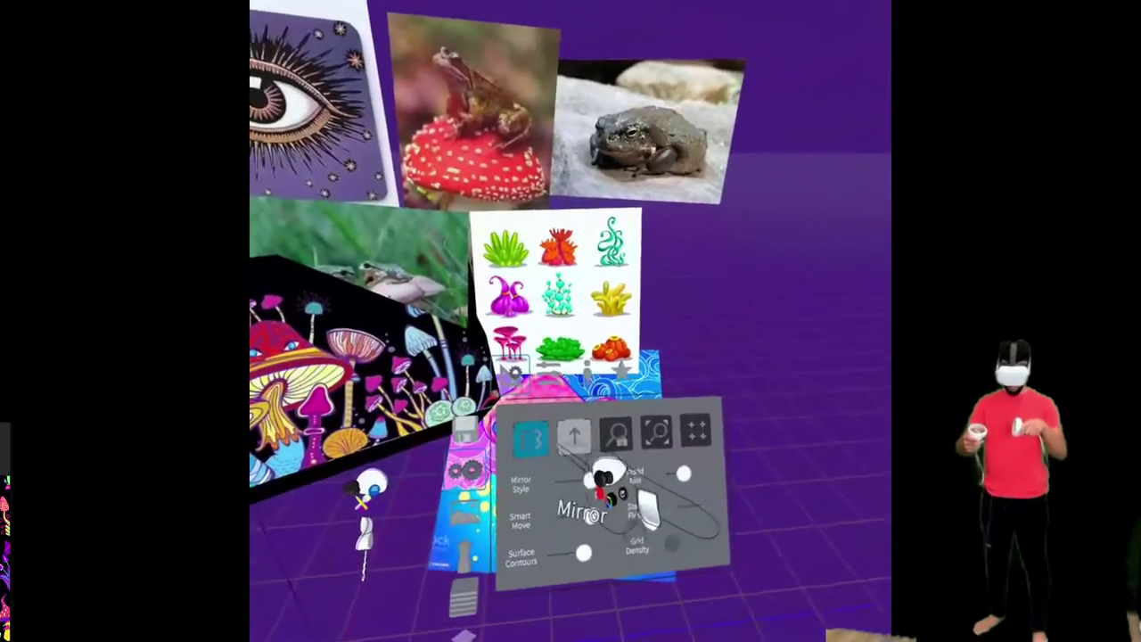
click(626, 439)
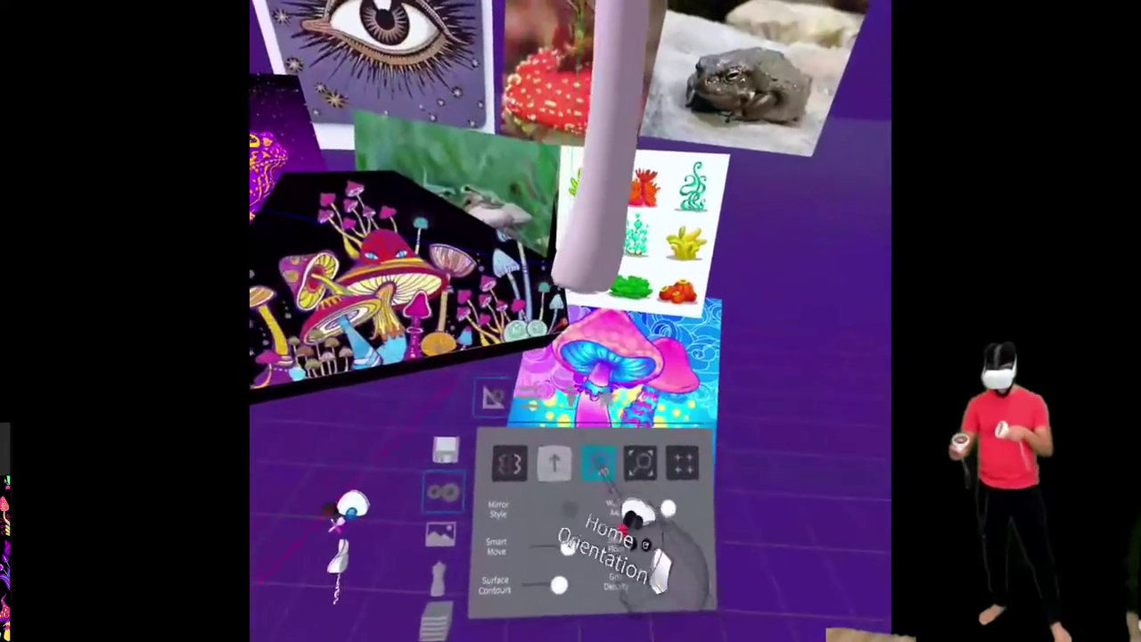
Reset the scene to its home orientation and apply the Custom 3 environment
click(598, 461)
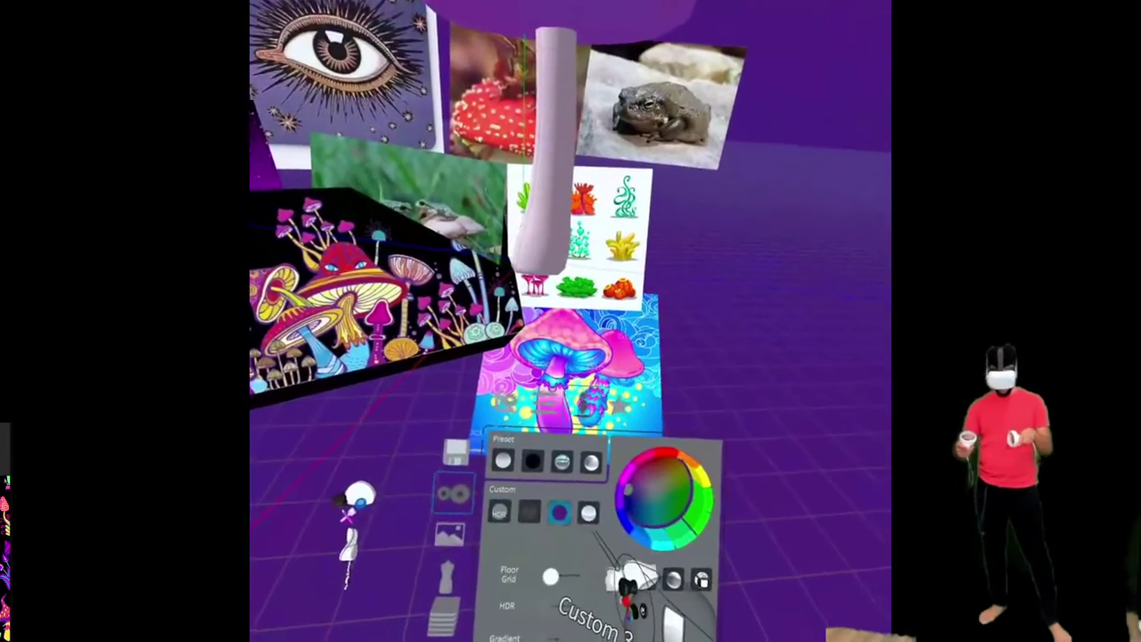
click(583, 501)
click(540, 492)
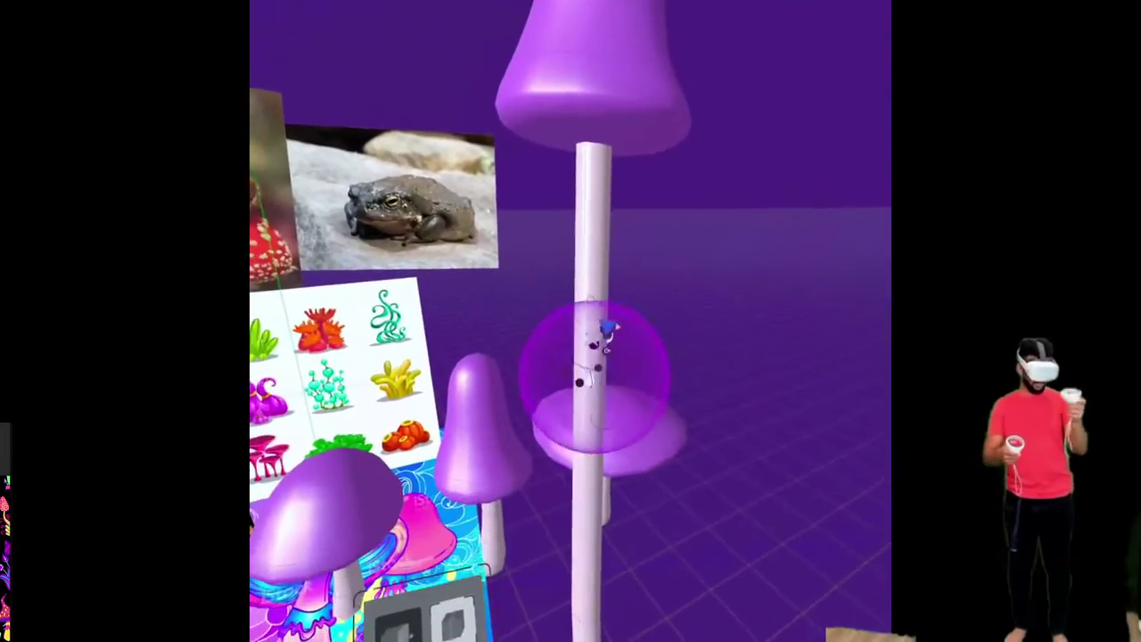
Adjust the tall white stem beneath the bell-shaped purple mushroom cap
drag(594, 377, 585, 436)
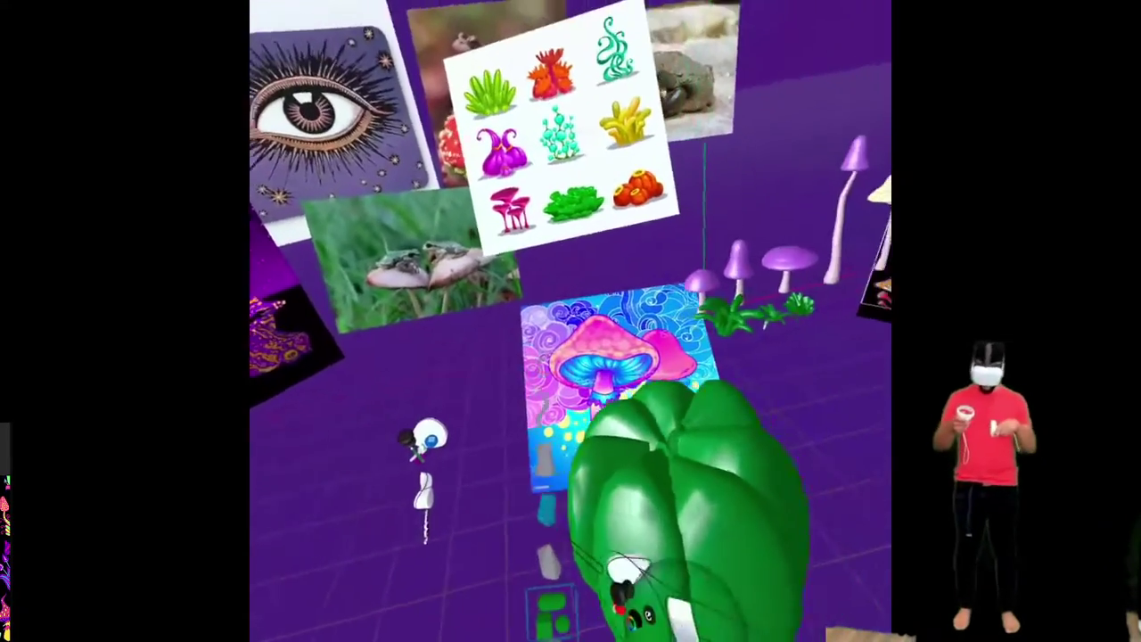
Extrude the opening of the green ribbed coral shape and turn on its subdivision smoothing
click(552, 614)
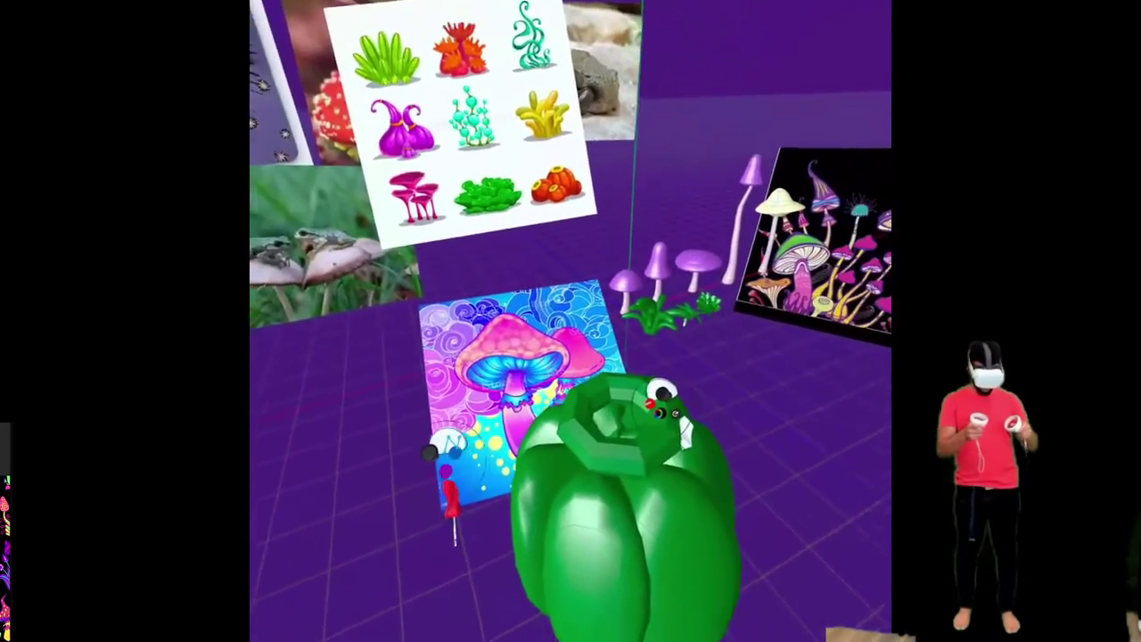
click(691, 405)
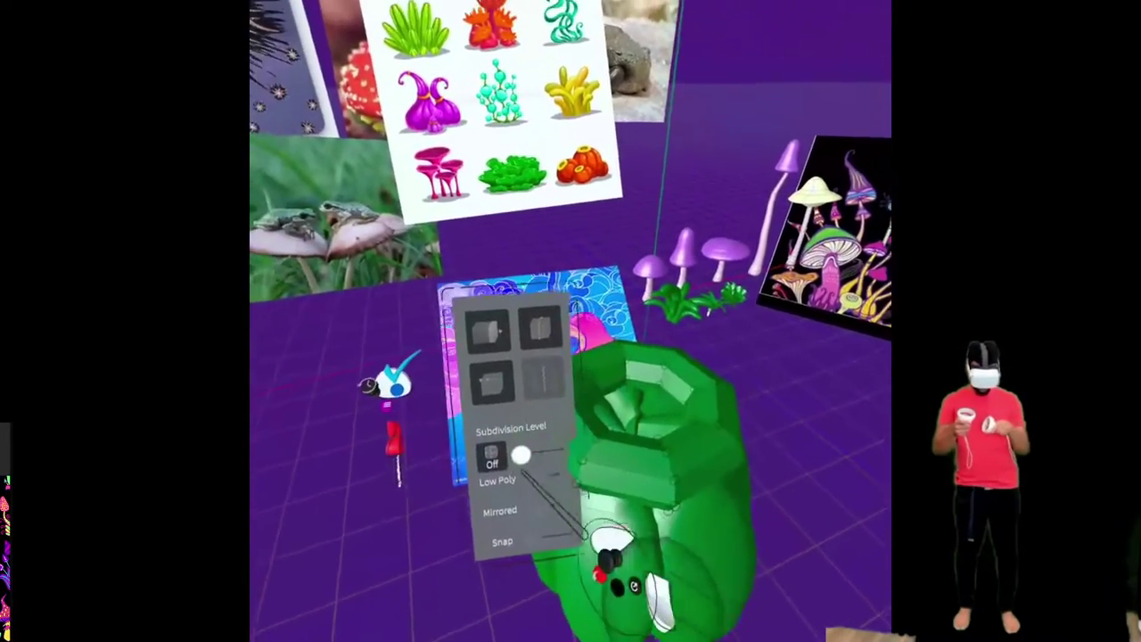
click(493, 457)
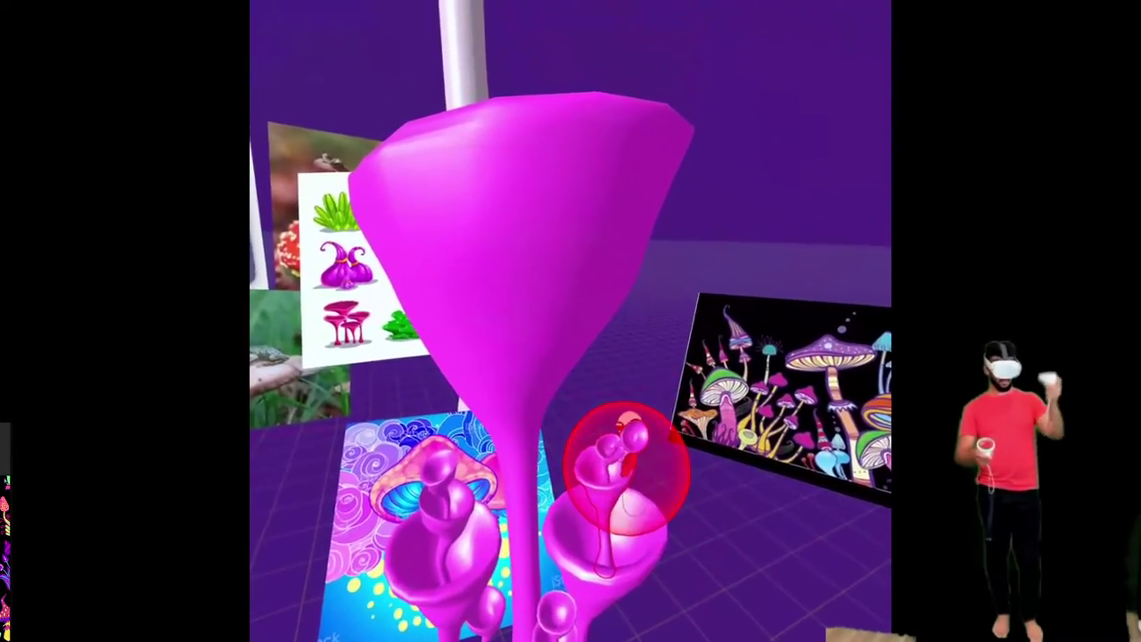
Place the small stacked cups on the large pink funnel coral and smooth the pink vase shape with subdivision
drag(629, 466, 655, 214)
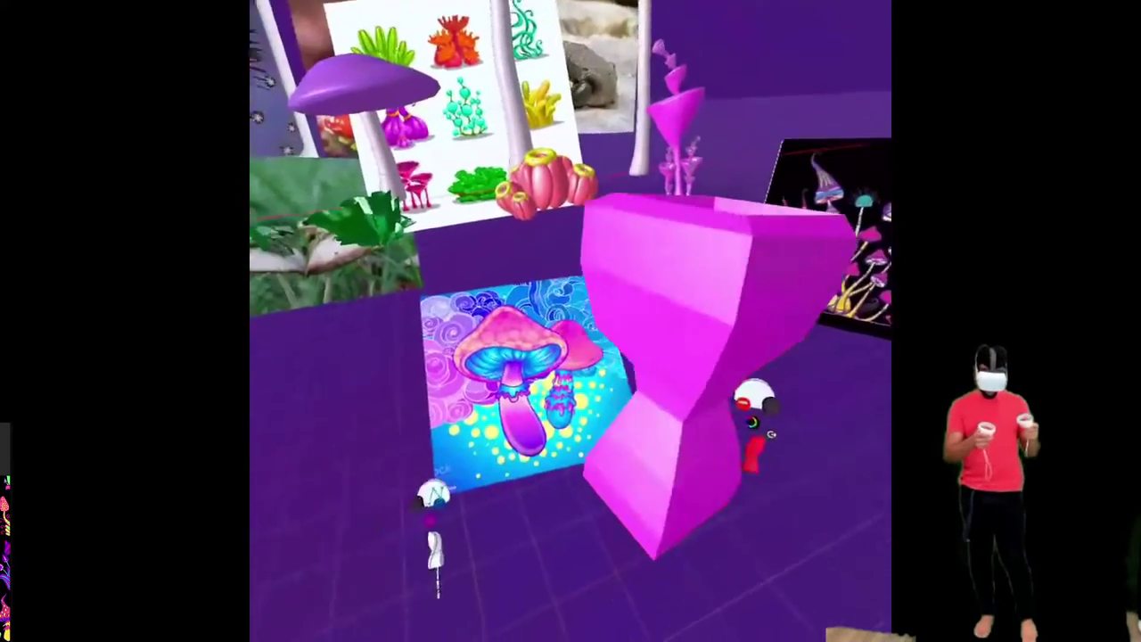
click(510, 505)
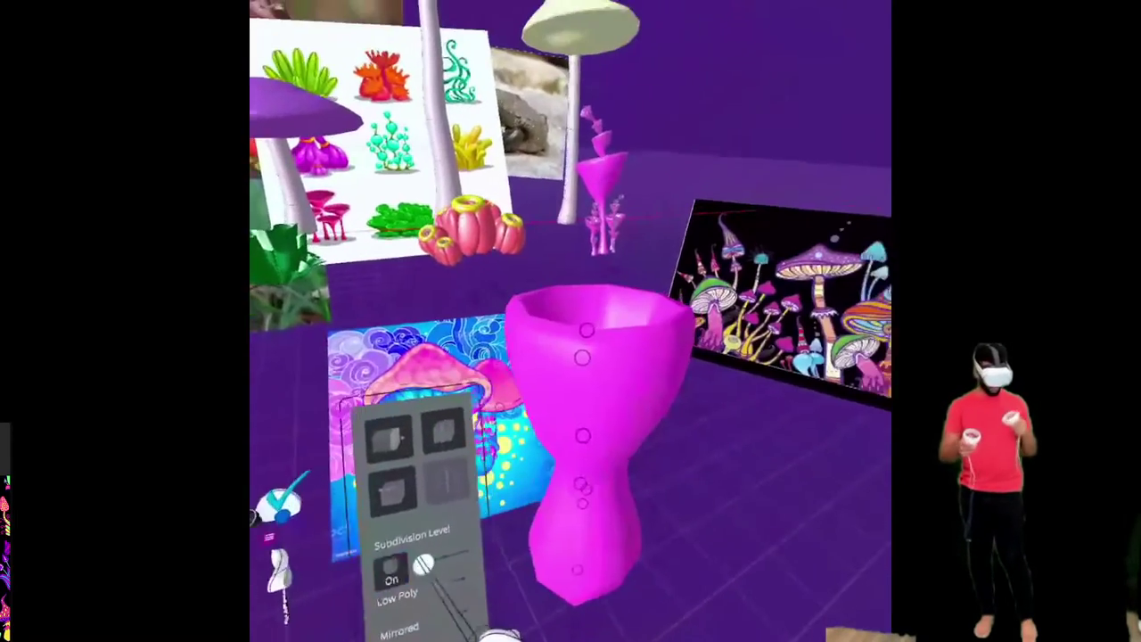
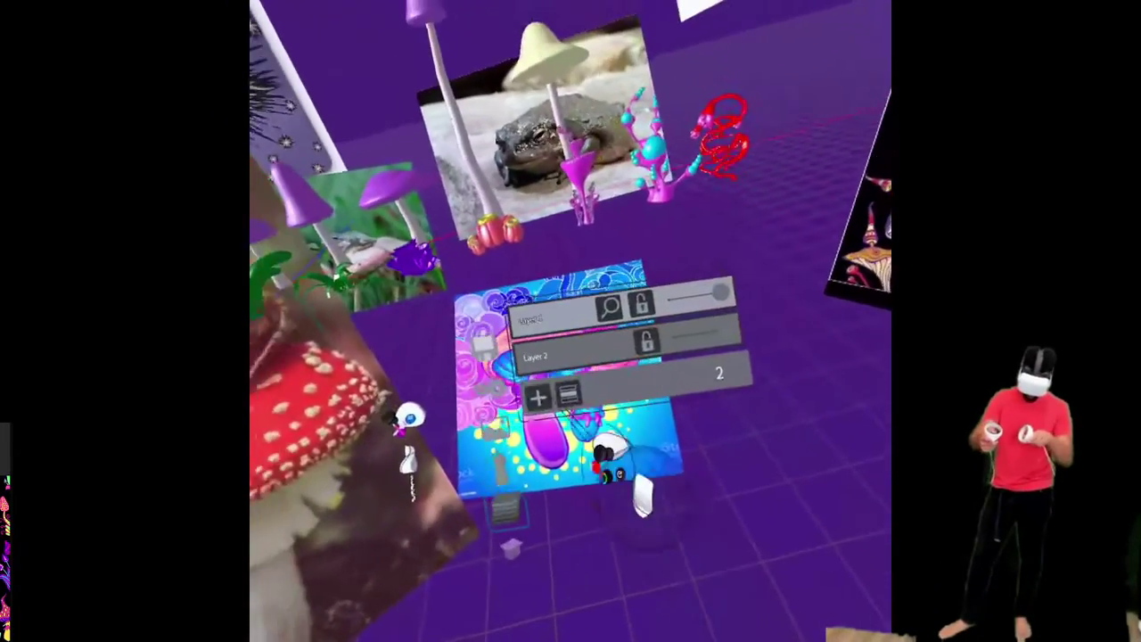
Add a third layer and adjust layer visibility to show the mushrooms without the coral shapes
click(535, 394)
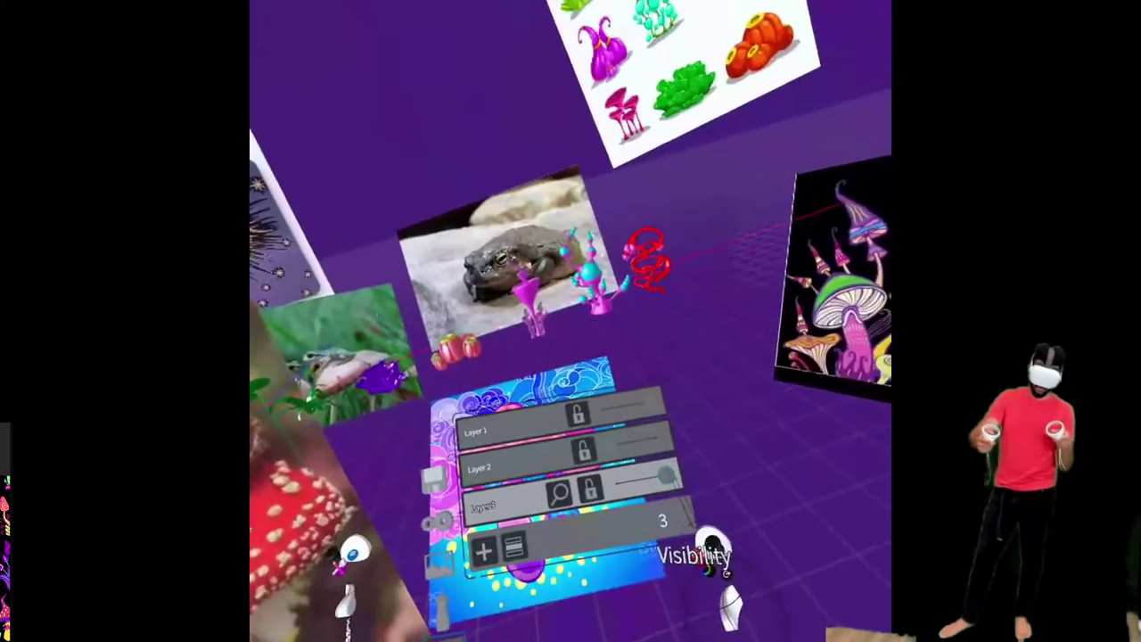
drag(713, 546, 639, 535)
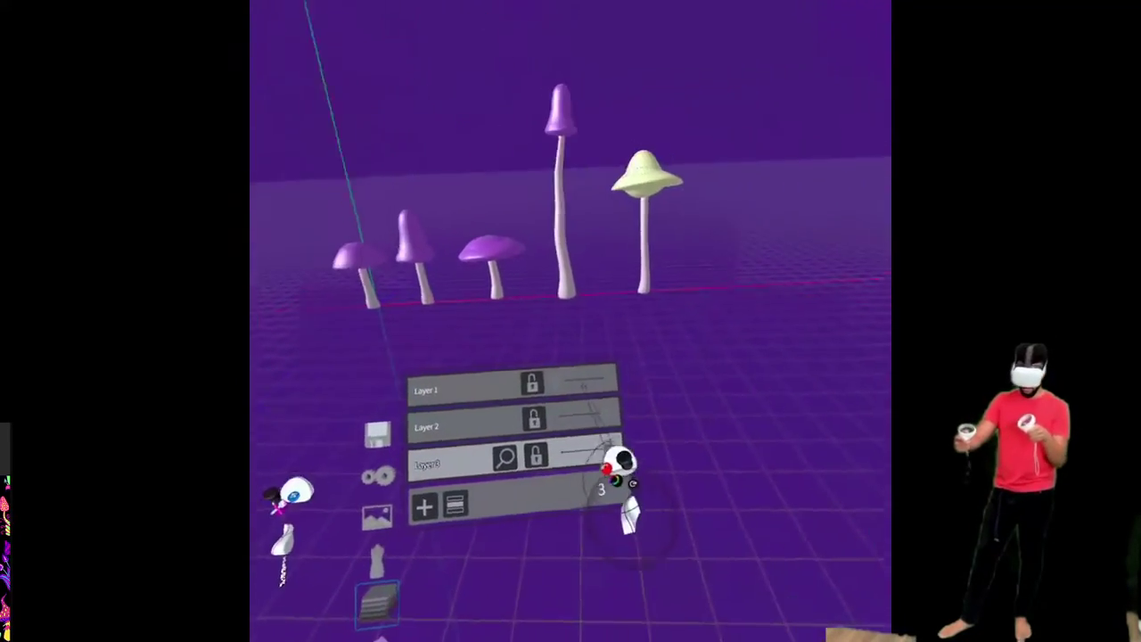
drag(607, 468, 715, 479)
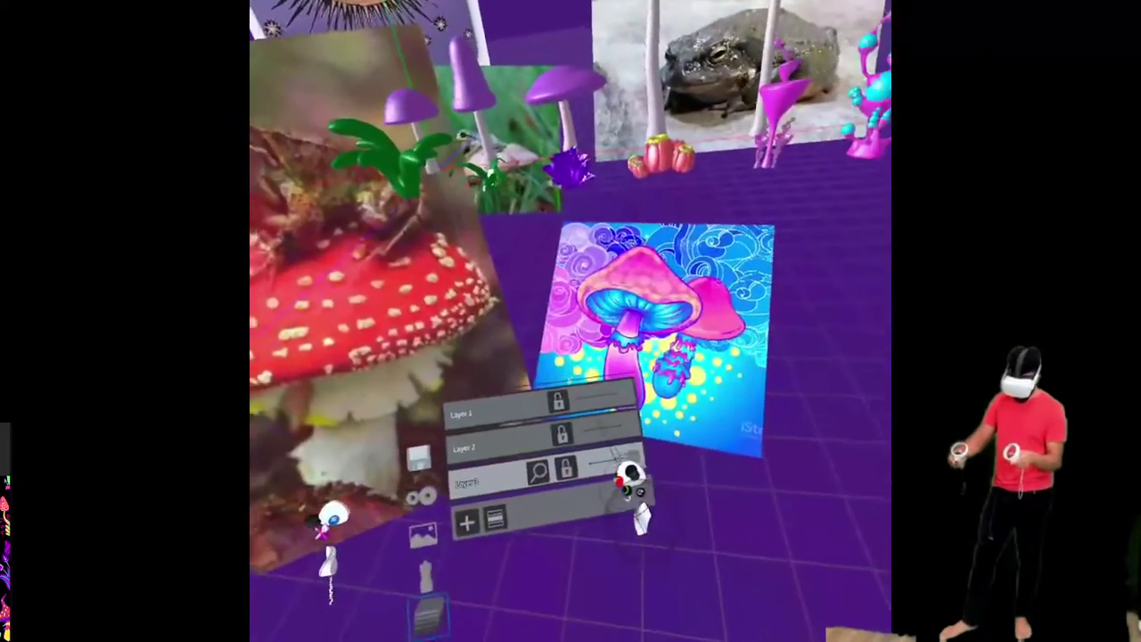
click(622, 541)
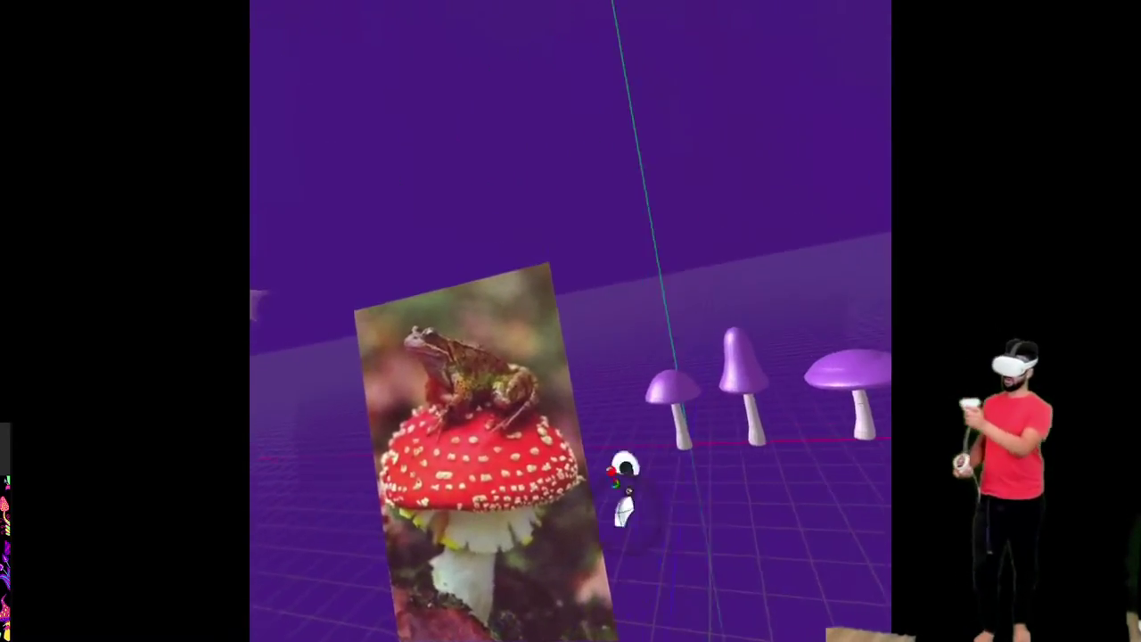
Arrange the toad reference photo next to the frog-on-mushroom photo behind the mushrooms
click(545, 523)
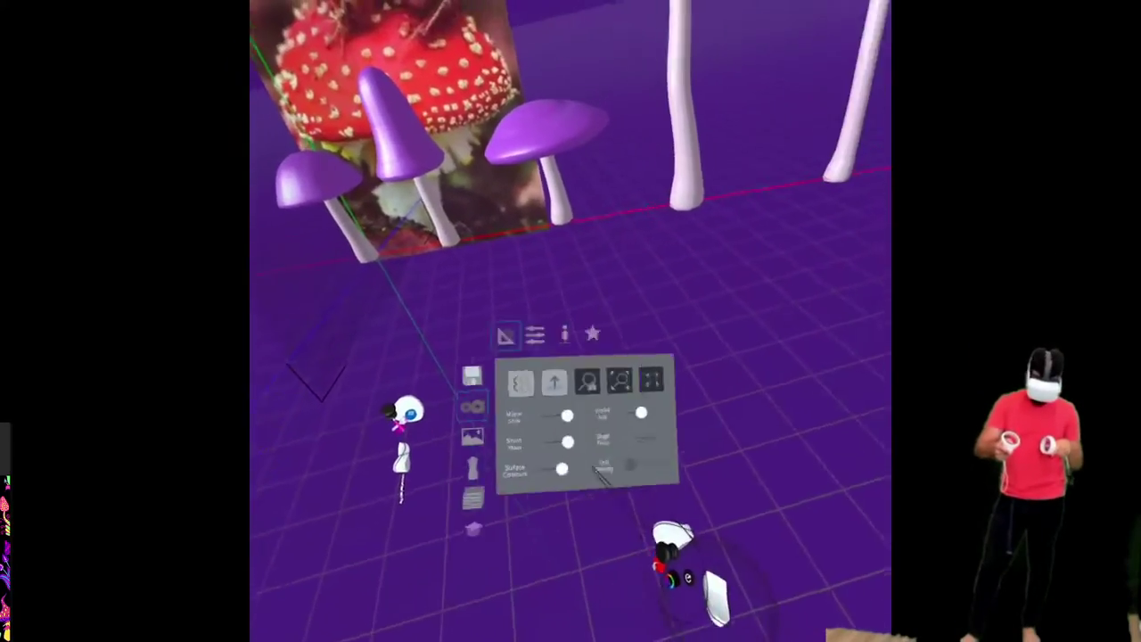
click(472, 436)
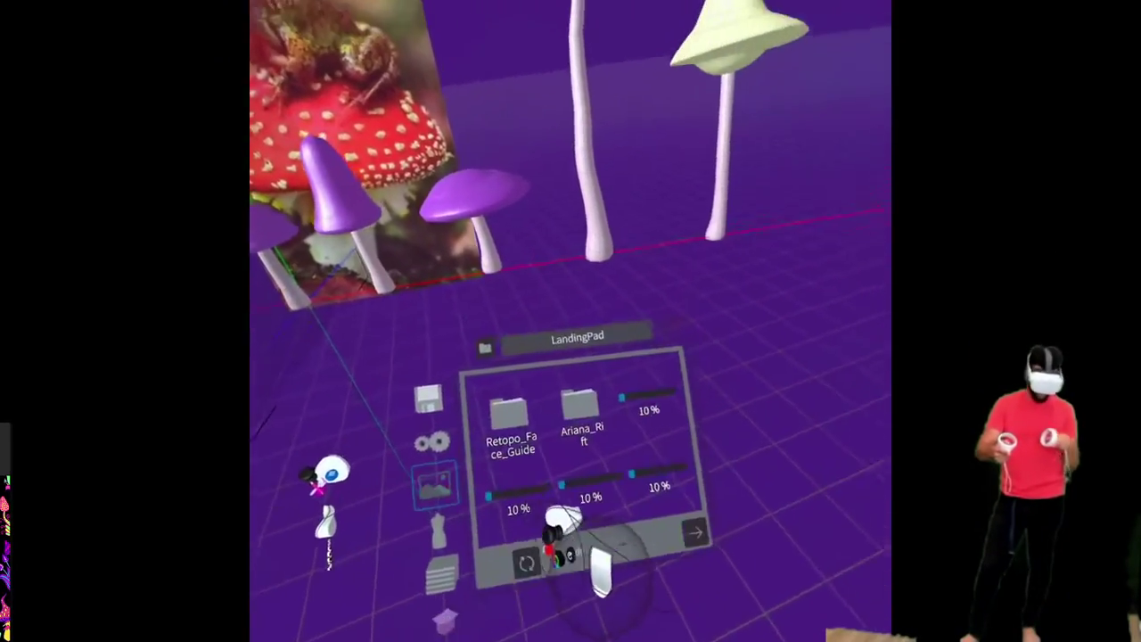
click(442, 575)
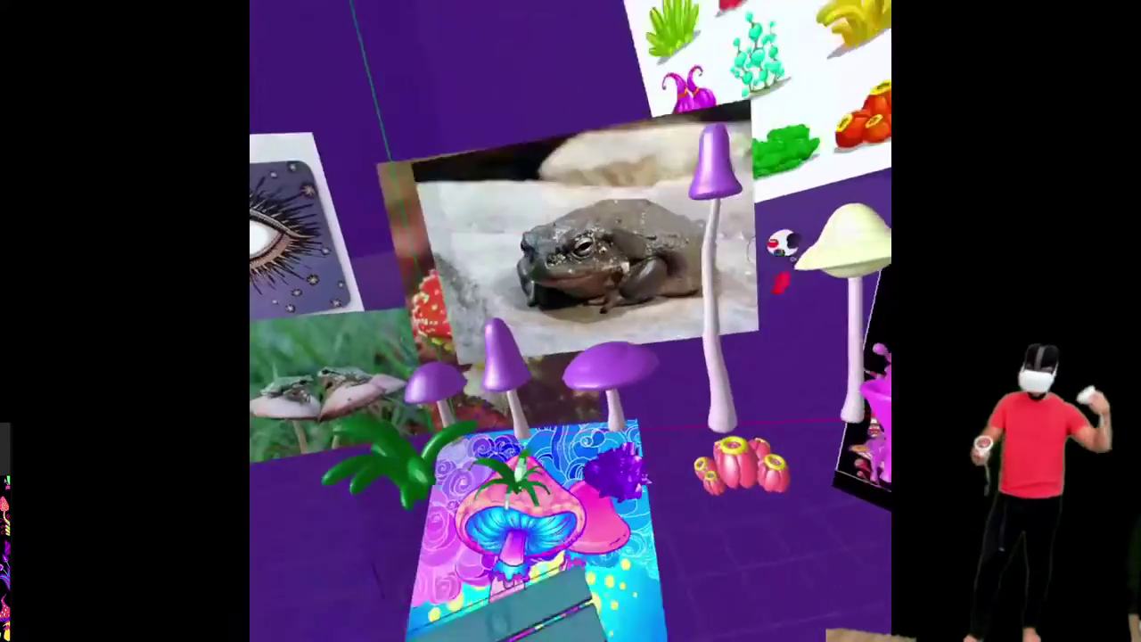
drag(782, 243, 642, 433)
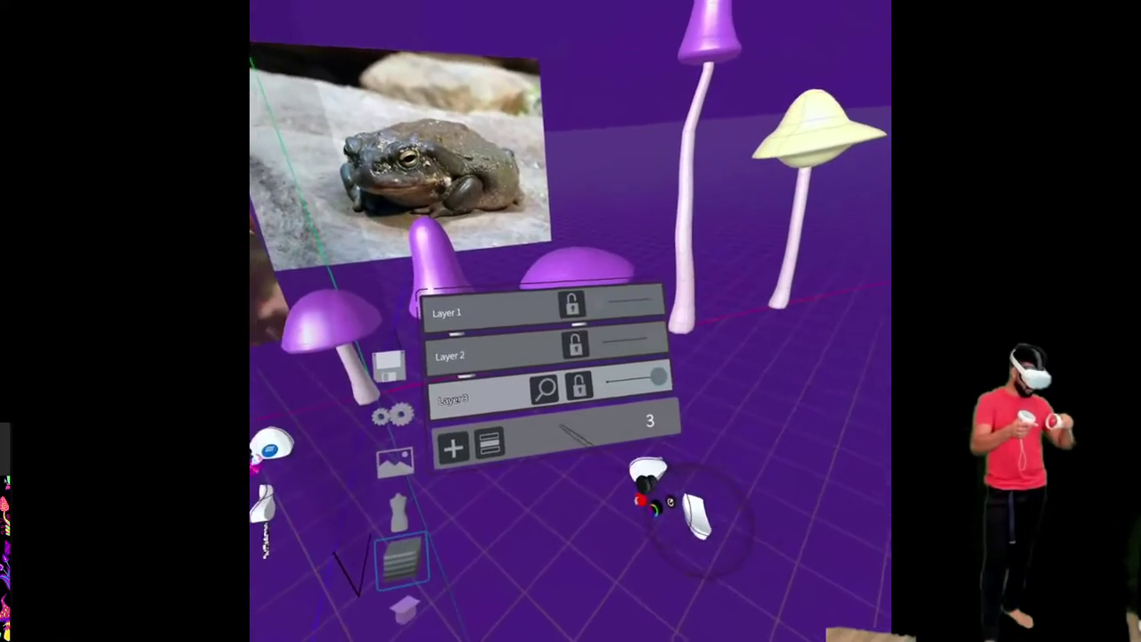
Start the toad's body on Layer 3 by extruding a mirrored pink plane into a box
drag(635, 394, 657, 402)
click(479, 489)
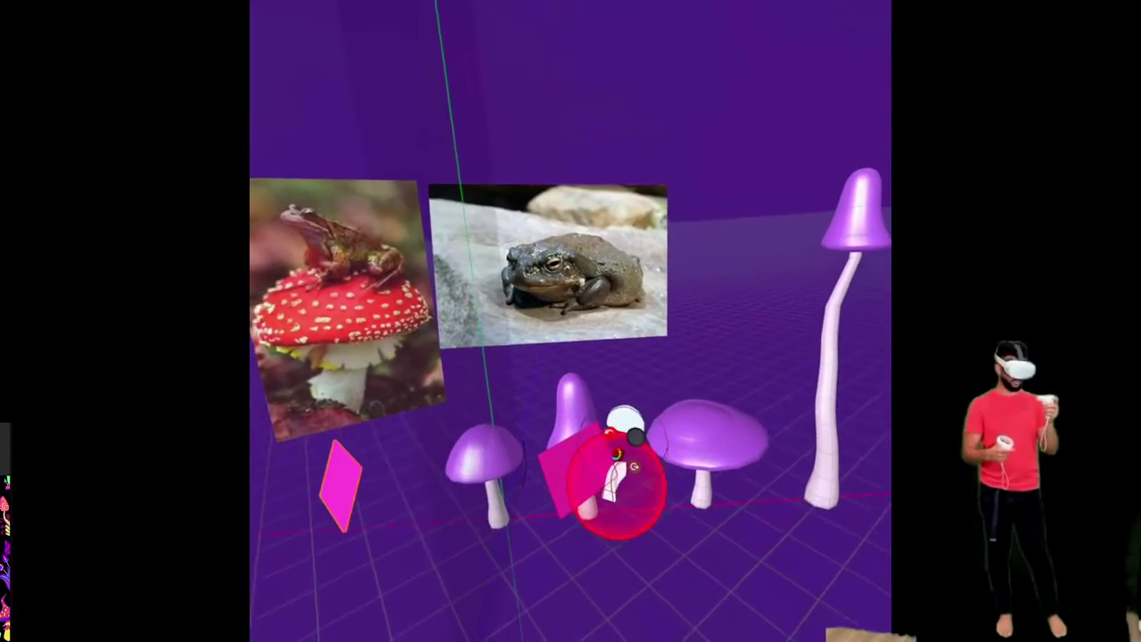
drag(613, 496, 635, 462)
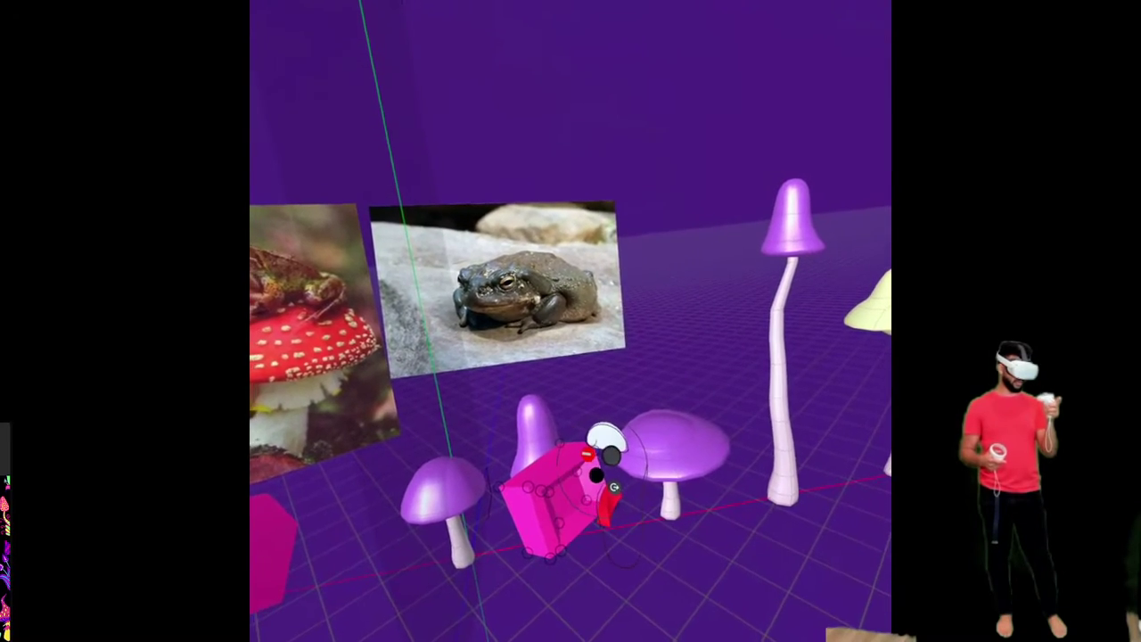
click(576, 481)
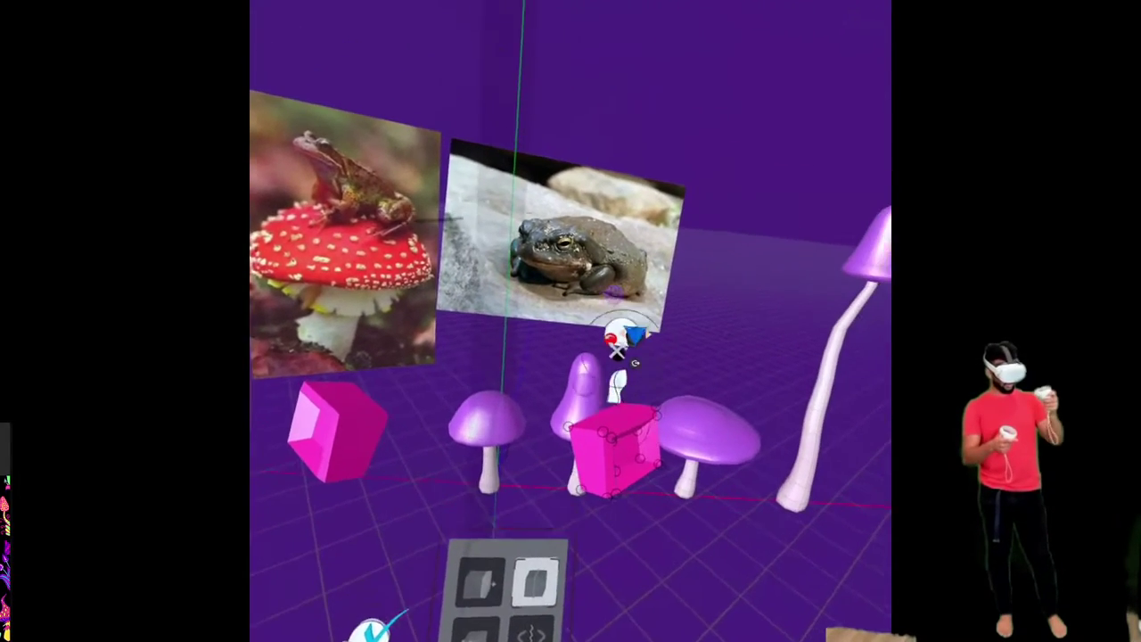
drag(614, 430, 578, 455)
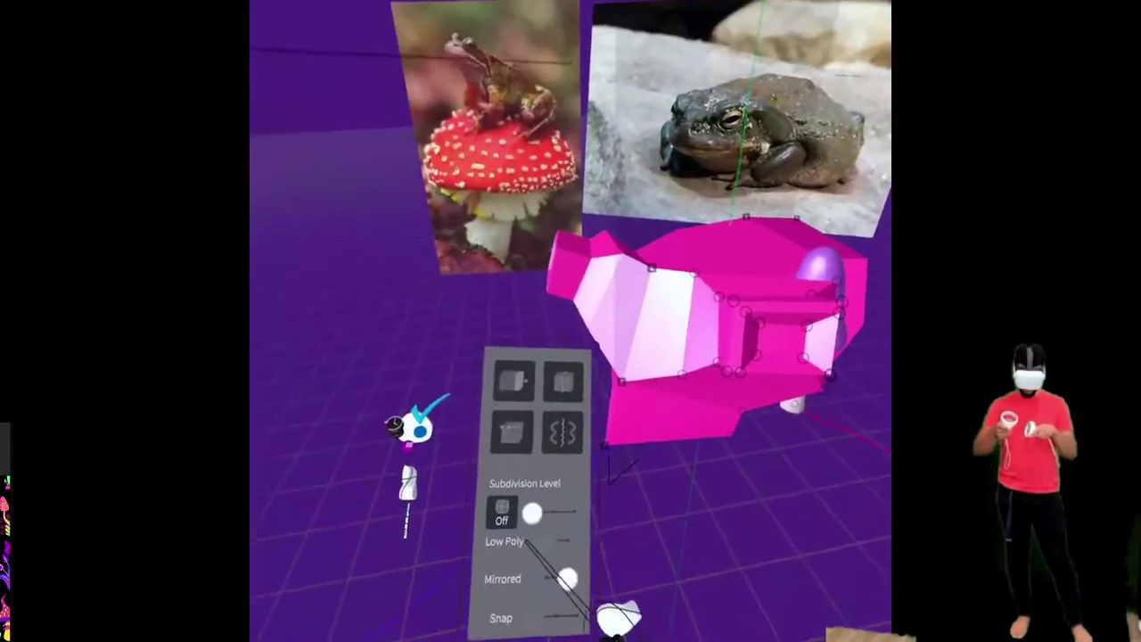
Turn on subdivision smoothing for the pink toad body, try a higher subdivision level, and set it back to a low one
click(503, 514)
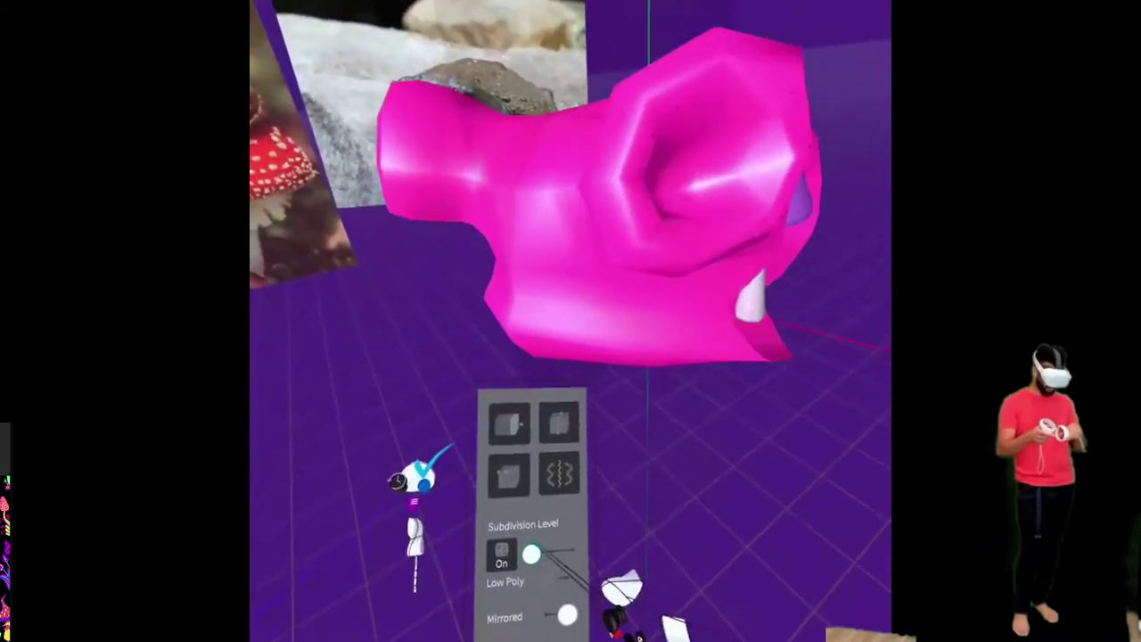
drag(531, 552, 558, 555)
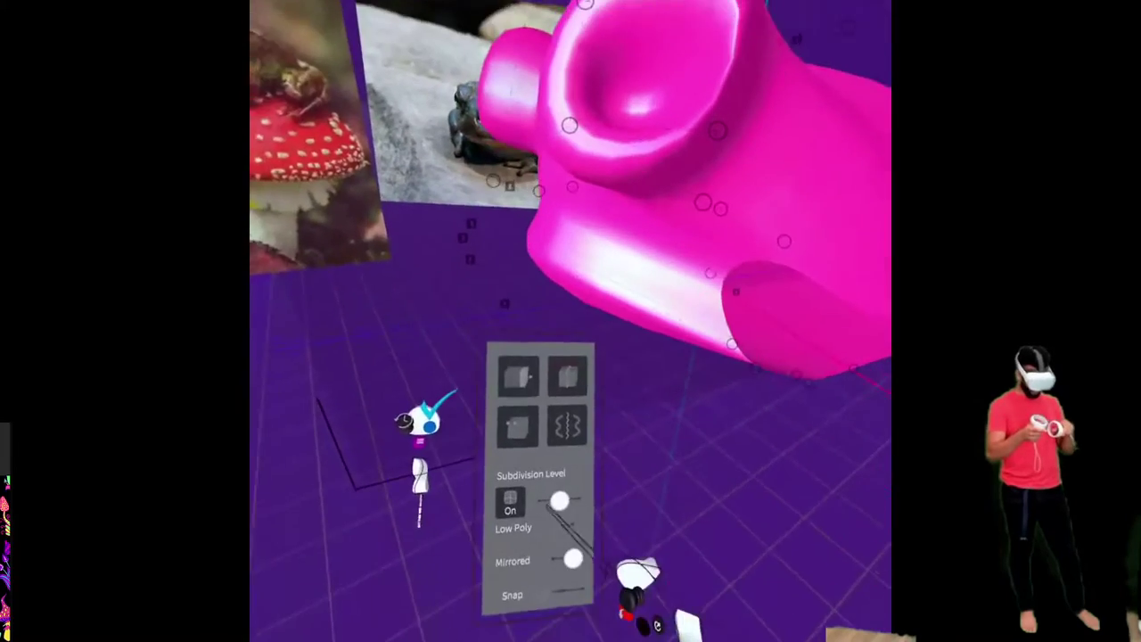
drag(558, 502, 469, 555)
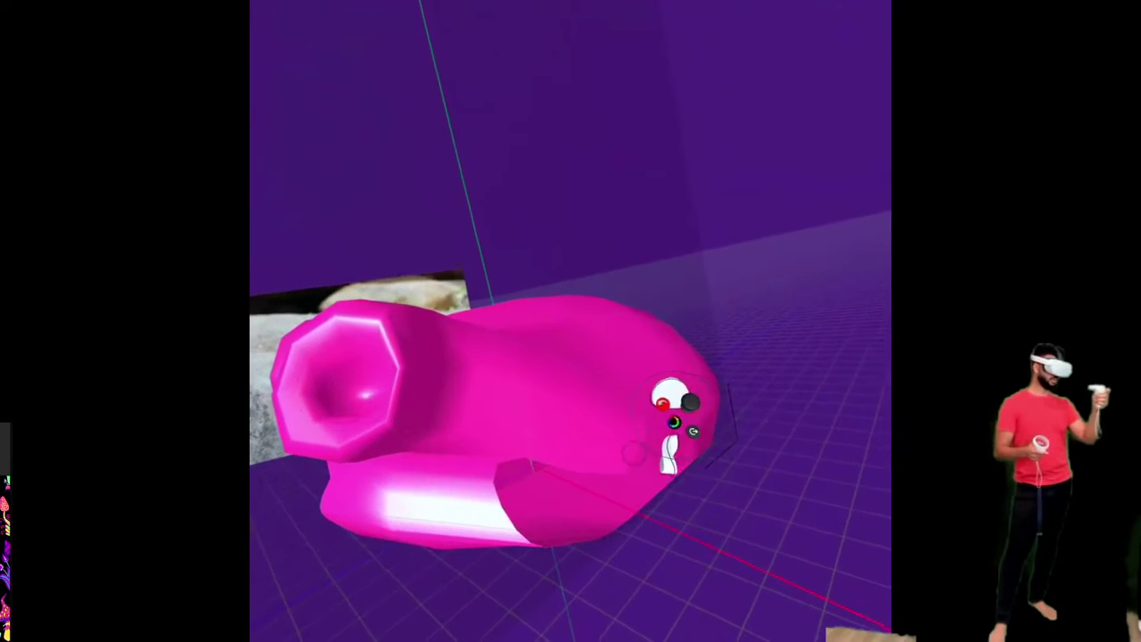
Recolor the toad's body from pink to a dark grey
drag(615, 295, 716, 287)
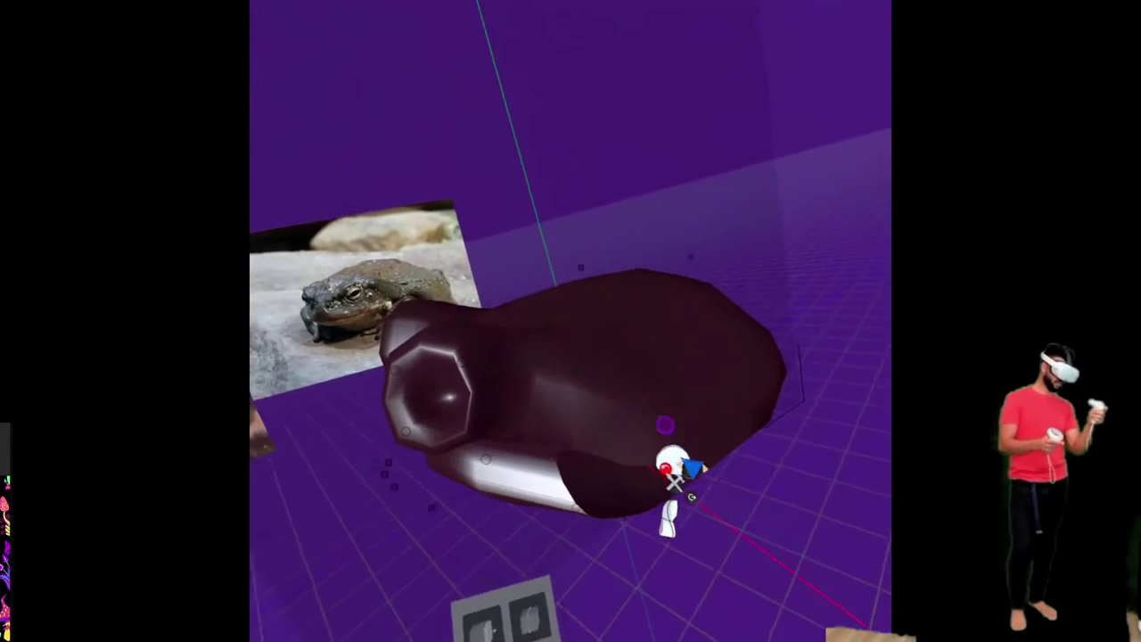
click(619, 407)
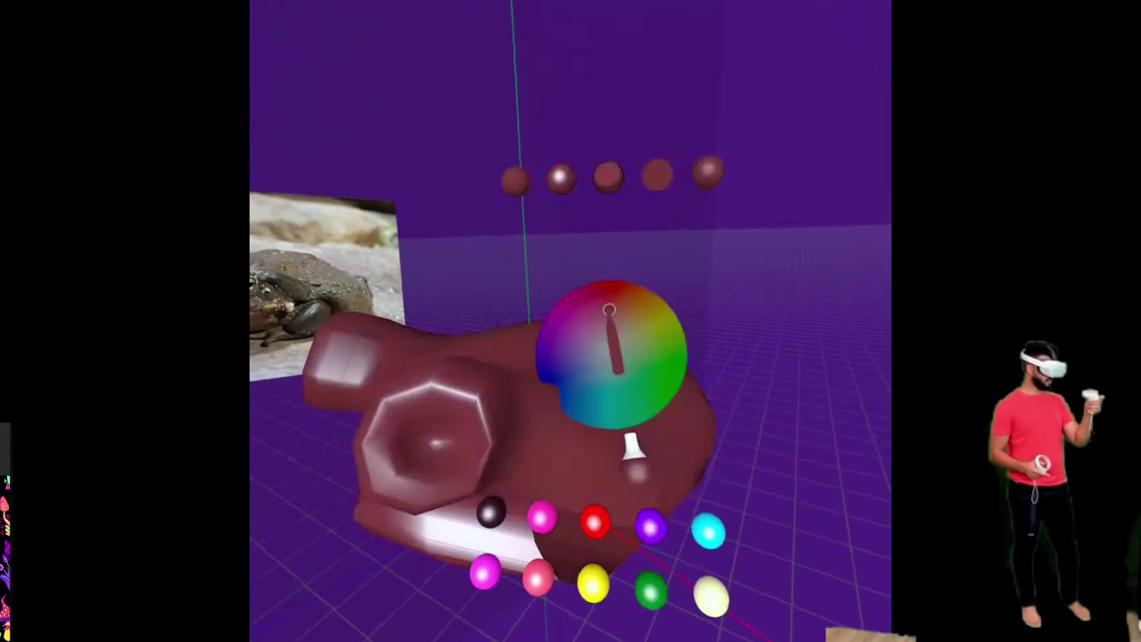
drag(610, 311, 619, 367)
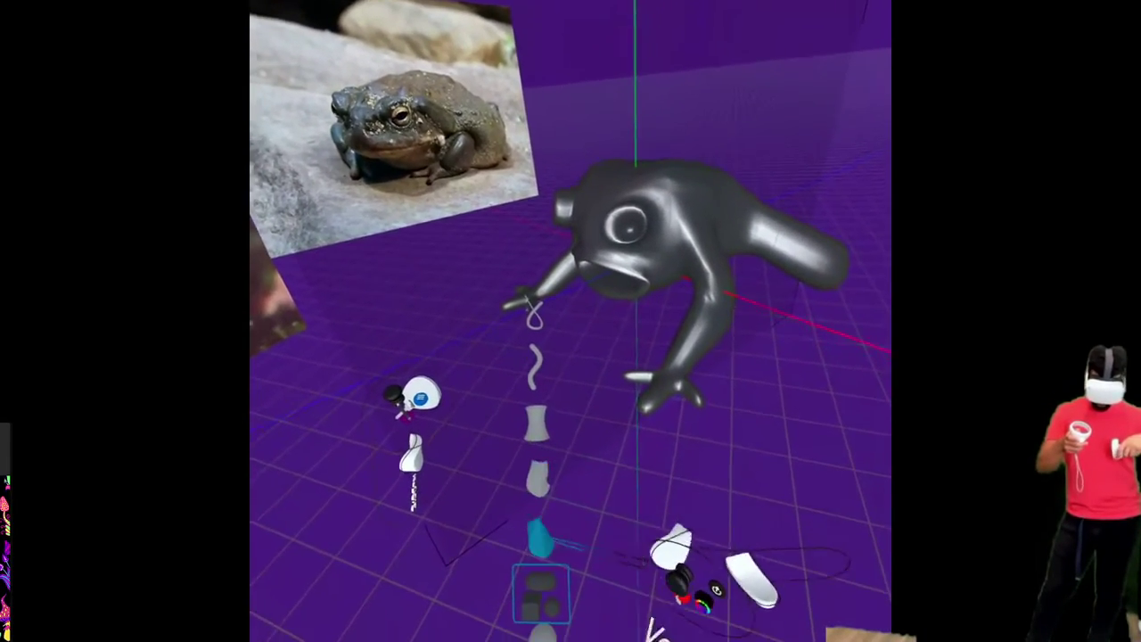
Choose a primitive shape for adding details to the dark grey toad
click(541, 593)
click(499, 452)
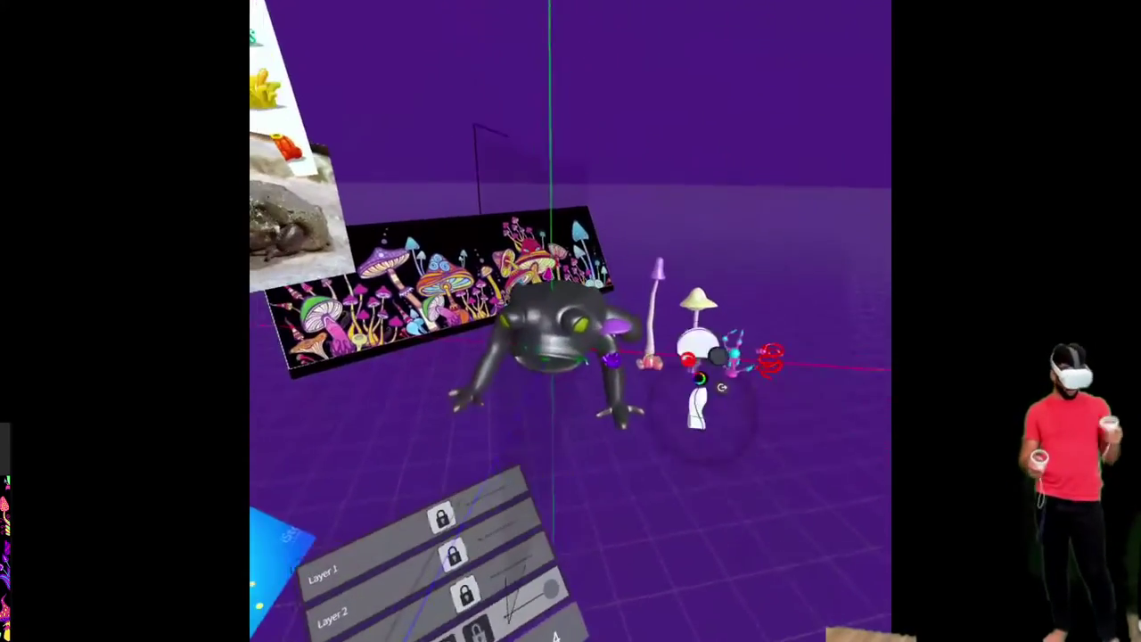
drag(556, 501, 465, 546)
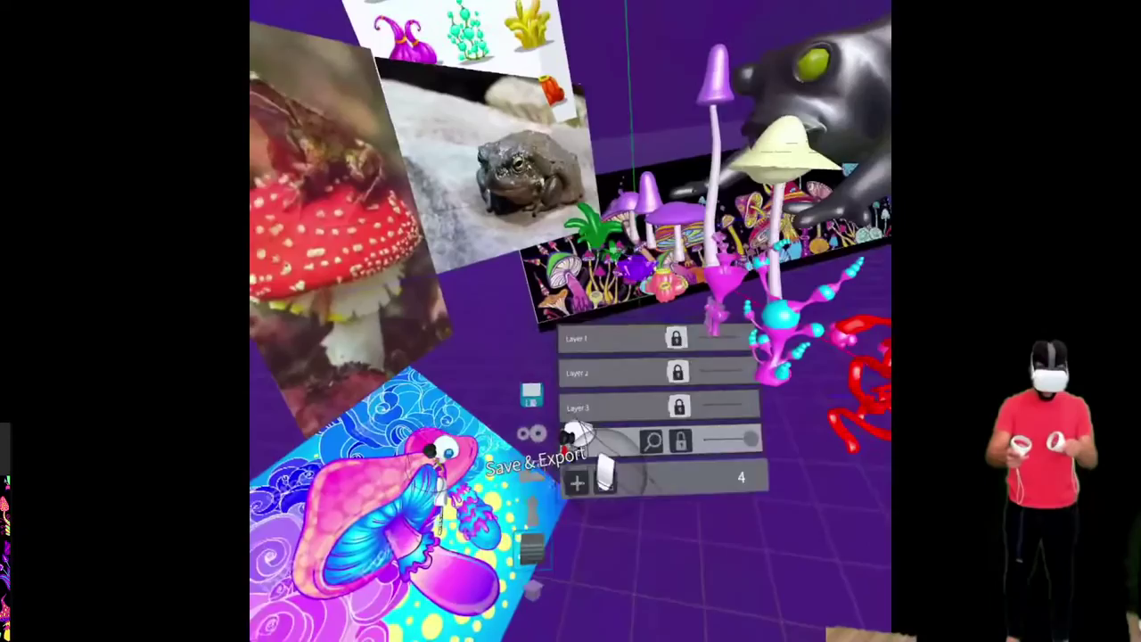
Export the scene to the cloud as an OBJ in centimetres under the name mushroomfrog
click(531, 395)
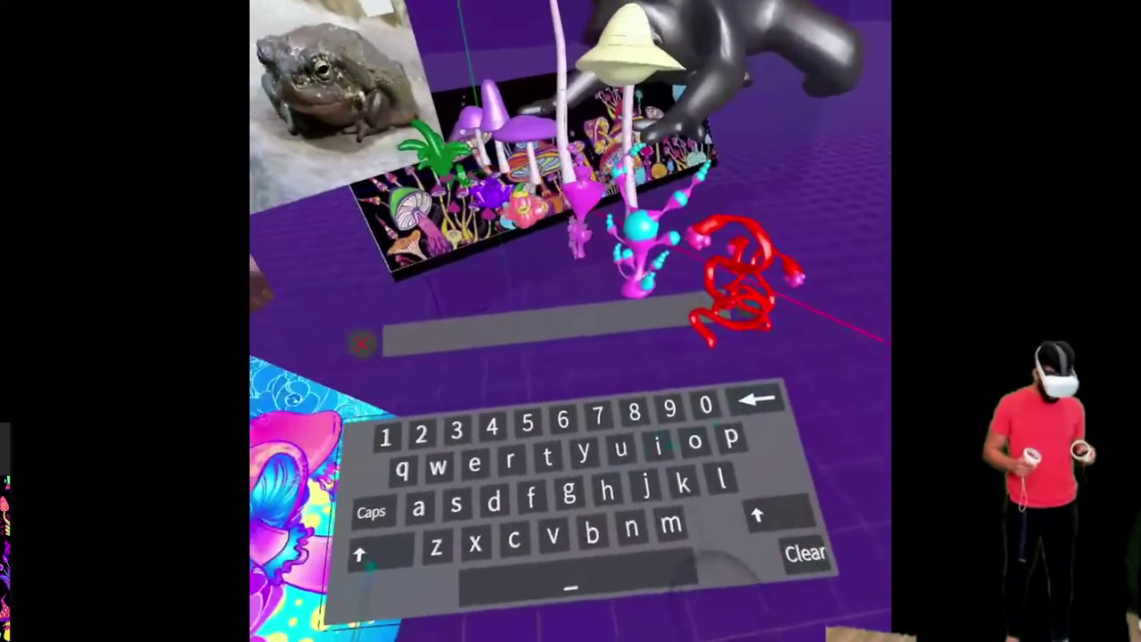
text(mul)
key(BackSpace)
text(shroomfrog)
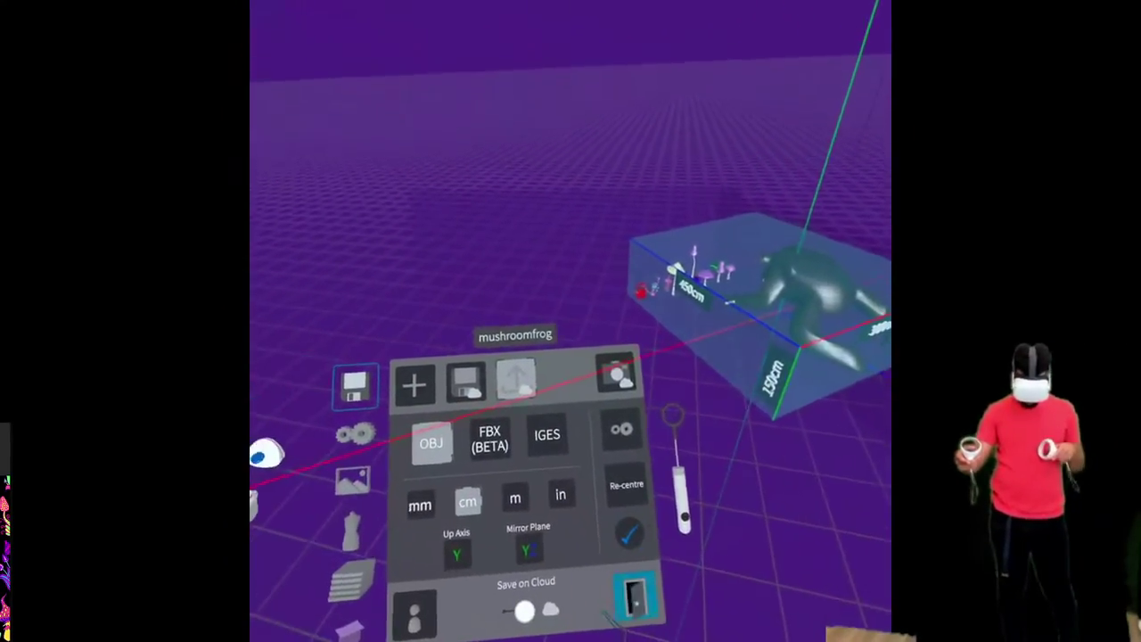
click(629, 533)
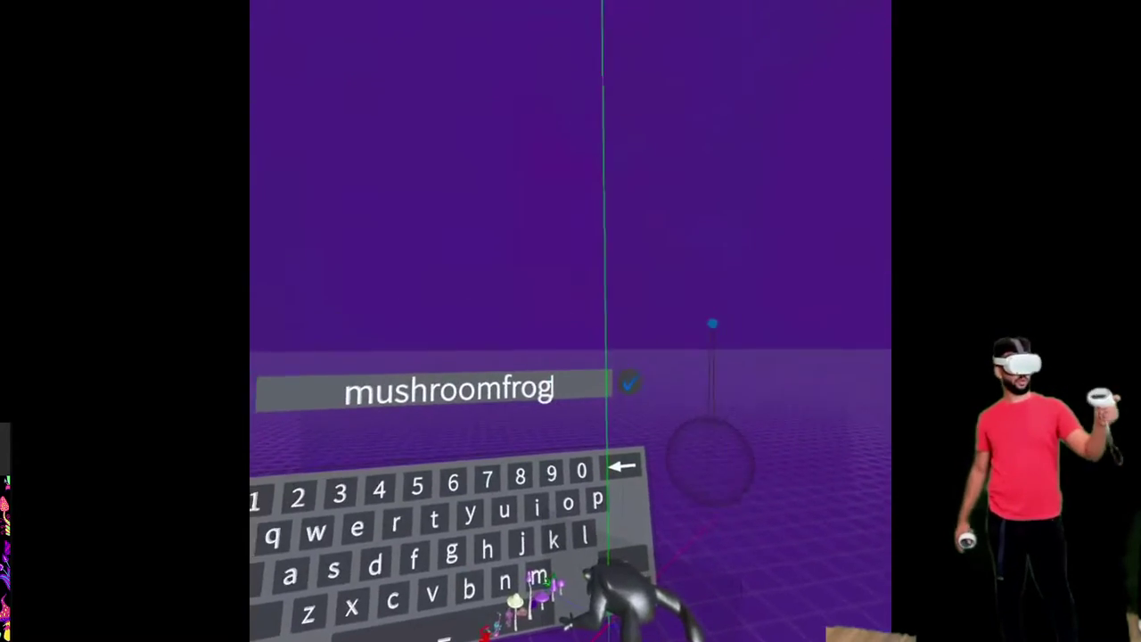
click(630, 382)
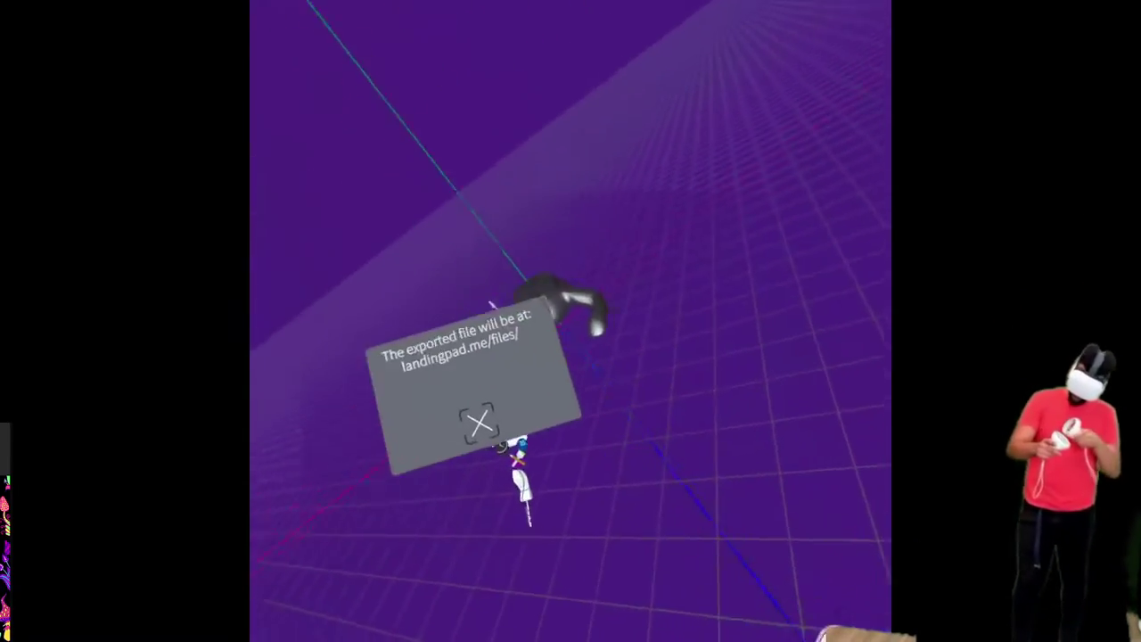
click(537, 446)
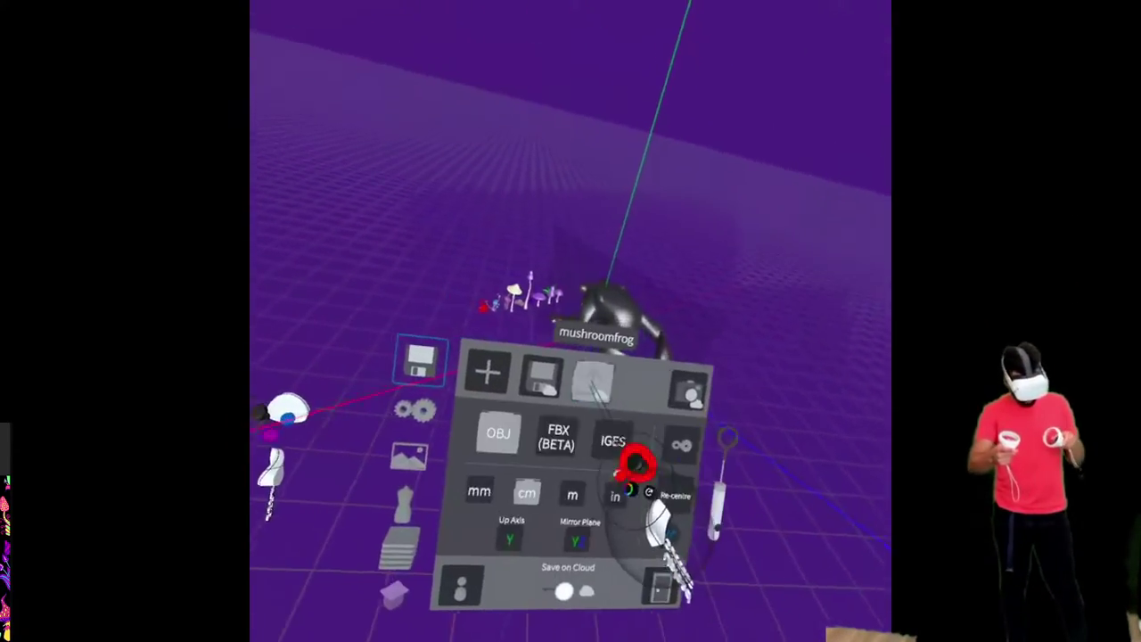
Export the scene again in FBX (BETA) format under the name mushroomfrogh
click(558, 415)
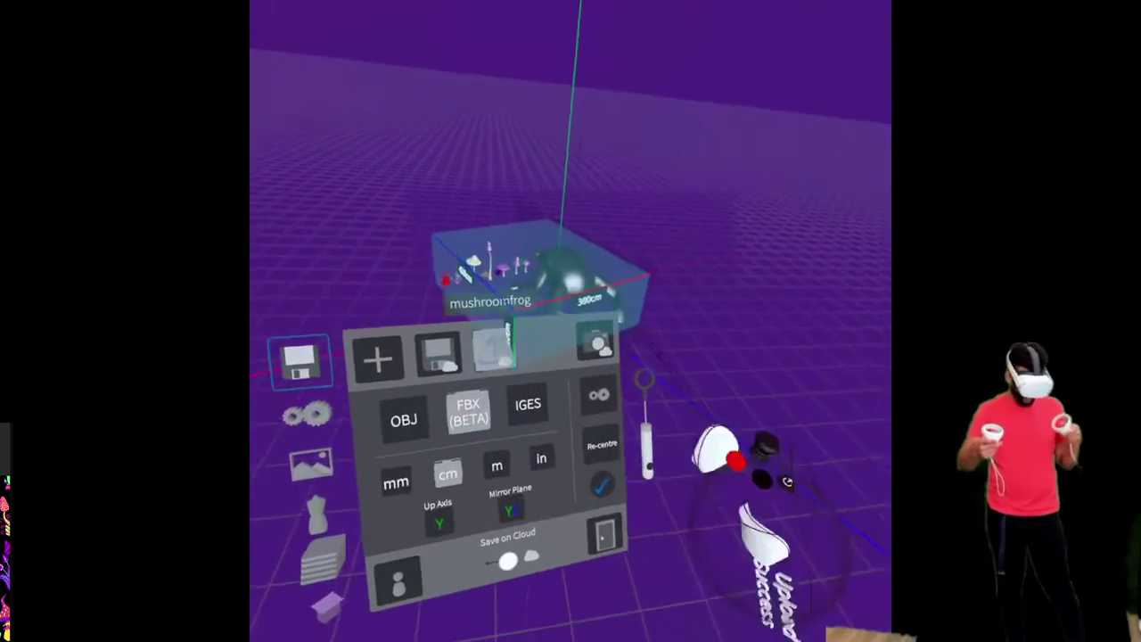
click(588, 470)
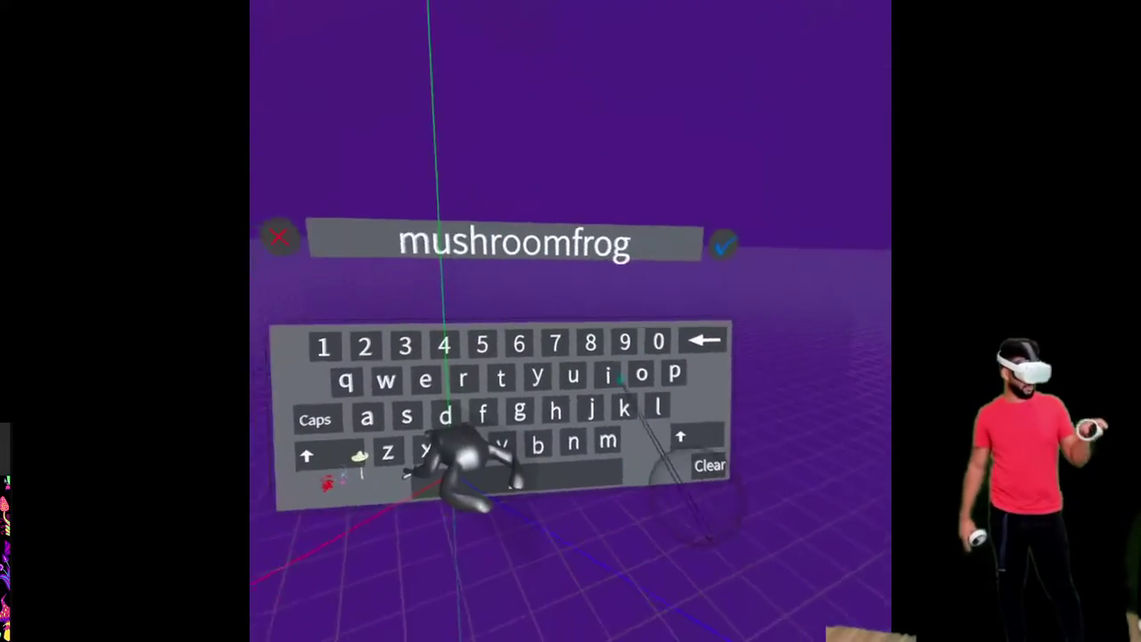
click(558, 458)
click(591, 340)
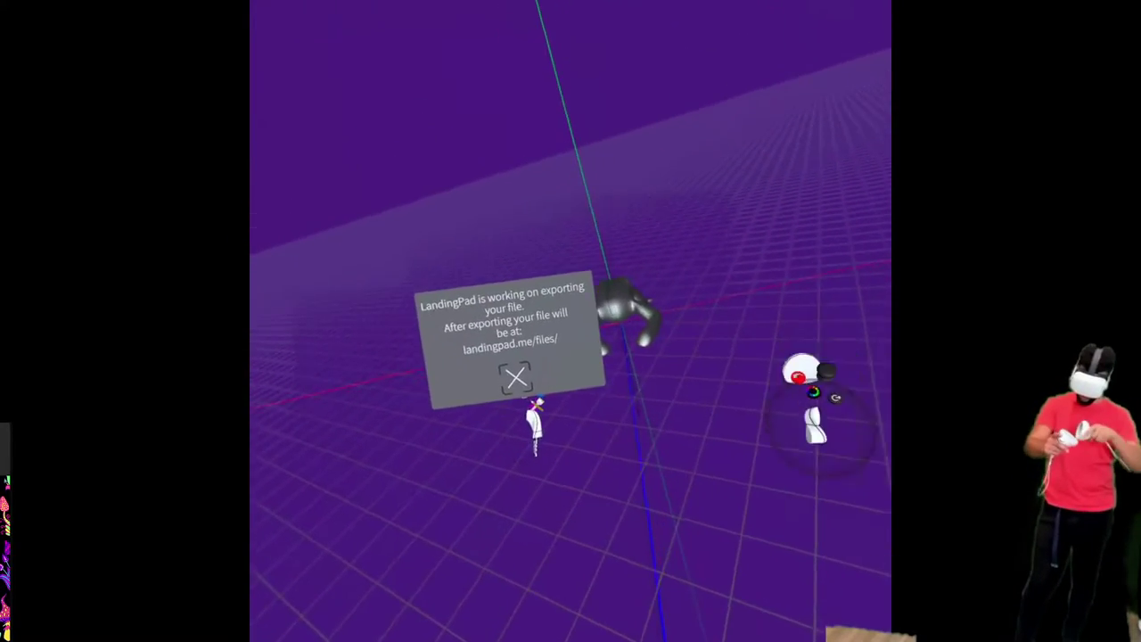
click(533, 390)
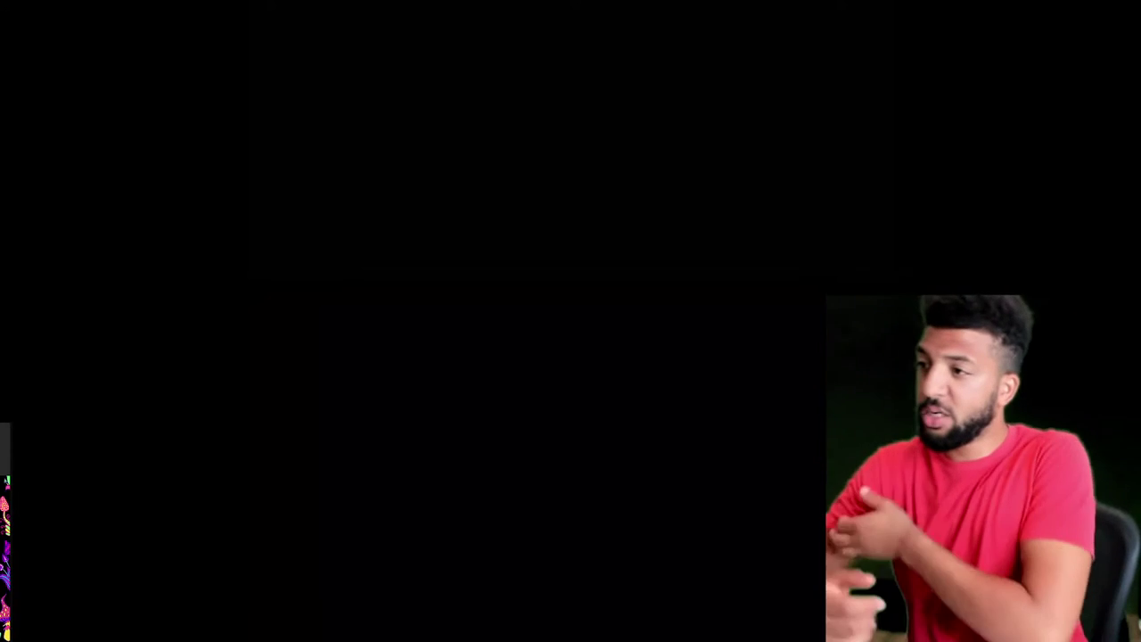
Leave the full-screen headset cast and open the LandingPad files page in a new browser tab
key(f)
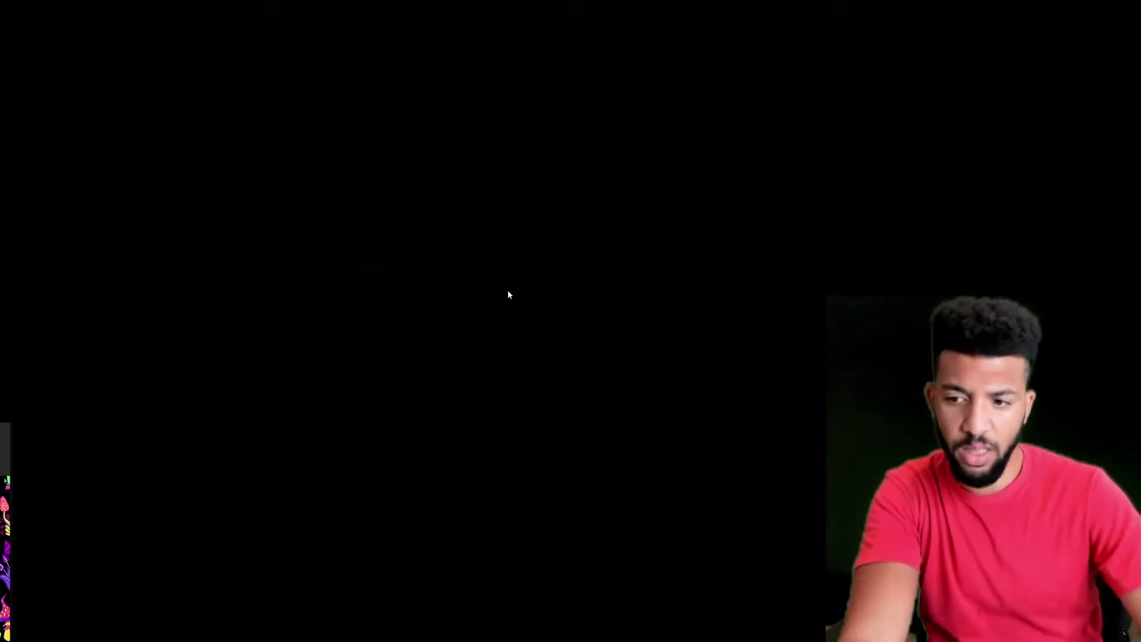
key(Escape)
drag(390, 5, 619, 79)
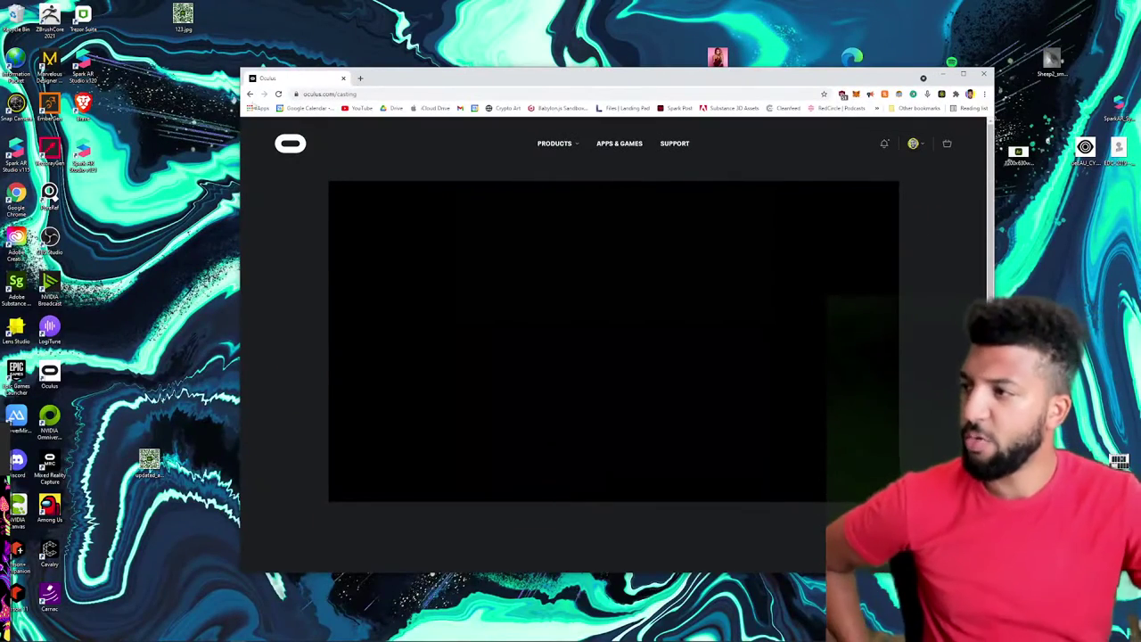
drag(435, 80, 421, 105)
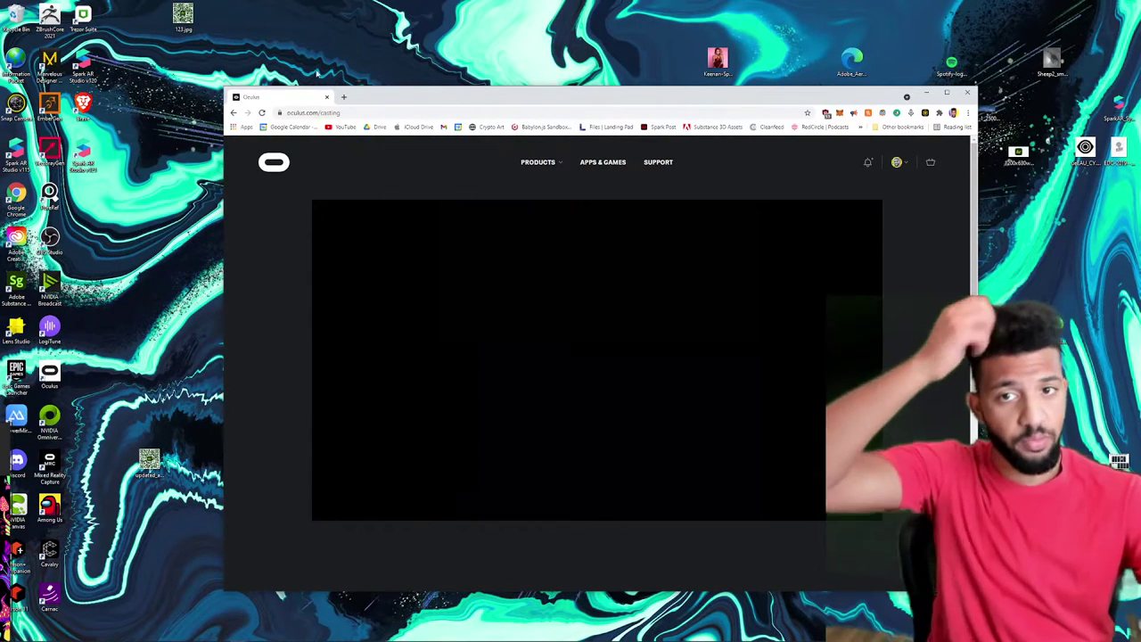
click(345, 100)
click(608, 126)
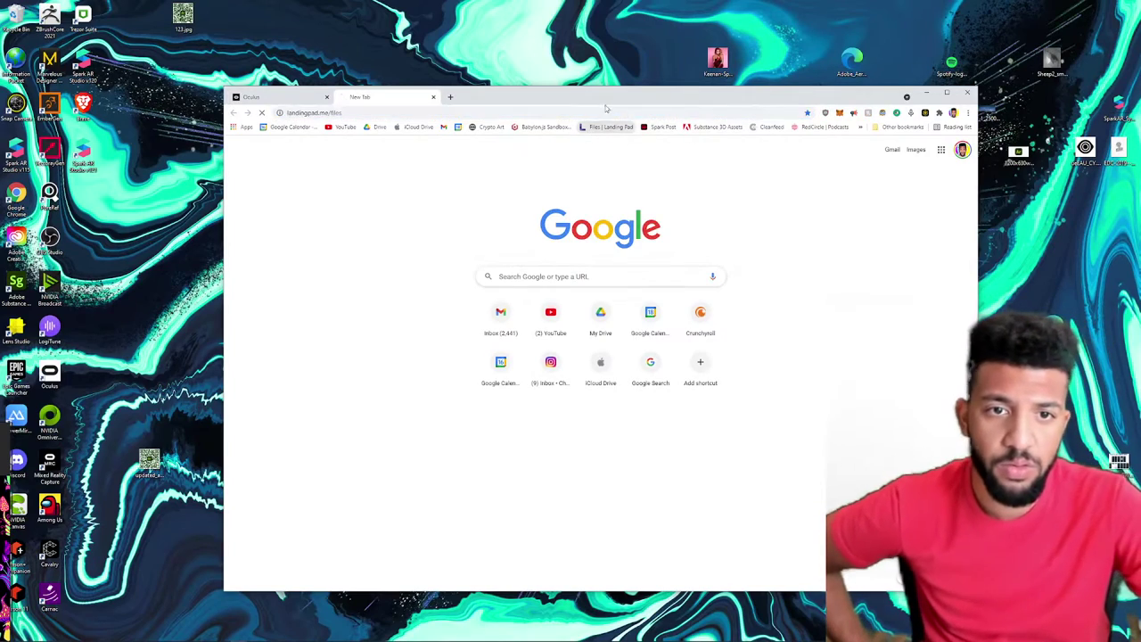
Log in to LandingPad with the prefilled account details and show the recent files
drag(607, 101, 474, 142)
click(692, 396)
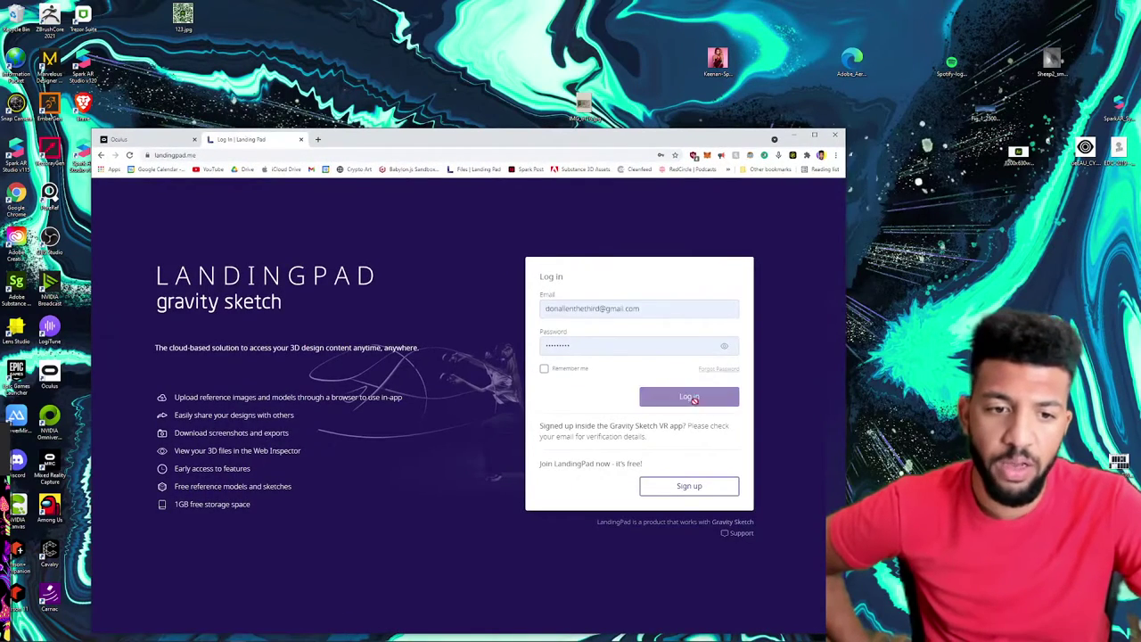
drag(618, 144, 598, 157)
click(134, 301)
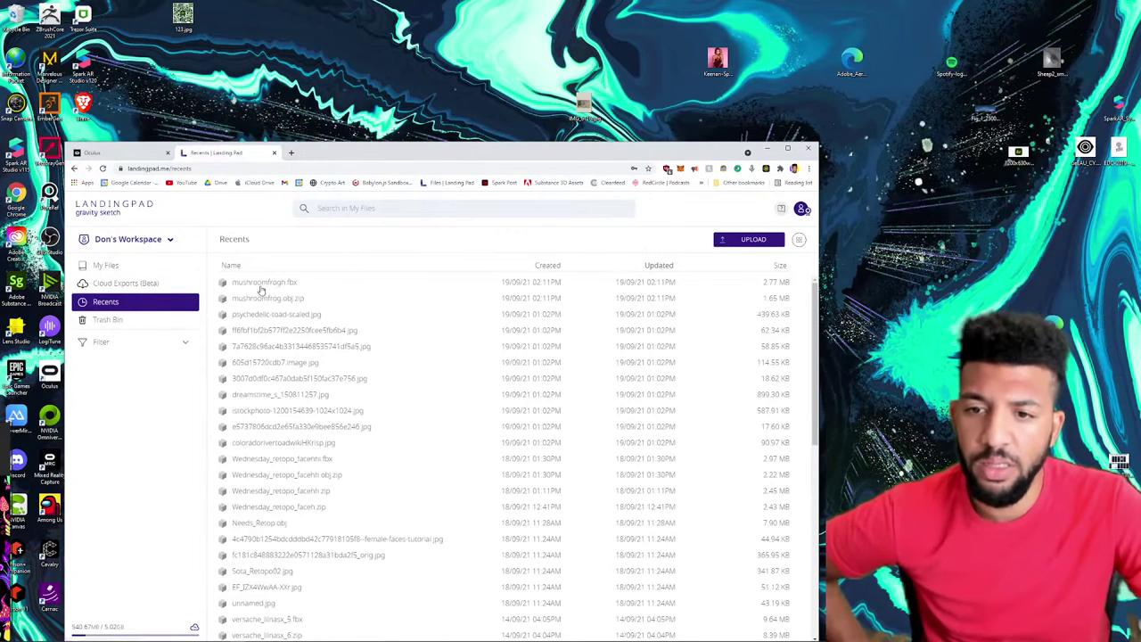
Select mushroomfrogh.fbx among the recent files and download it
right_click(275, 285)
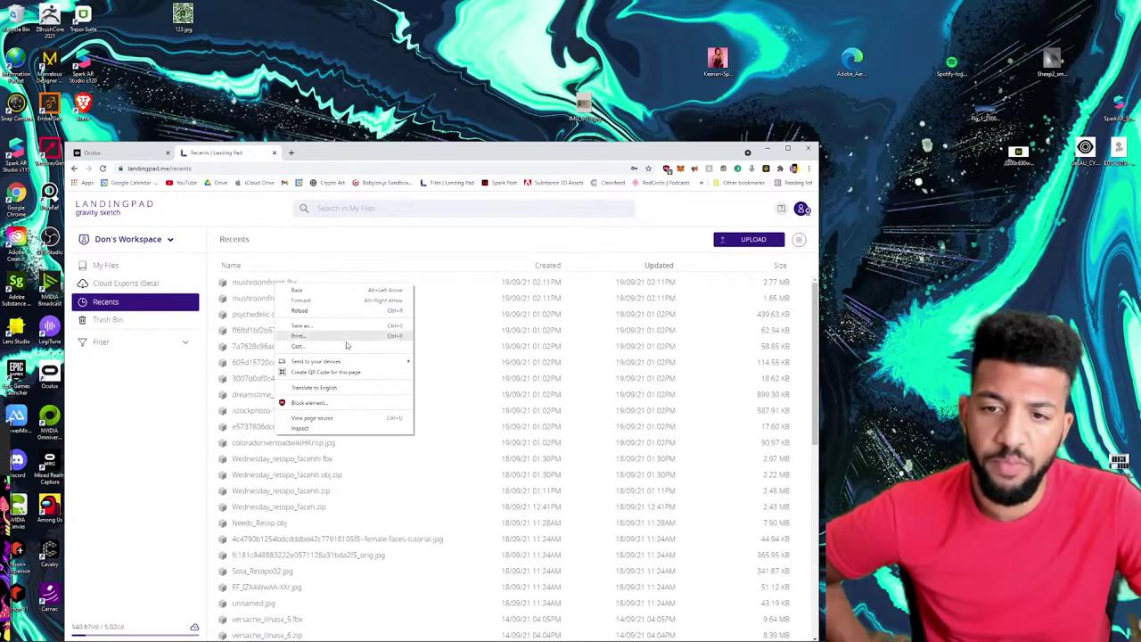
click(257, 286)
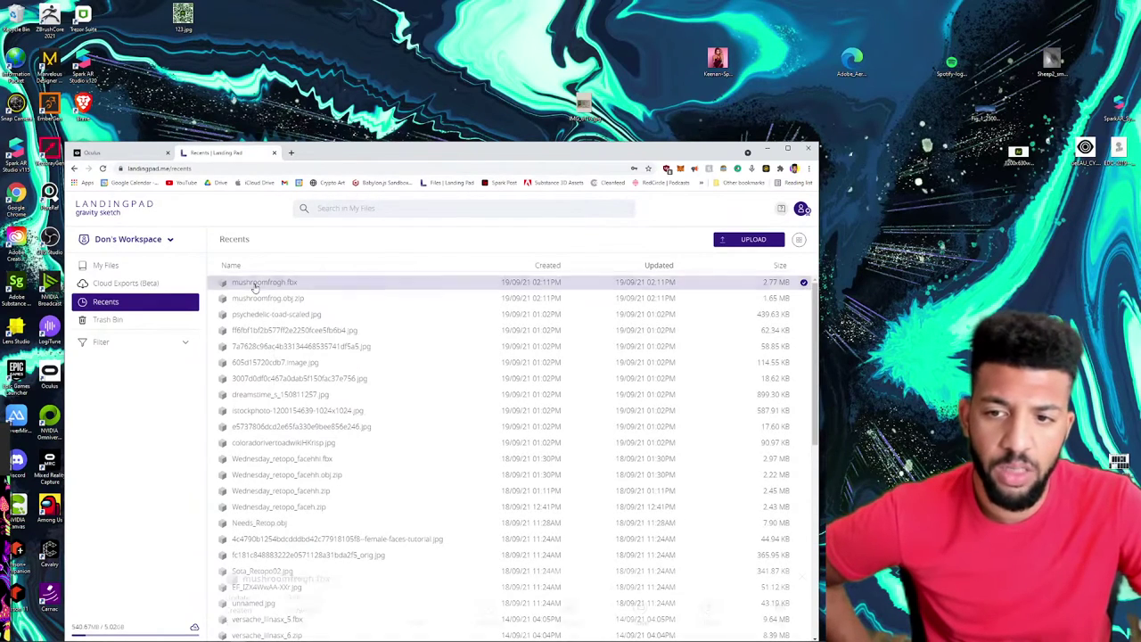
drag(581, 152, 615, 44)
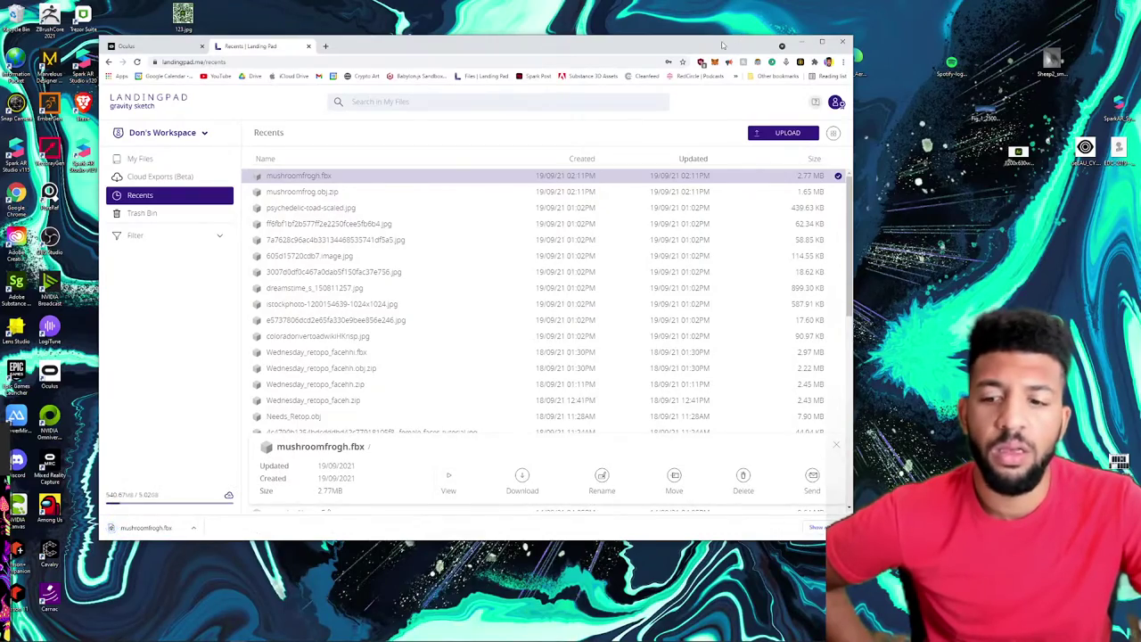
drag(722, 45, 788, 63)
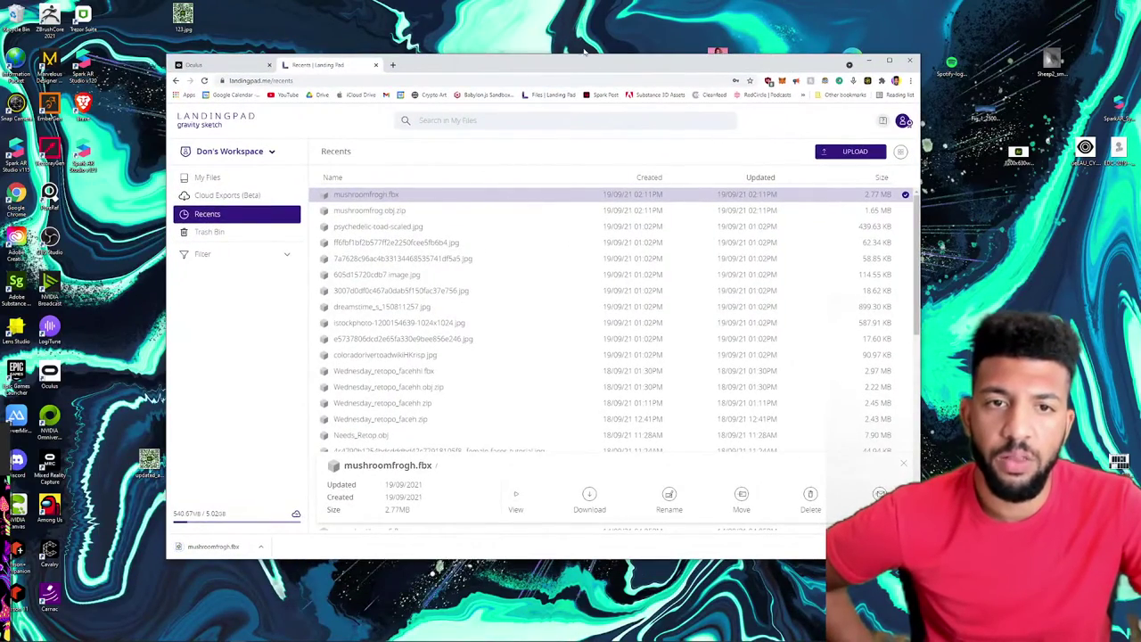
drag(583, 55, 599, 286)
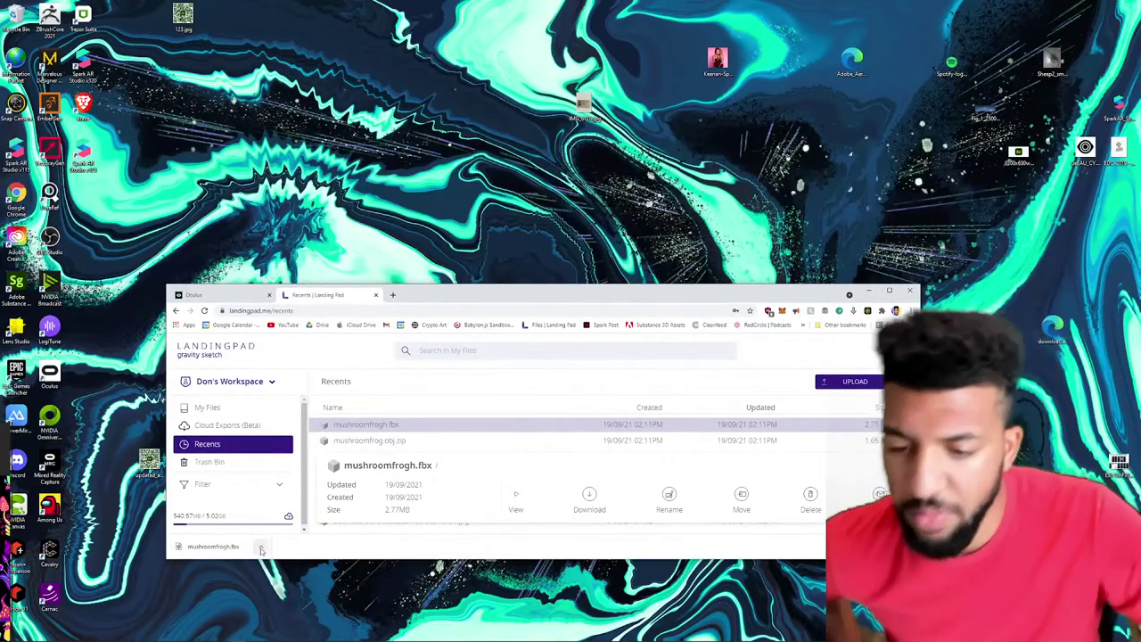
Open the downloaded mushroomfrogh.fbx in 3D Viewer and inspect the toad and mushrooms up close
click(213, 545)
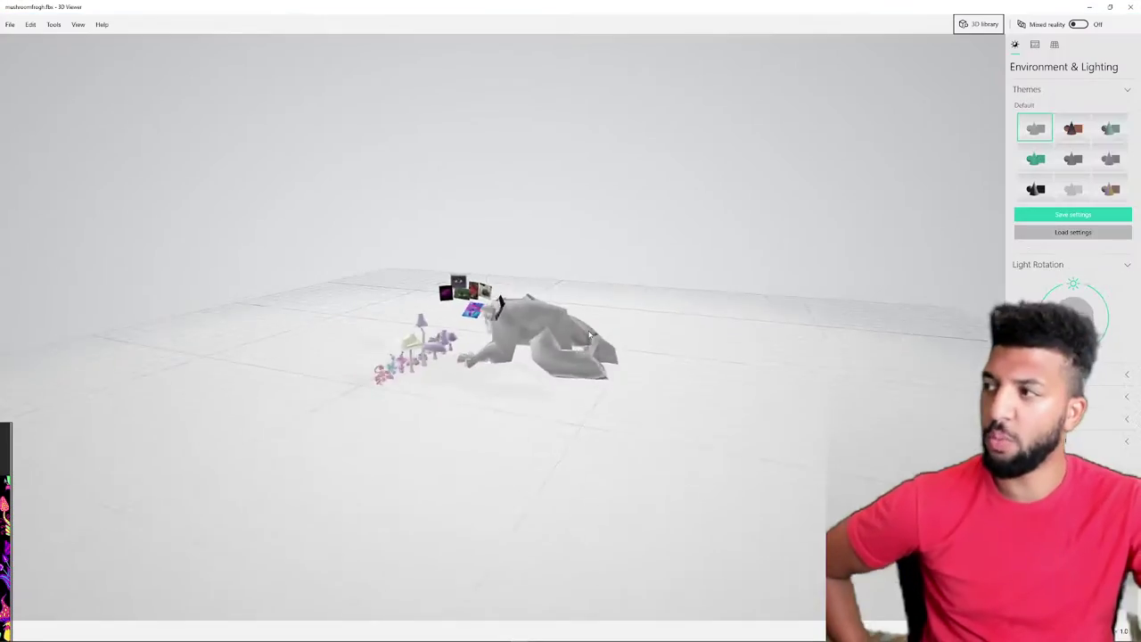
drag(380, 289, 463, 445)
scroll(459, 402, up, 5)
scroll(460, 377, down, 4)
scroll(464, 446, up, 5)
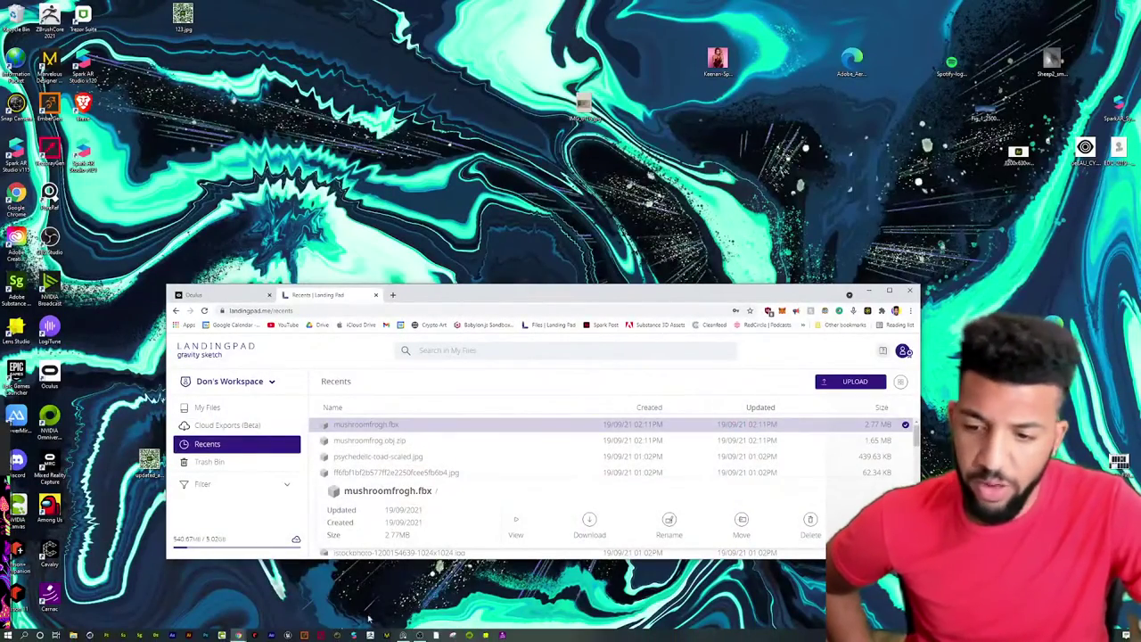
Launch Maxon Cinema 4D 25 and dismiss its Quick Start dialog
click(89, 635)
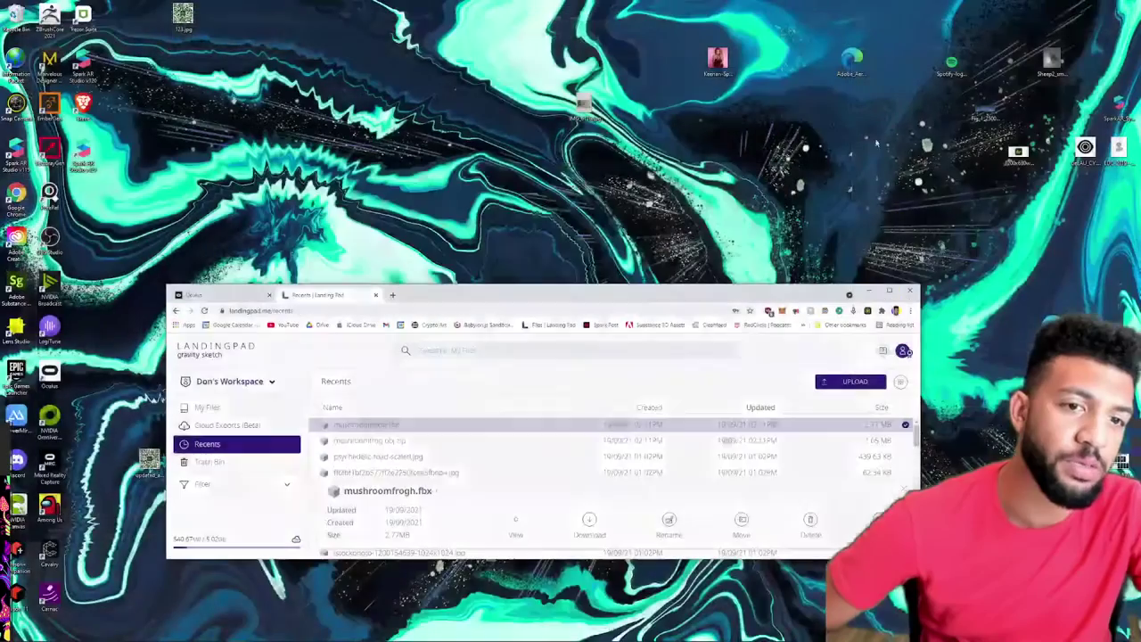
mouse_move(582, 635)
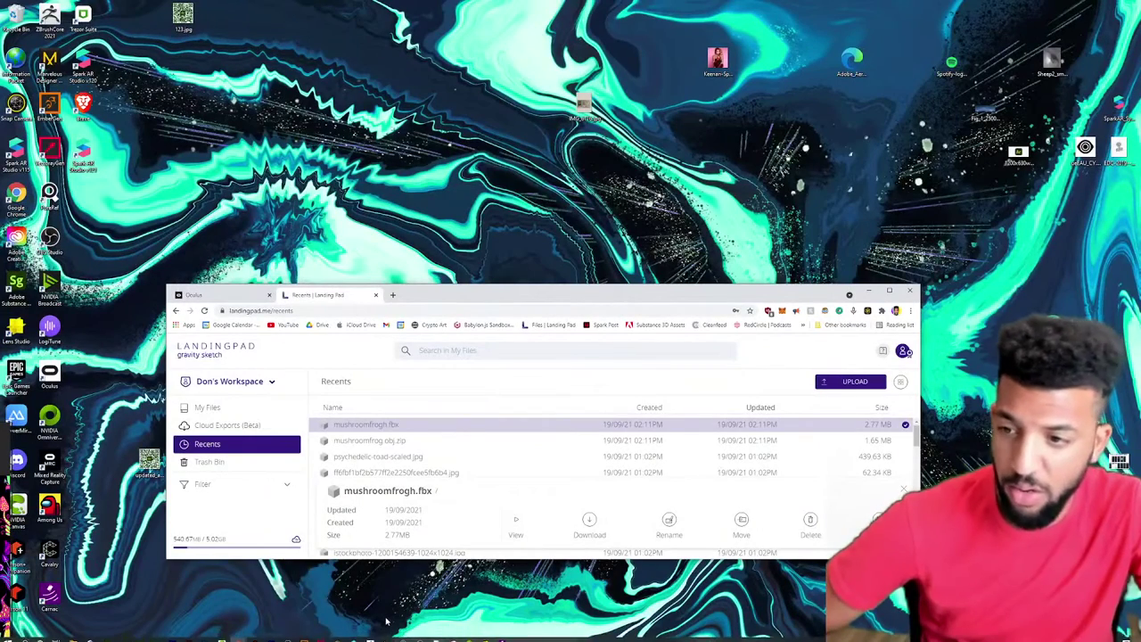
mouse_move(132, 640)
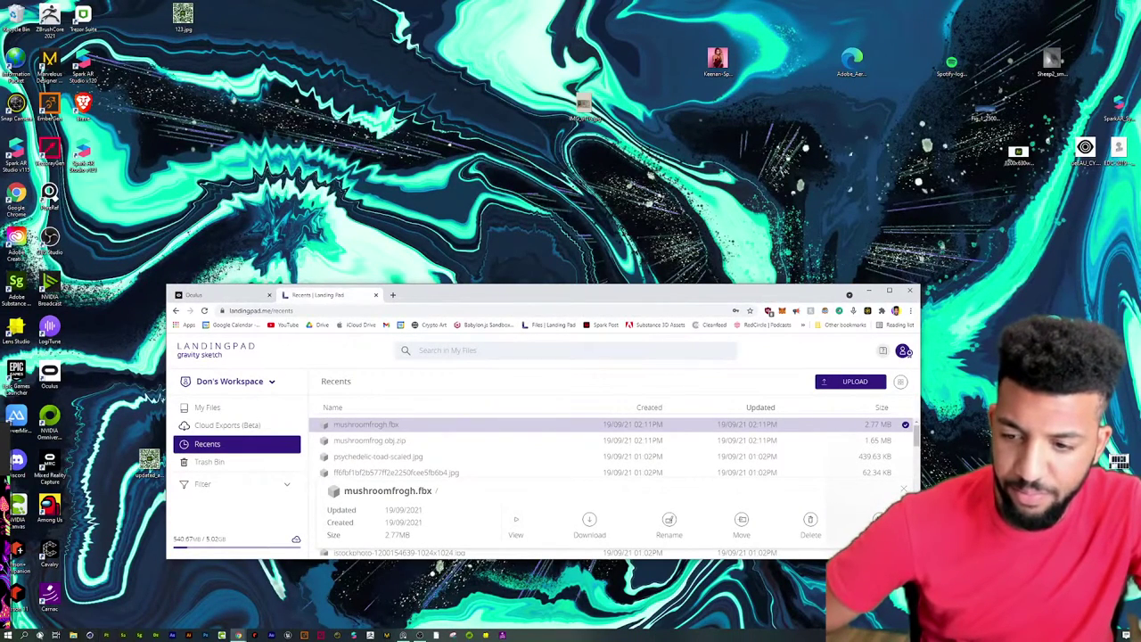
click(25, 634)
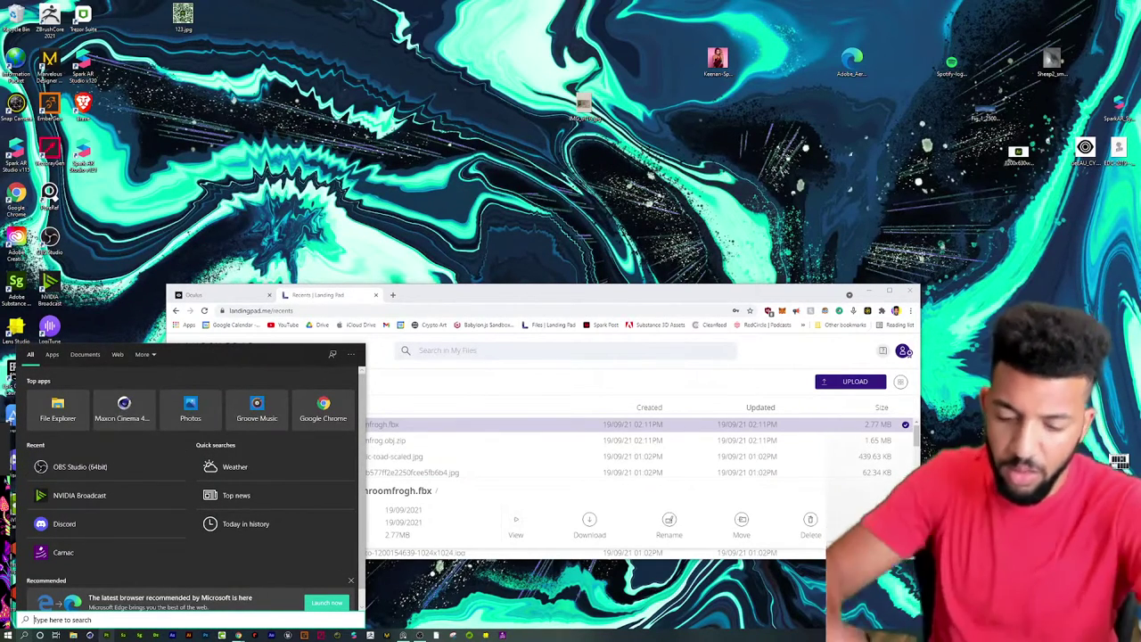
text(maxon)
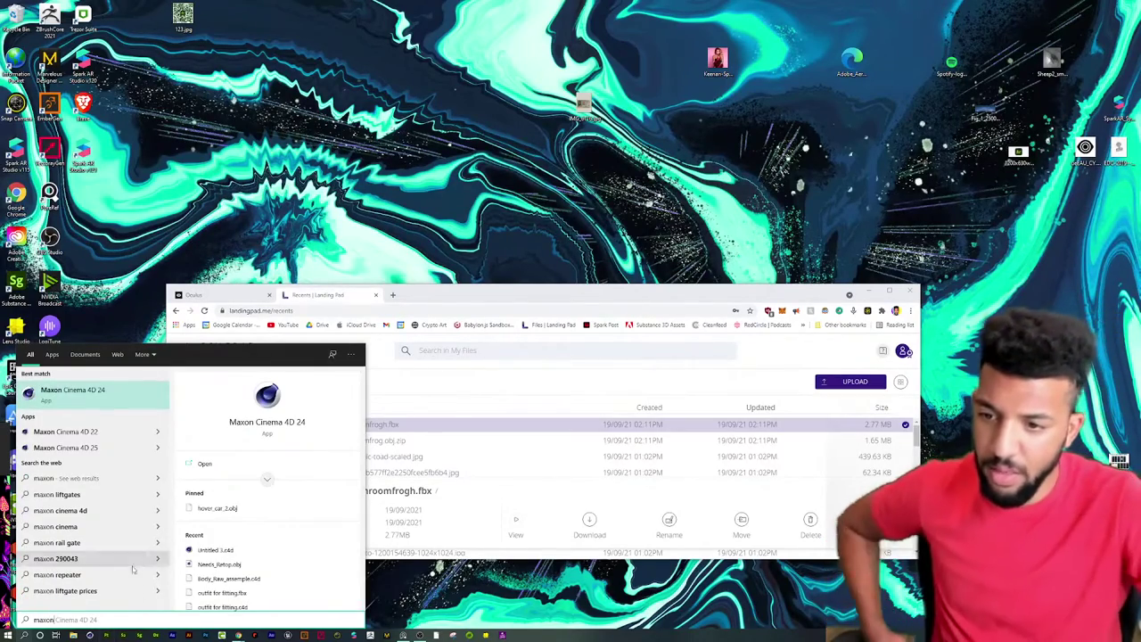
click(71, 448)
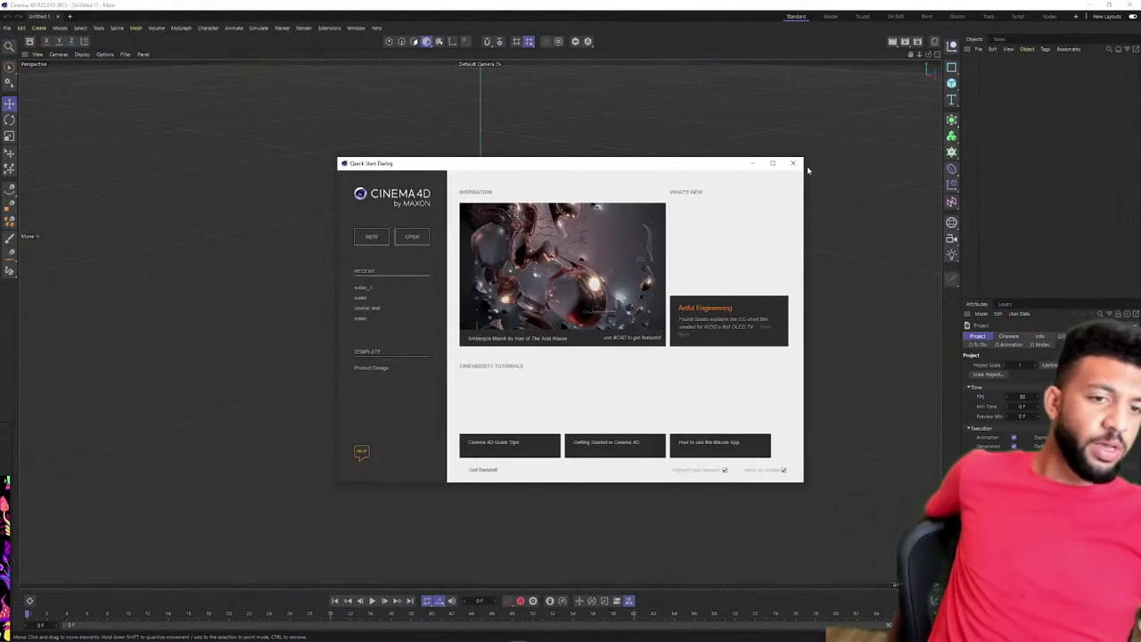
click(793, 163)
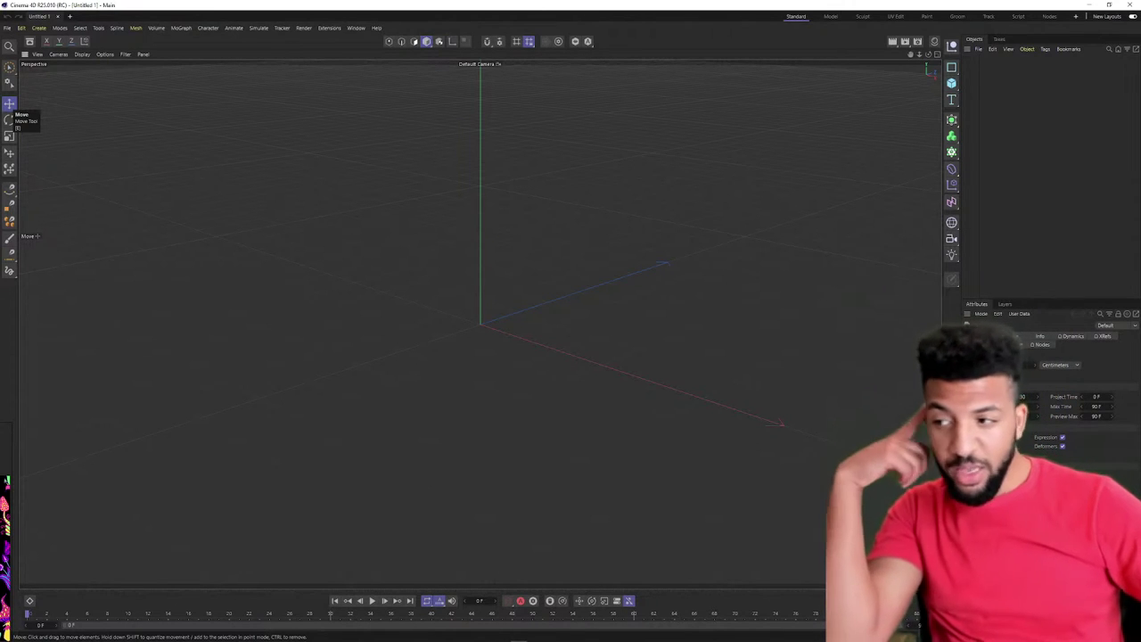
Import mushroomfrogh.fbx into Cinema 4D with the default FBX import settings and close the file browser window
mouse_move(245, 626)
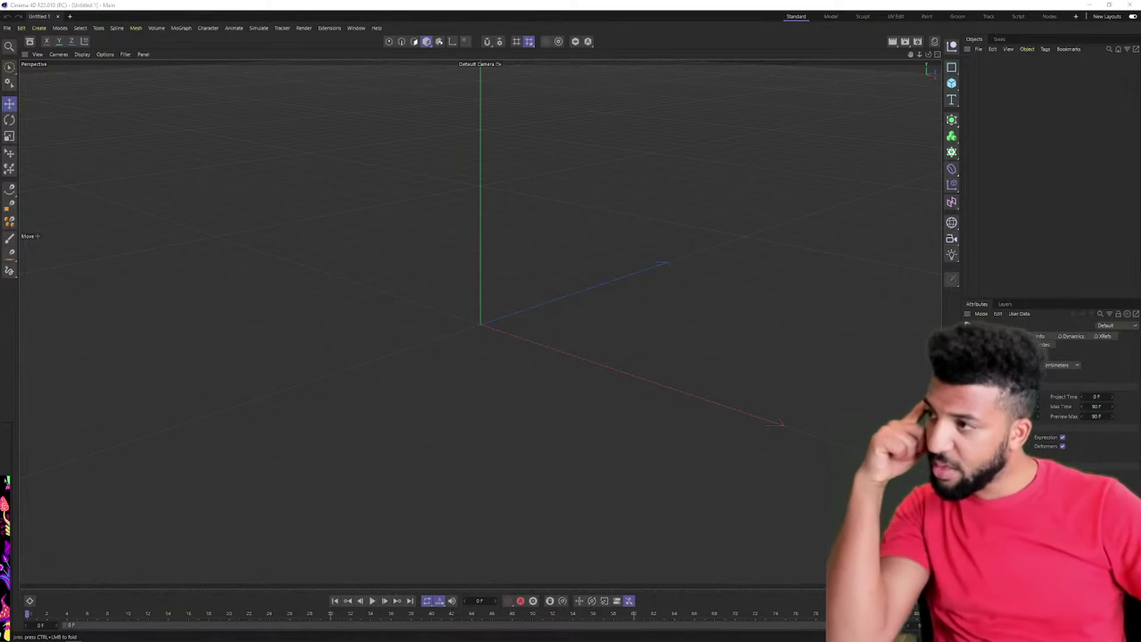
drag(0, 336, 584, 336)
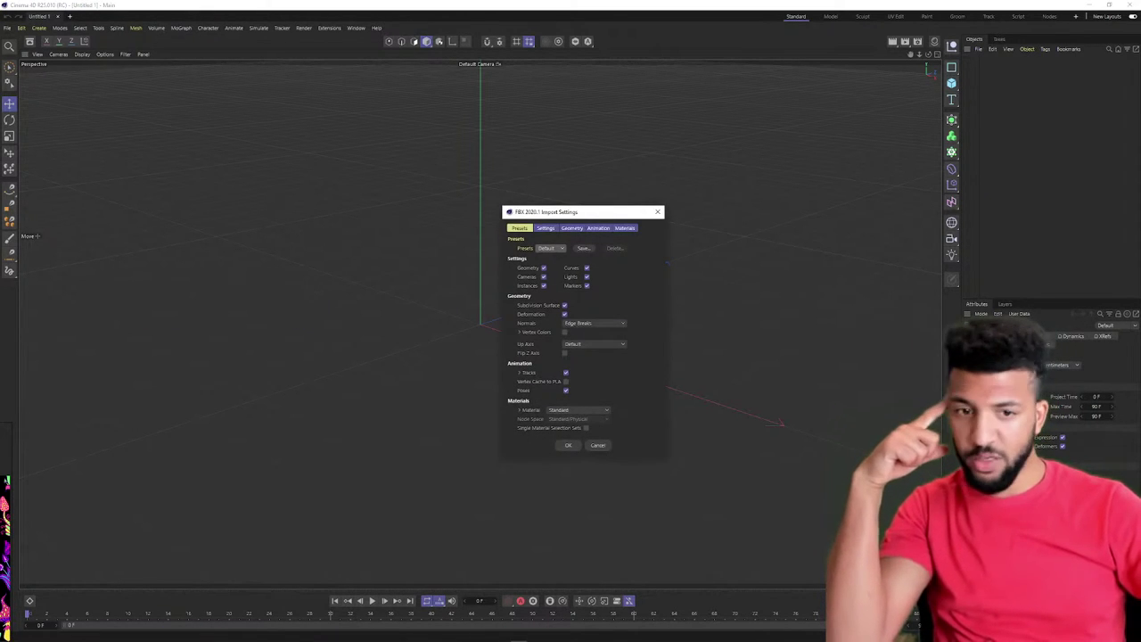
click(568, 444)
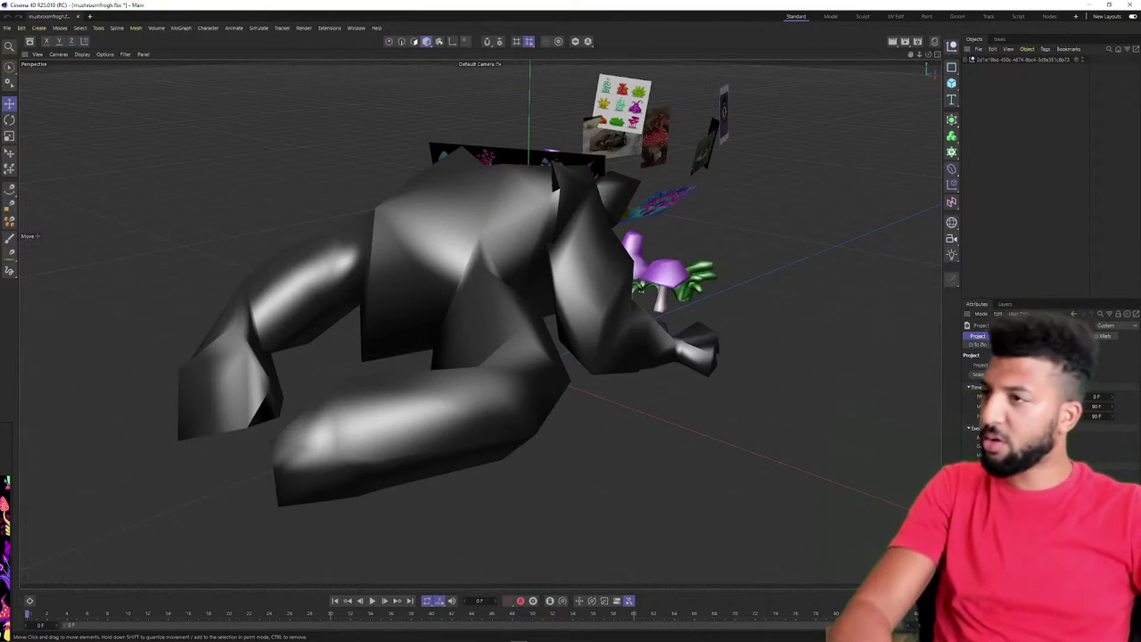
drag(0, 134, 30, 136)
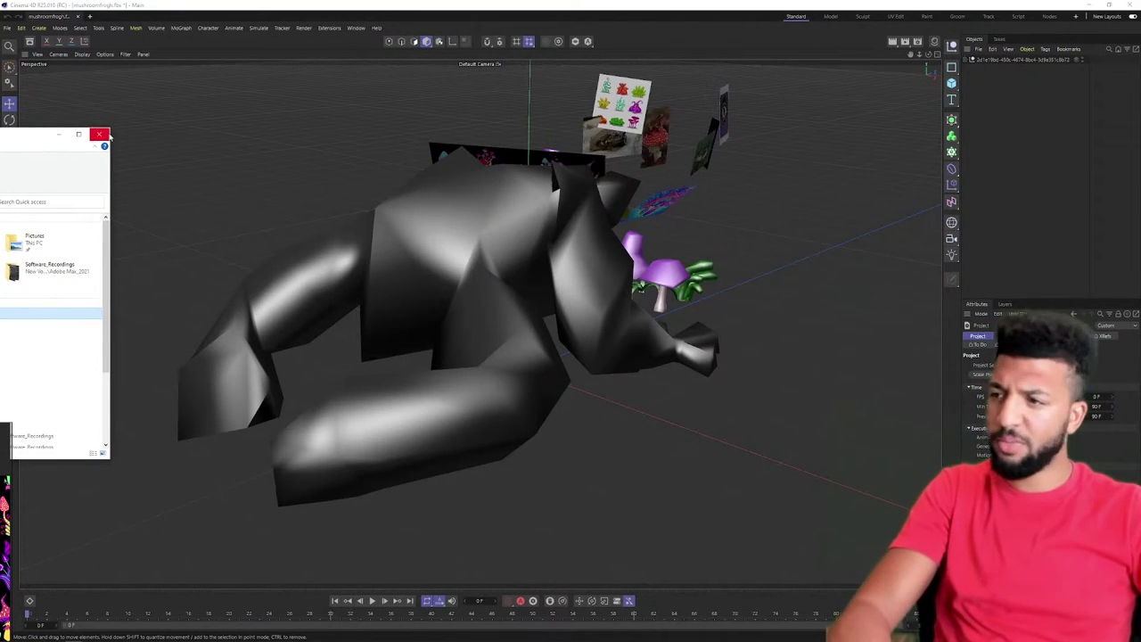
click(107, 136)
Expand the imported scene's object hierarchy and select Layer 2 to examine which objects it contains
alt+drag(674, 192, 476, 308)
click(964, 61)
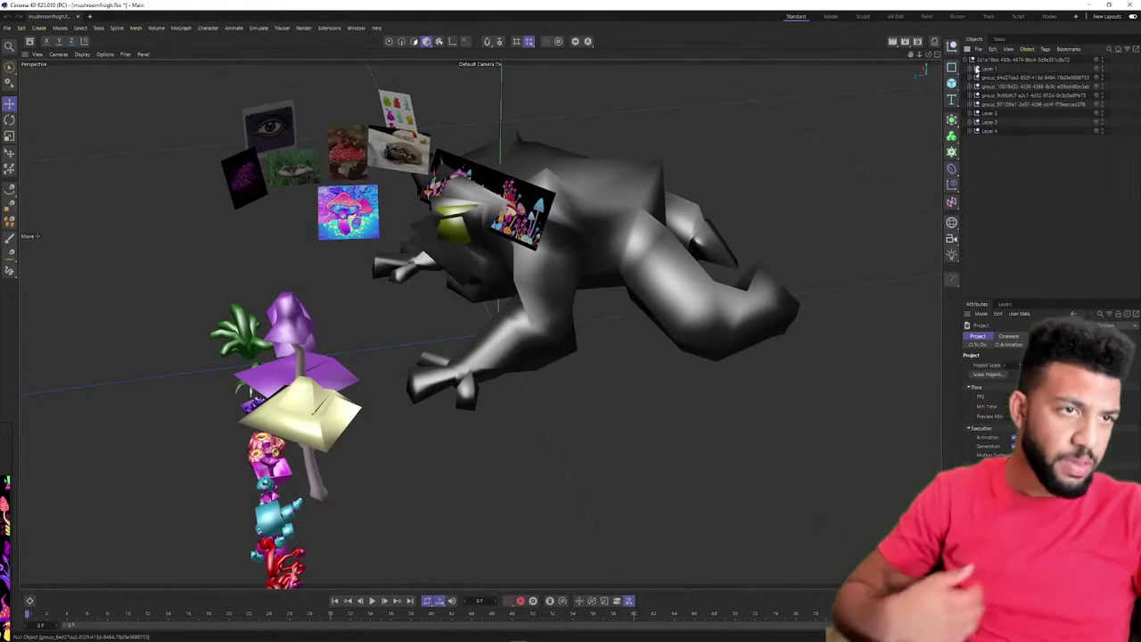
click(990, 113)
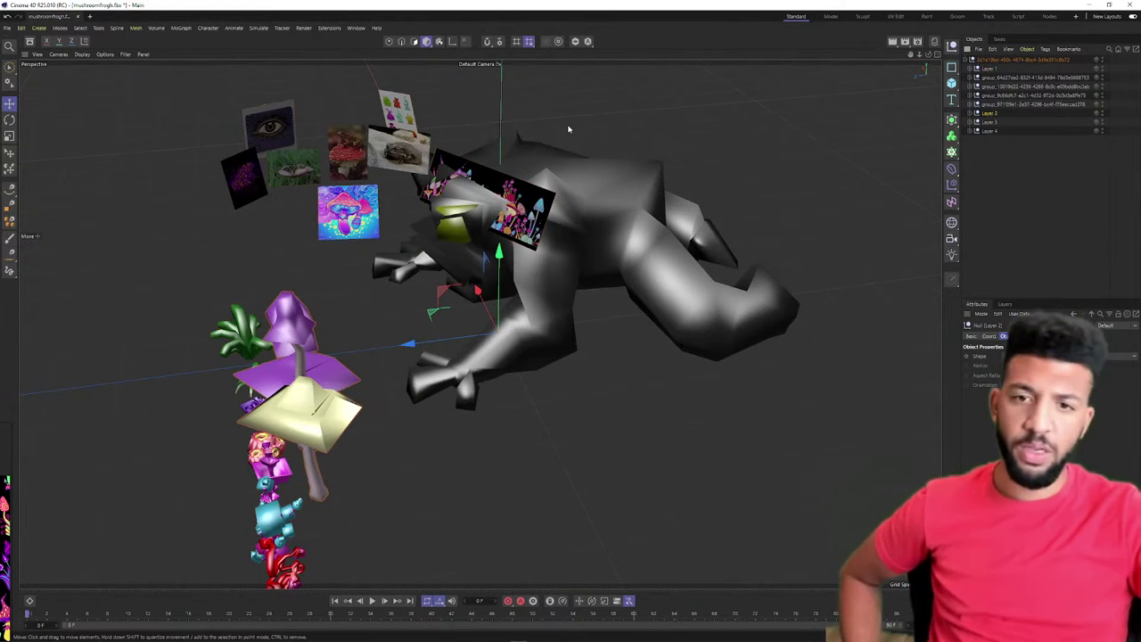
Select all the reference image planes floating around the toad's head and delete them from the scene
click(1025, 77)
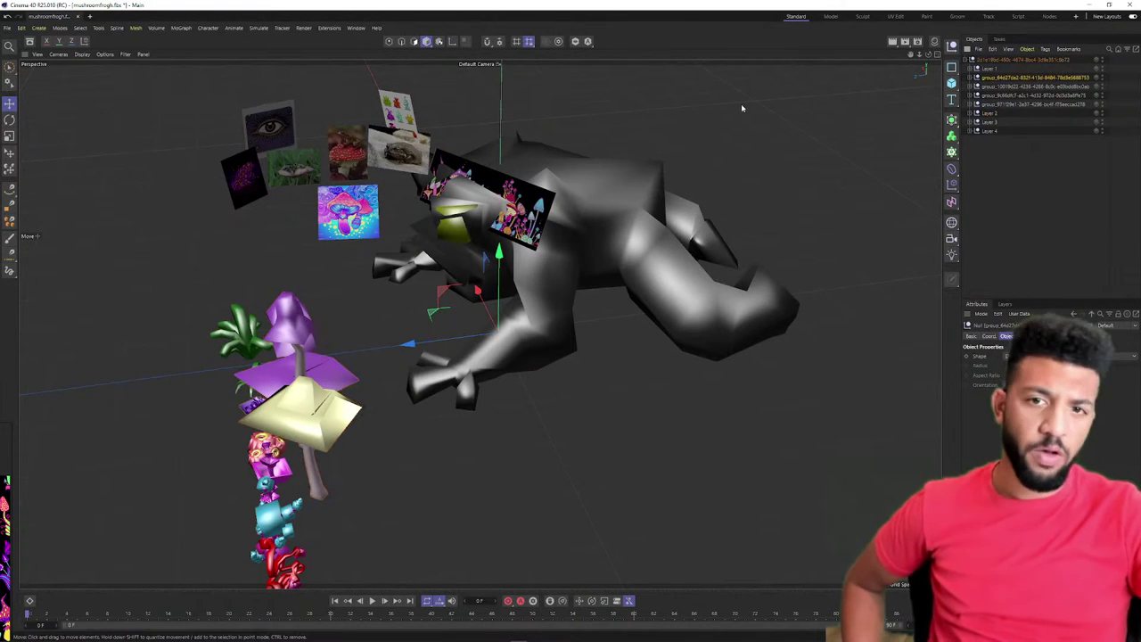
click(373, 191)
scroll(382, 170, up, 3)
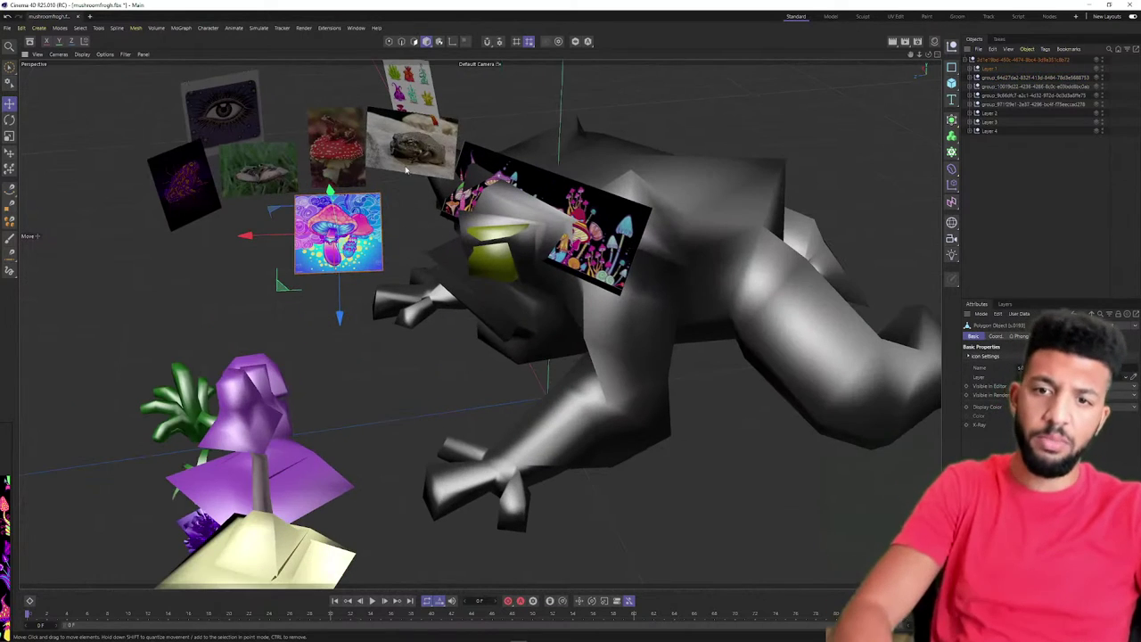
click(520, 172)
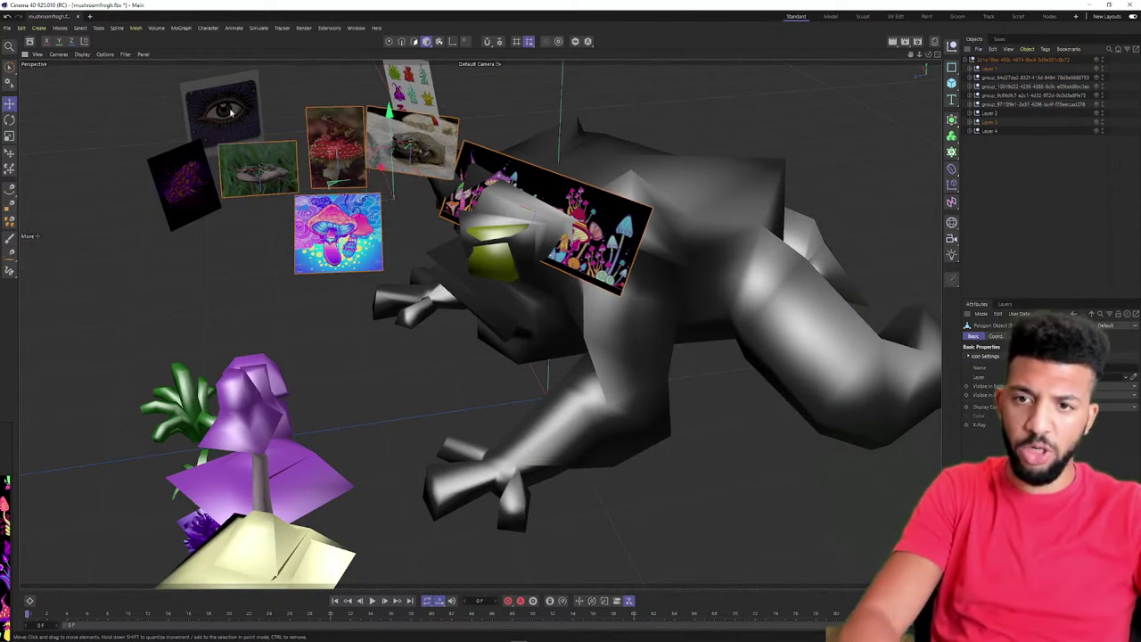
alt+drag(433, 125, 469, 319)
drag(315, 214, 285, 214)
key(ctrl+z)
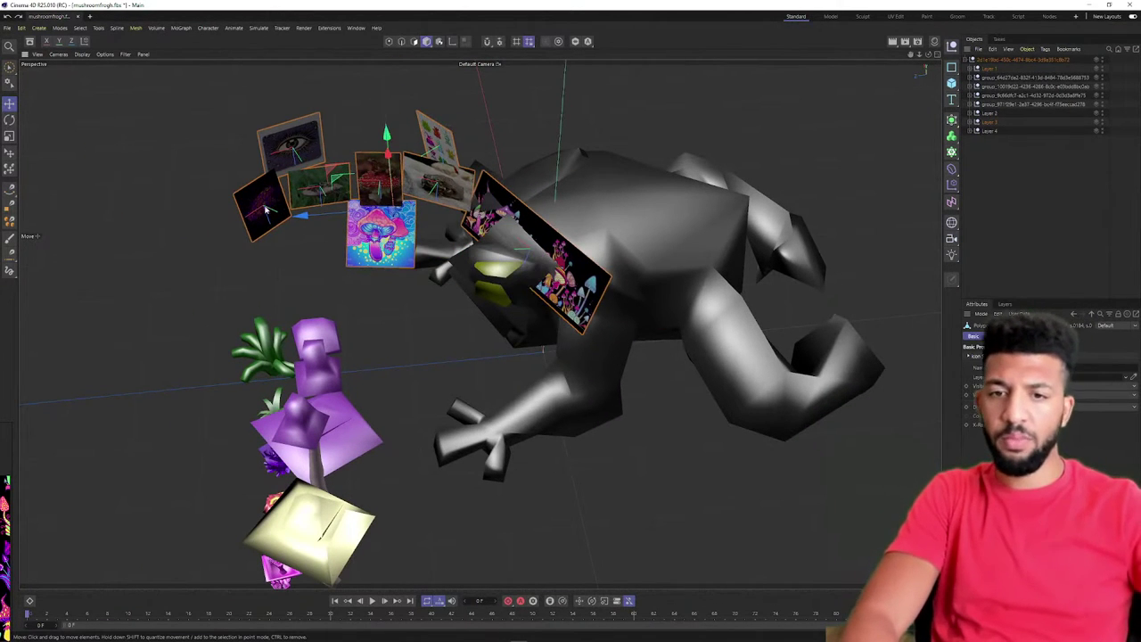
key(Delete)
Add a Subdivision Surface and nest the entire imported hierarchy under it to smooth the toad, mushrooms and corals
alt+drag(262, 208, 286, 181)
scroll(582, 389, up, 10)
scroll(629, 312, down, 10)
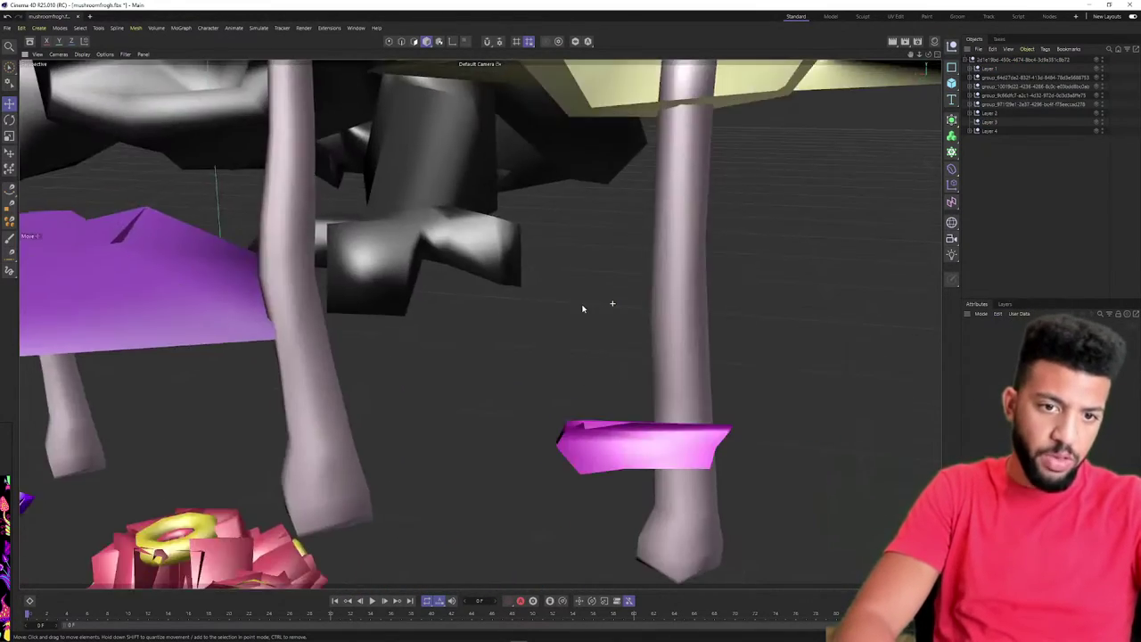
alt+drag(681, 277, 460, 255)
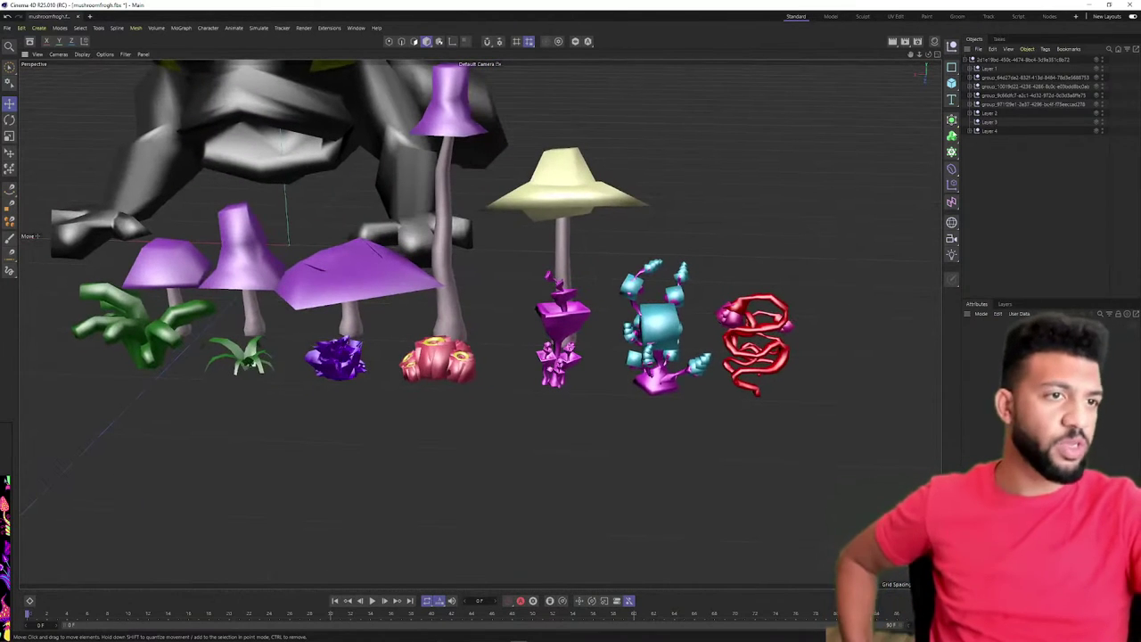
click(993, 77)
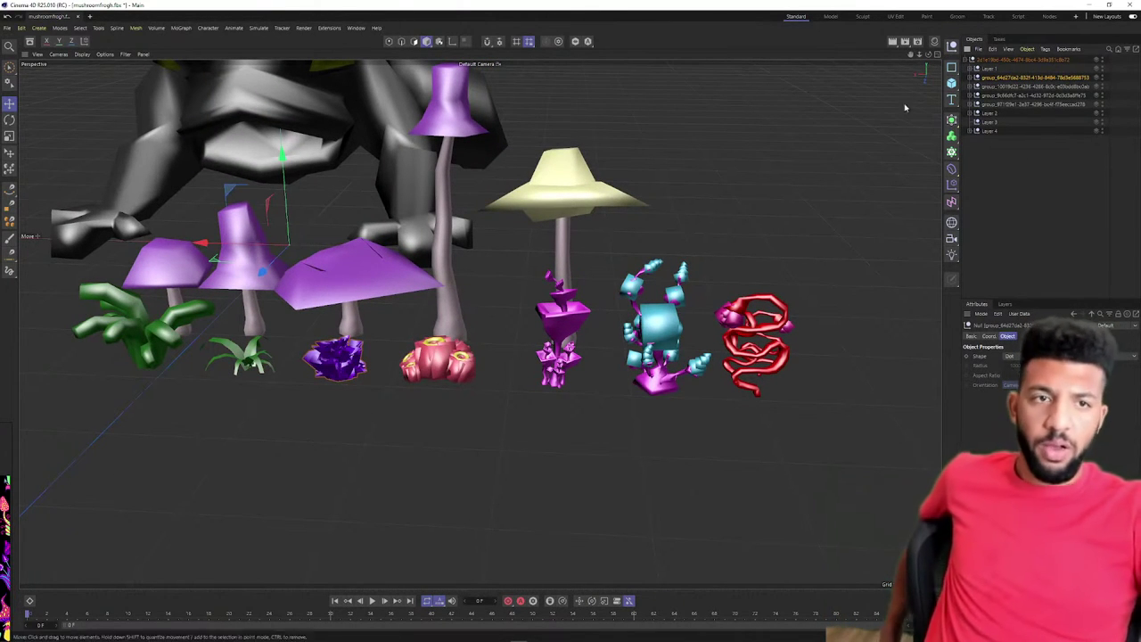
click(952, 127)
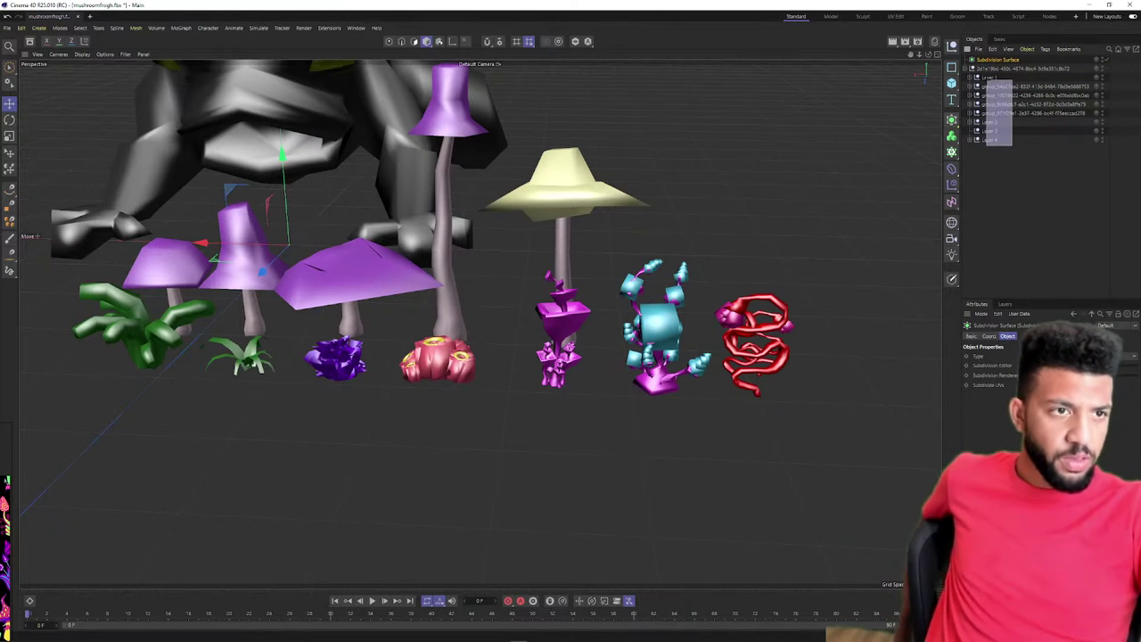
click(991, 70)
drag(991, 62, 988, 60)
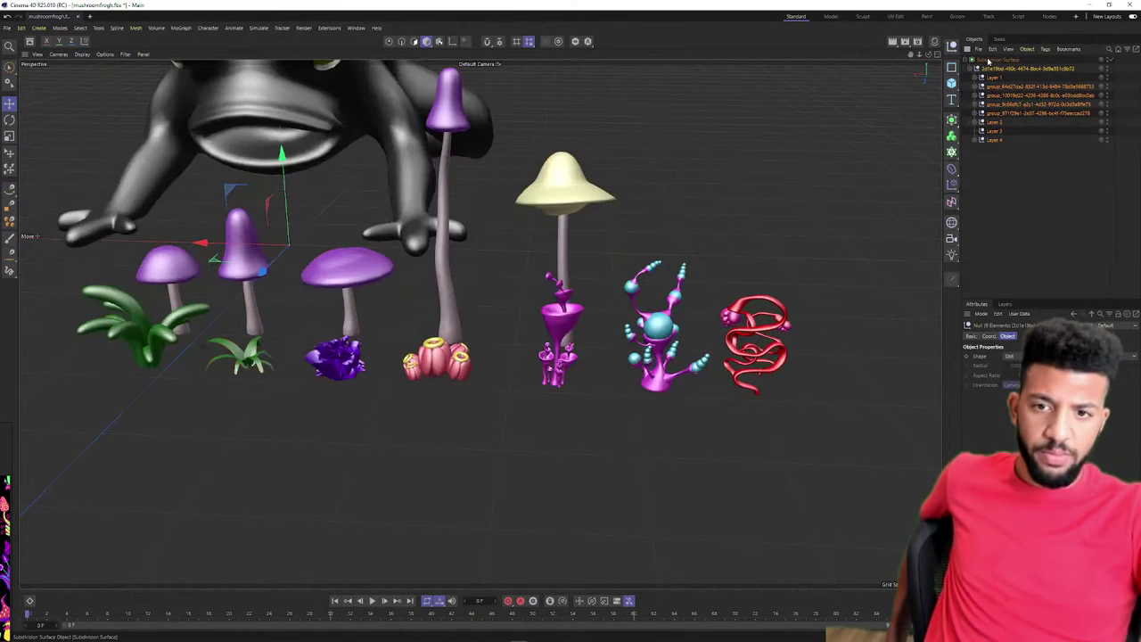
Examine the smoothed corals, mushrooms and toad up close and from several angles
scroll(691, 321, up, 10)
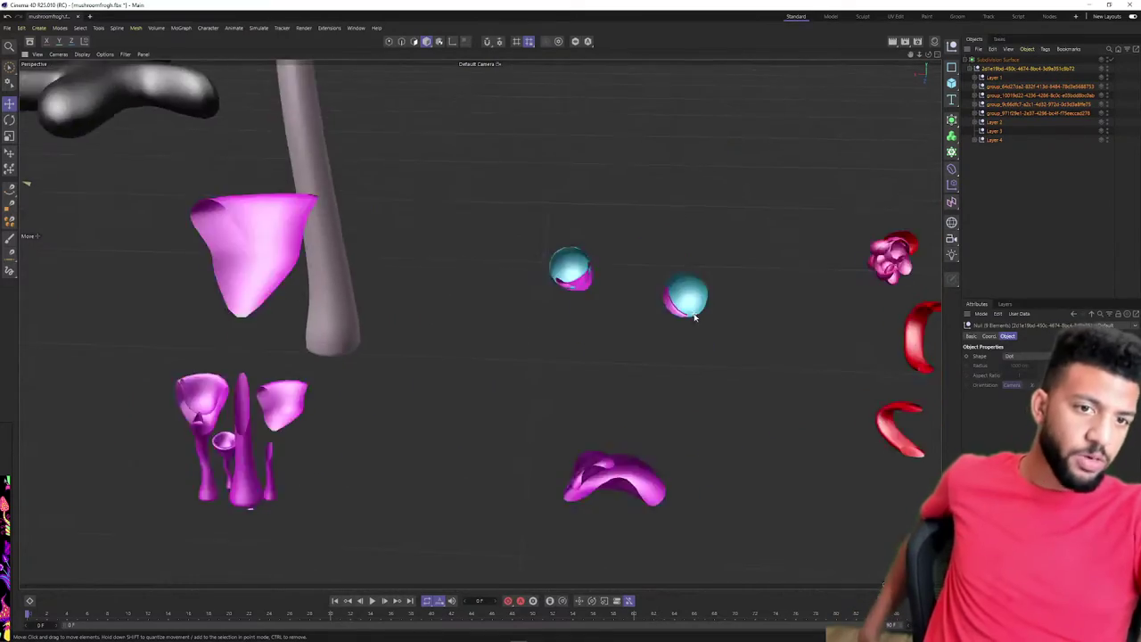
scroll(695, 318, down, 2)
scroll(696, 317, down, 3)
alt+middle_drag(699, 316, 612, 285)
alt+drag(612, 285, 500, 261)
alt+middle_drag(500, 260, 527, 253)
mouse_move(491, 262)
alt+mouse_down()
mouse_move(655, 266)
mouse_move(586, 272)
mouse_move(613, 270)
mouse_move(474, 235)
mouse_move(488, 263)
mouse_move(589, 308)
mouse_move(491, 265)
alt+mouse_up()
alt+right_drag(490, 265, 334, 107)
alt+middle_drag(334, 107, 439, 365)
alt+drag(439, 366, 505, 228)
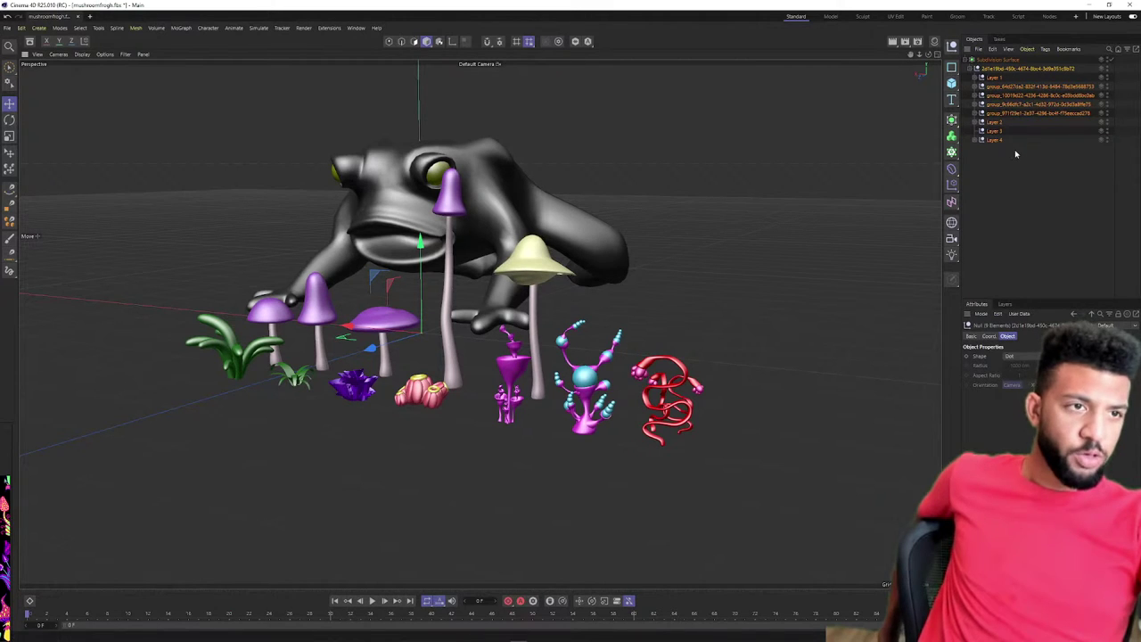
Set the viewport display to shading with wireframe lines and check the mesh on the mushrooms and corals
click(82, 54)
click(101, 78)
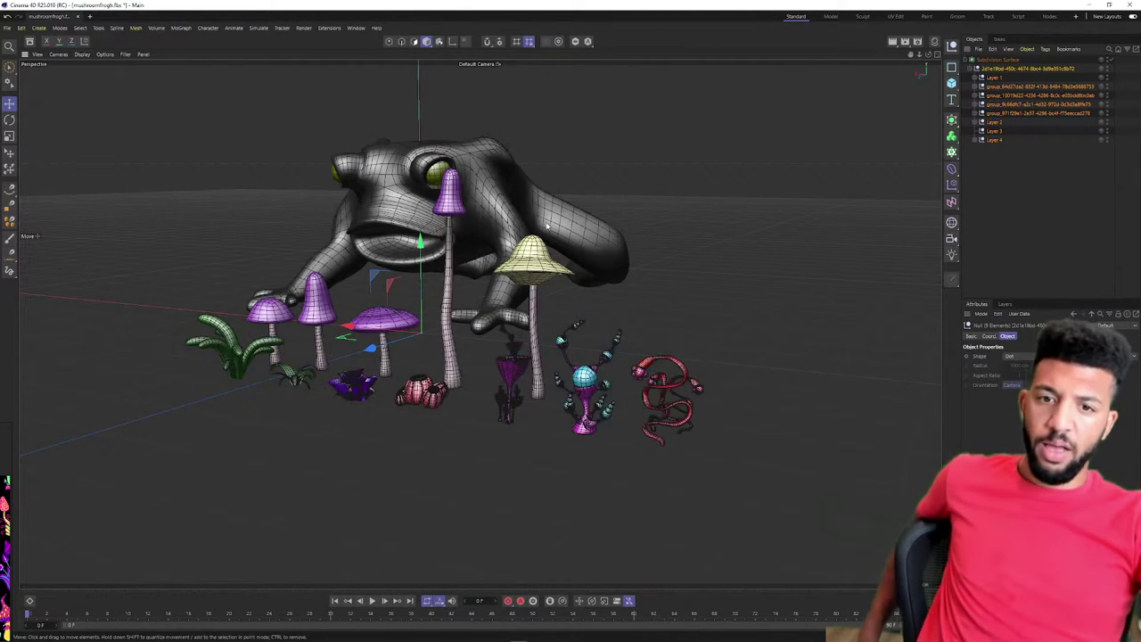
scroll(468, 295, up, 5)
scroll(481, 333, down, 5)
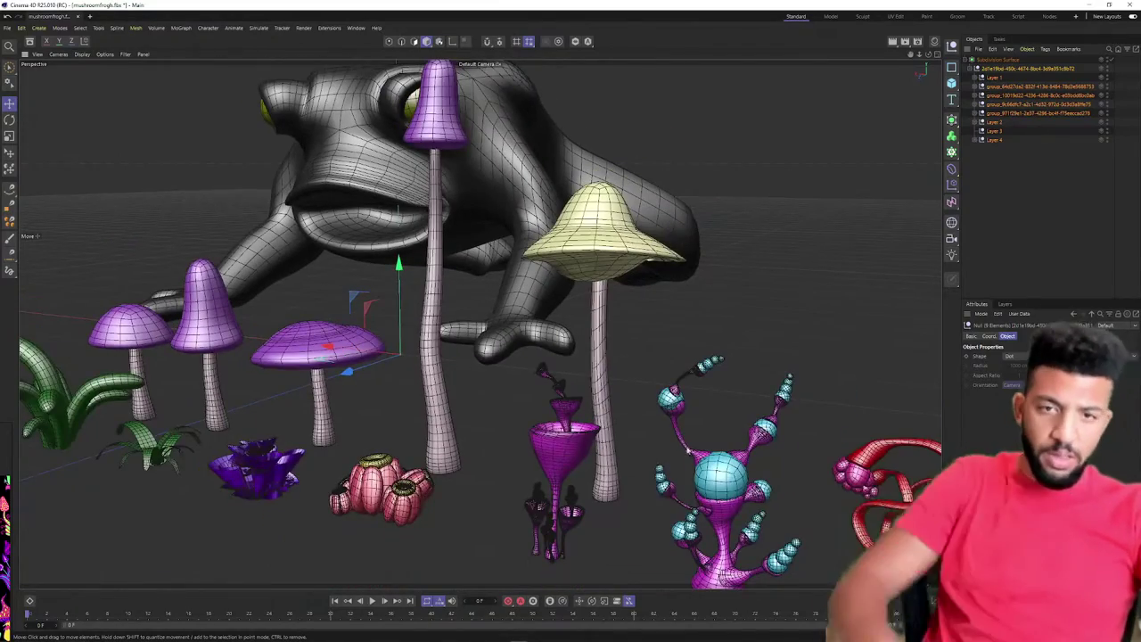
scroll(402, 315, down, 3)
scroll(403, 315, up, 8)
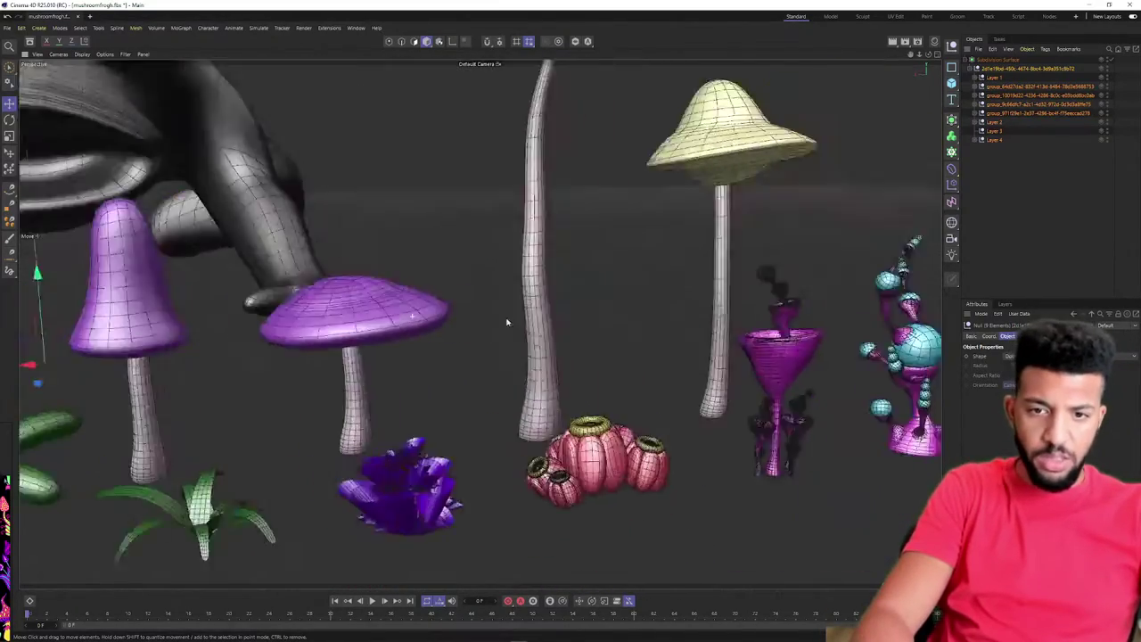
scroll(353, 235, down, 10)
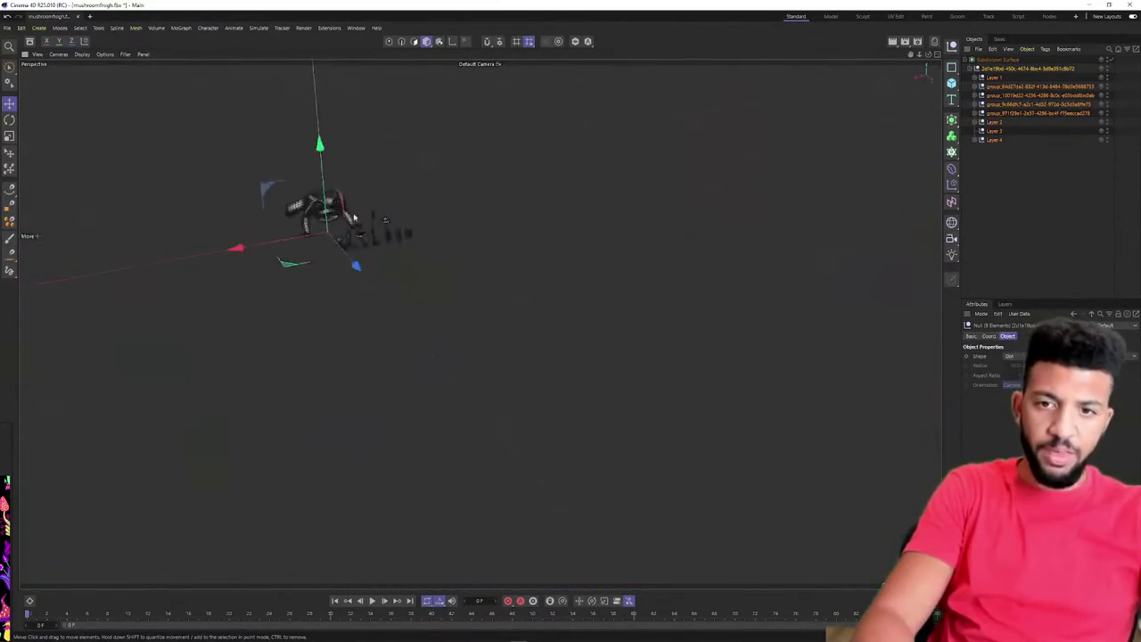
Add a Figure primitive at the scene origin as a human scale reference for the models
scroll(401, 267, up, 4)
scroll(438, 278, up, 5)
scroll(485, 231, down, 5)
alt+drag(297, 216, 453, 246)
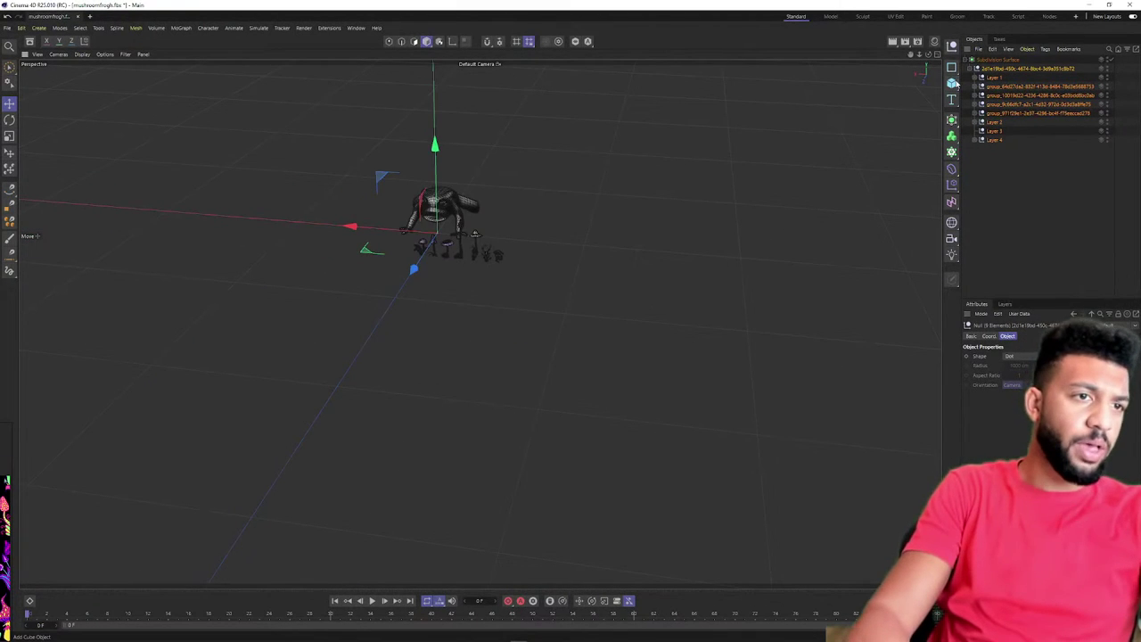
click(953, 83)
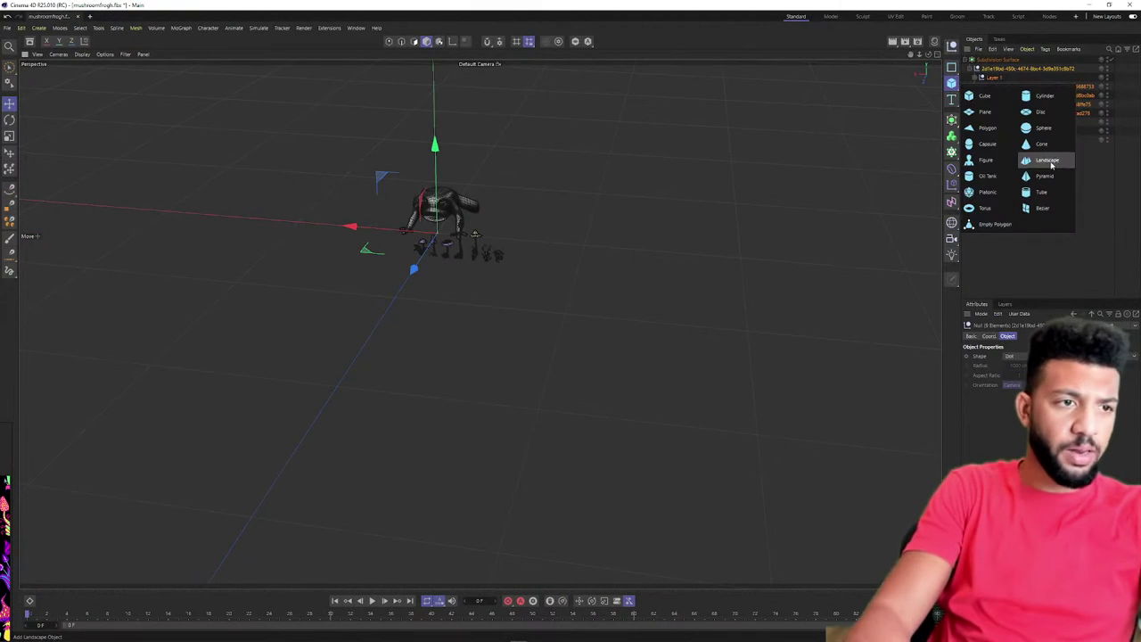
click(985, 160)
scroll(491, 187, down, 3)
scroll(491, 188, down, 5)
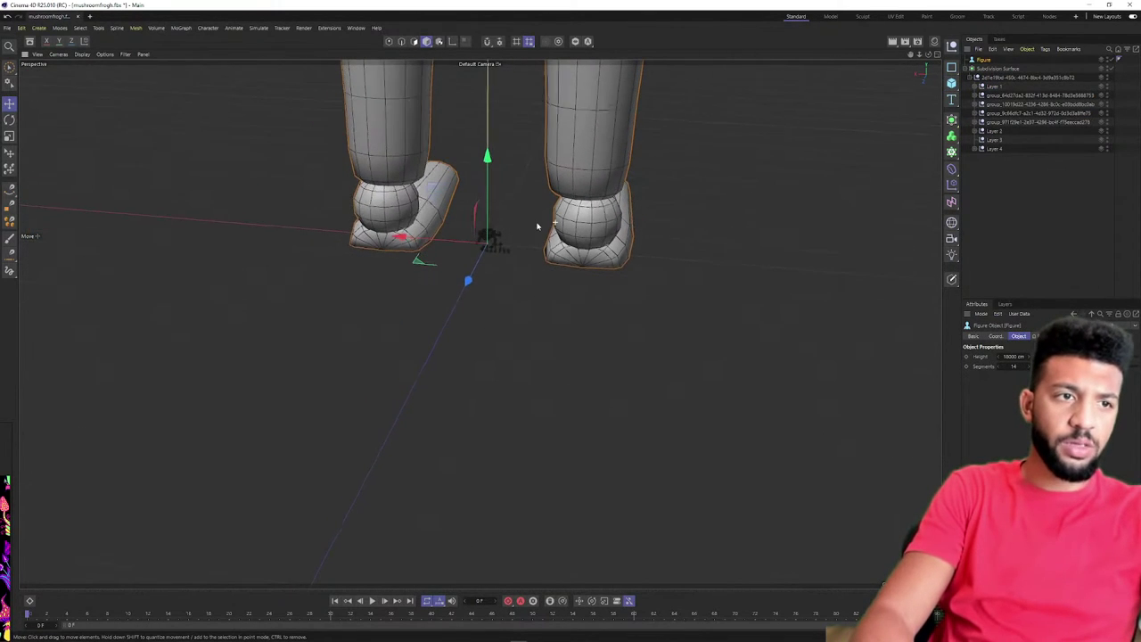
Scale up the Subdivision Surface group uniformly until the toad and mushrooms are sized sensibly against the figure
click(997, 68)
key(t)
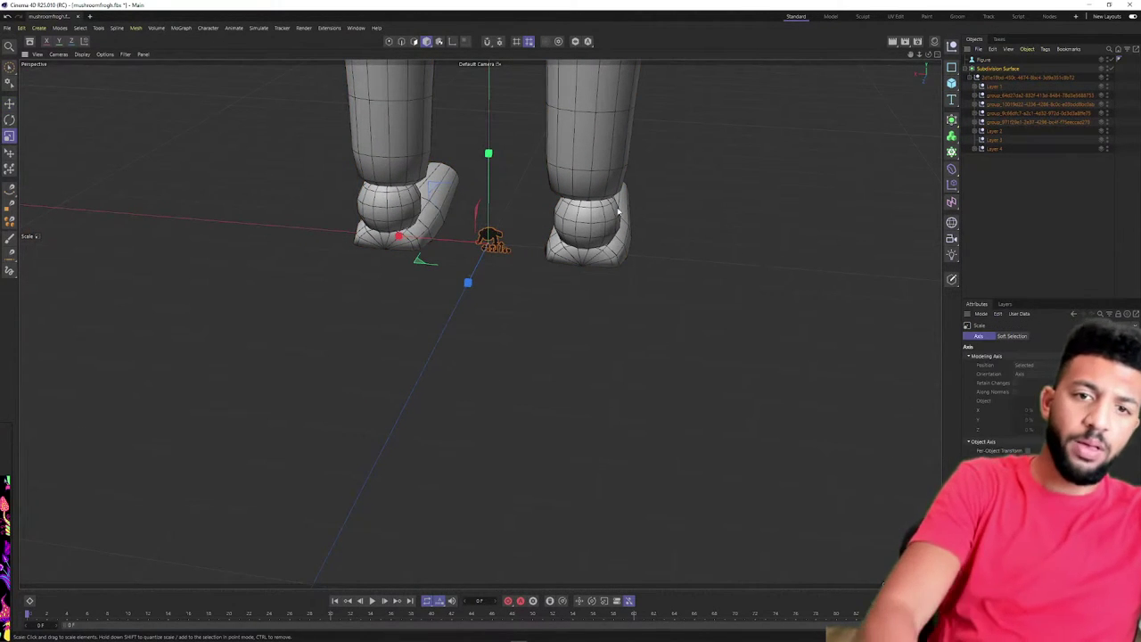
drag(401, 259, 586, 238)
drag(375, 231, 802, 214)
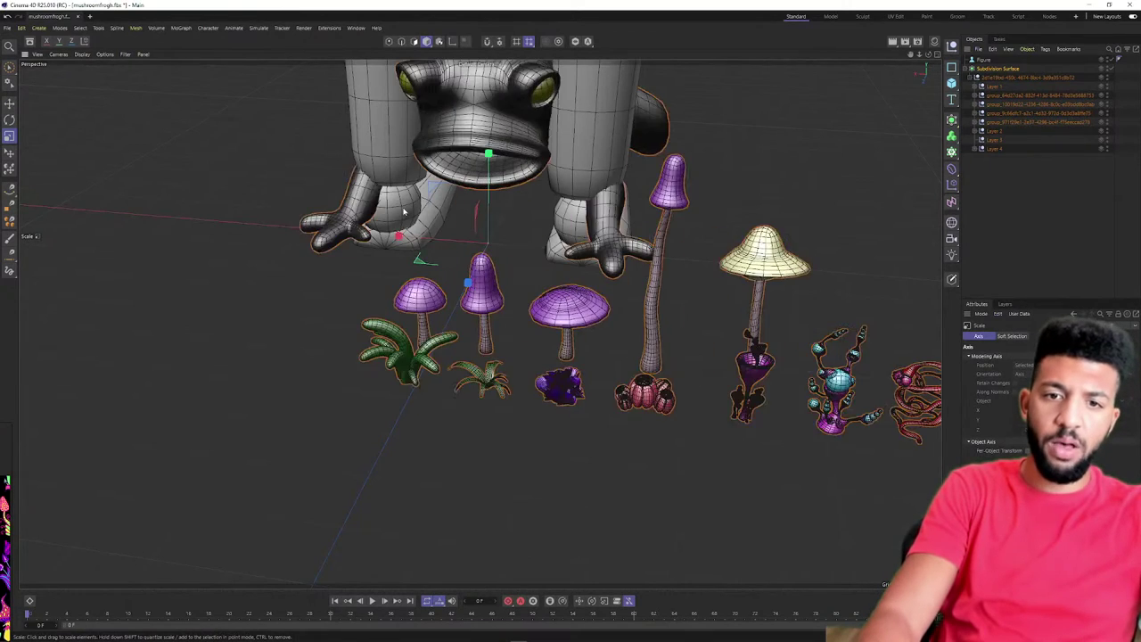
scroll(198, 244, down, 8)
scroll(280, 217, down, 2)
drag(470, 242, 767, 236)
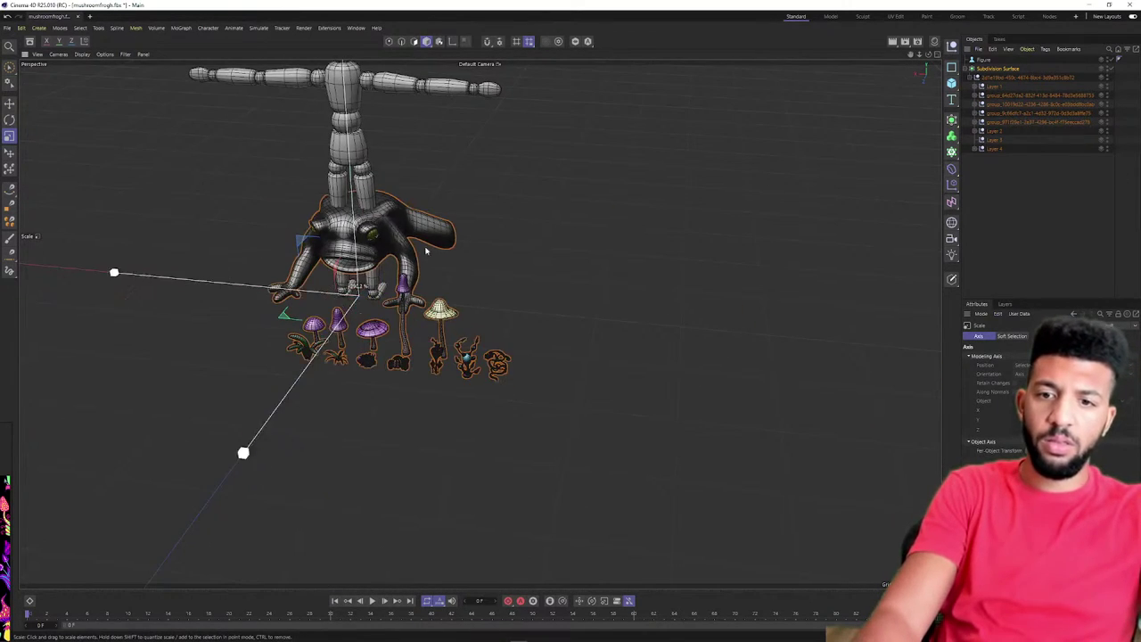
drag(227, 231, 476, 230)
Move the scaled group so it stands beside the figure, check the size comparison, and clear the selection
key(e)
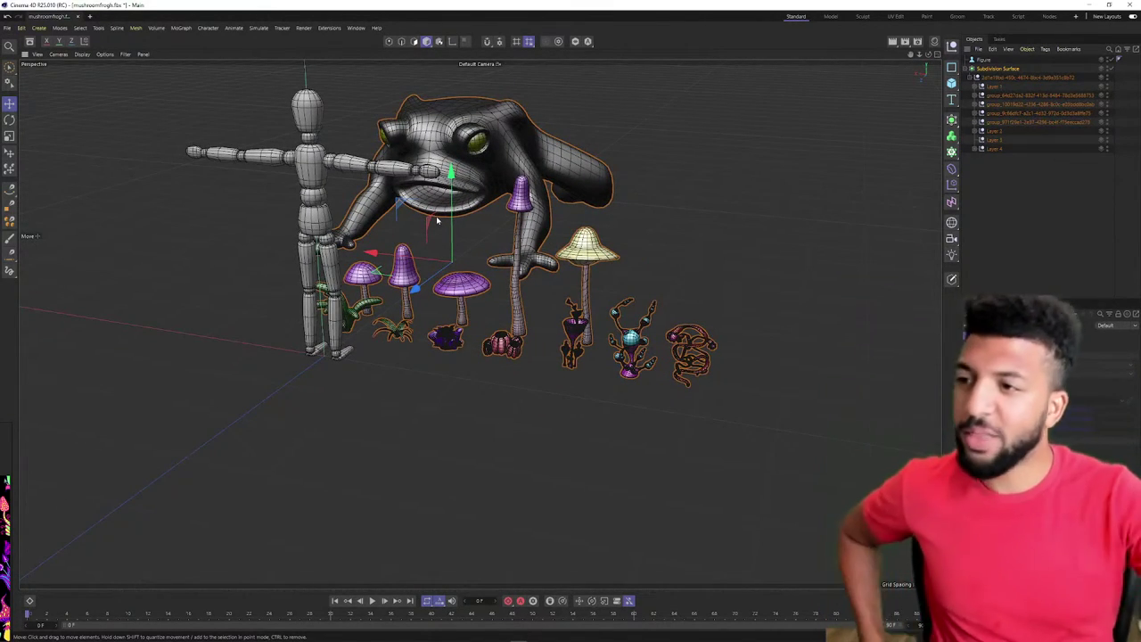
alt+drag(436, 221, 464, 214)
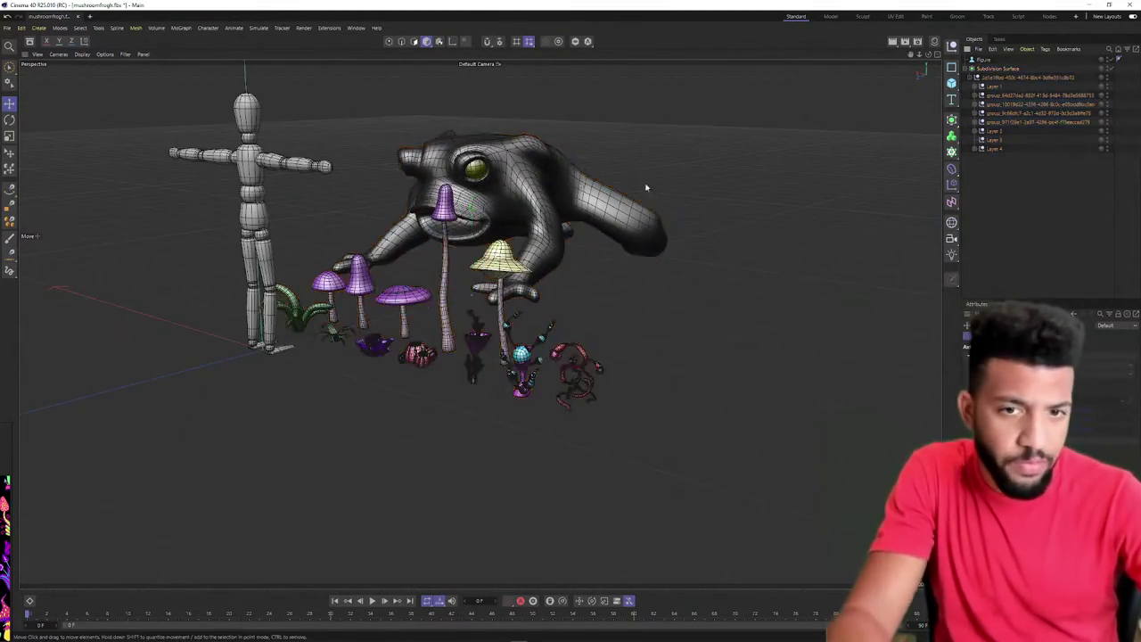
alt+drag(647, 188, 476, 206)
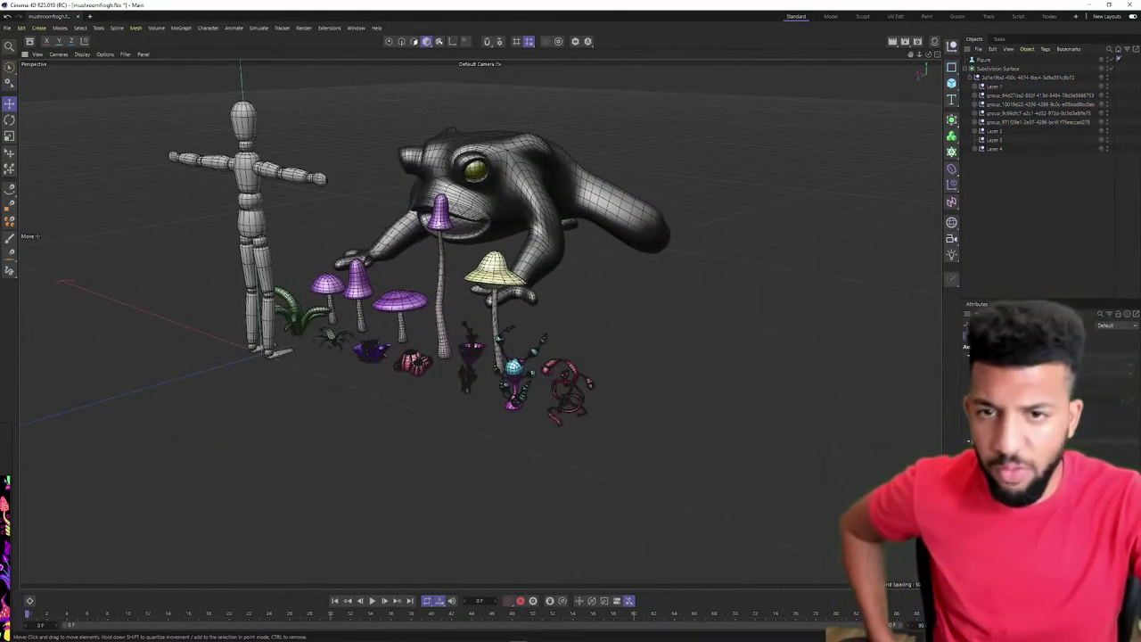
click(493, 161)
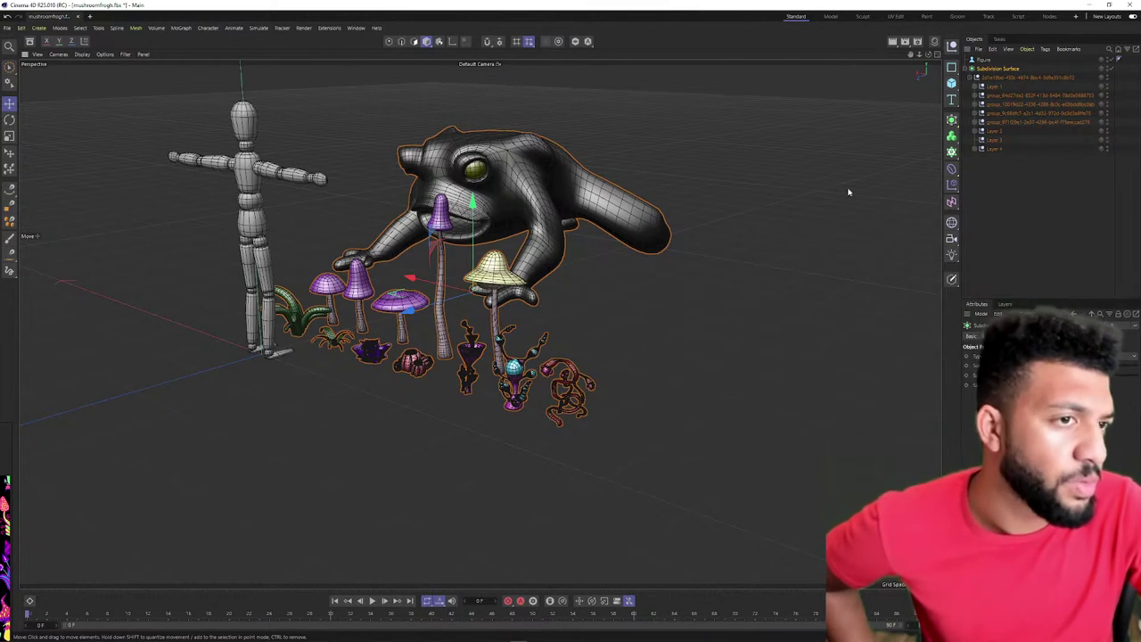
click(742, 227)
Start saving the project and browse to the 2021 folder on New Volume (F:)
click(9, 29)
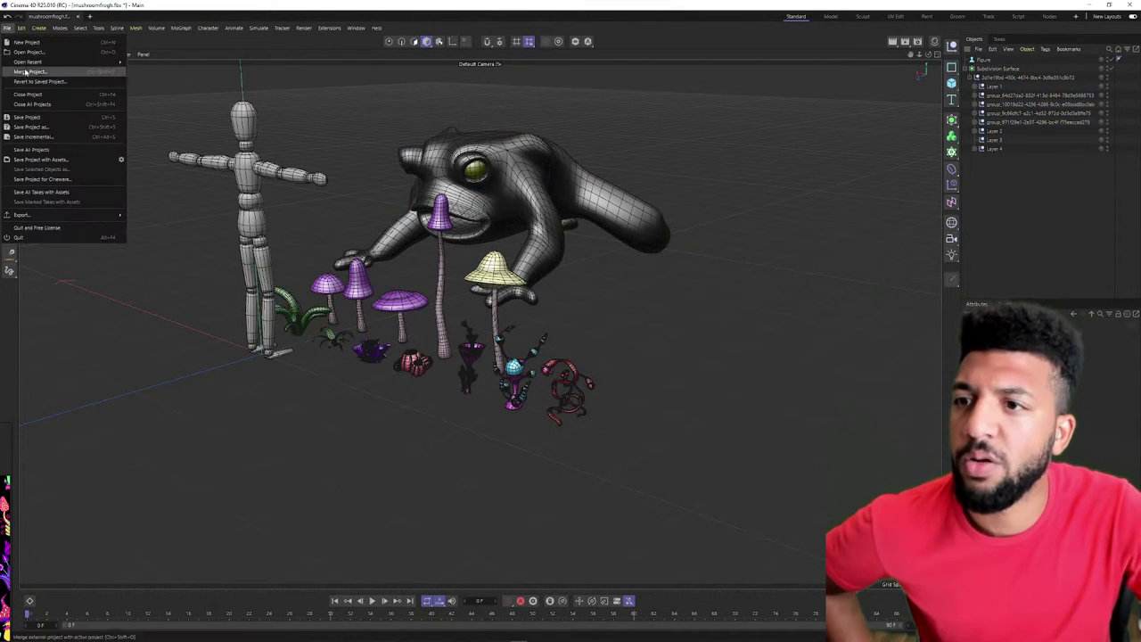
click(40, 117)
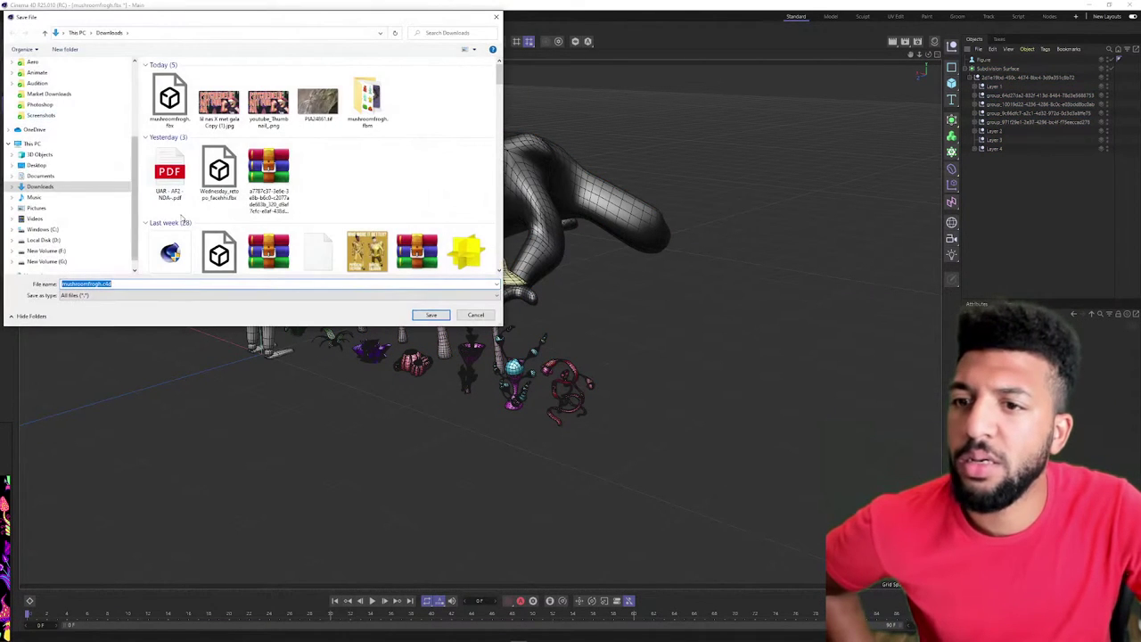
scroll(53, 130, up, 4)
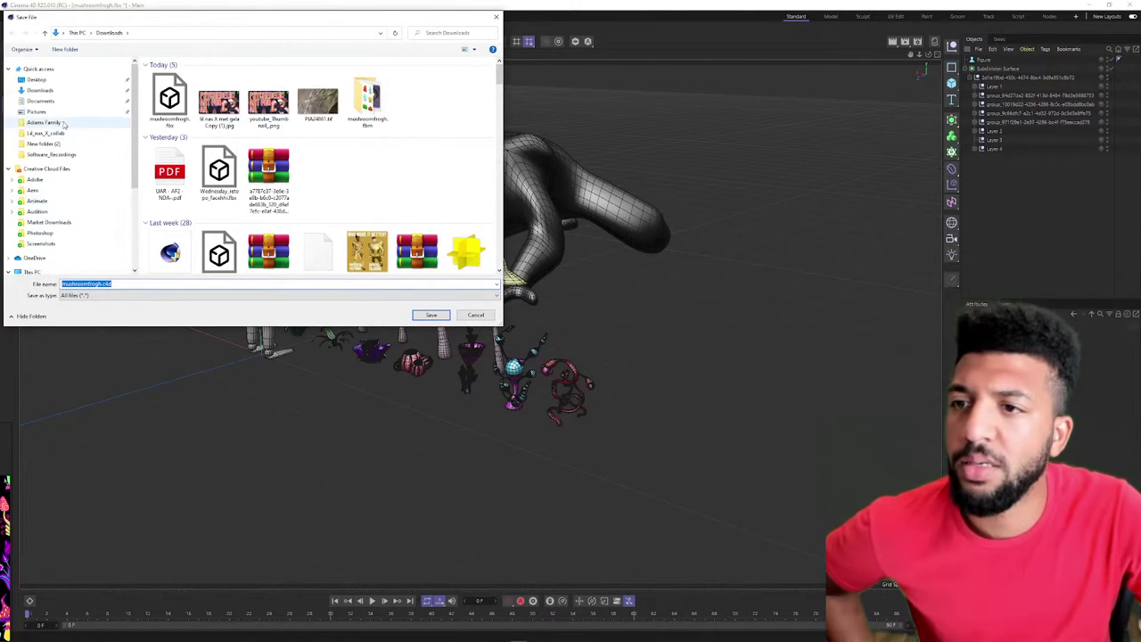
click(35, 111)
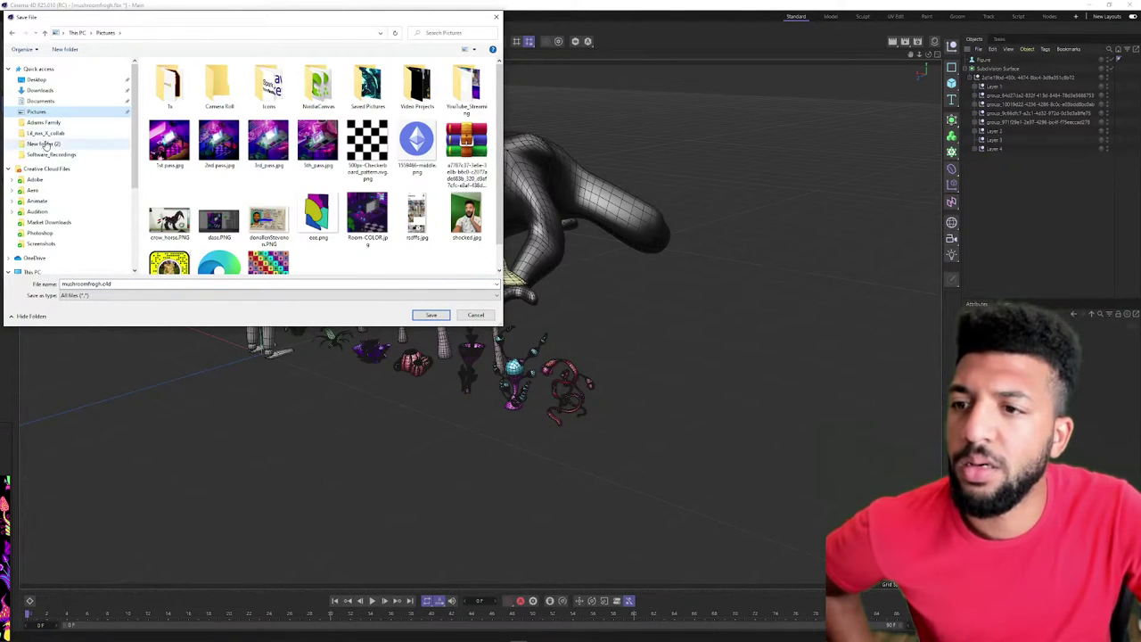
scroll(44, 147, down, 4)
click(45, 261)
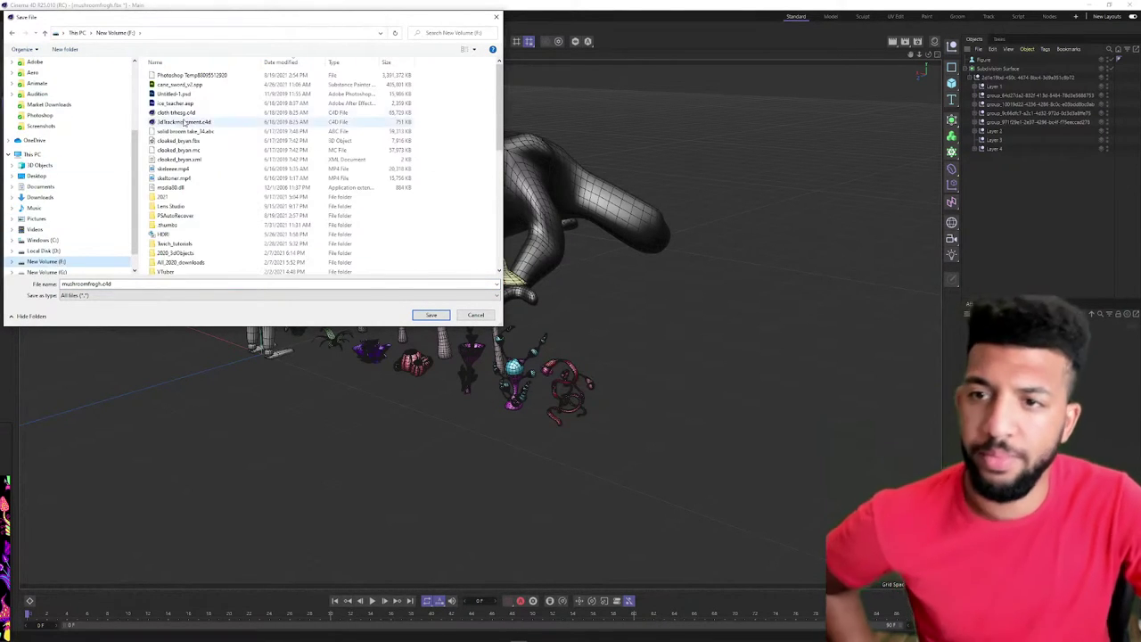
double_click(168, 197)
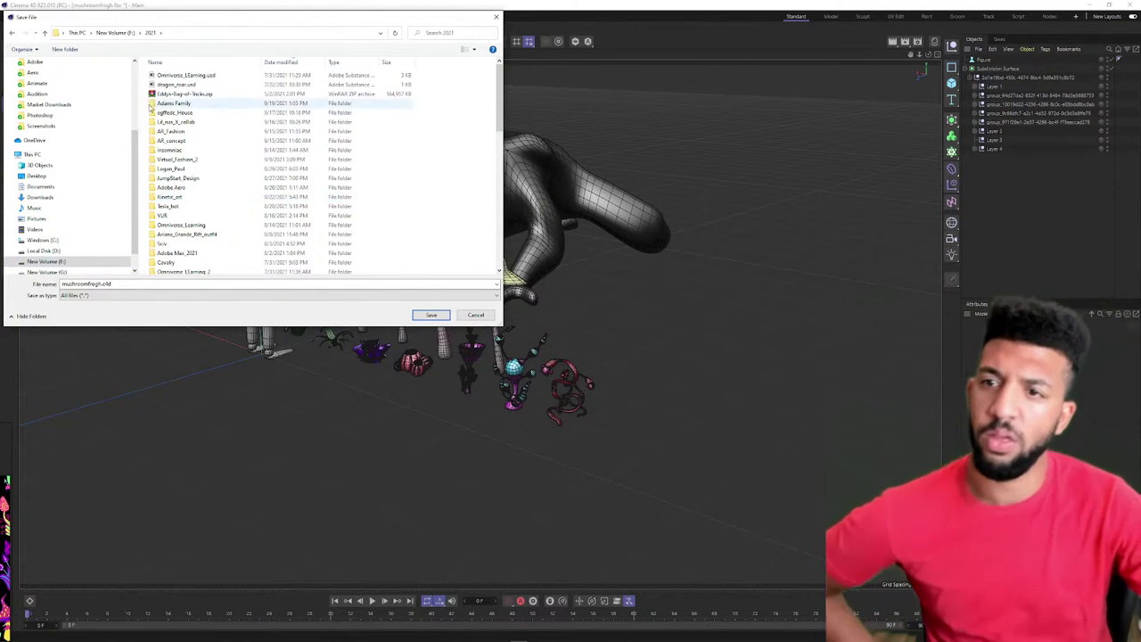
Create a folder named Frog inside 2021 and save the project in it as mushroomfrogh.c4d
right_click(146, 105)
mouse_move(179, 200)
click(337, 202)
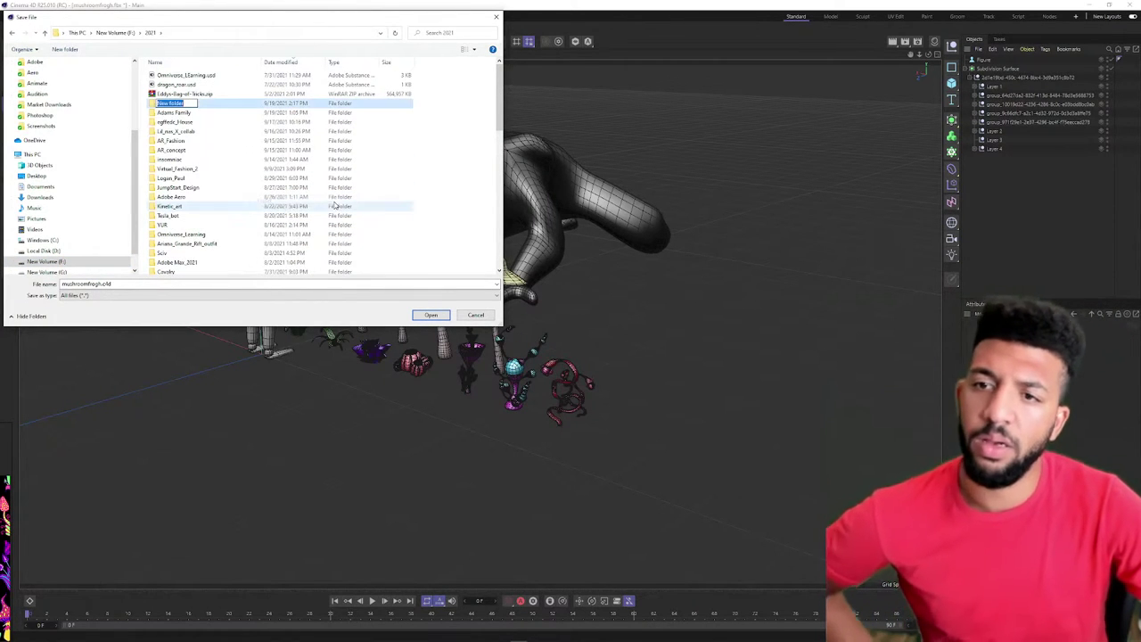
text(Frog)
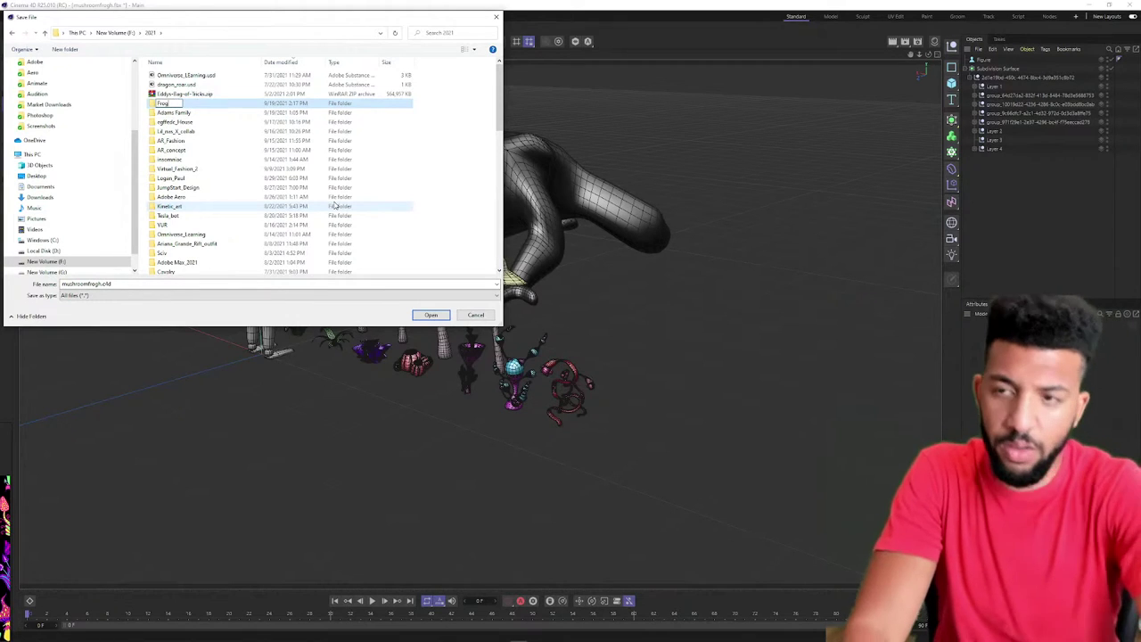
key(Return)
key(Return)
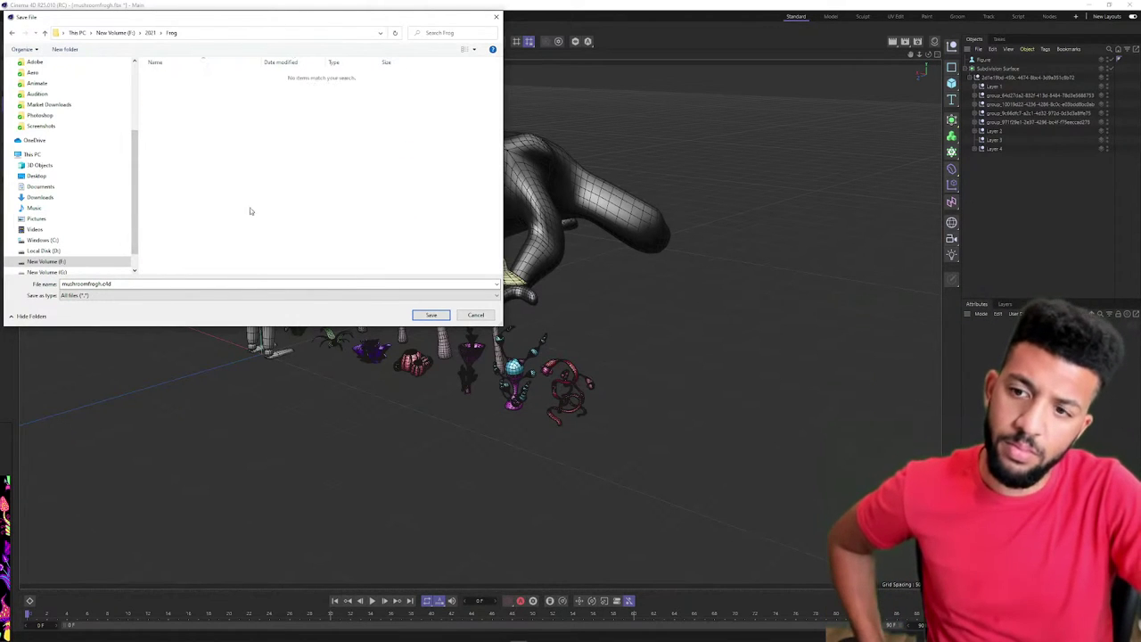
click(431, 315)
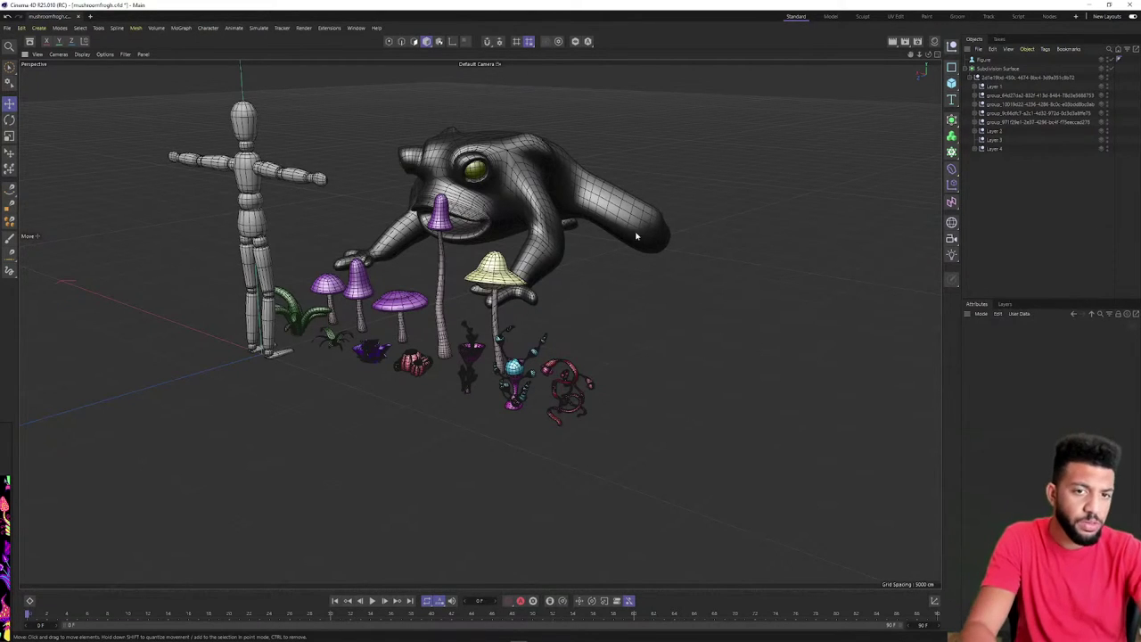
Set the viewport display to Gouraud Shading without lines and inspect the toad and mushrooms beside the figure
alt+middle_drag(527, 237, 585, 259)
alt+drag(585, 260, 637, 227)
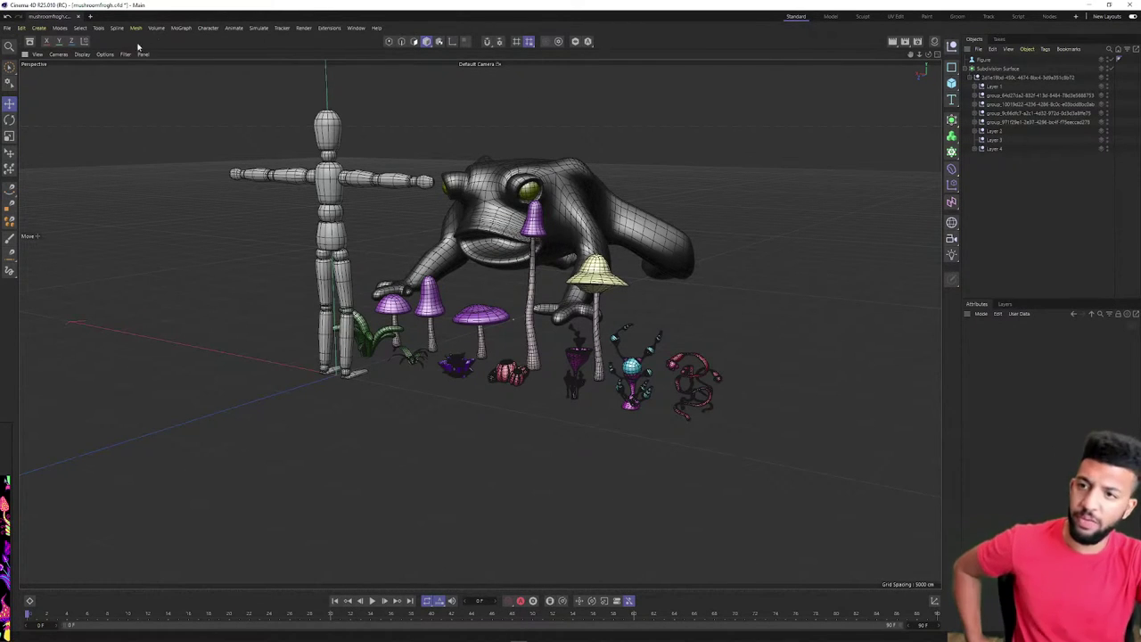
click(89, 53)
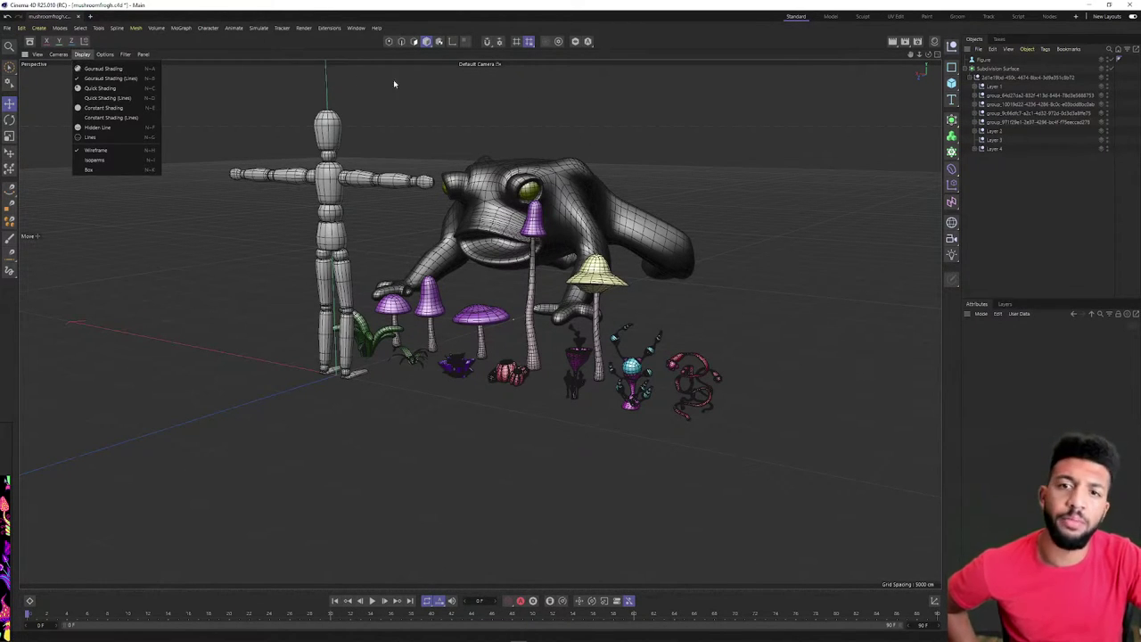
scroll(474, 228, up, 3)
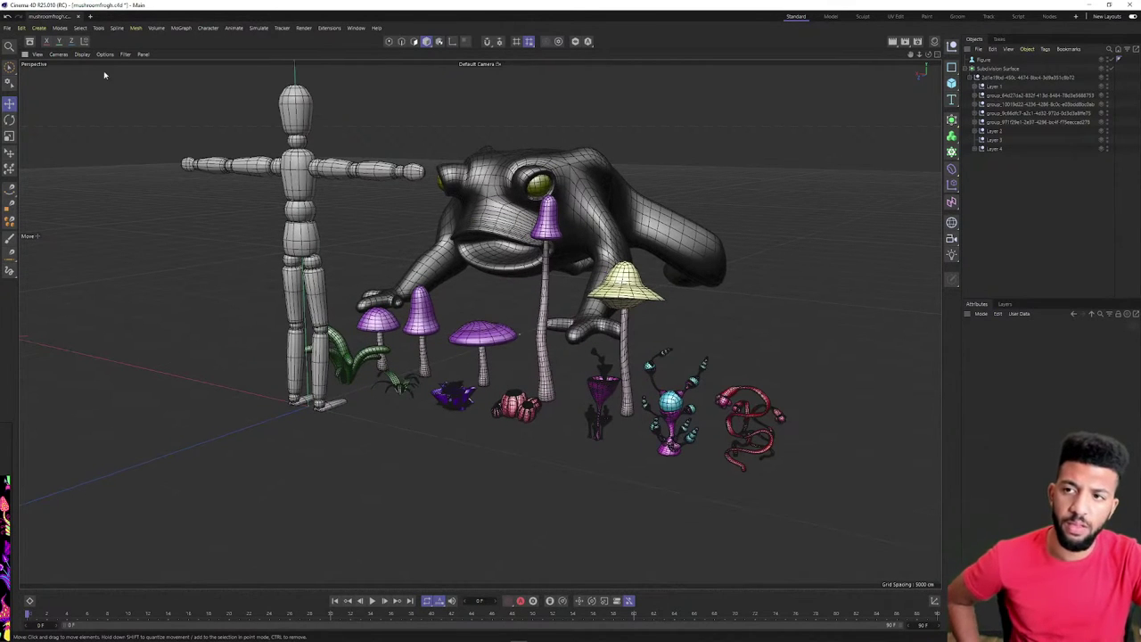
click(82, 54)
click(98, 65)
alt+drag(625, 288, 559, 342)
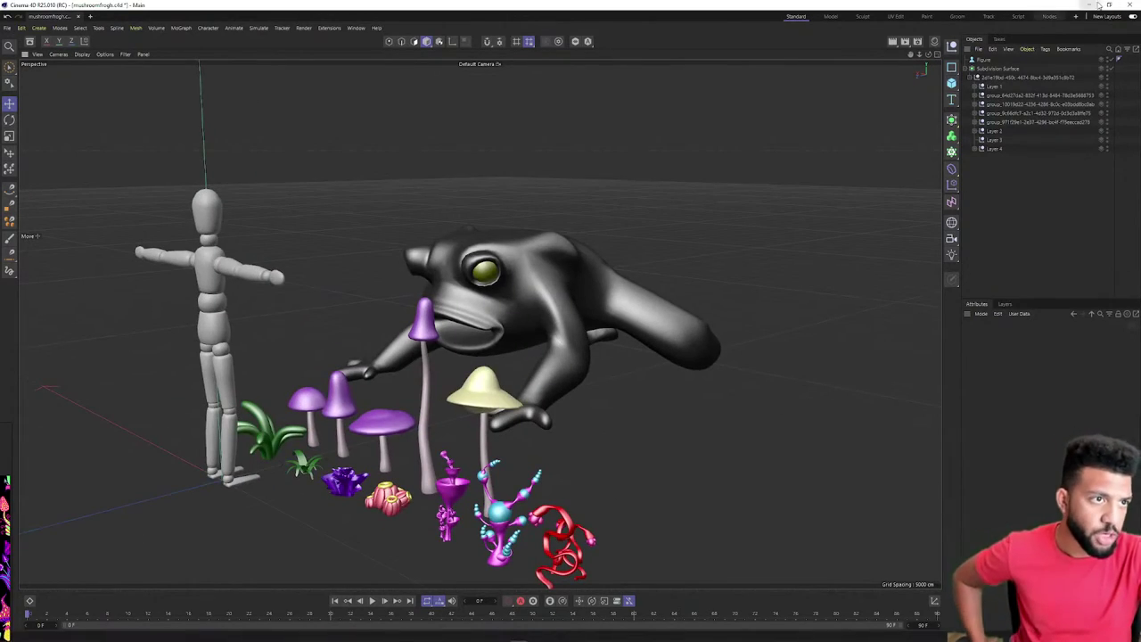
Switch to ZBrushCore, dismiss the home page and load the ZSphere.ZPR project from LightBox
click(1096, 6)
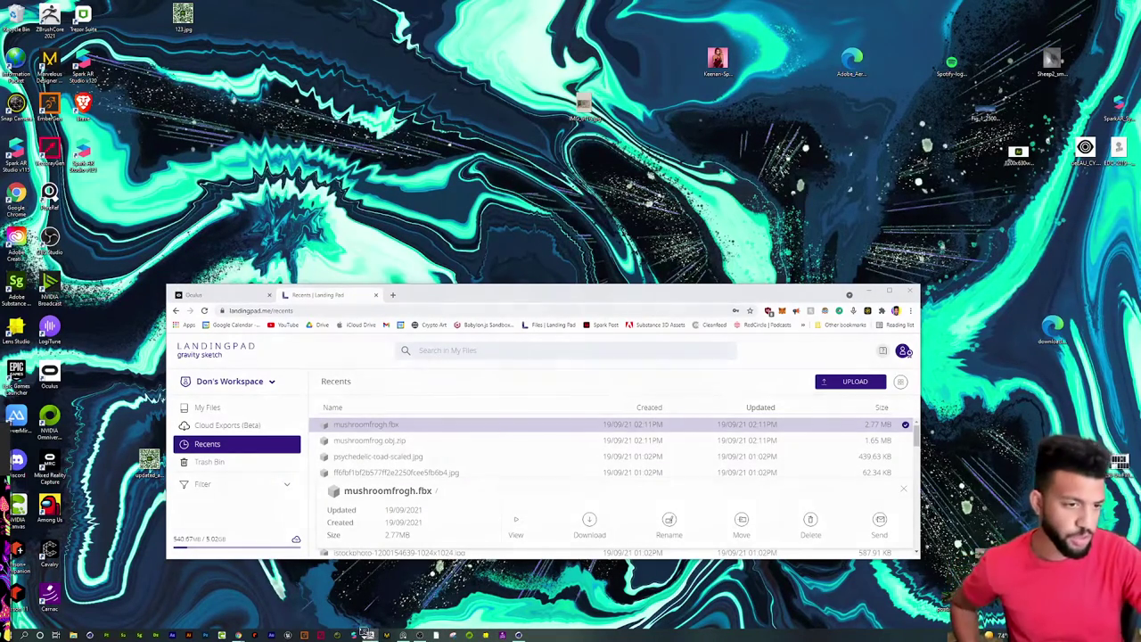
click(365, 632)
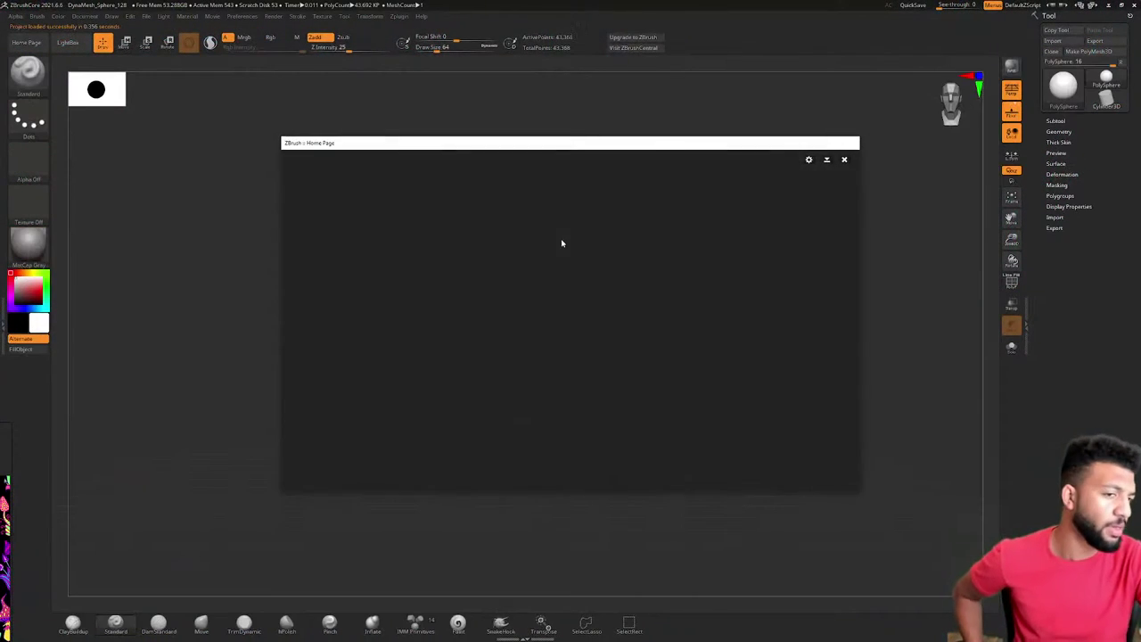
click(845, 160)
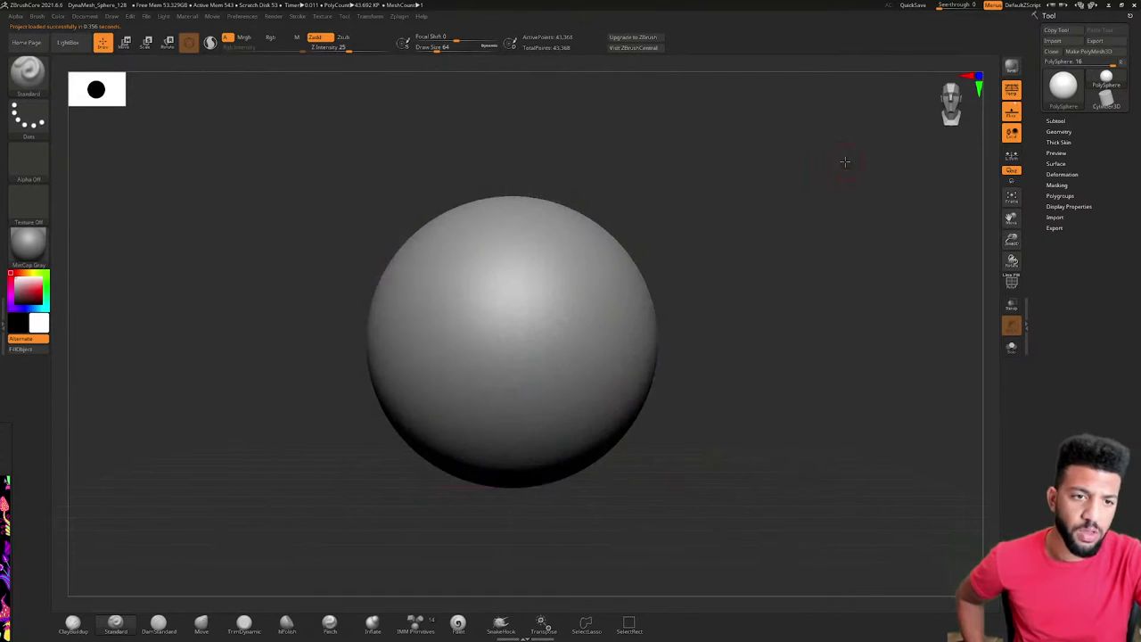
click(66, 41)
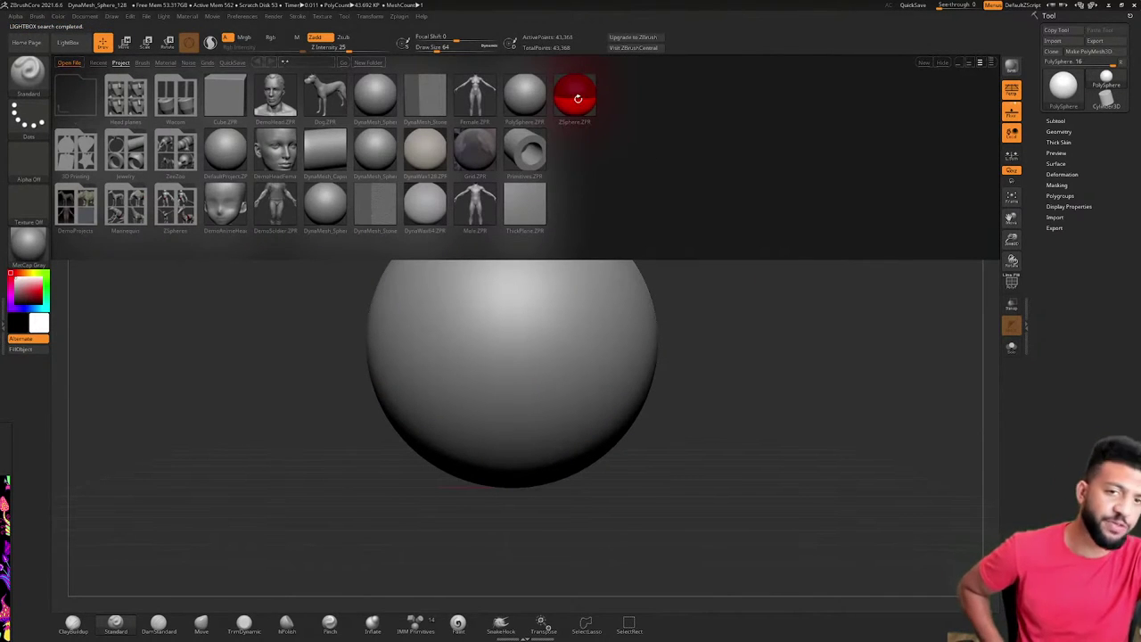
click(578, 102)
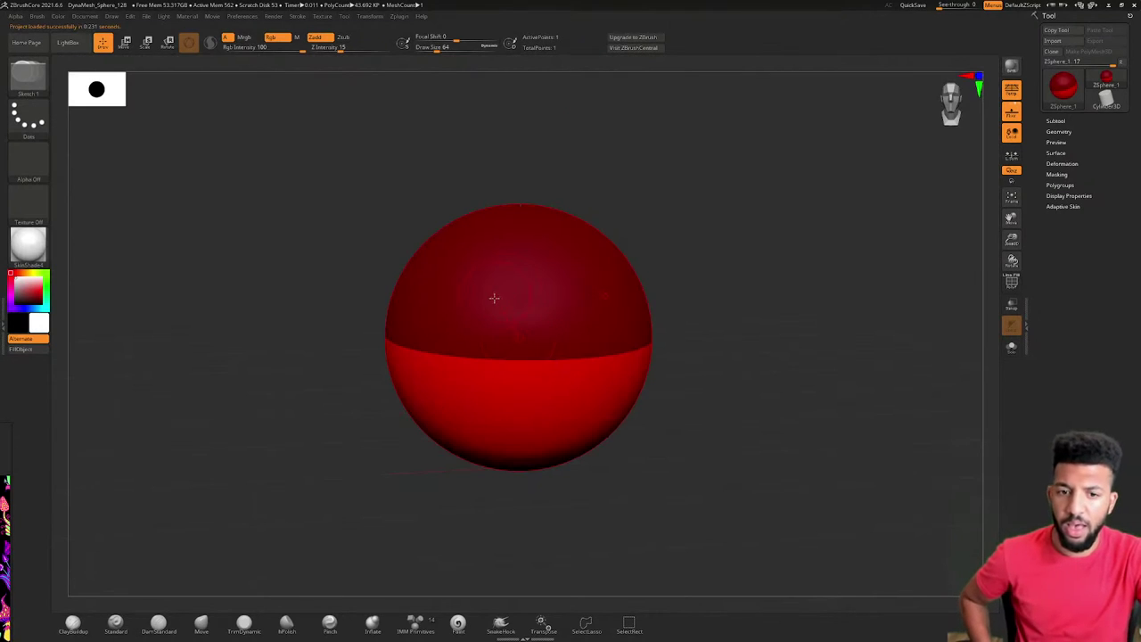
Draw a mirrored pair of ZSpheres on the upper root sphere and a smaller pair on top of them
drag(604, 267, 649, 249)
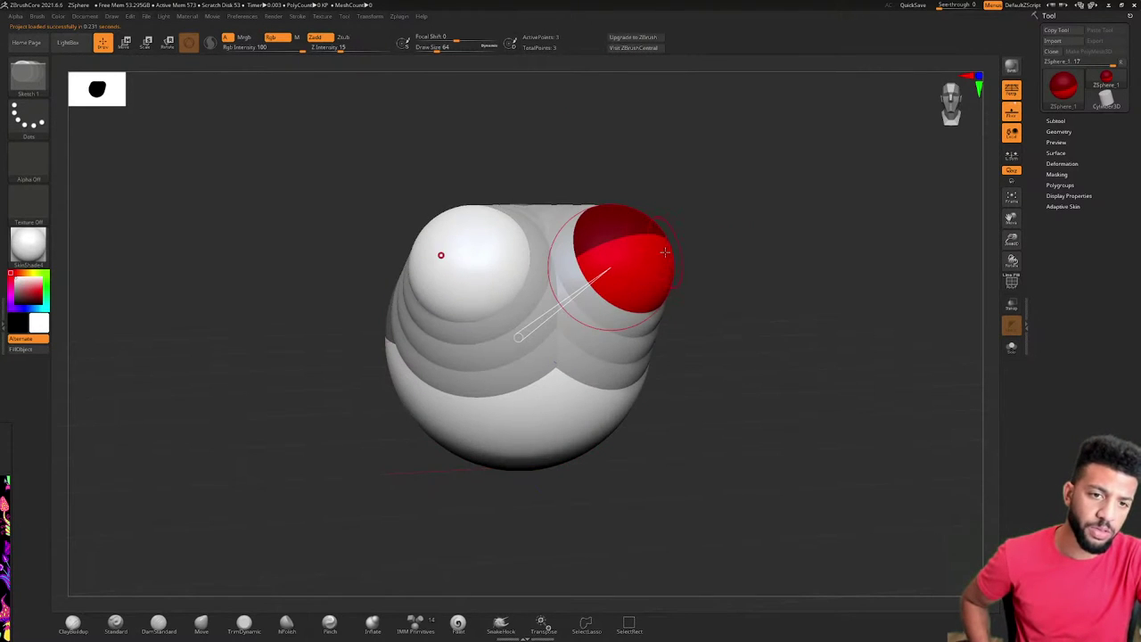
mouse_move(665, 252)
right_down()
mouse_move(680, 251)
mouse_move(614, 254)
mouse_move(635, 249)
right_up()
drag(655, 235, 672, 230)
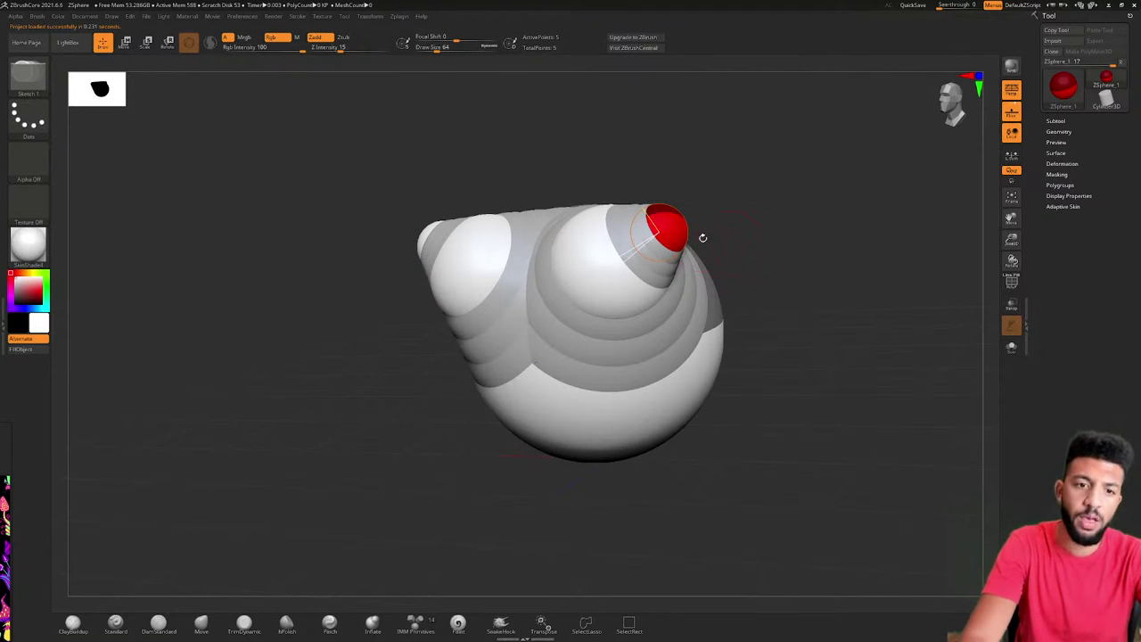
Pull the smaller ZSpheres outward and raise their parent spheres, and preview the resulting skin
key(w)
drag(673, 229, 754, 213)
drag(591, 255, 587, 198)
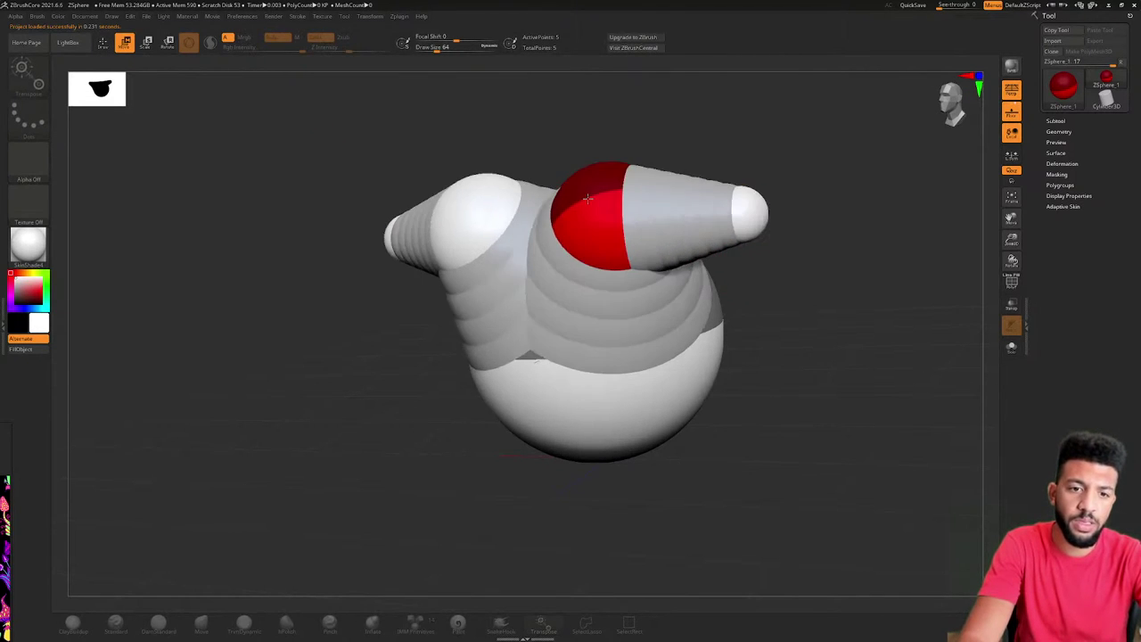
key(a)
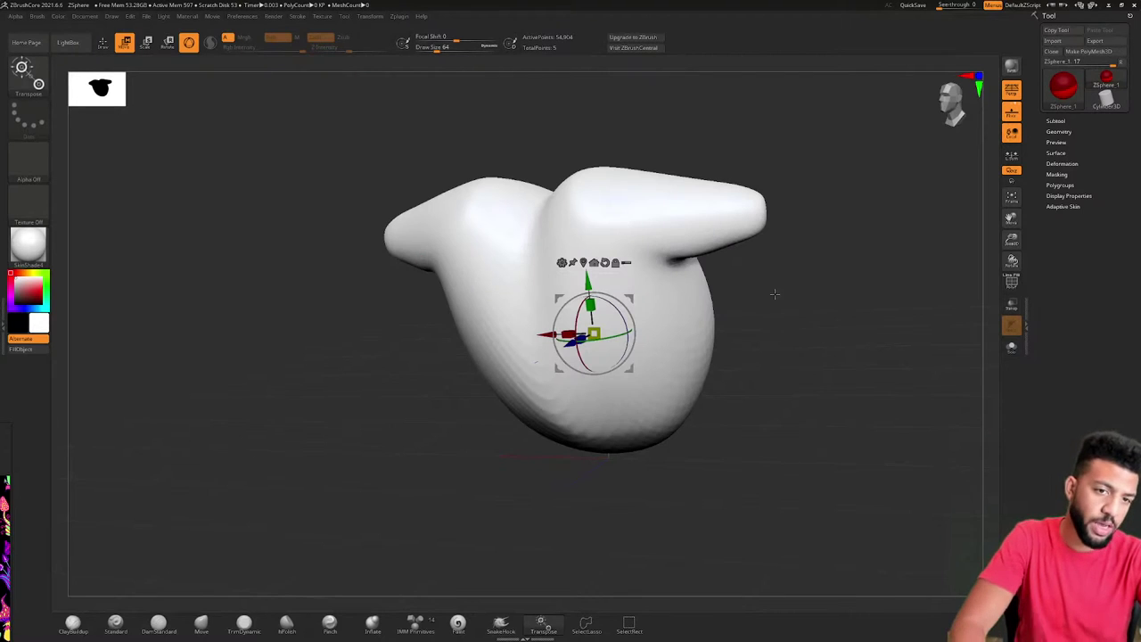
drag(775, 294, 732, 242)
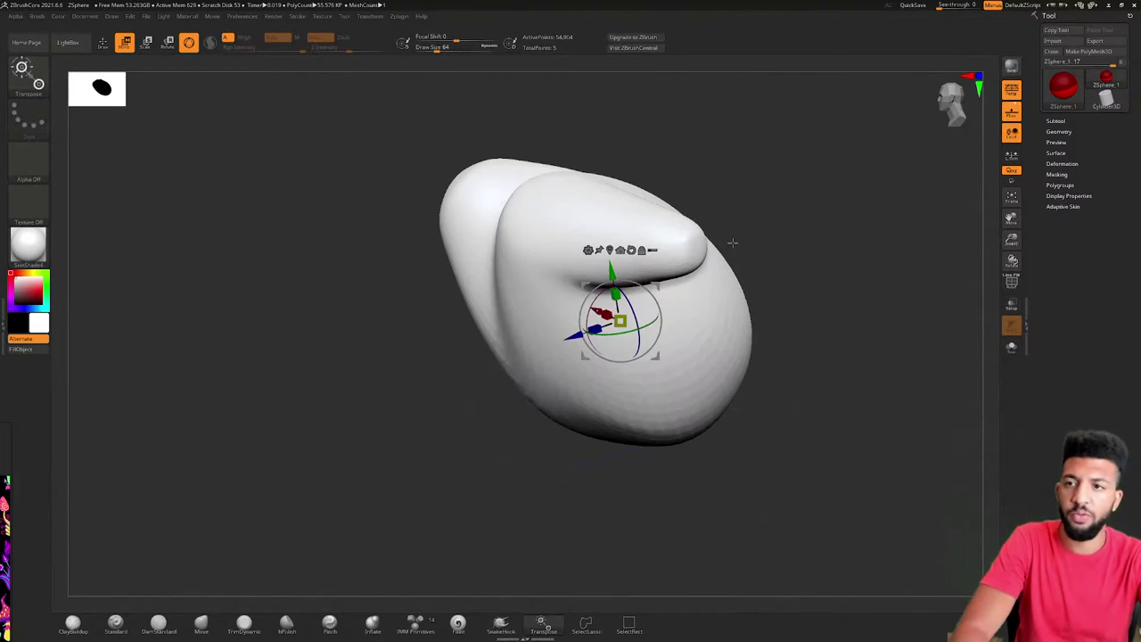
Look through the animal ZSphere sample projects in LightBox for a frog, including a search for "frog", and leave LightBox
click(67, 42)
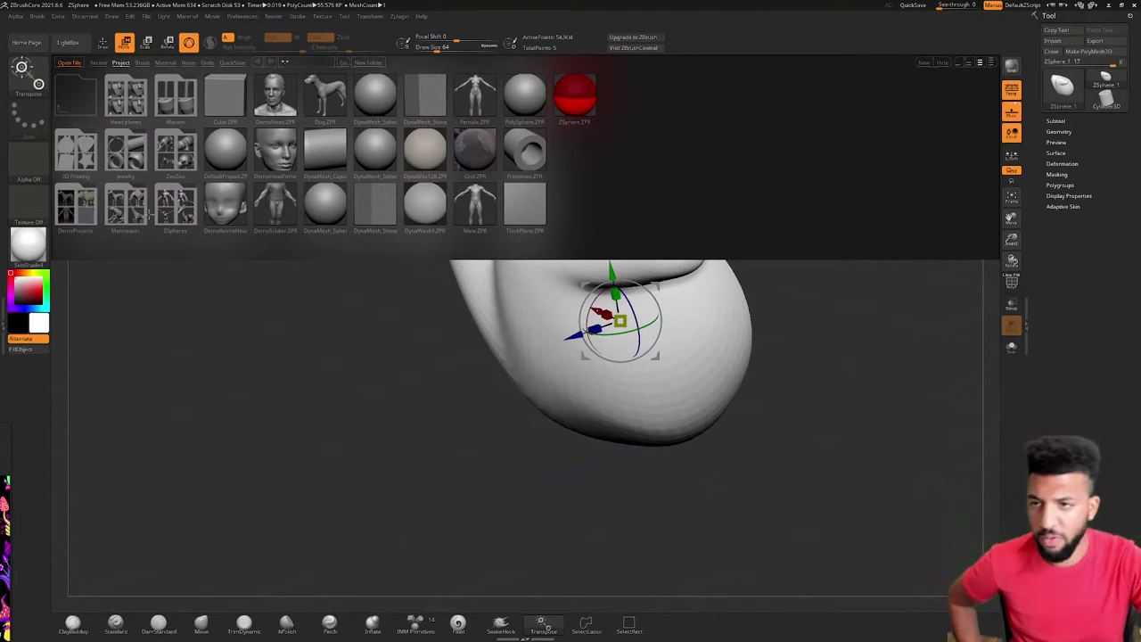
double_click(175, 145)
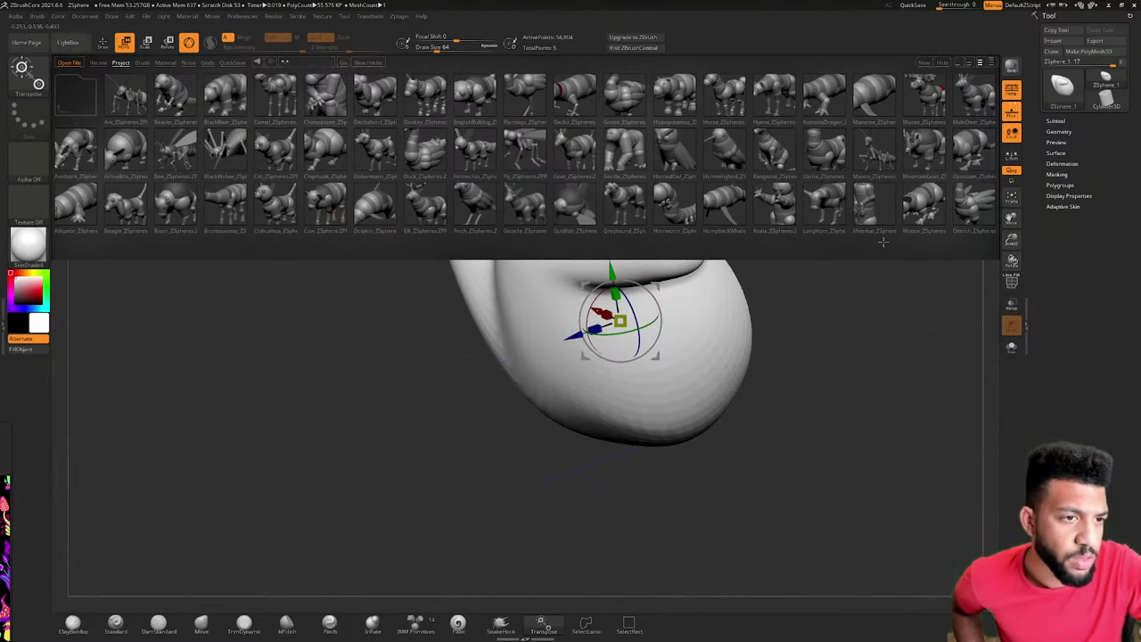
drag(883, 242, 727, 256)
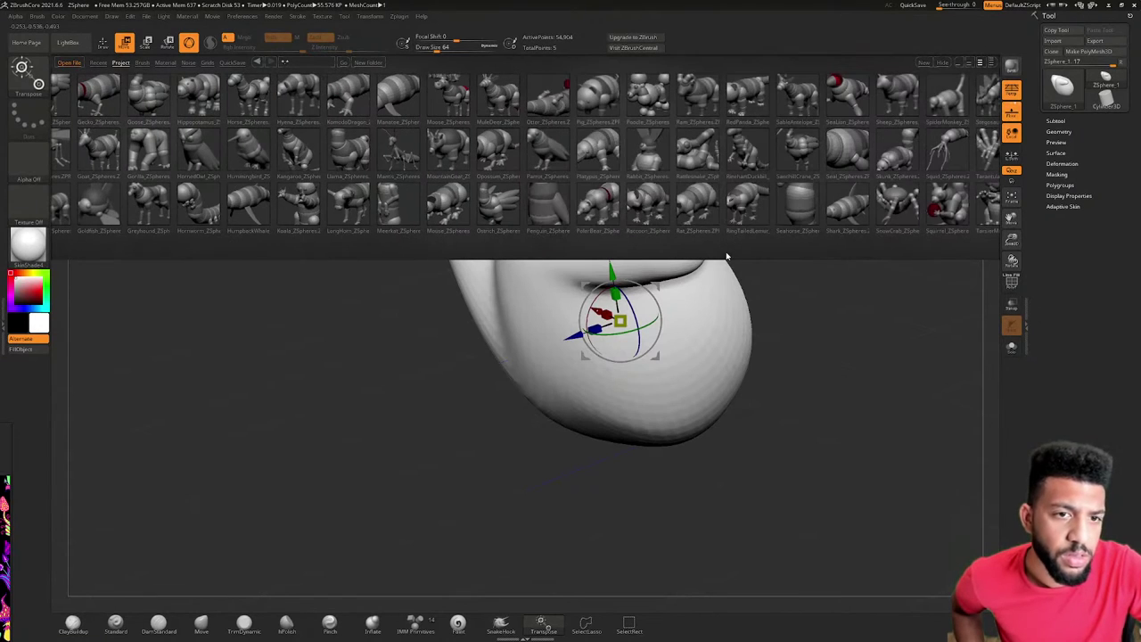
scroll(740, 254, left, 3)
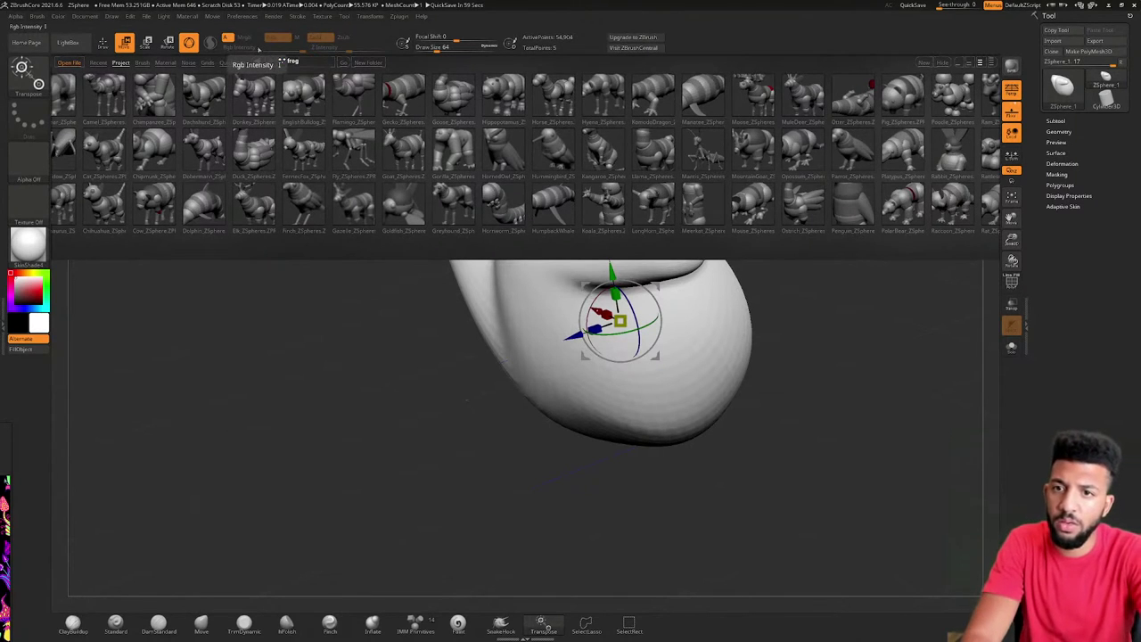
key(Return)
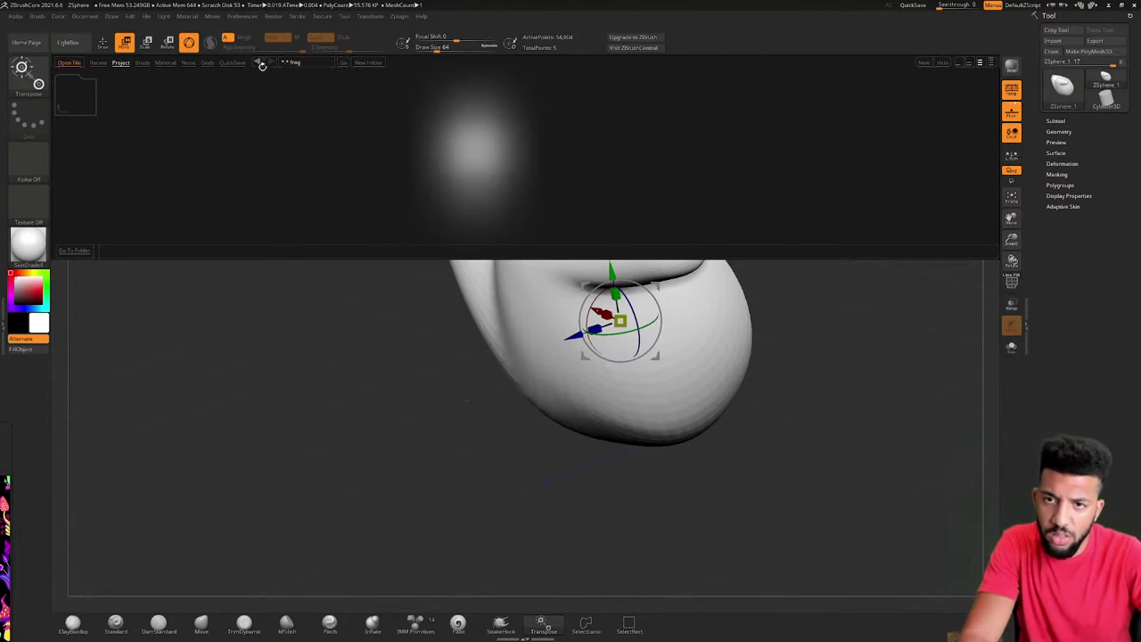
click(260, 63)
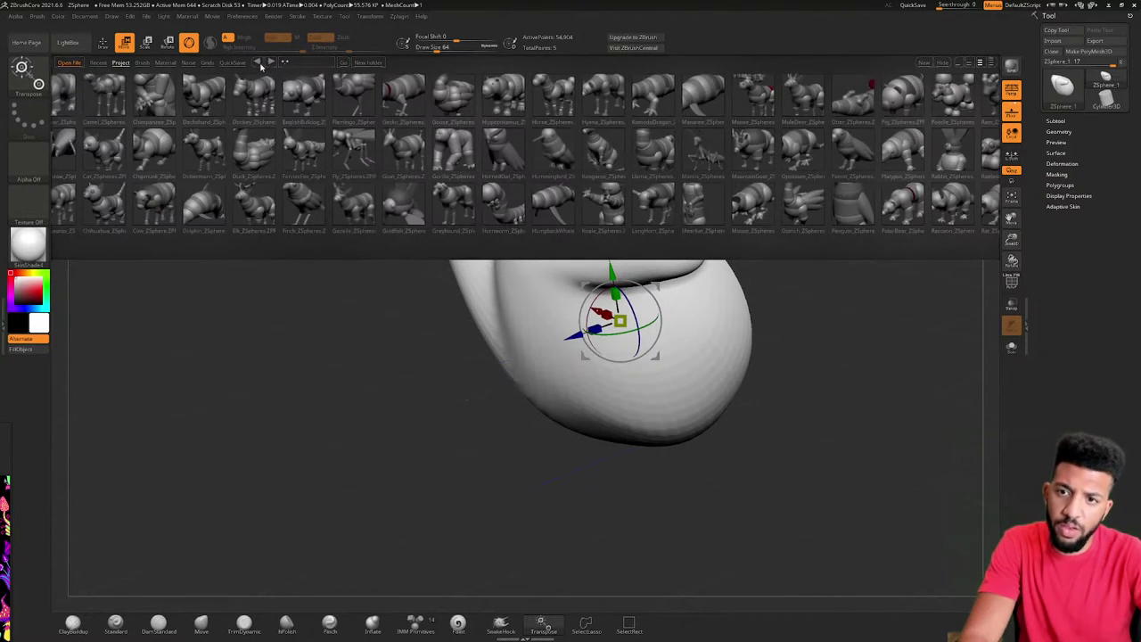
scroll(558, 245, down, 2)
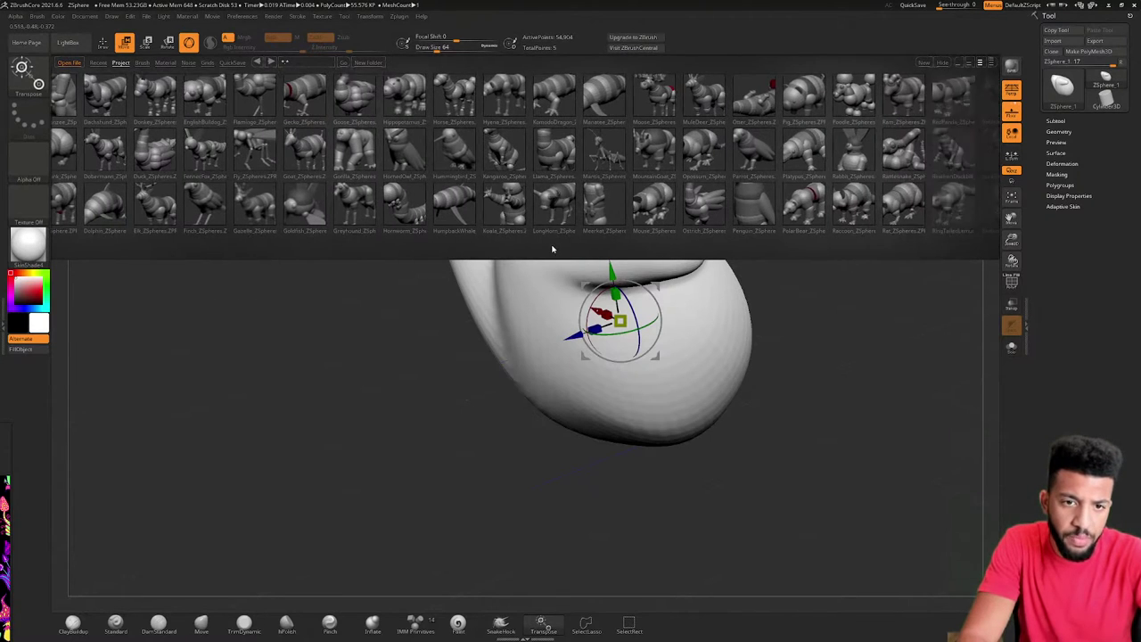
scroll(548, 250, down, 2)
scroll(522, 255, down, 4)
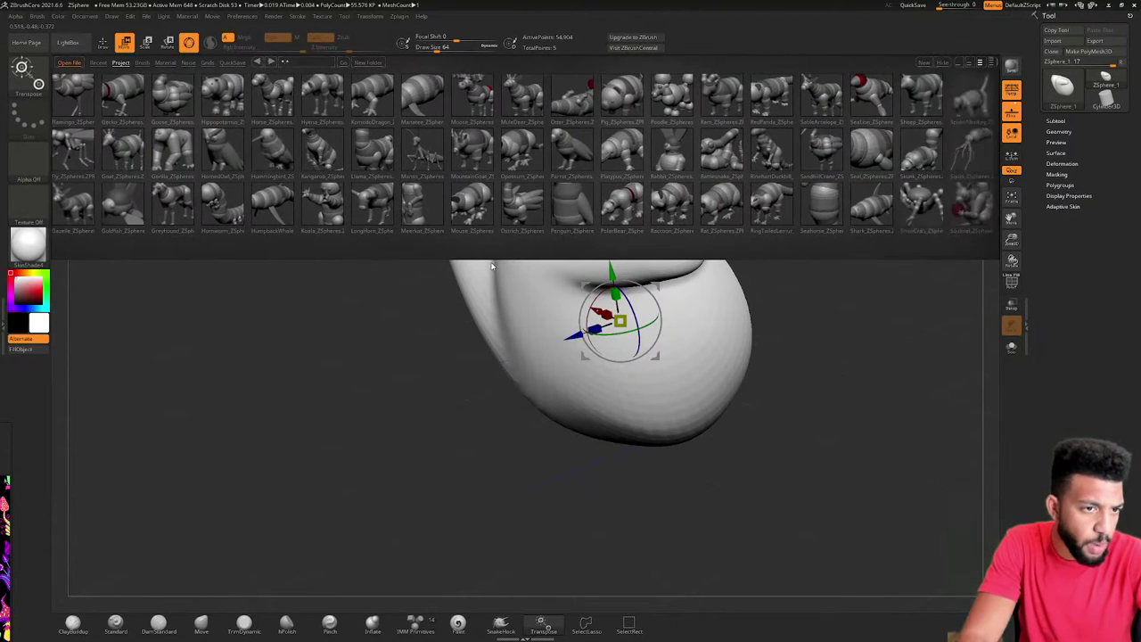
drag(419, 276, 408, 278)
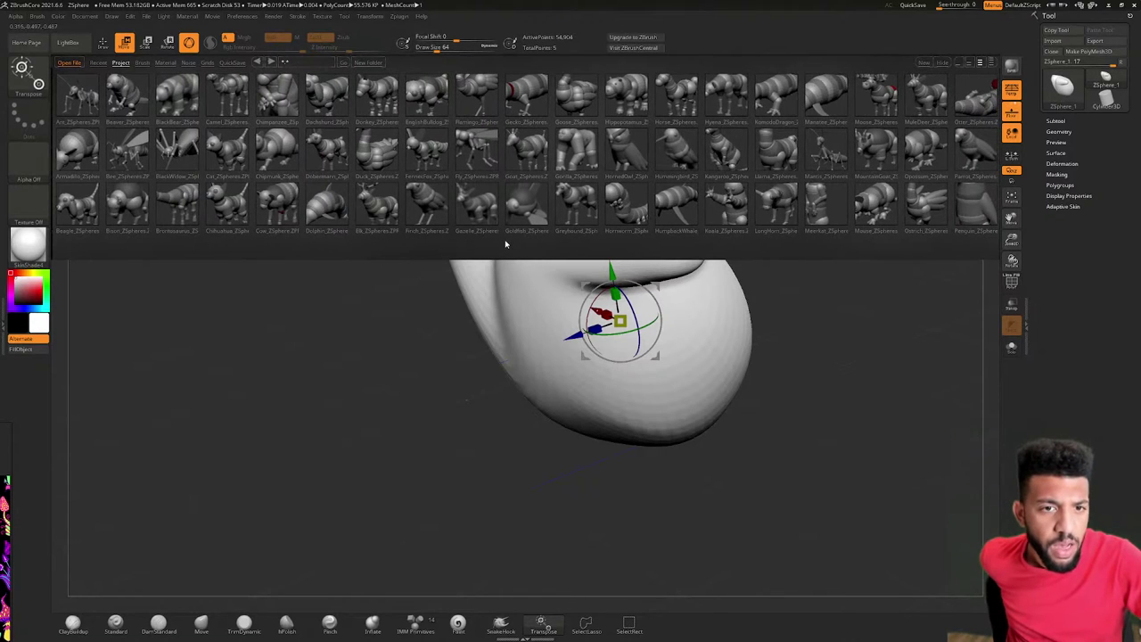
drag(477, 248, 562, 246)
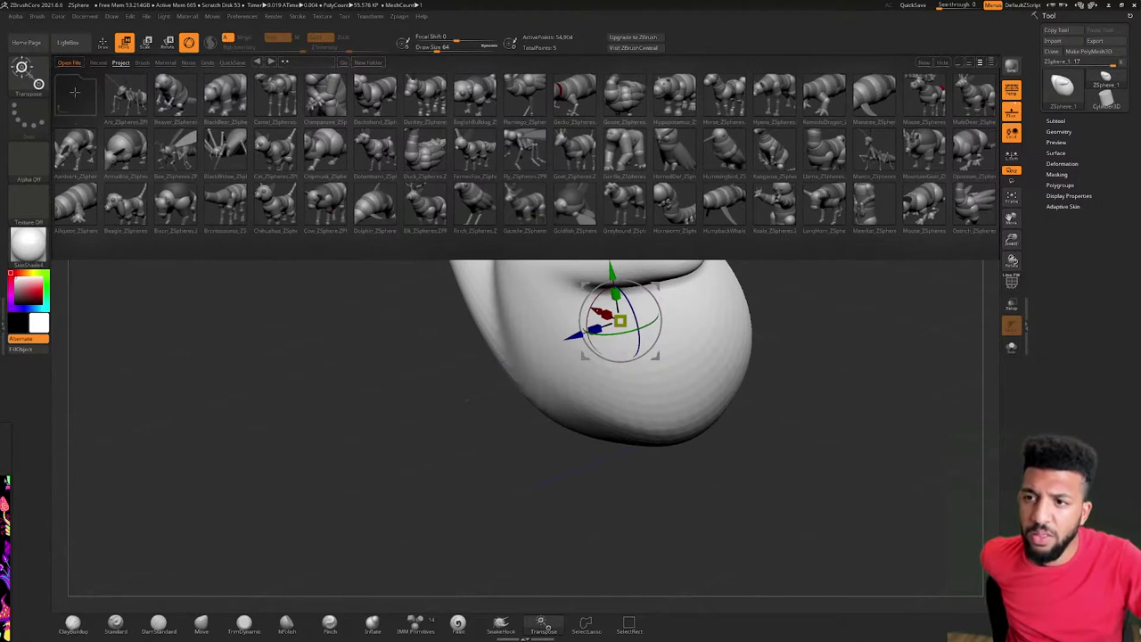
click(75, 91)
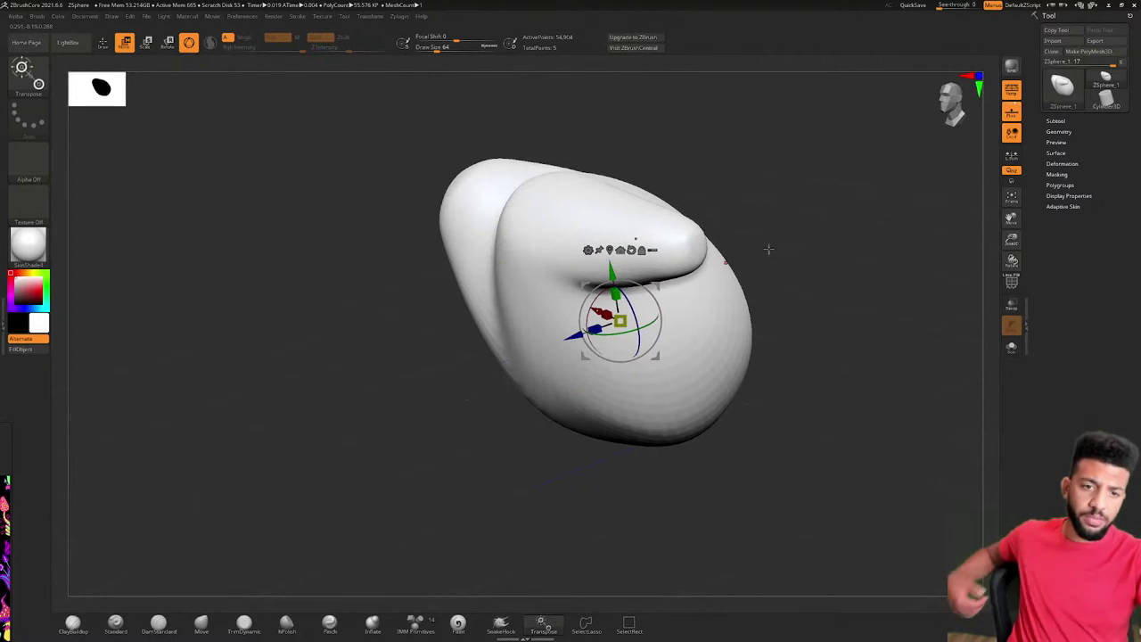
Turn off the skin preview, bring the reference board next to the ZSphere model and find the pink frog picture
key(a)
drag(772, 284, 811, 267)
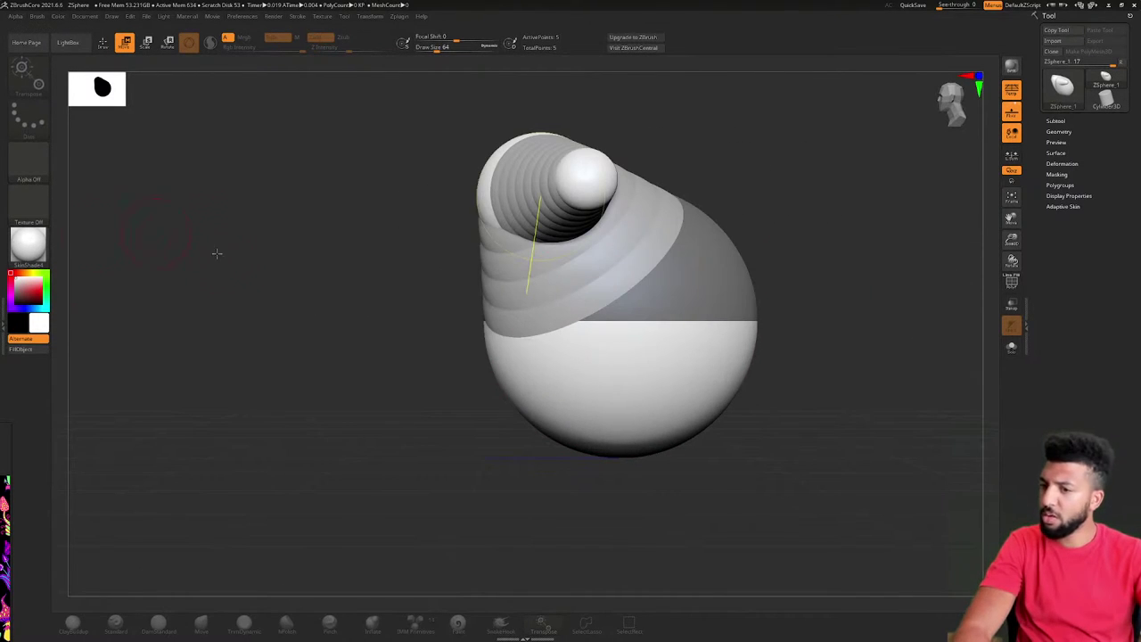
right_drag(8, 517, 347, 202)
scroll(232, 285, down, 3)
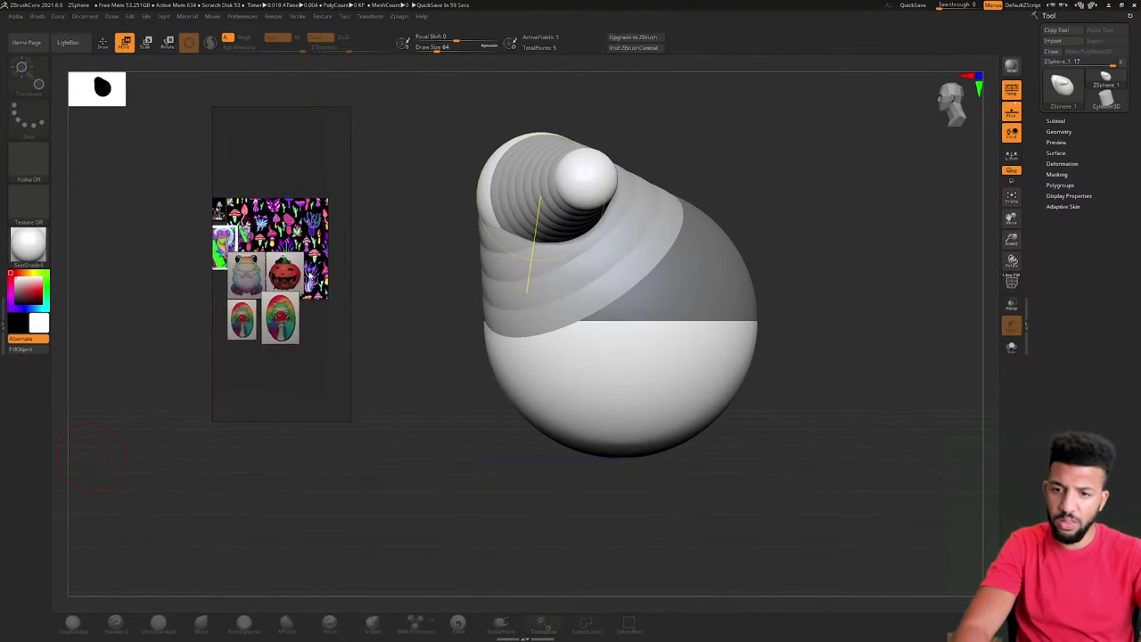
middle_drag(226, 292, 312, 317)
scroll(326, 292, down, 3)
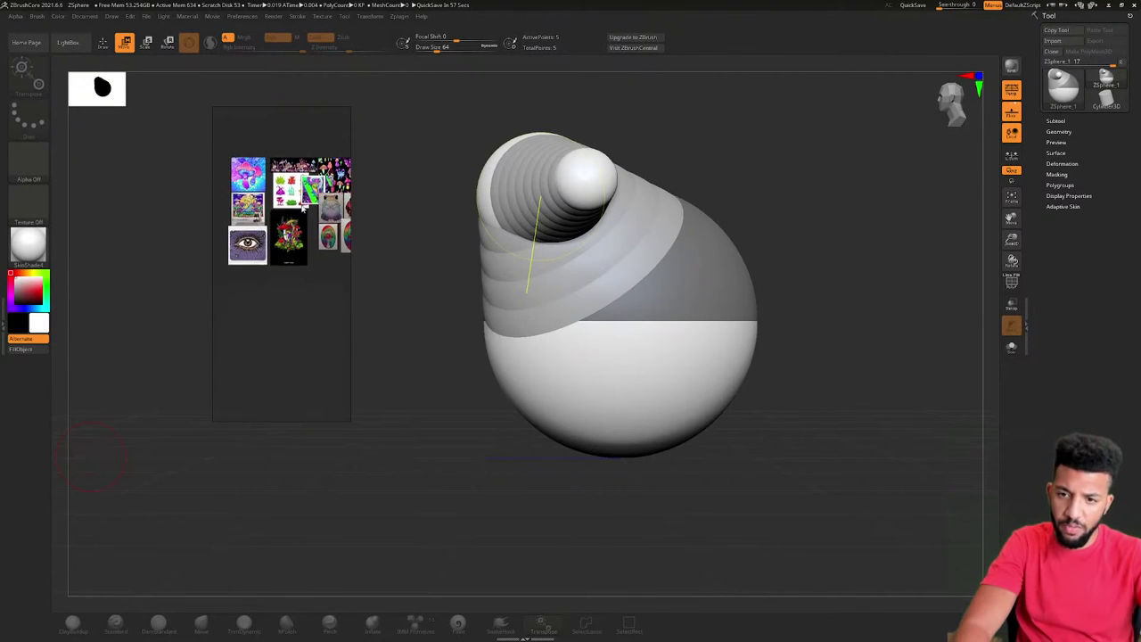
scroll(280, 215, up, 5)
scroll(280, 215, down, 5)
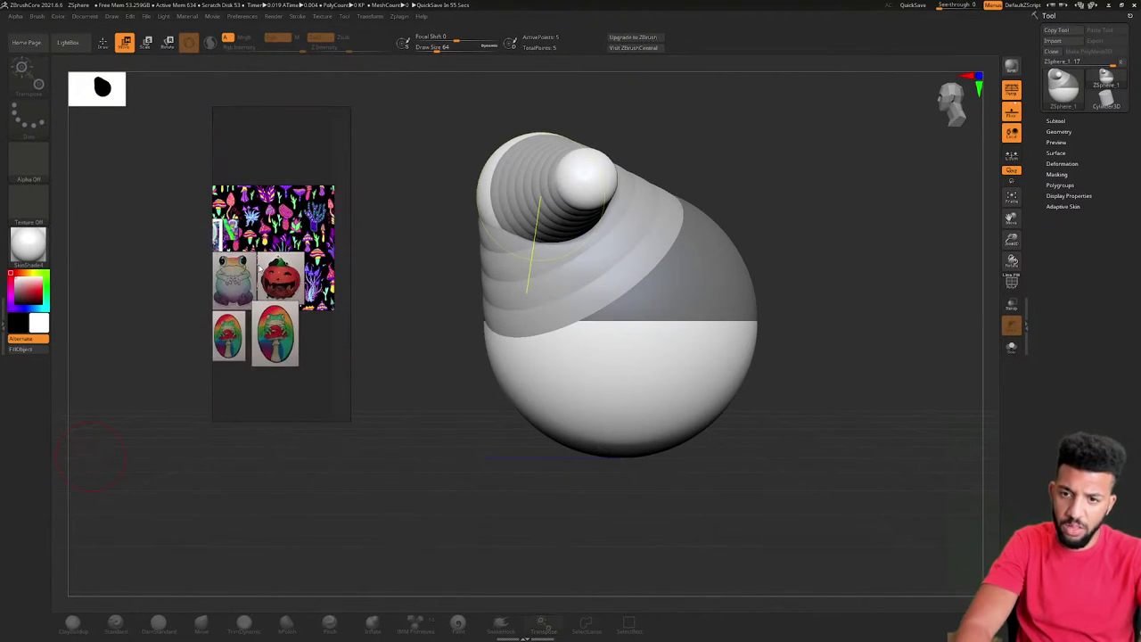
scroll(294, 221, up, 5)
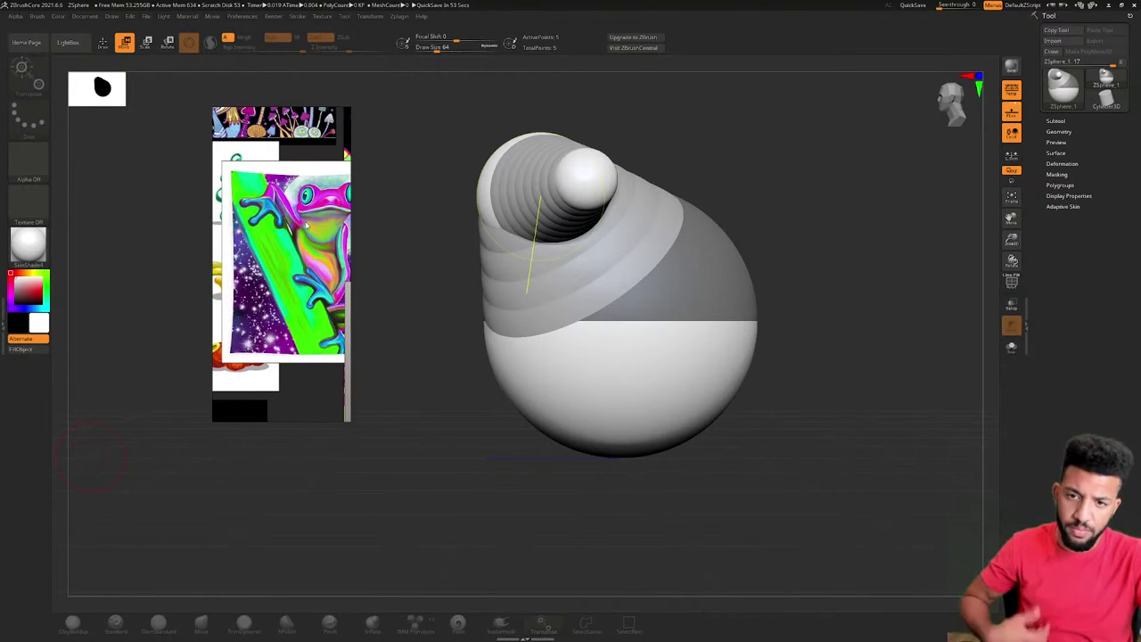
Widen the reference board, frame the pink frog on it and move it clear of the ZSphere model
drag(353, 212, 452, 213)
middle_drag(363, 200, 312, 242)
right_drag(323, 243, 346, 237)
mouse_move(346, 237)
middle_down()
mouse_move(125, 196)
mouse_move(362, 240)
middle_up()
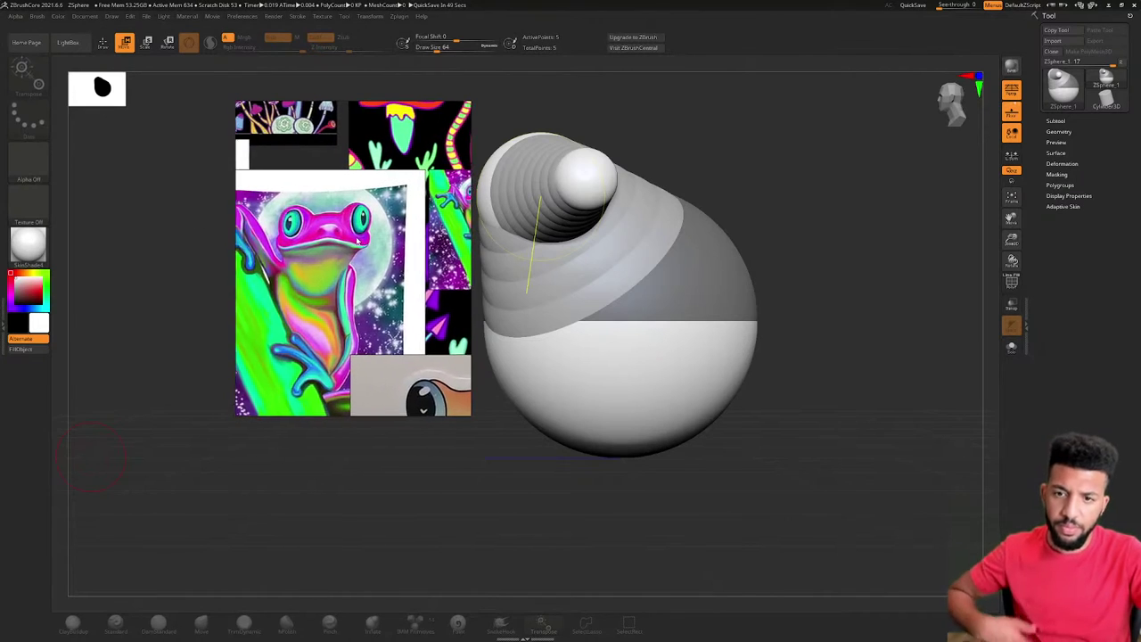
right_drag(375, 243, 323, 201)
drag(324, 196, 200, 183)
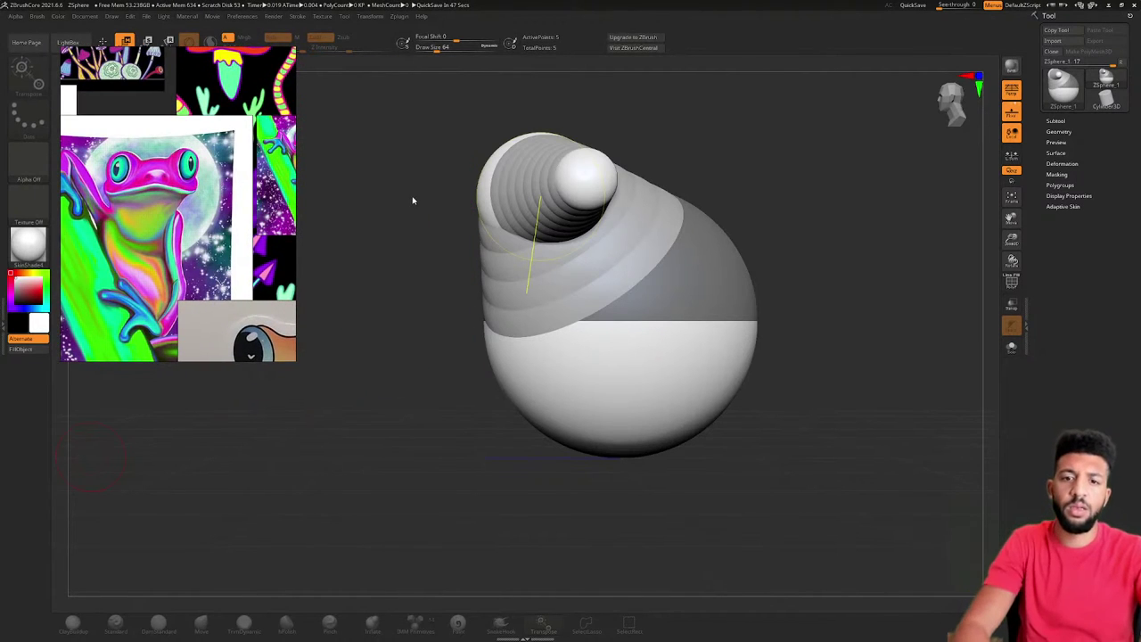
Reposition the mirrored small end ZSpheres forward and upward from their parent ZSpheres on top of the body
drag(413, 198, 456, 225)
drag(807, 200, 760, 204)
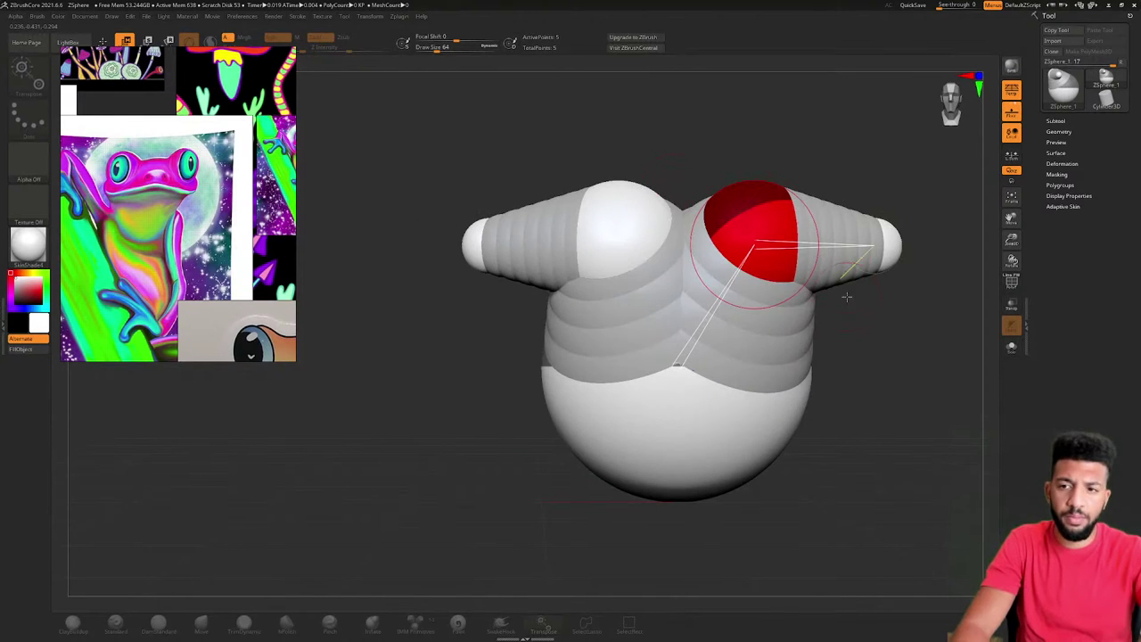
drag(846, 296, 410, 163)
click(681, 171)
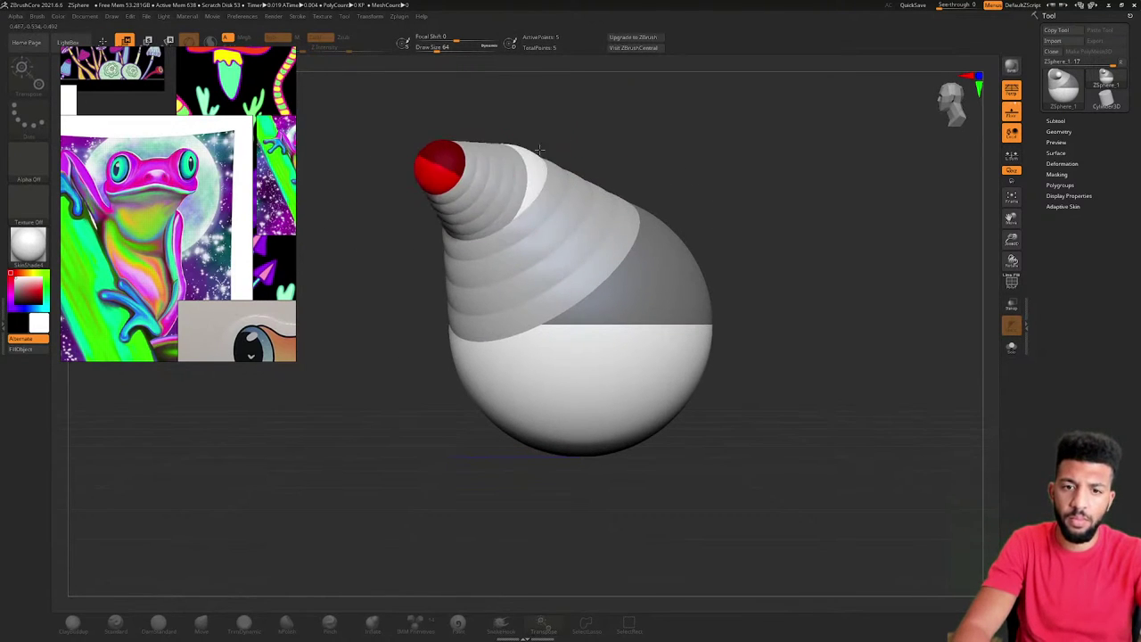
shift+drag(540, 149, 596, 169)
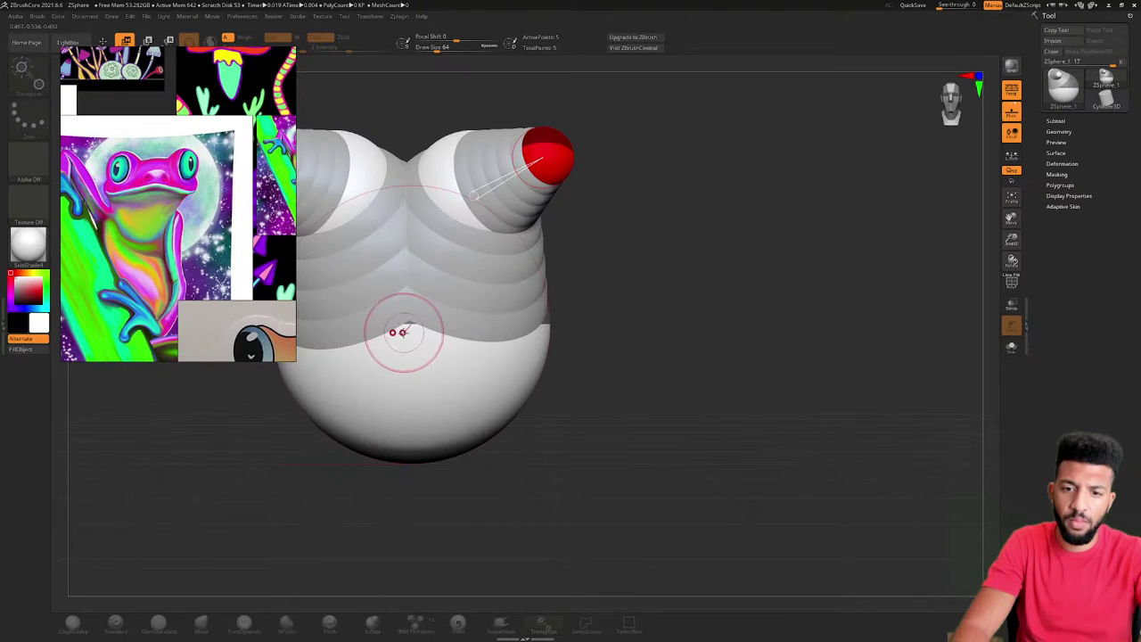
mouse_move(554, 289)
alt+mouse_down()
mouse_move(553, 277)
mouse_move(537, 280)
mouse_move(554, 268)
alt+mouse_up()
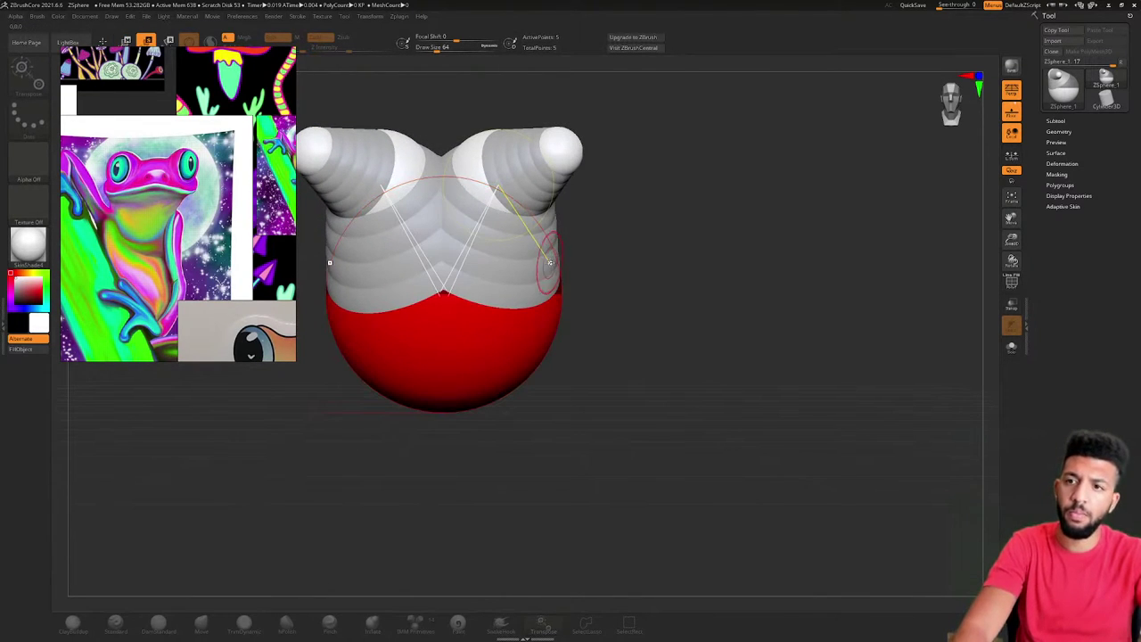
Add a large ZSphere to the front of the body for the snout, and mirrored shoulder ZSpheres with upper arms pulled outward
key(shift+a)
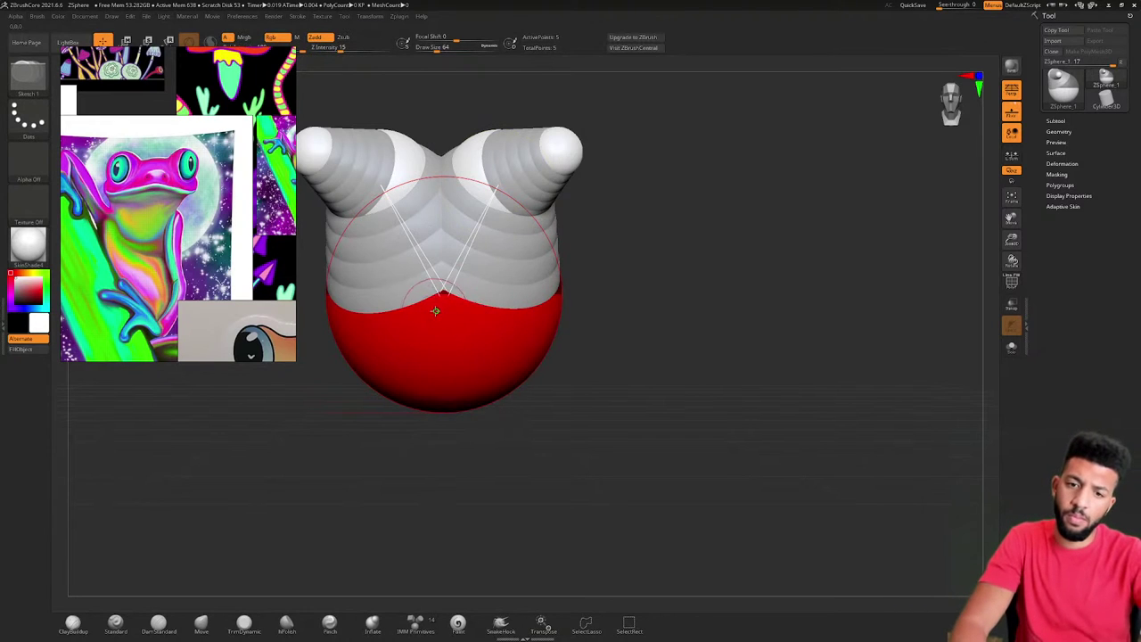
drag(435, 310, 528, 299)
drag(685, 321, 616, 325)
mouse_move(508, 309)
mouse_down()
mouse_move(570, 321)
mouse_move(605, 412)
mouse_move(628, 410)
mouse_move(550, 415)
mouse_move(474, 386)
mouse_move(615, 421)
mouse_up()
key(w)
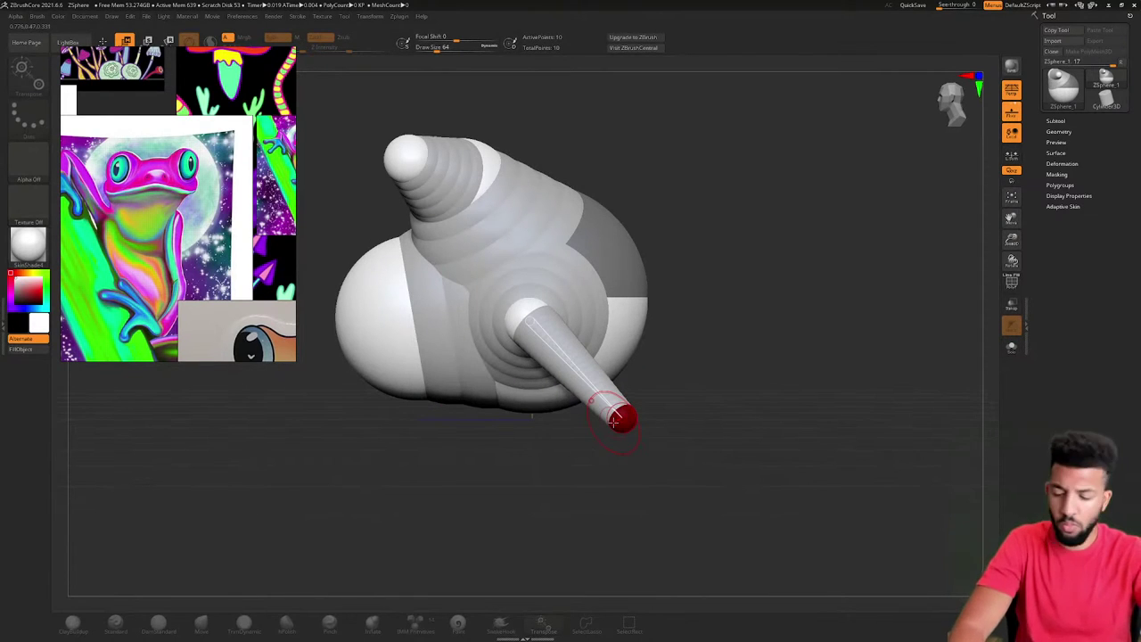
Add ZSpheres at the ends of the upper arms and pull them forward and down to form bent forearms
key(q)
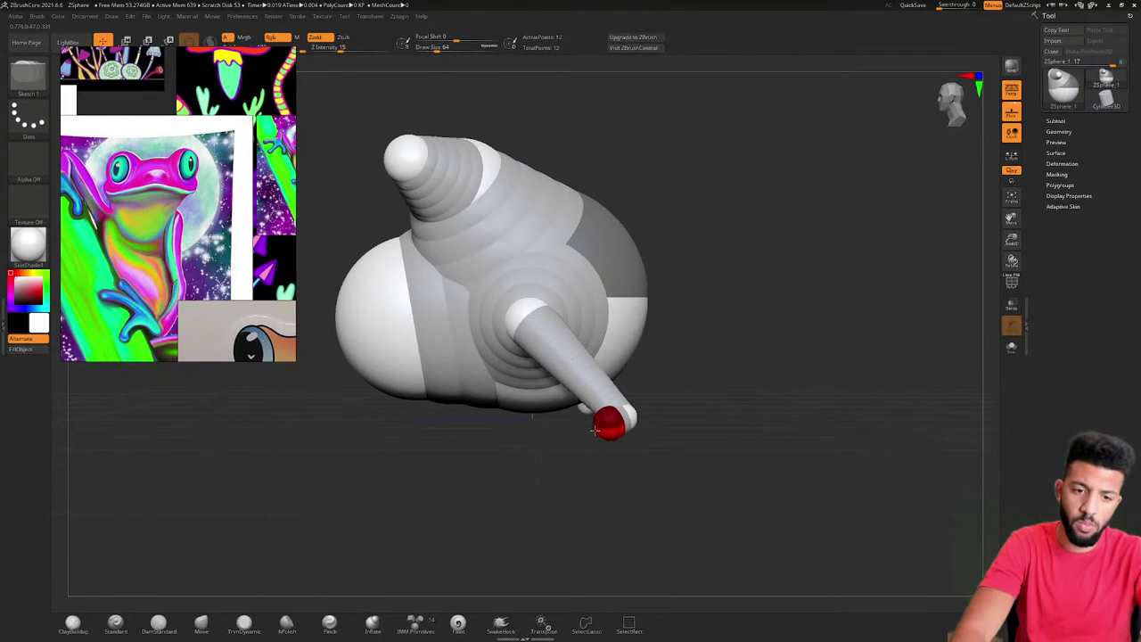
key(e)
drag(609, 424, 413, 437)
drag(611, 431, 511, 398)
drag(417, 442, 743, 349)
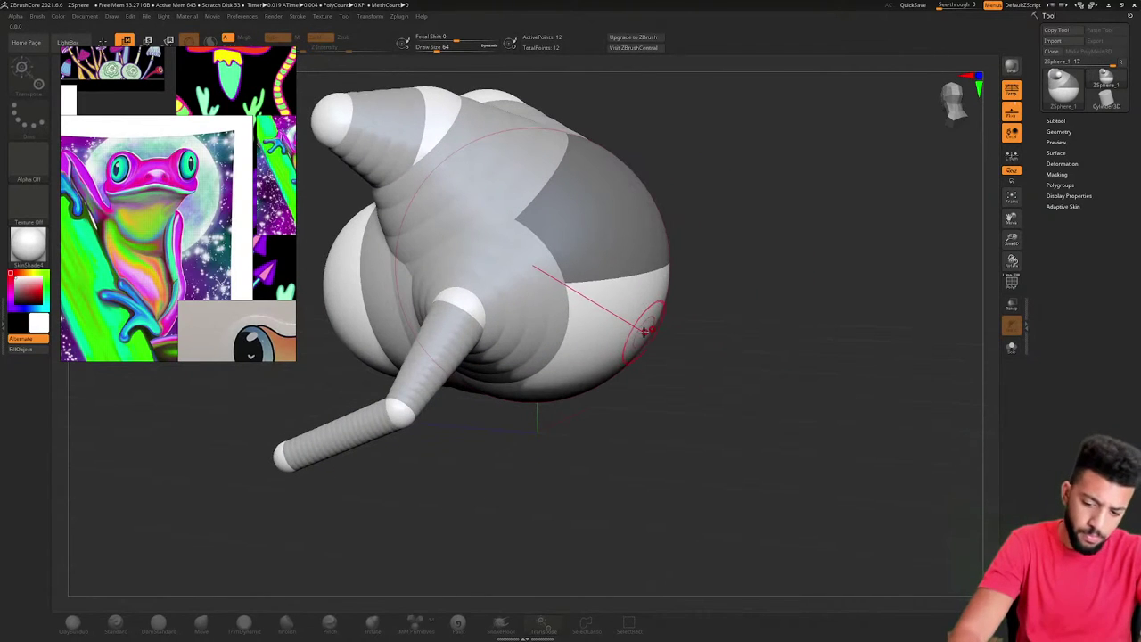
Add a ZSphere to the back of the body and pull it backward to lengthen the frog's rear
key(q)
mouse_move(649, 328)
mouse_down()
mouse_move(752, 377)
mouse_move(737, 370)
mouse_up()
mouse_move(756, 378)
mouse_down()
mouse_move(820, 333)
mouse_move(793, 330)
mouse_move(798, 366)
mouse_move(812, 326)
mouse_move(777, 339)
mouse_move(797, 354)
mouse_move(716, 344)
mouse_up()
key(ctrl+z)
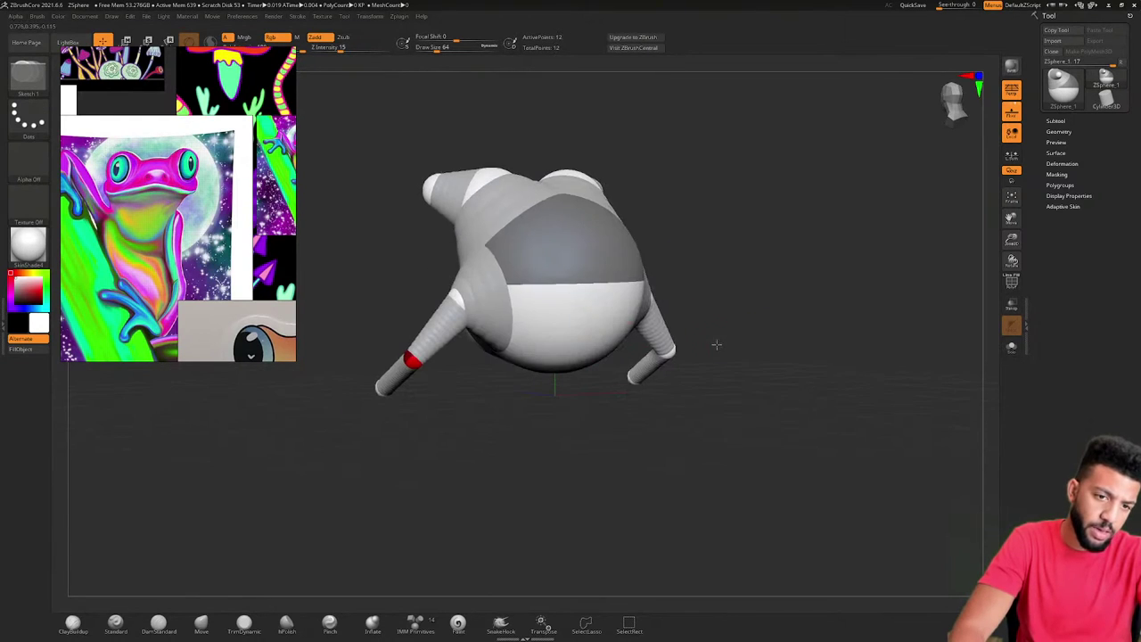
drag(596, 321, 770, 320)
key(w)
drag(664, 330, 757, 327)
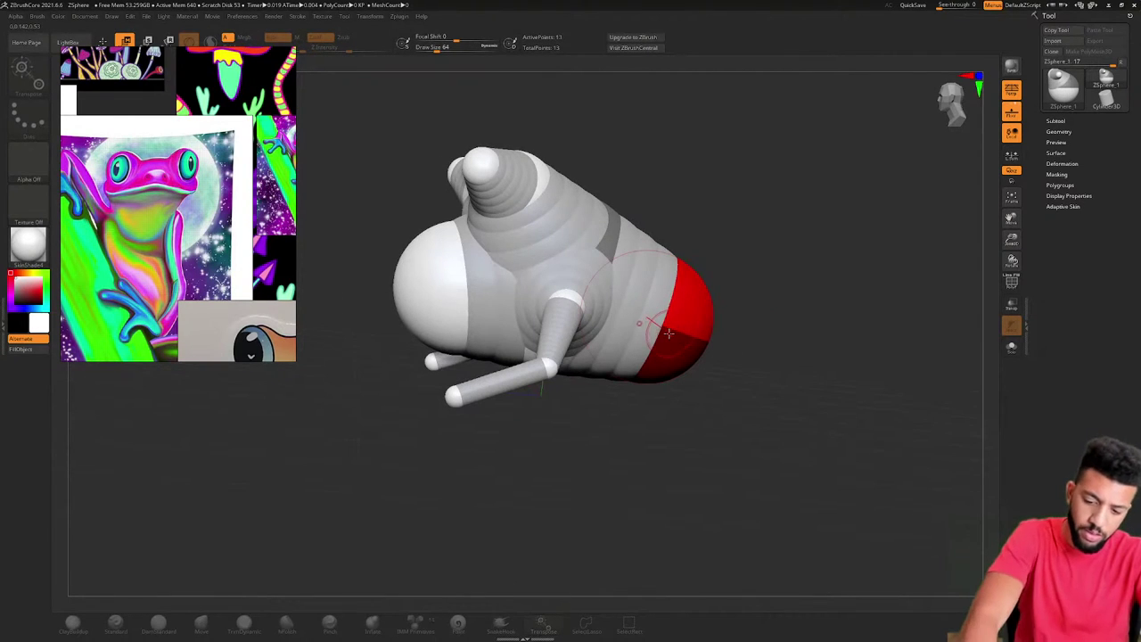
Build mirrored hind legs from the rear ZSphere, with hips, thighs reaching forward and down, and lower legs pointing back
key(q)
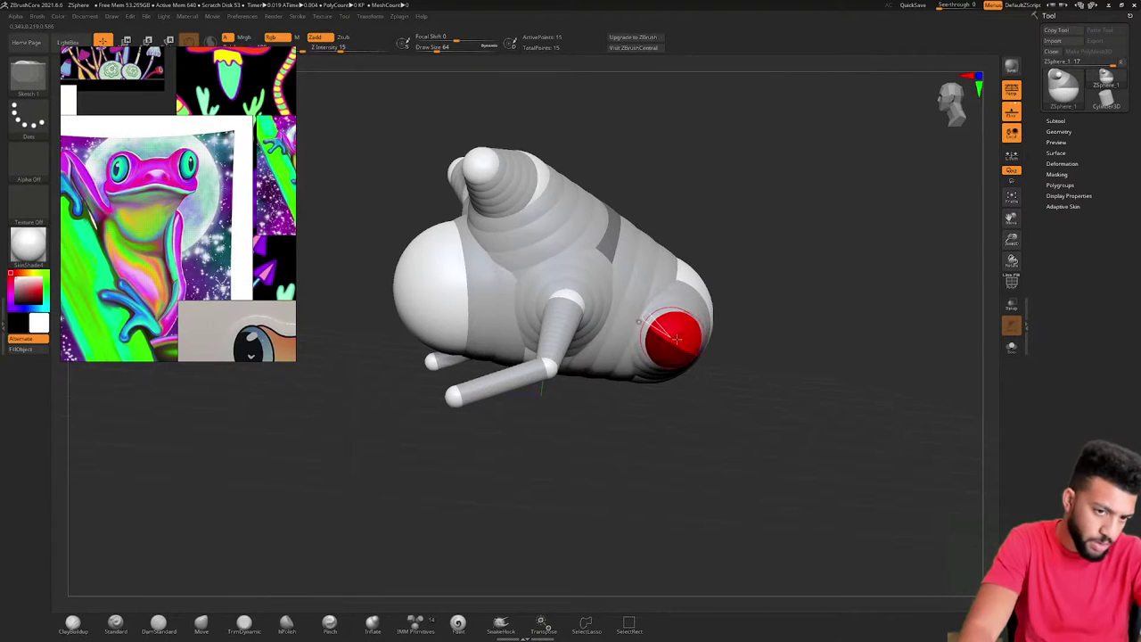
key(w)
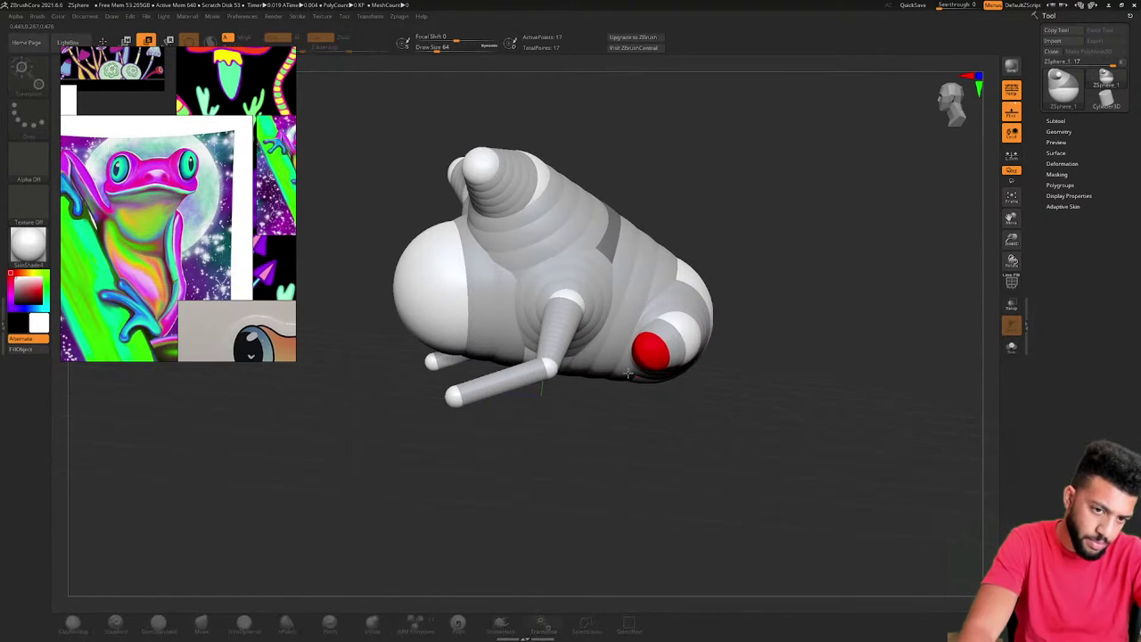
key(q)
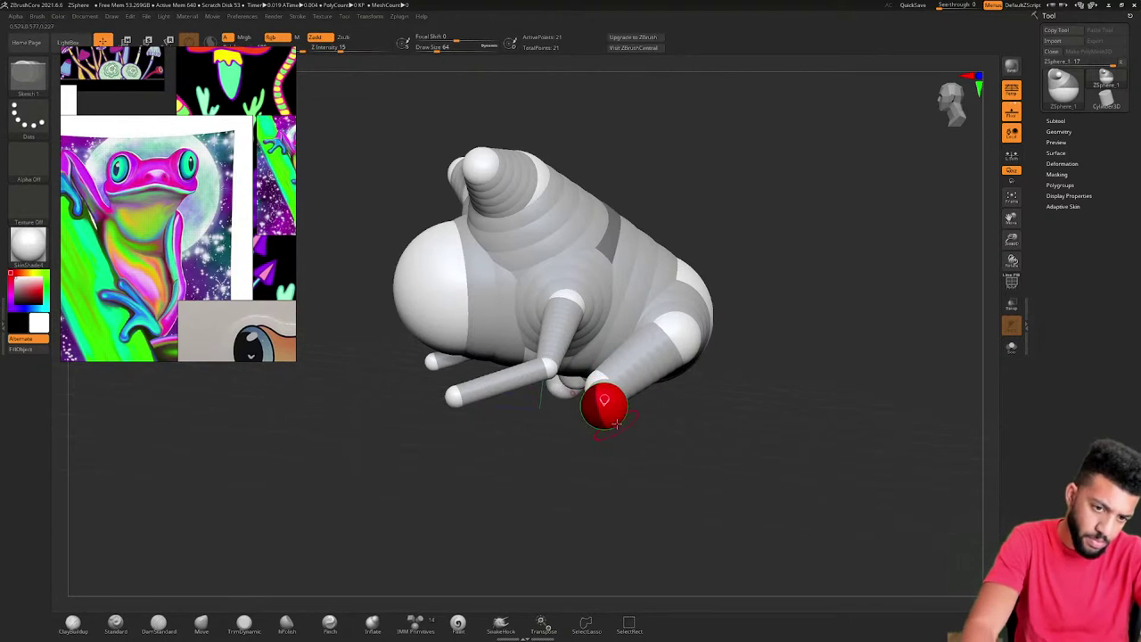
key(w)
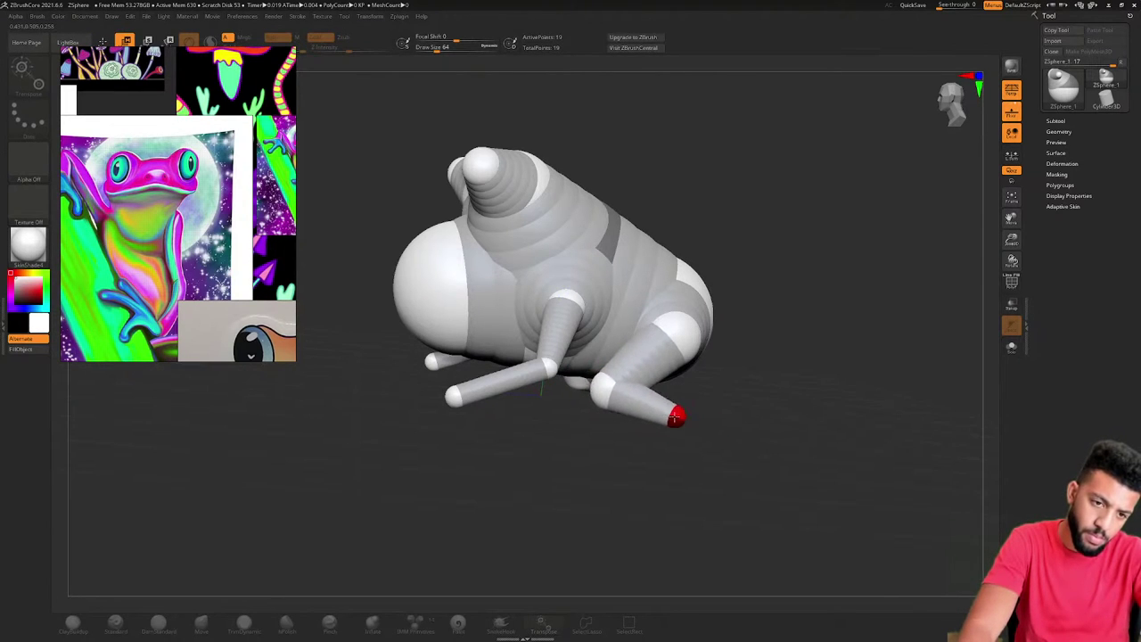
drag(795, 392, 671, 388)
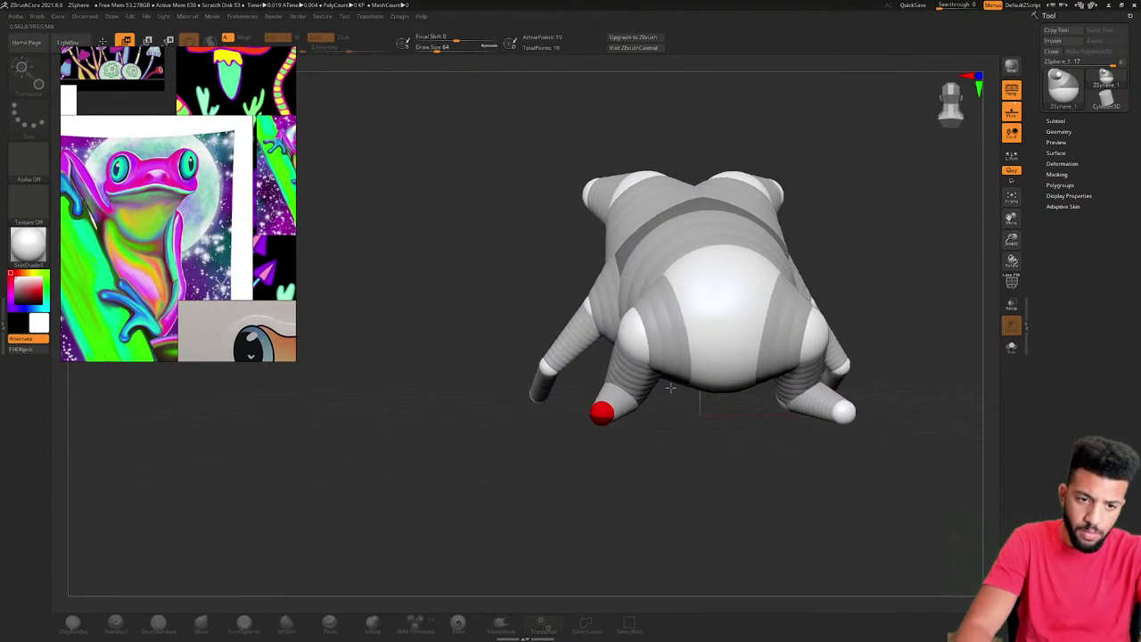
right_drag(670, 387, 724, 408)
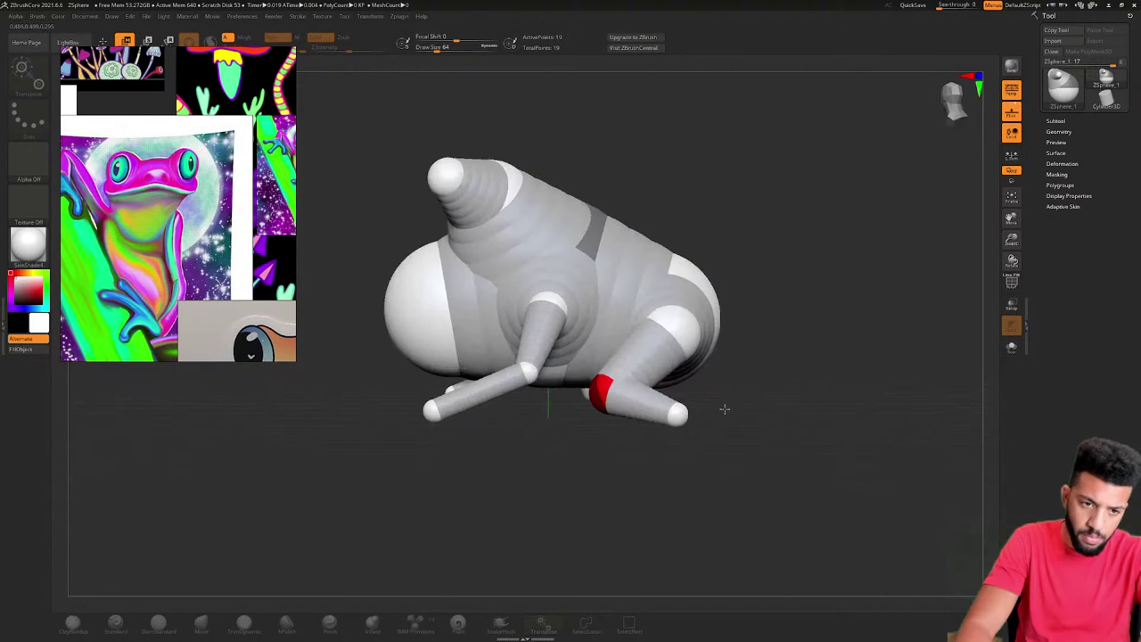
Raise the middle of the body and pull the rear ZSphere and hind legs backward to stretch the torso
drag(679, 261, 688, 297)
drag(608, 244, 622, 227)
drag(690, 309, 694, 297)
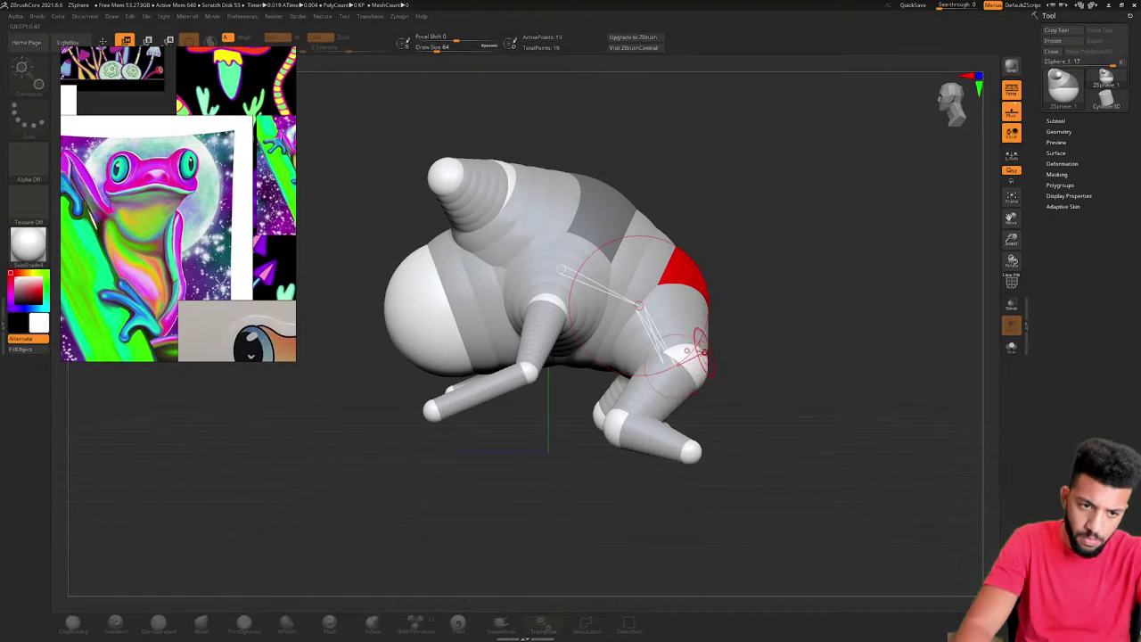
drag(701, 349, 749, 312)
Shrink the snout ZSphere at the front of the body and preview the skin of the whole frog
drag(628, 257, 544, 293)
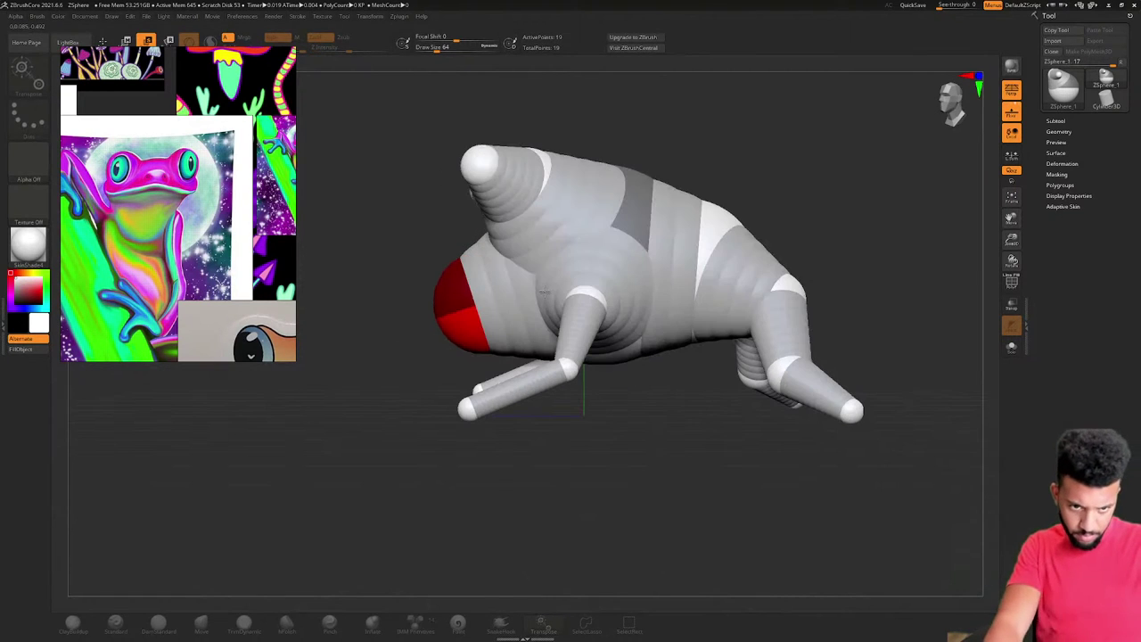
key(a)
drag(655, 403, 700, 363)
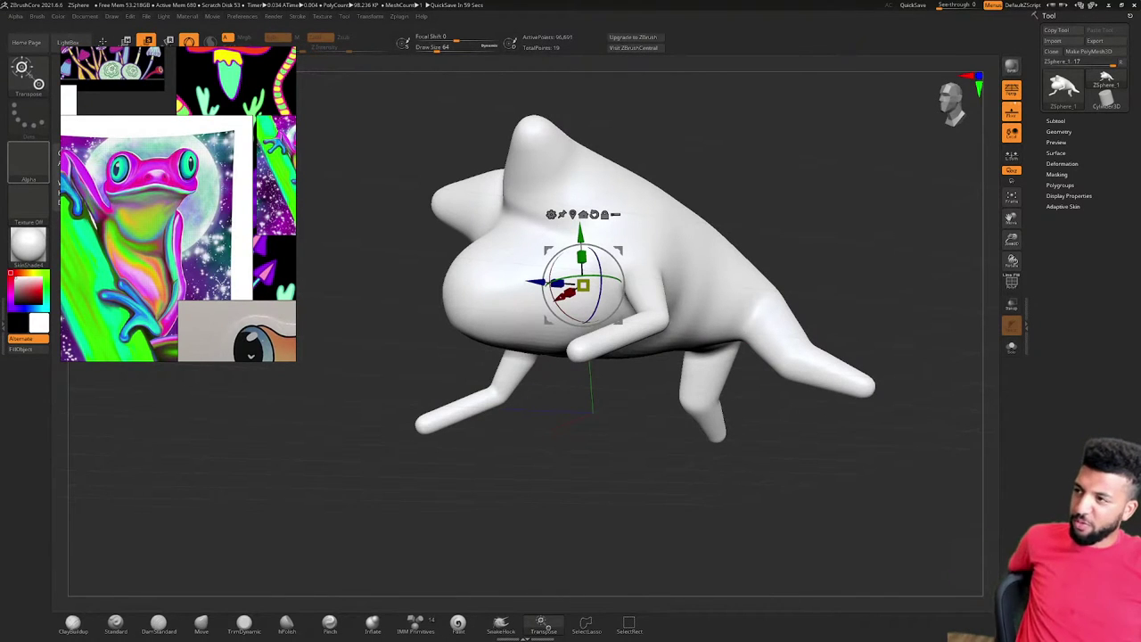
Bring a Chrome window over the ZSphere model and search Google for "frog 3d model"
drag(0, 232, 609, 136)
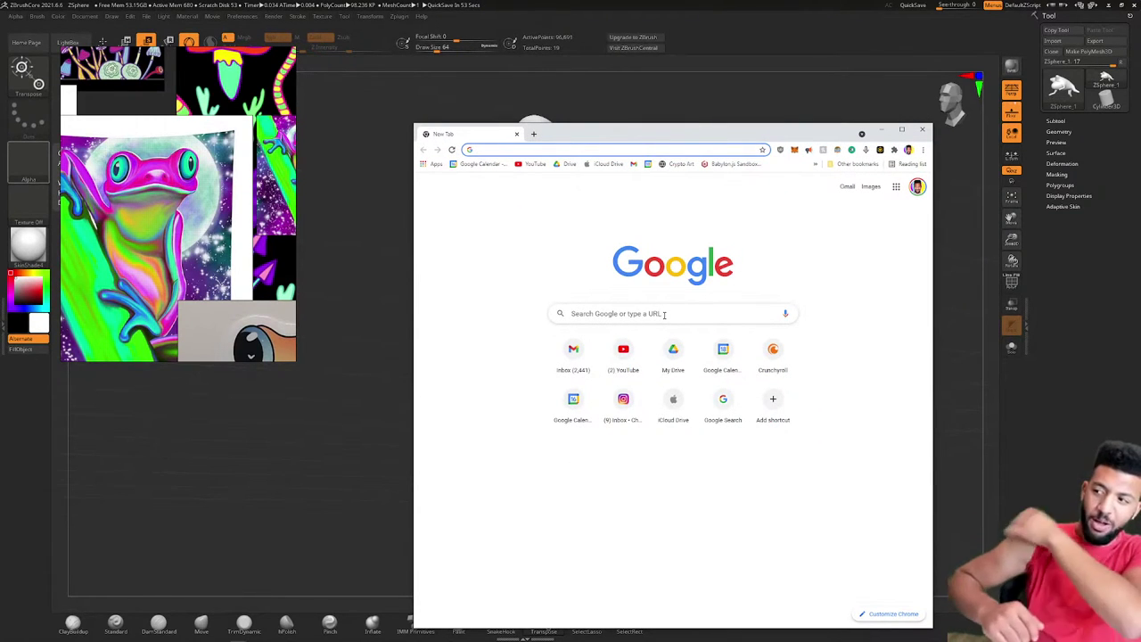
click(664, 314)
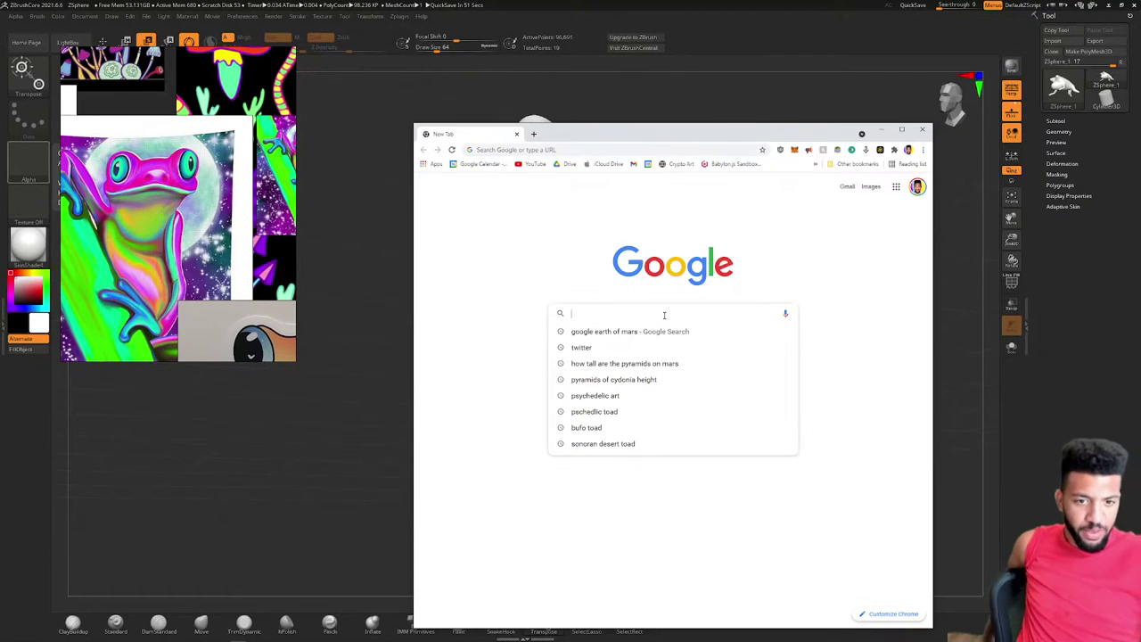
click(533, 282)
click(591, 313)
text(frog)
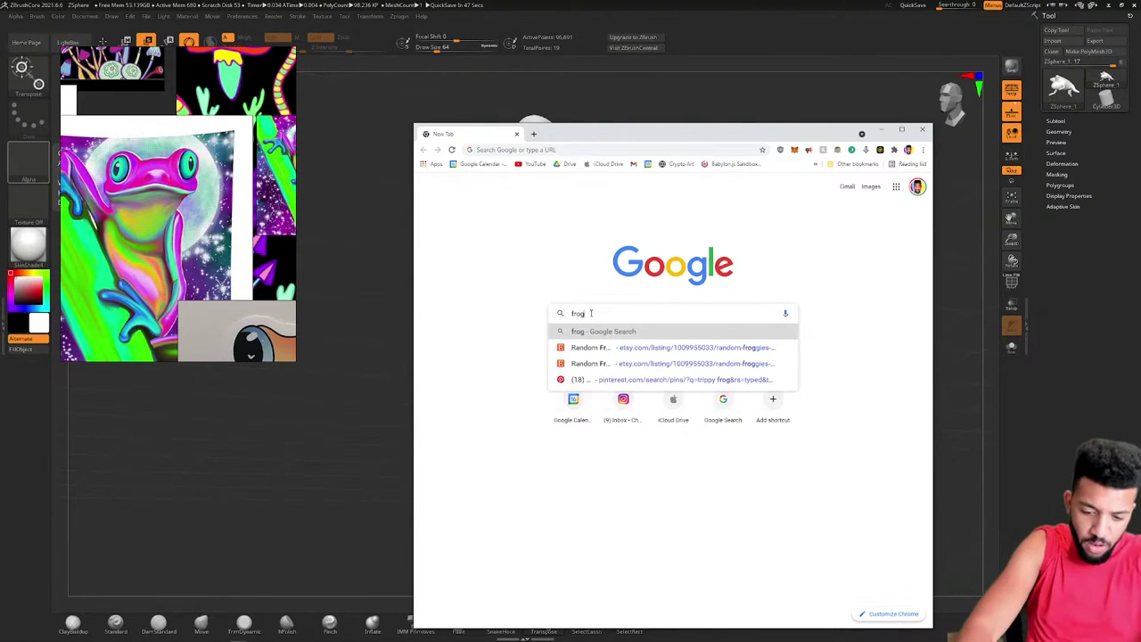
text( 3d)
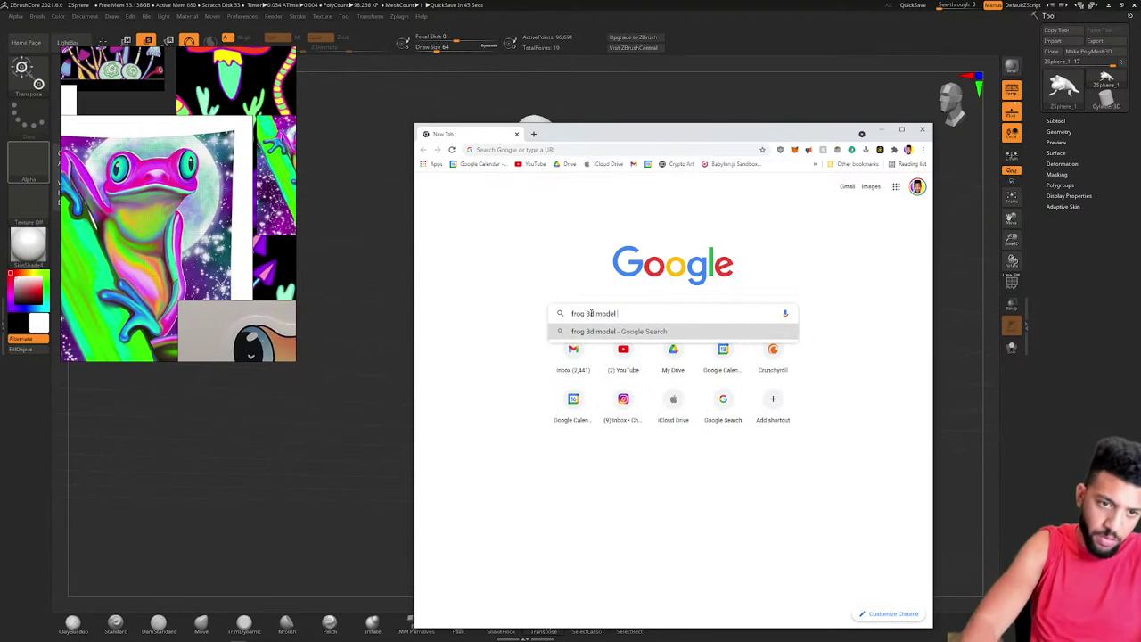
text( model)
key(Return)
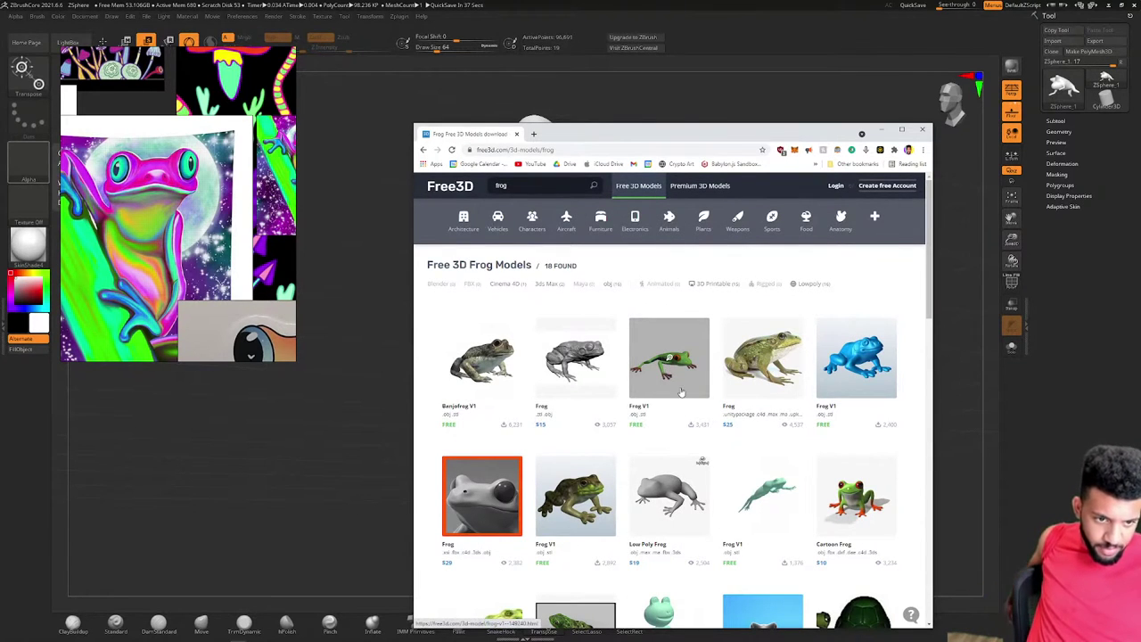
Look through the free frog models on Free3D and open the green red-eyed Frog V1 model
scroll(664, 401, down, 2)
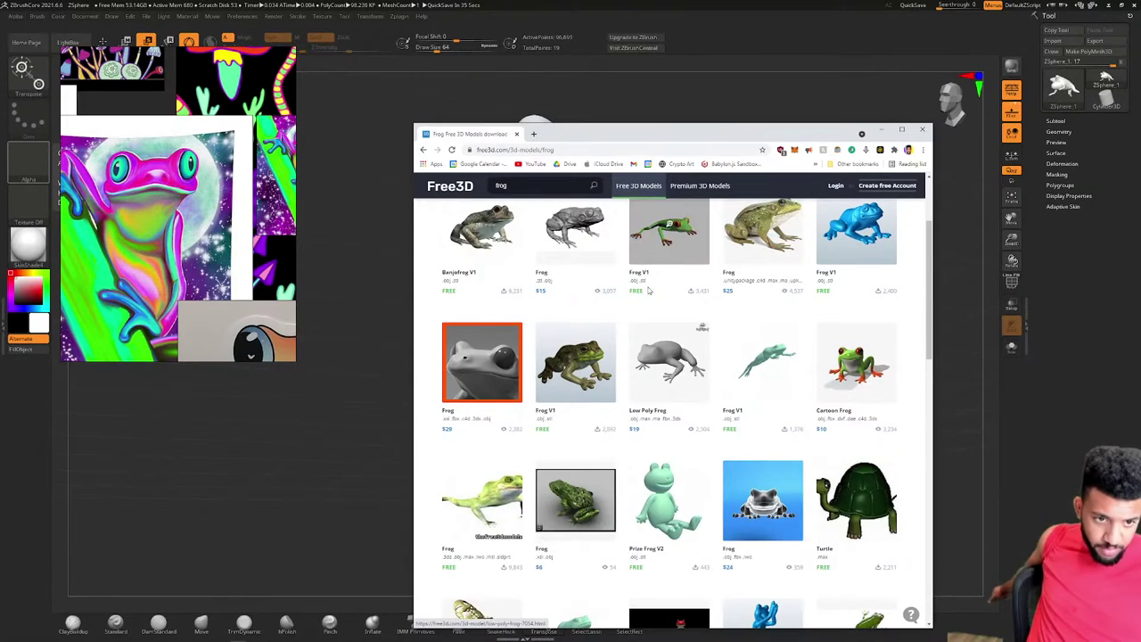
scroll(663, 349, up, 2)
click(664, 348)
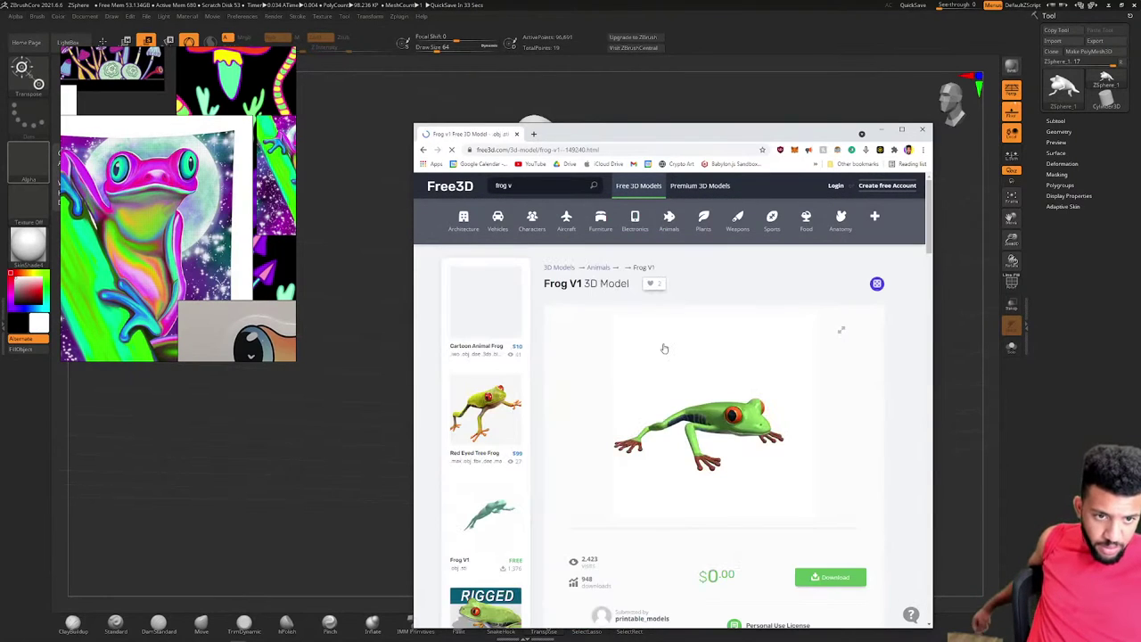
Try to log in to Free3D, first with the account e-mail and then with the Google account
click(841, 187)
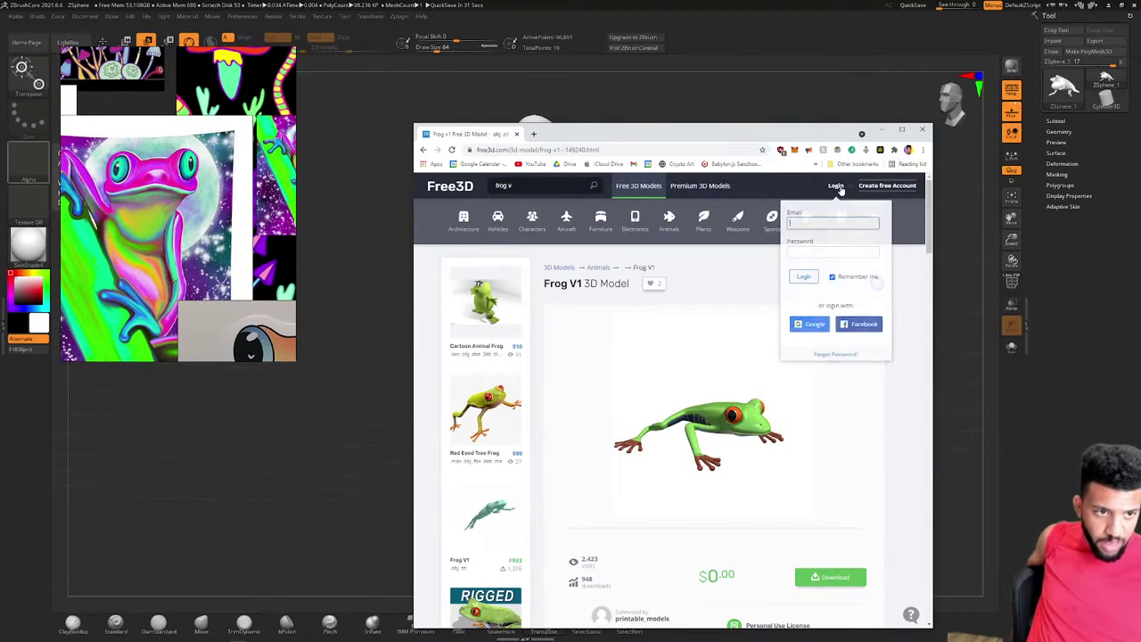
click(824, 224)
click(822, 241)
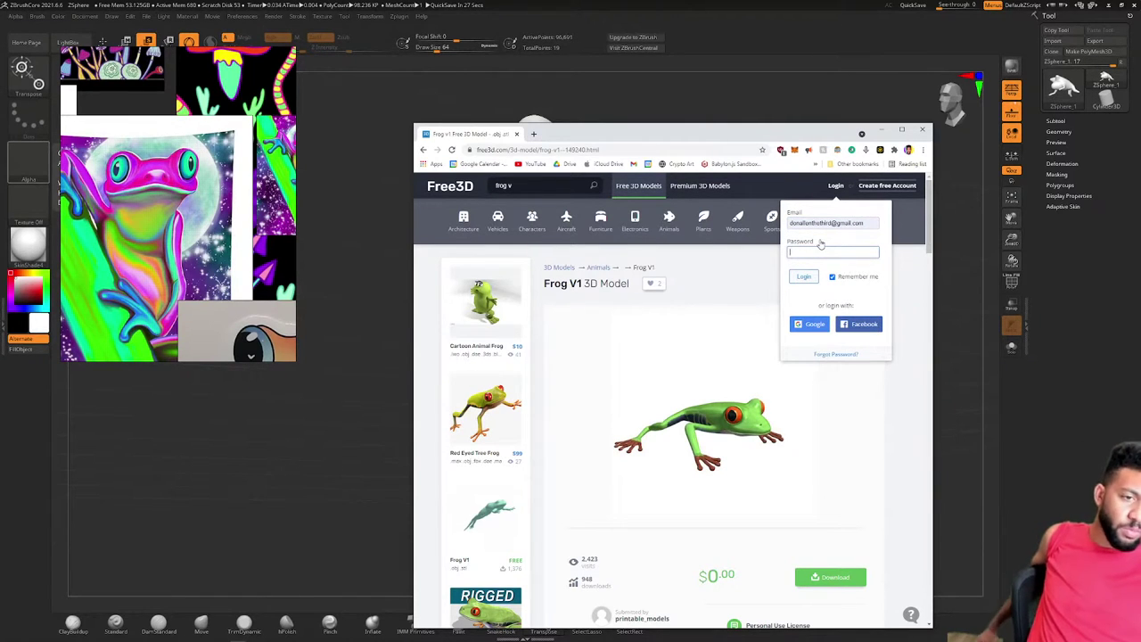
click(809, 326)
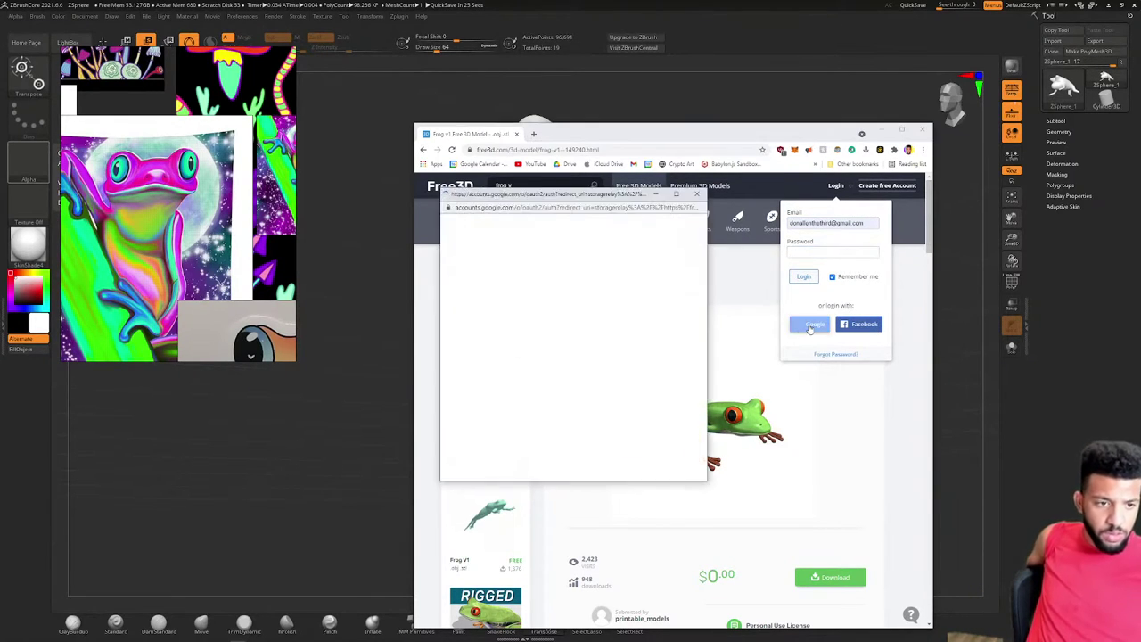
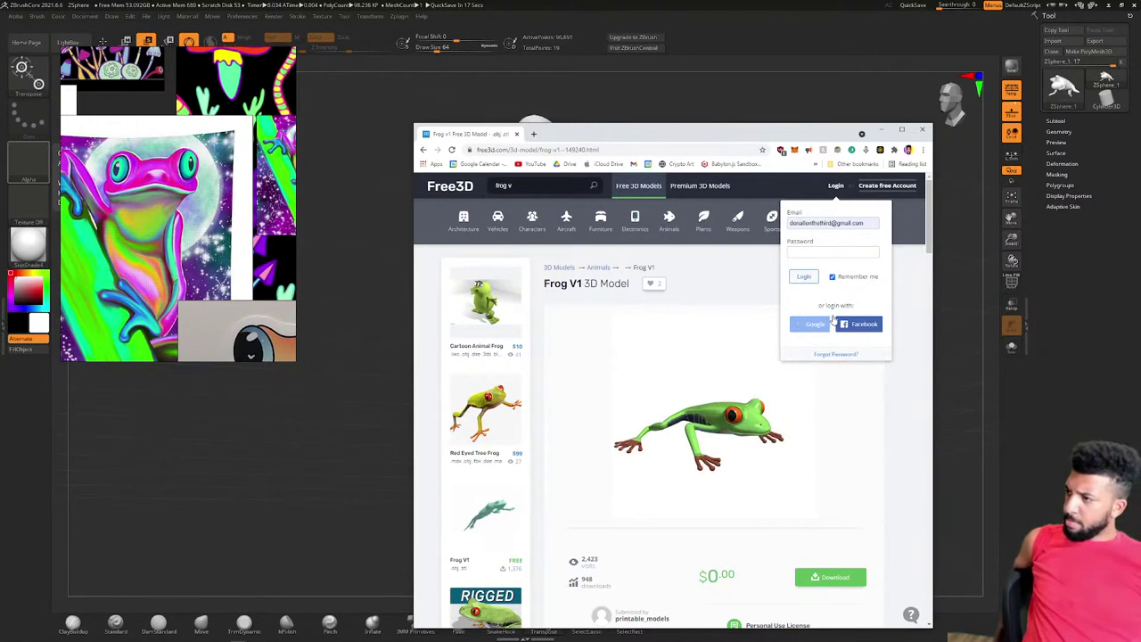
click(823, 251)
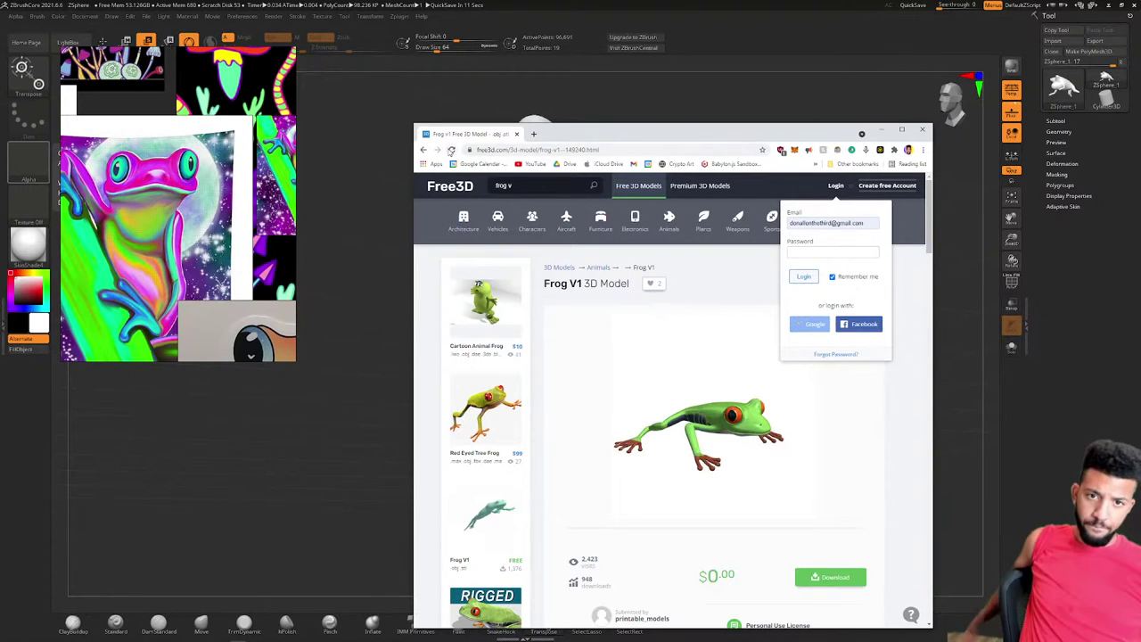
Reload the Frog V1 page, log in to Free3D with the Google account and bring up the model's download option
click(451, 150)
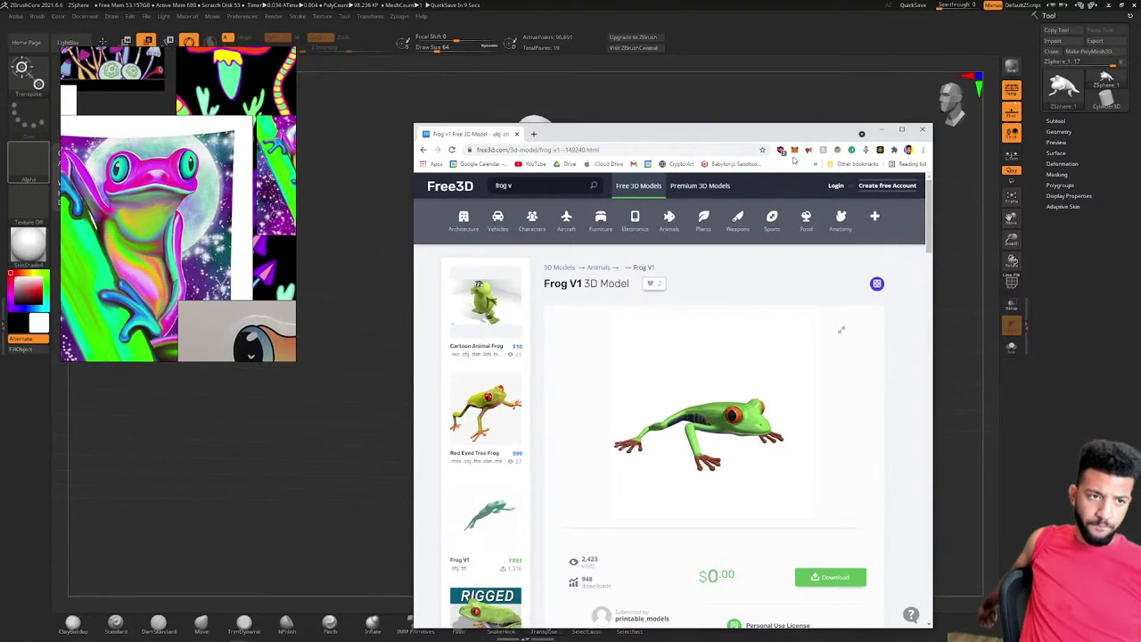
click(837, 187)
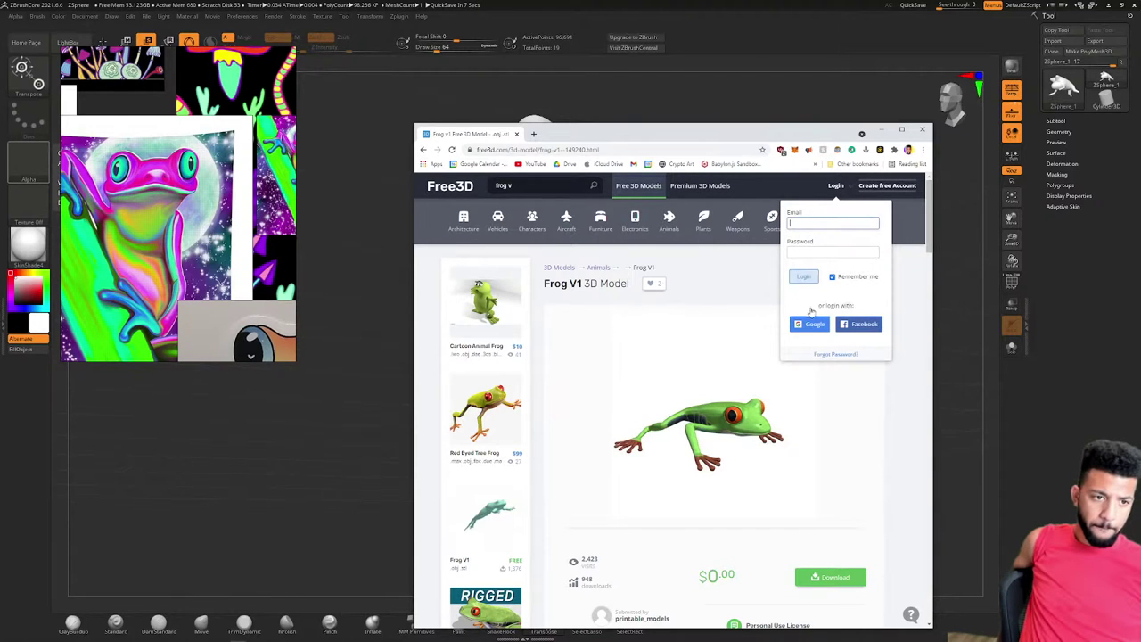
click(812, 323)
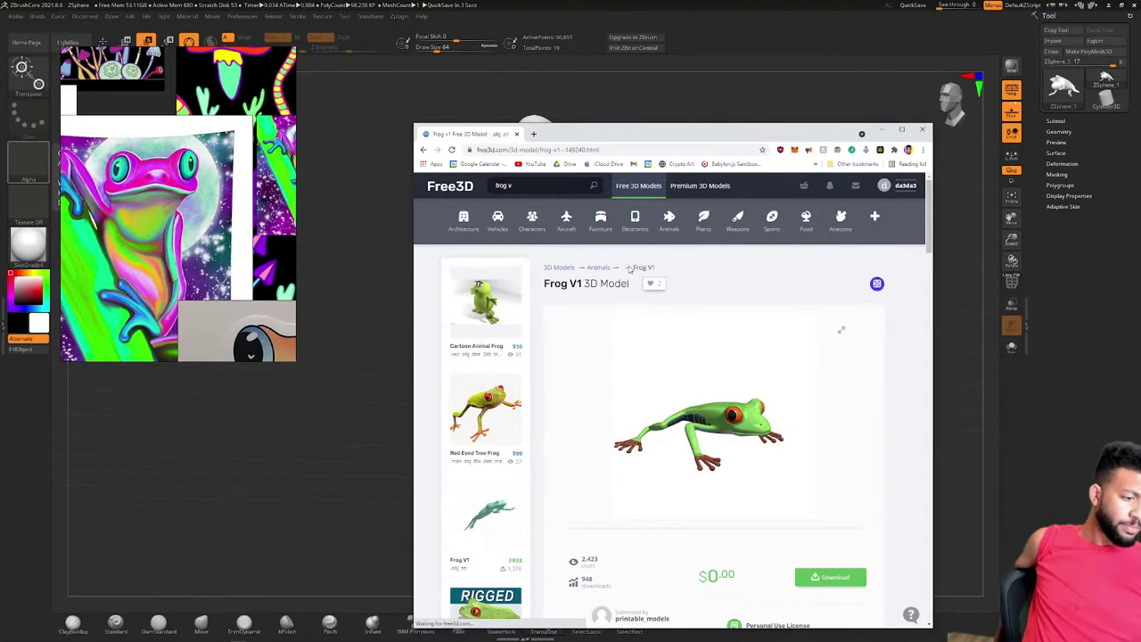
scroll(698, 418, down, 1)
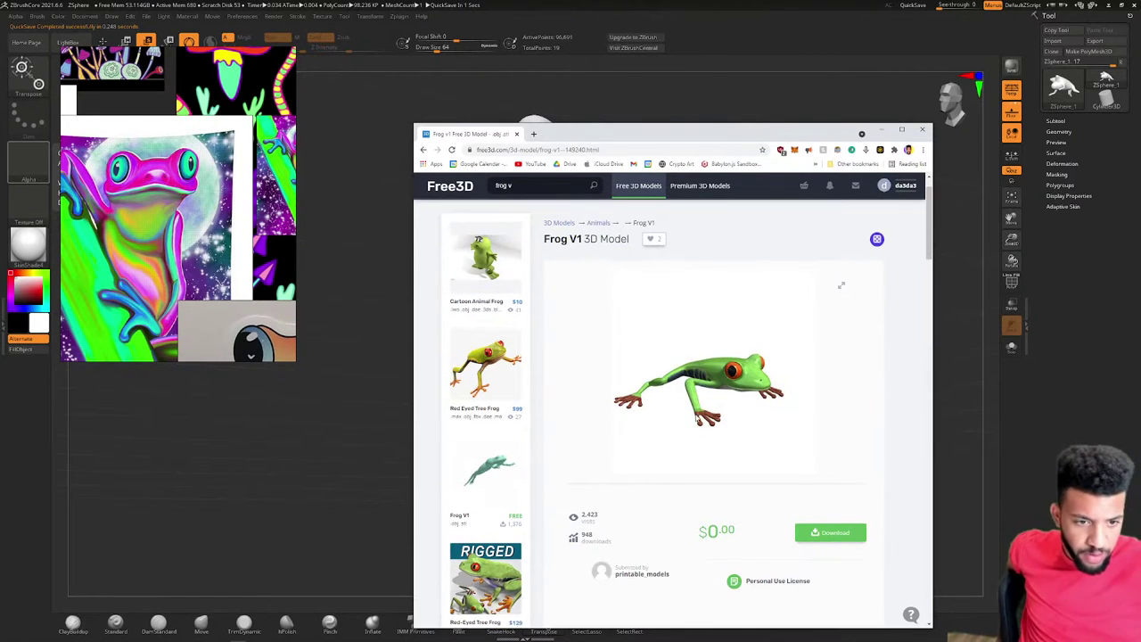
Download the Frog V1 zip archive from Free3D and show the downloaded file in its folder
scroll(755, 423, down, 2)
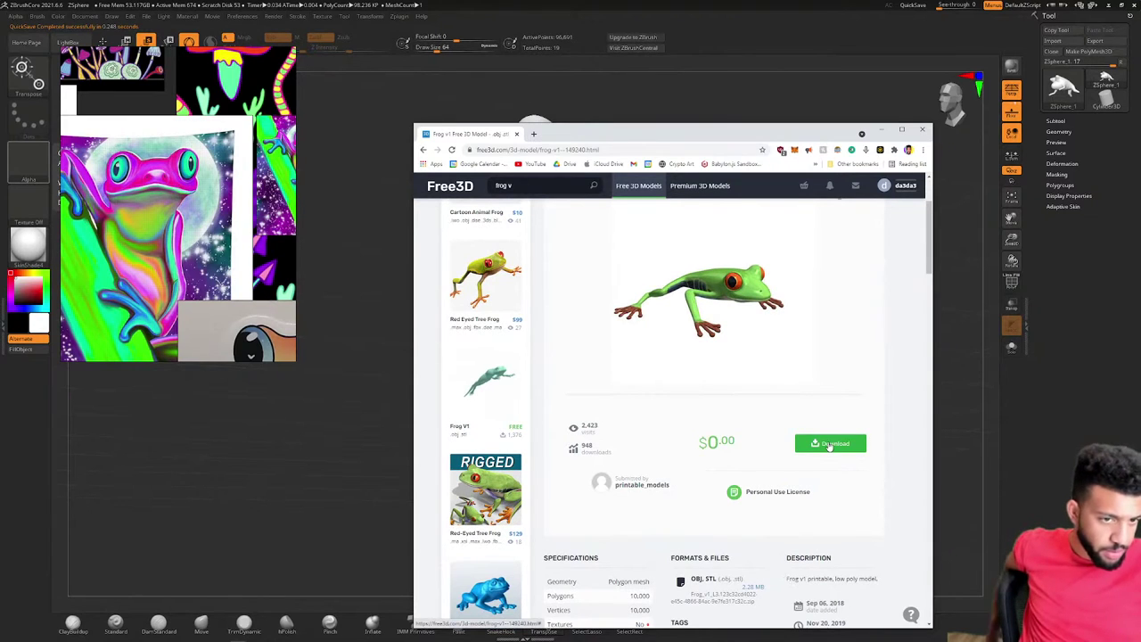
click(829, 445)
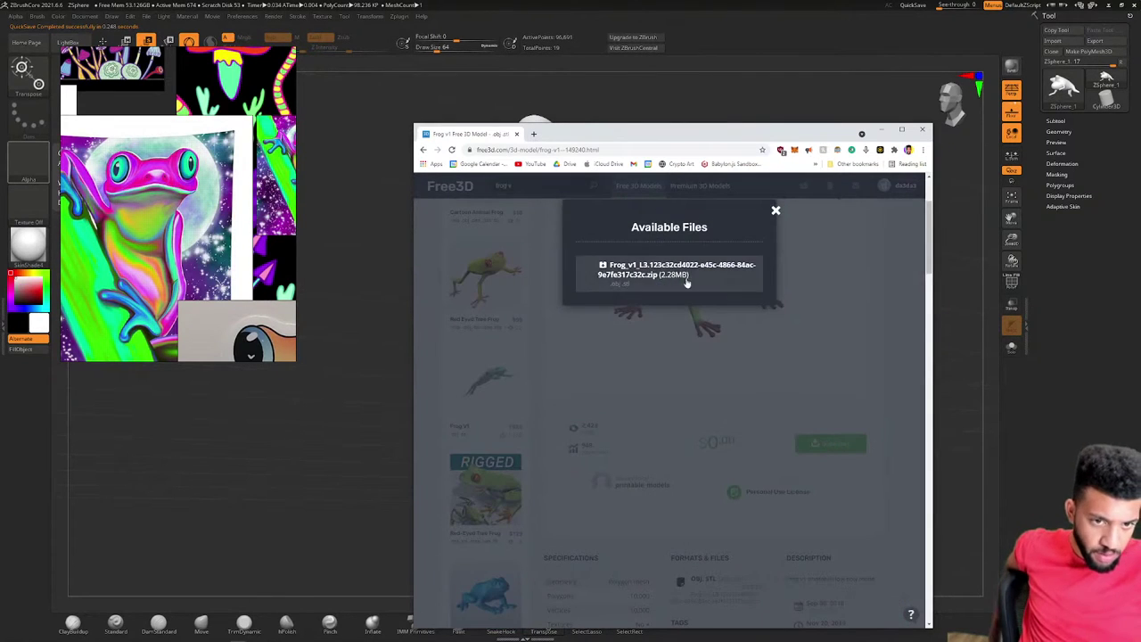
click(645, 267)
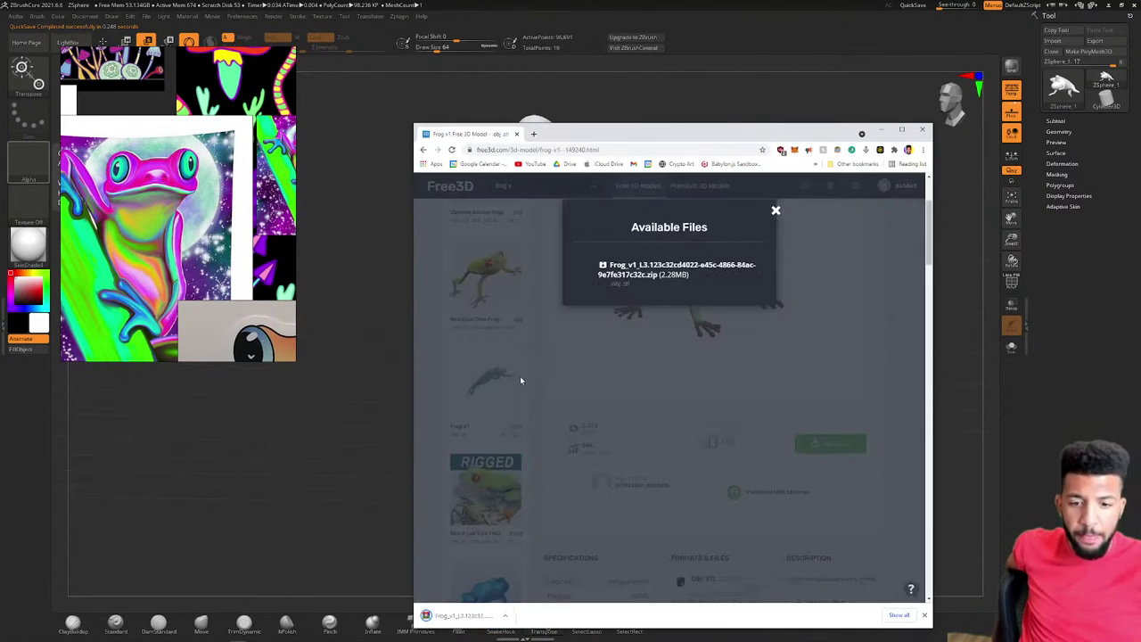
click(508, 615)
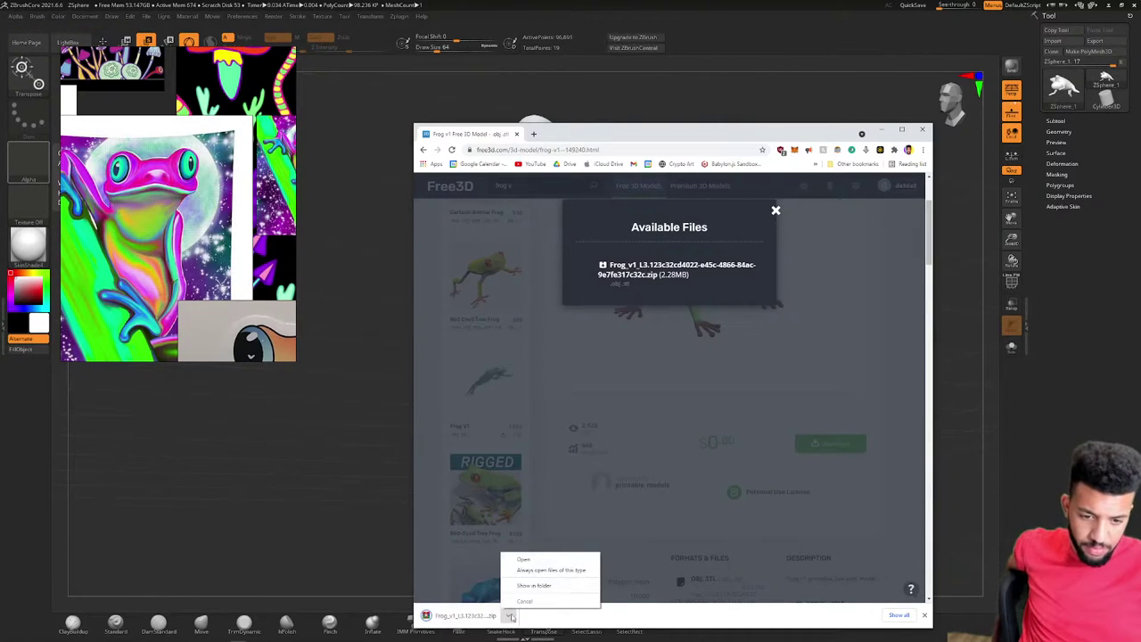
click(543, 588)
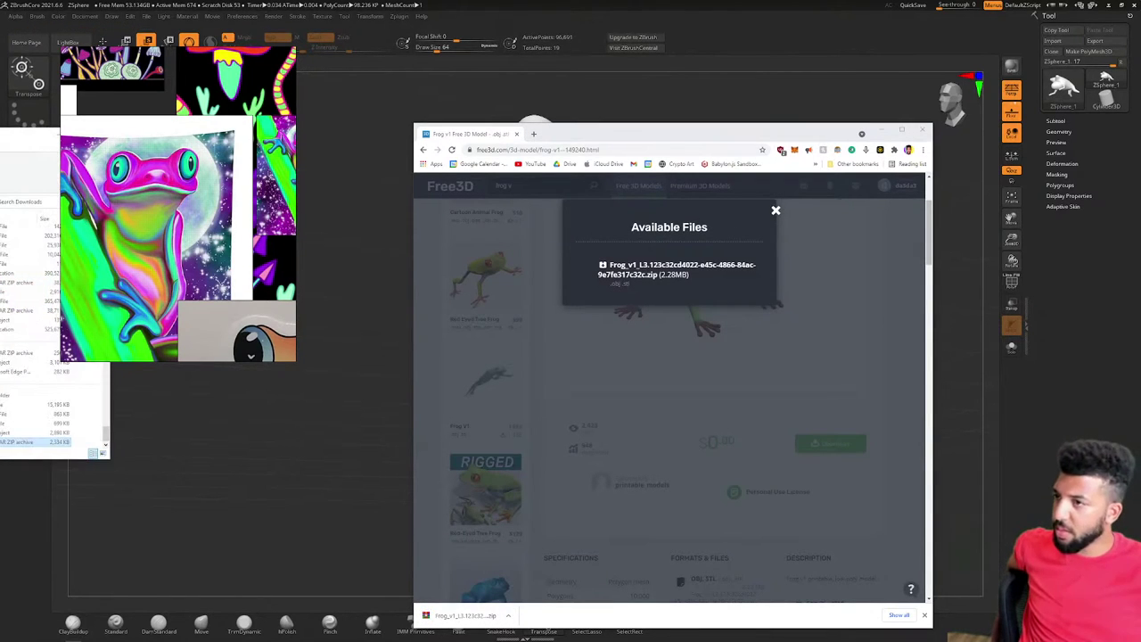
In File Explorer, open a second window at the 2021 > Frog folder on drive F: and copy the downloaded Frog_v1 archive into it
drag(0, 138, 689, 139)
right_click(578, 446)
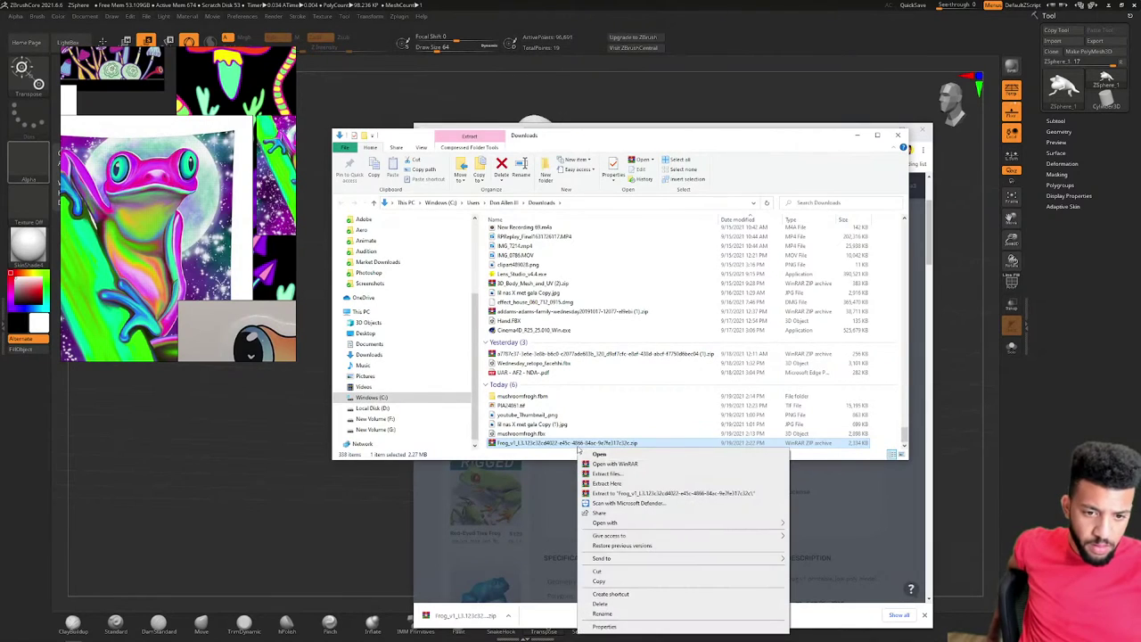
click(581, 145)
drag(586, 143, 698, 252)
key(ctrl+n)
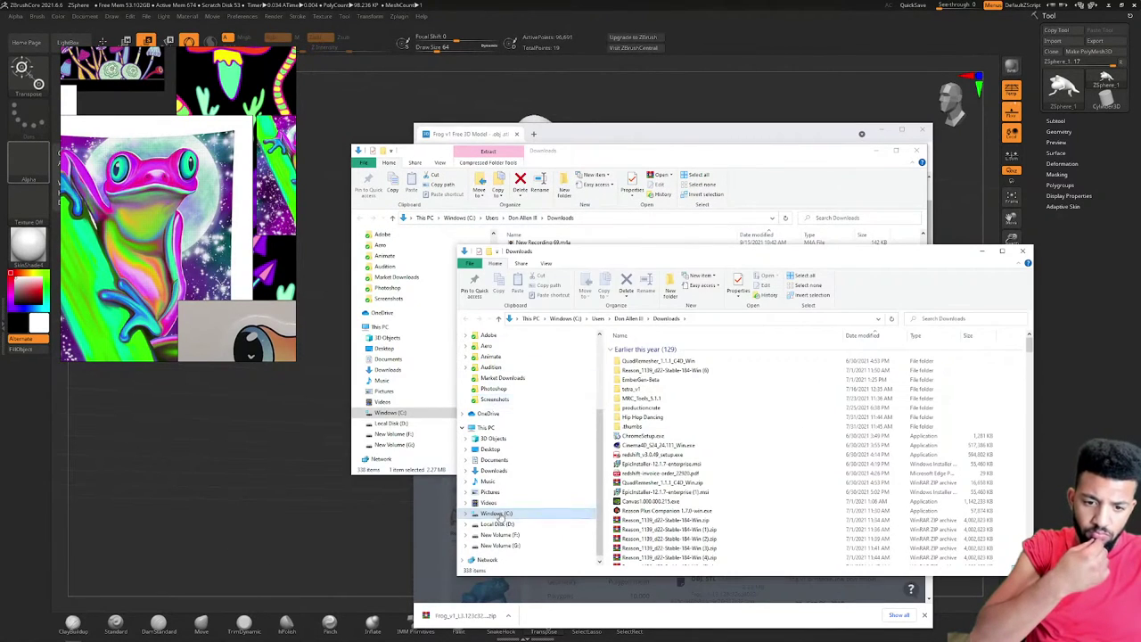
click(499, 534)
double_click(641, 472)
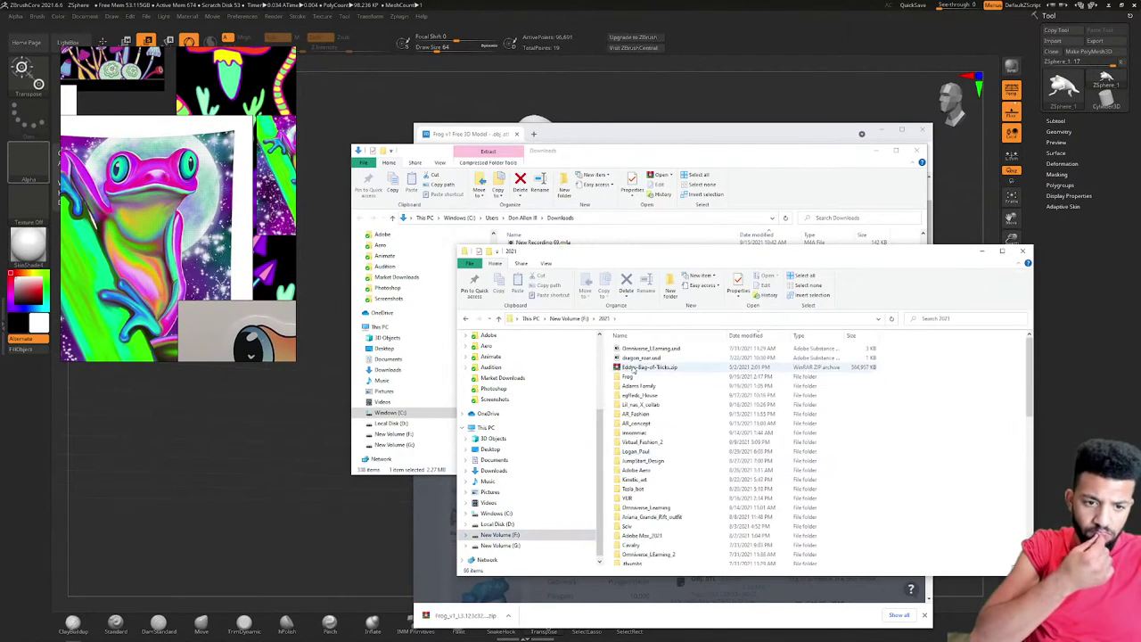
double_click(631, 375)
drag(677, 250, 829, 235)
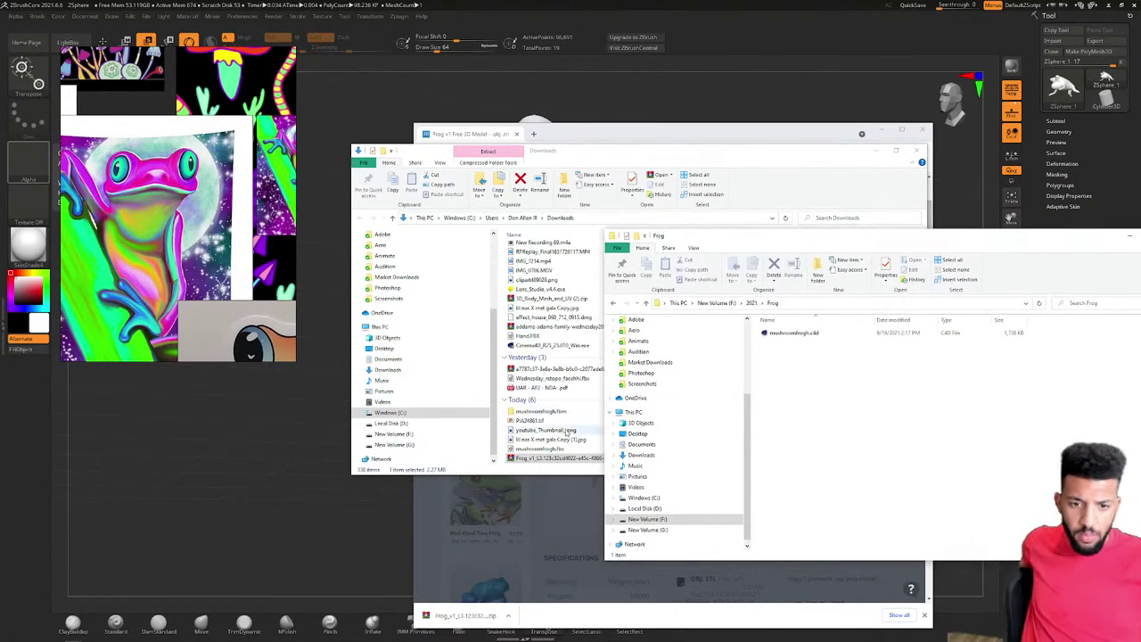
drag(560, 457, 860, 392)
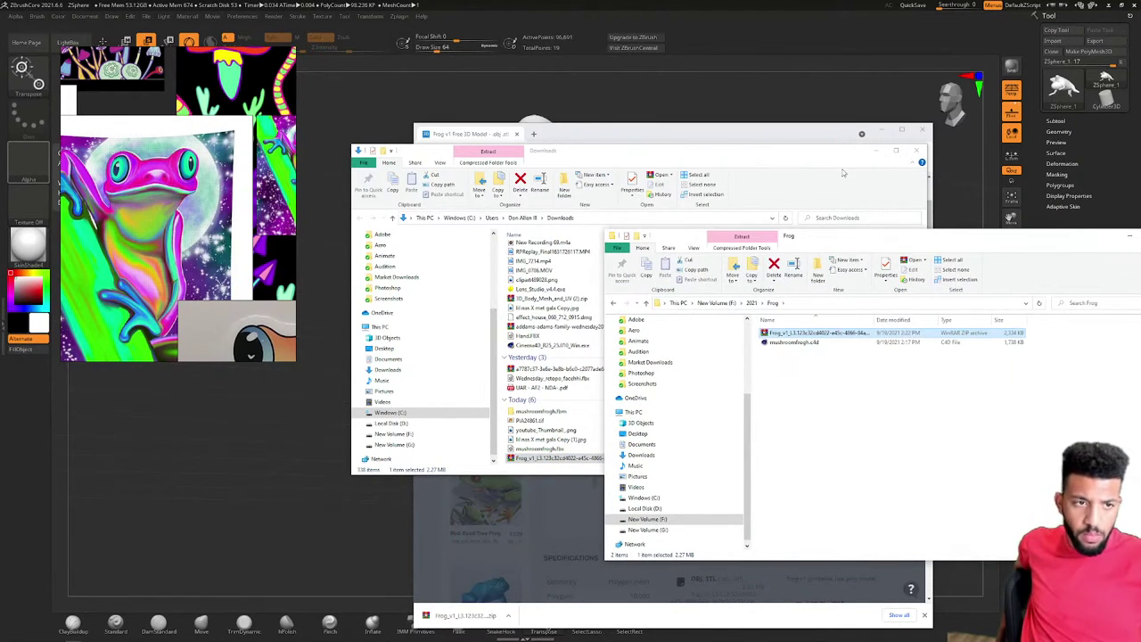
Close the Downloads and Chrome windows, and extract the Frog_v1 archive directly into the Frog folder
click(917, 151)
drag(968, 229, 649, 144)
click(922, 130)
right_click(533, 236)
click(526, 242)
right_click(523, 242)
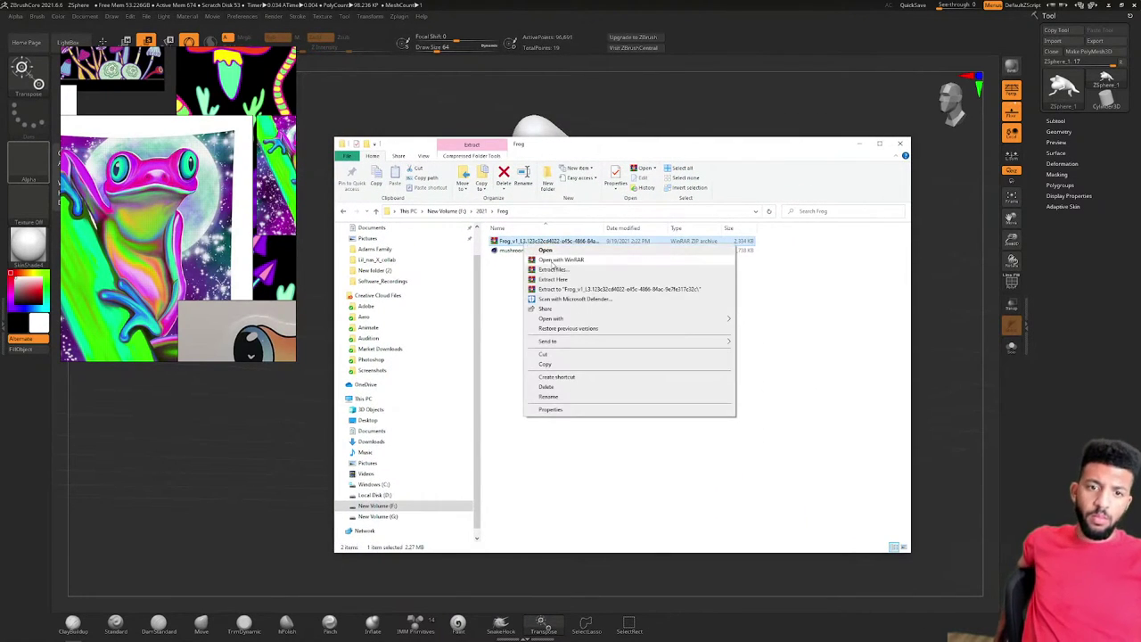
click(567, 279)
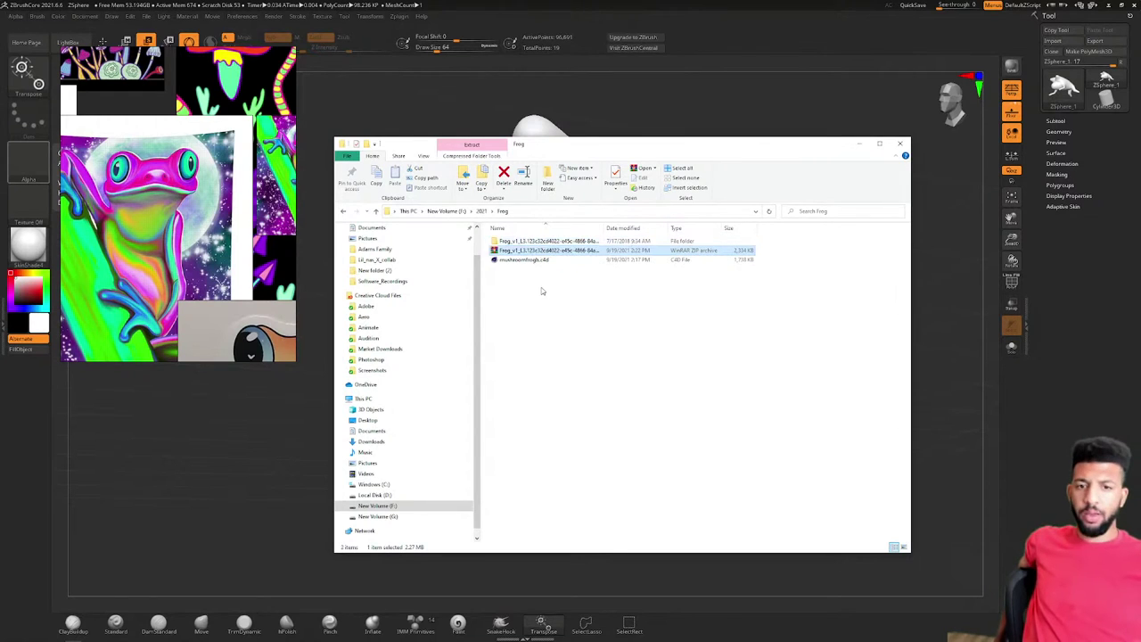
Open the extracted folder and examine the frog_diff.jpg texture and the frog OBJ model in their viewers
double_click(526, 241)
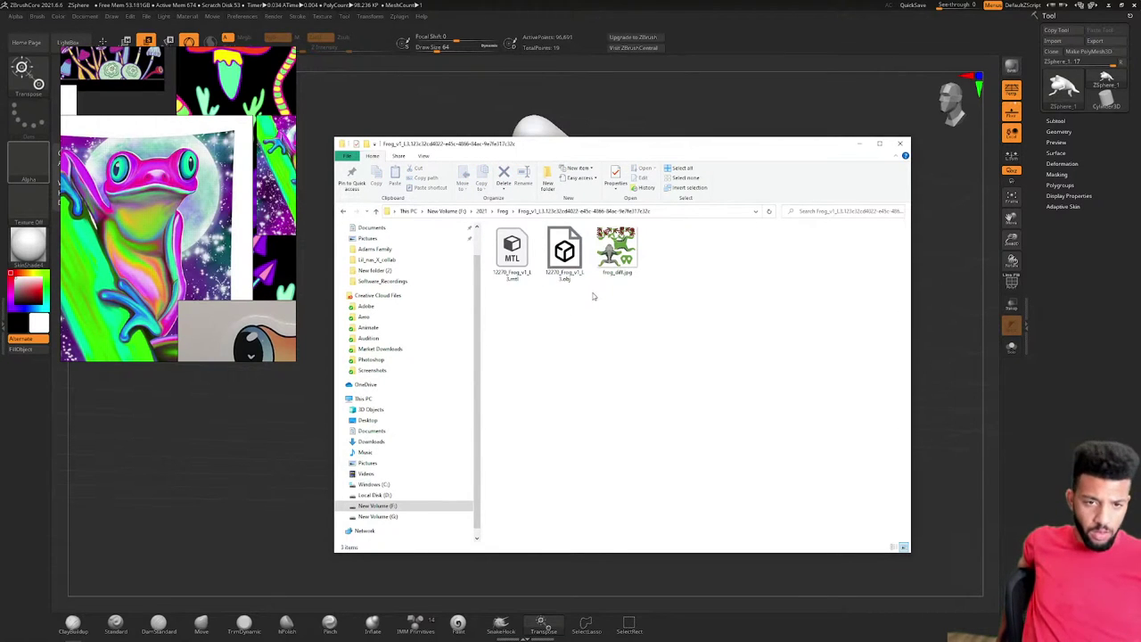
double_click(620, 252)
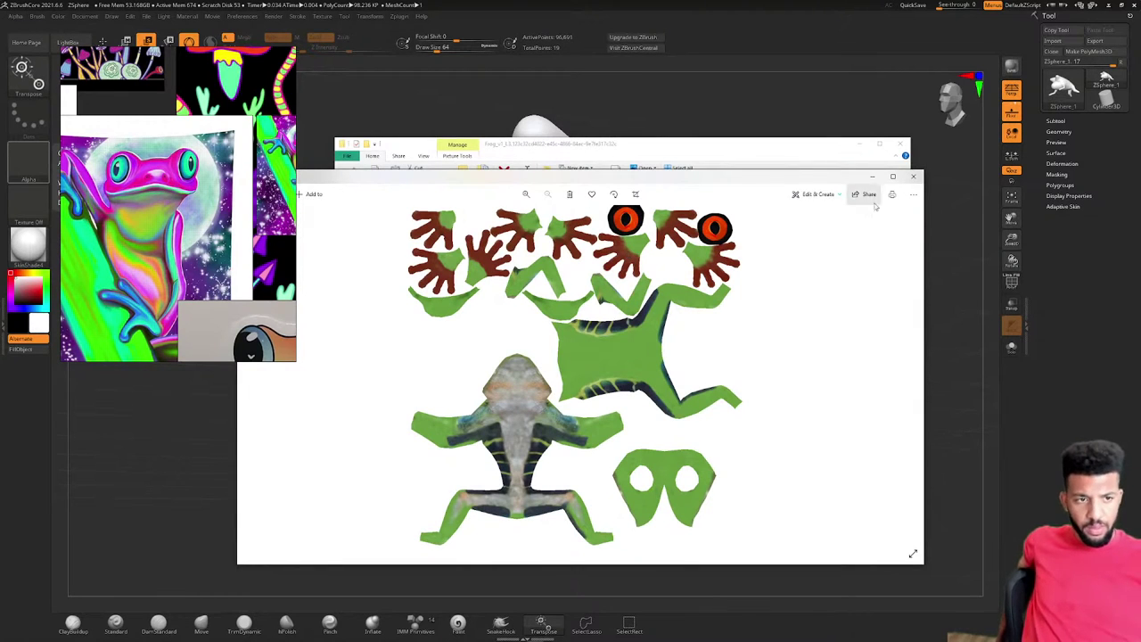
click(913, 175)
double_click(565, 252)
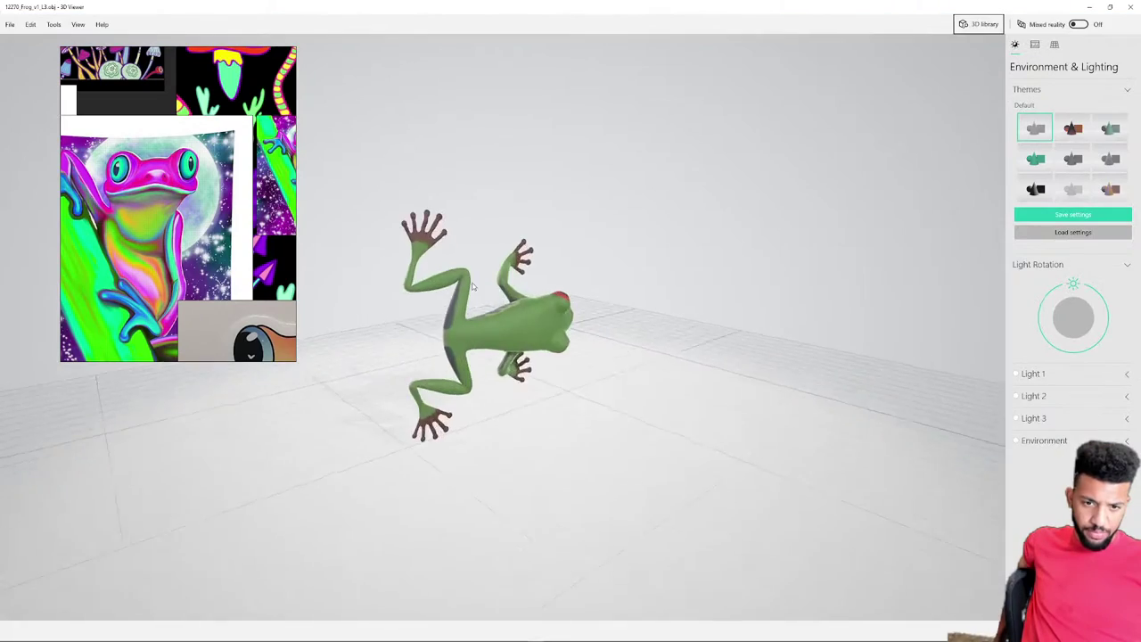
drag(606, 316, 760, 279)
click(1130, 6)
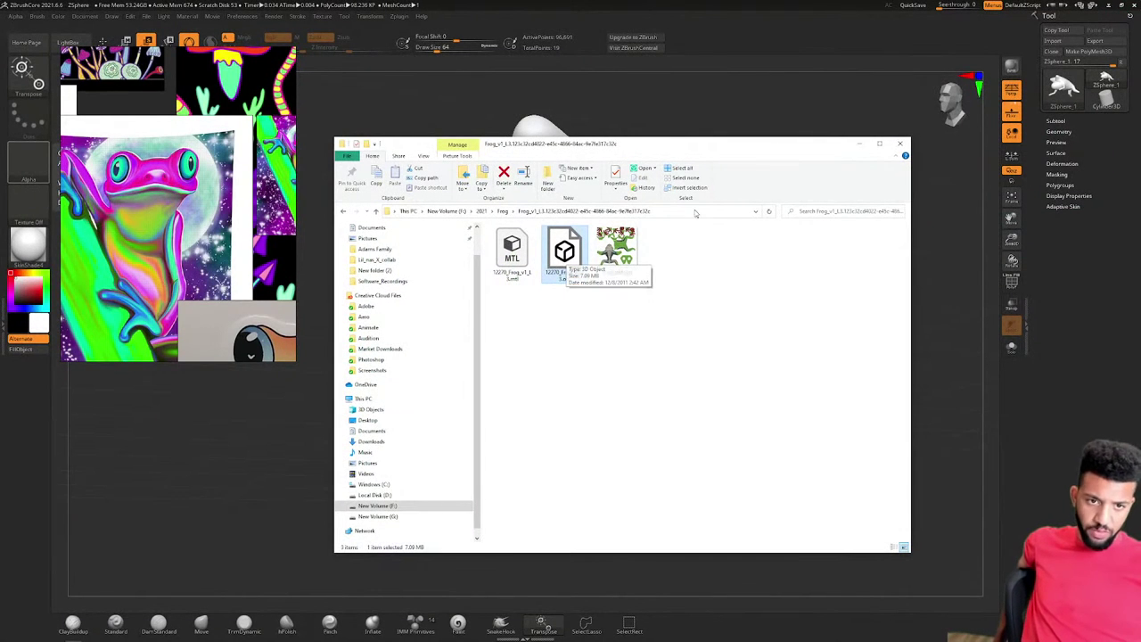
Move the File Explorer window off the ZBrushCore canvas and place the frog reference image lower beside the model
drag(652, 147, 0, 178)
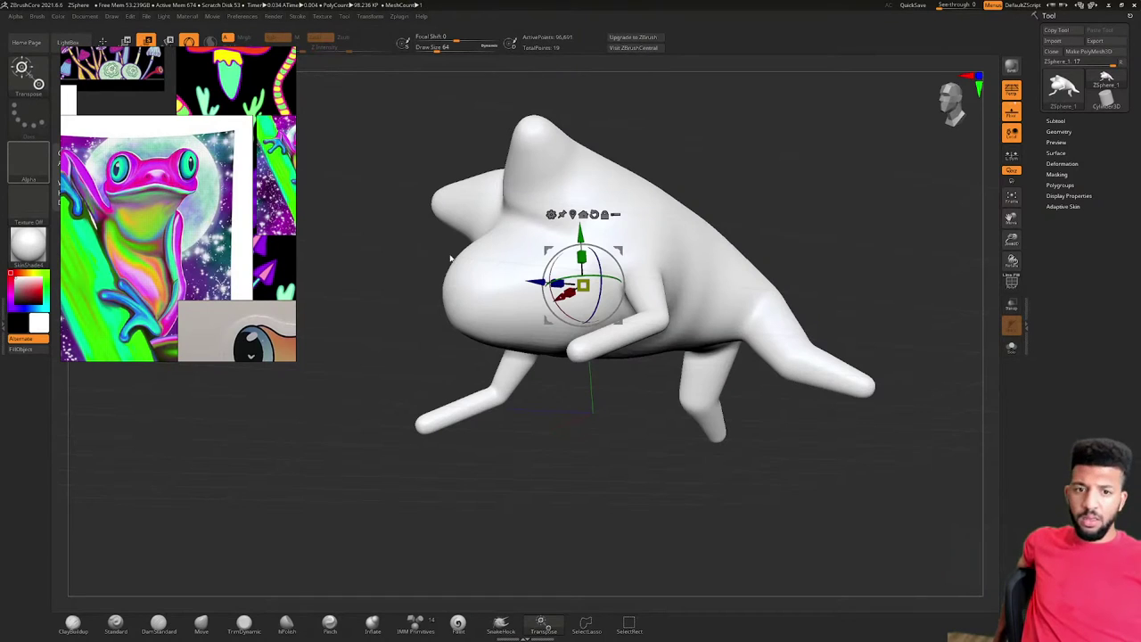
key(q)
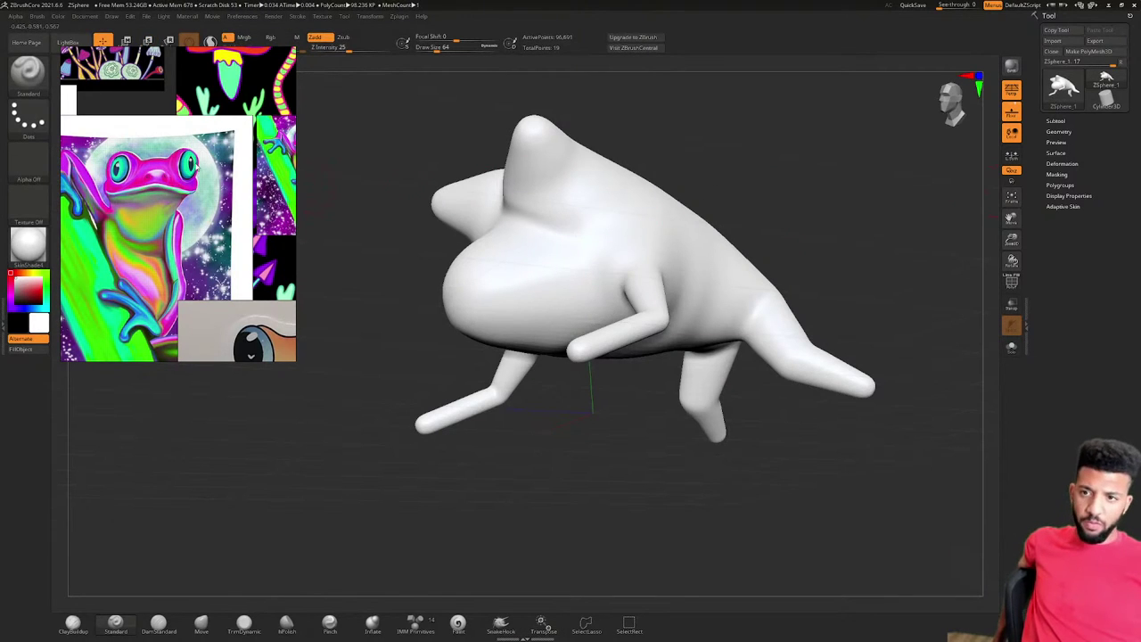
right_drag(196, 168, 249, 337)
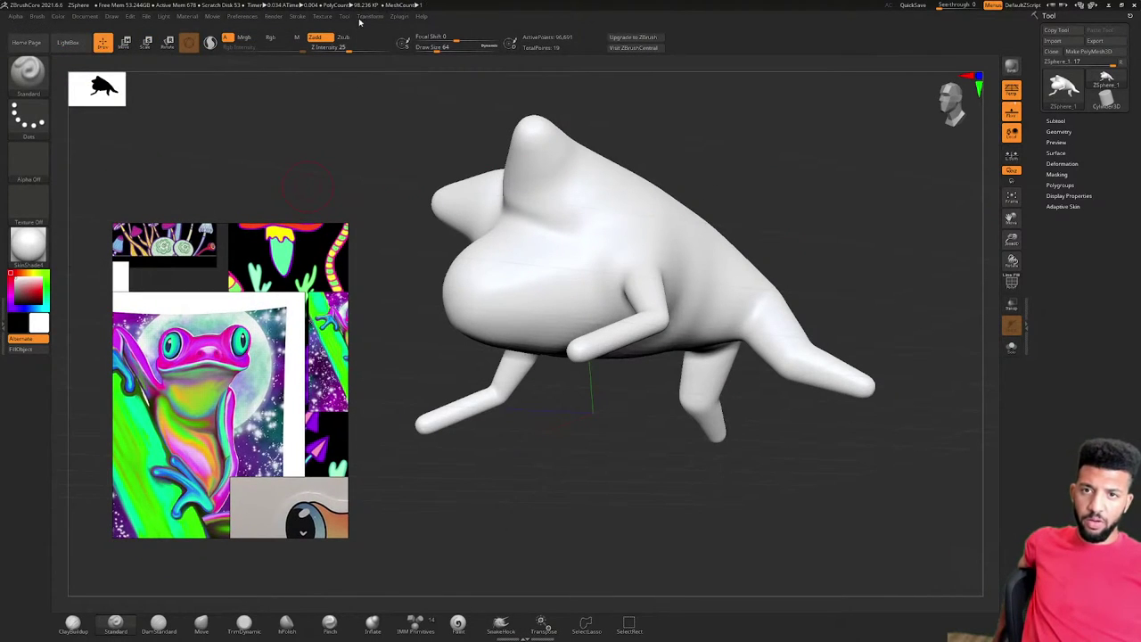
Import the 12270_Frog_v1_L3.obj mesh from the extracted folder in F: > 2021 > Frog as a new tool
click(323, 16)
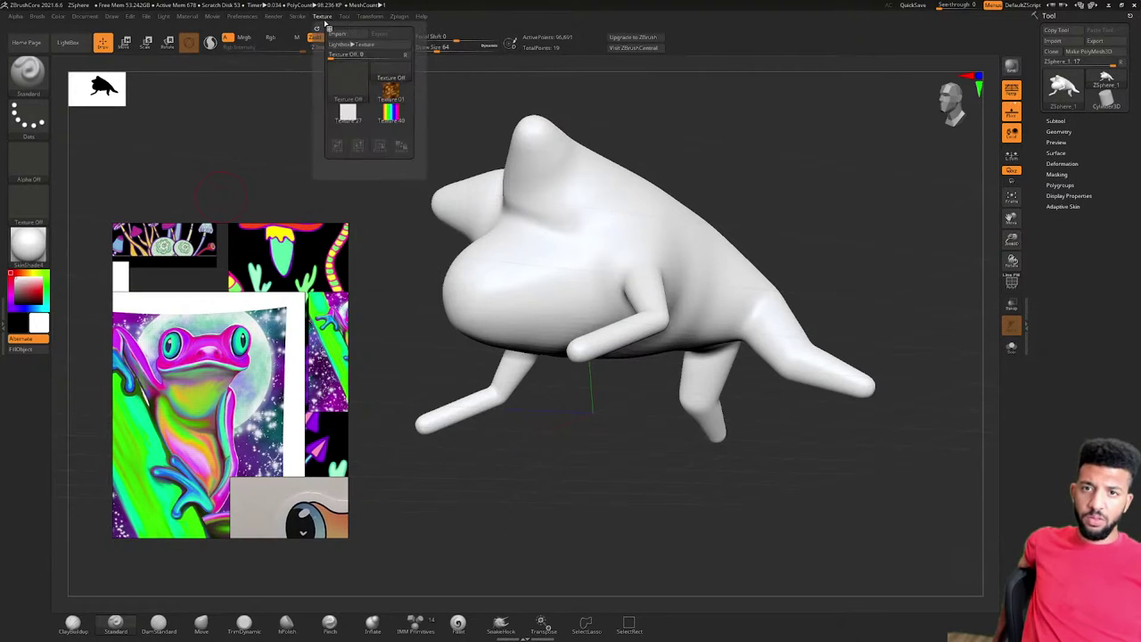
mouse_move(351, 19)
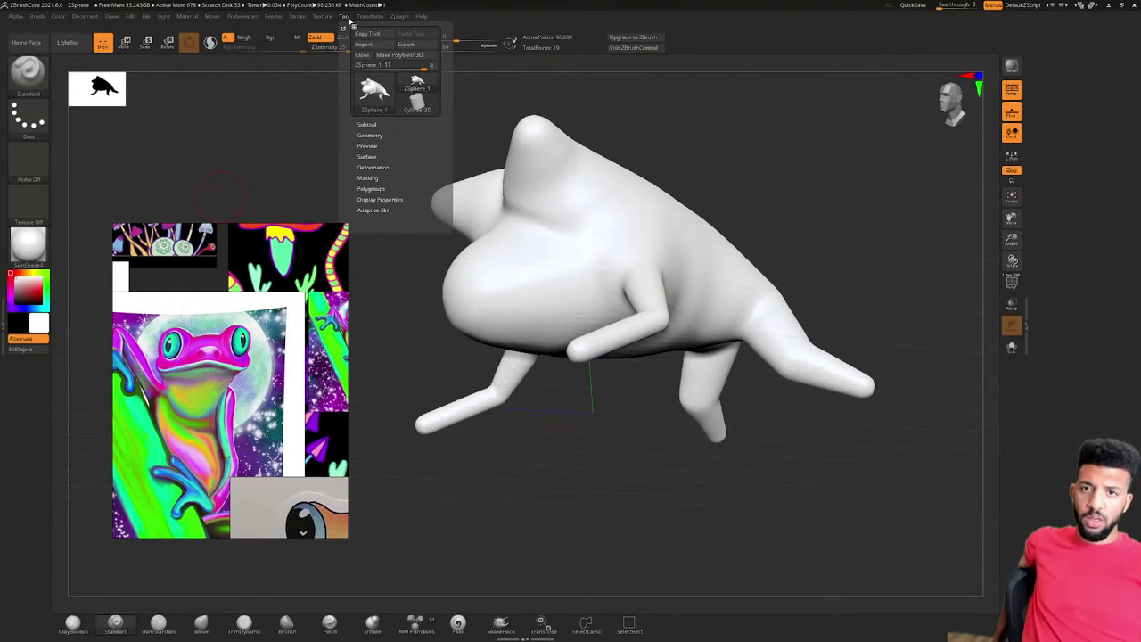
click(372, 46)
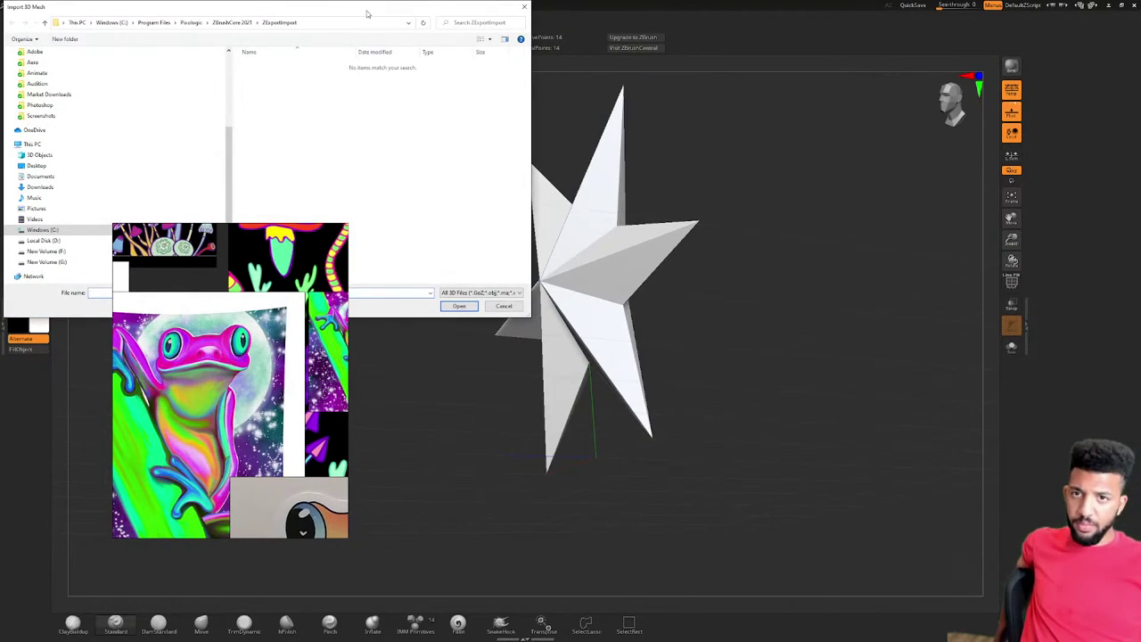
drag(367, 14, 798, 149)
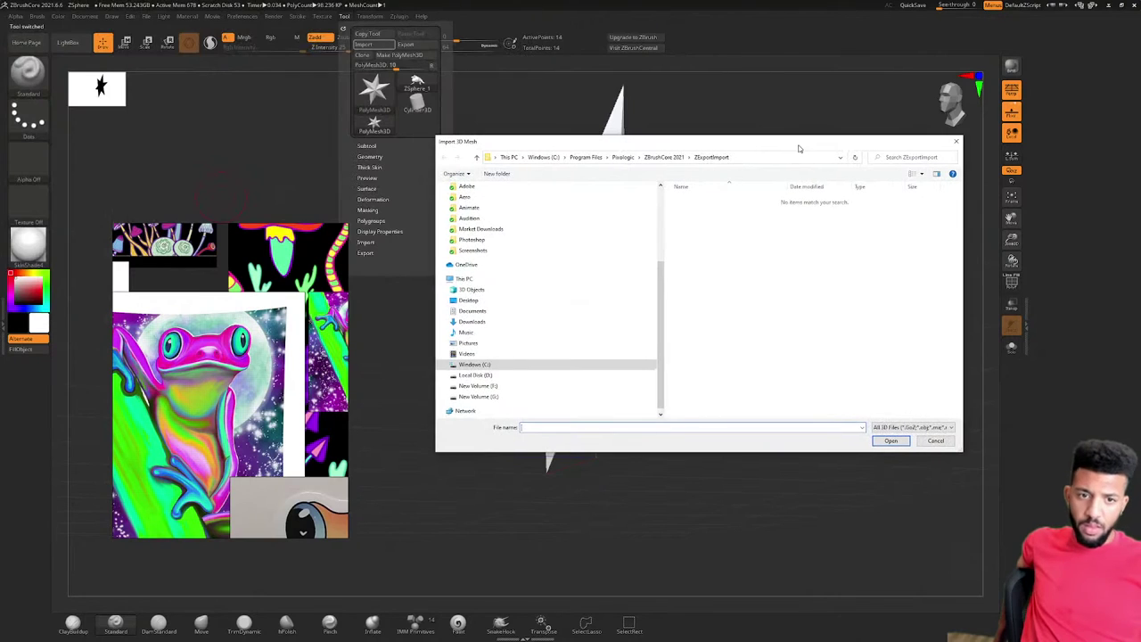
click(490, 386)
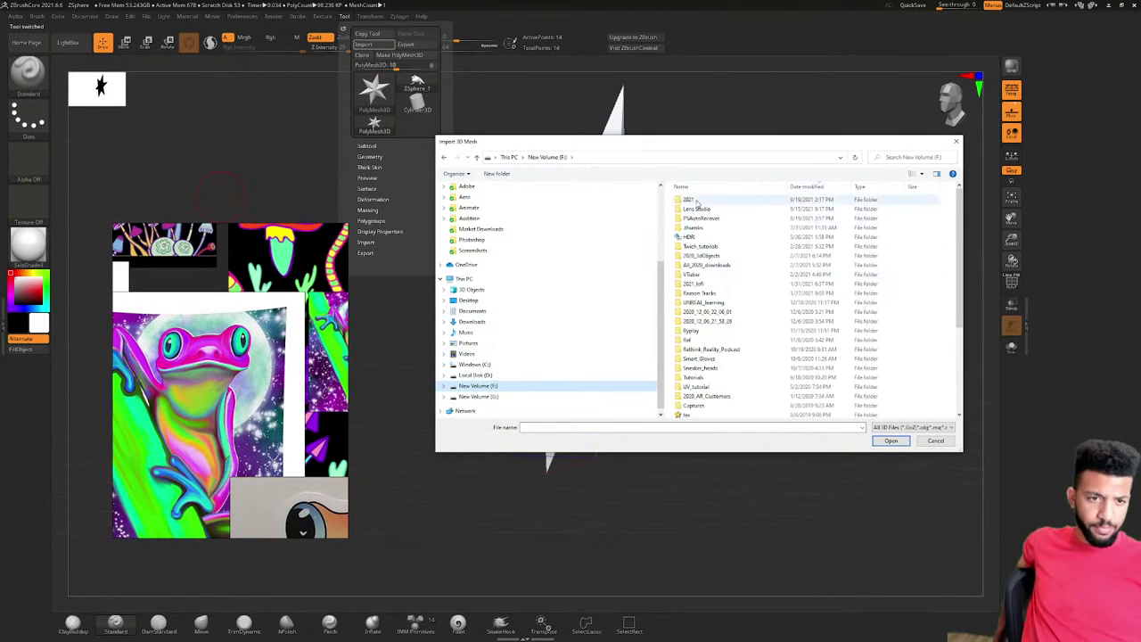
double_click(697, 201)
double_click(700, 201)
double_click(723, 203)
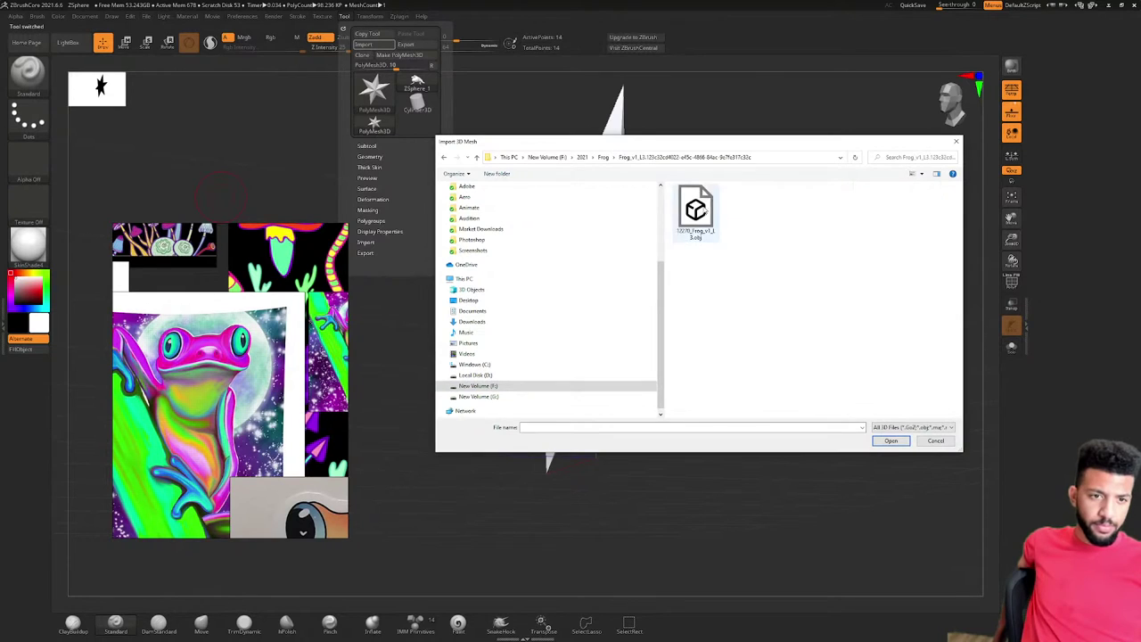
click(695, 210)
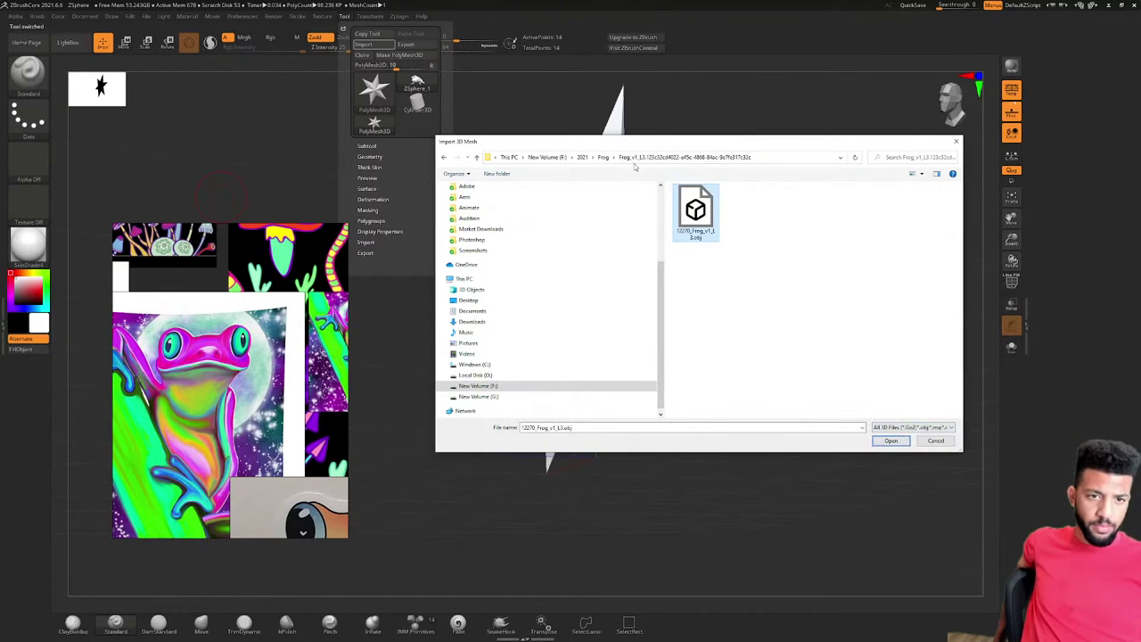
click(891, 440)
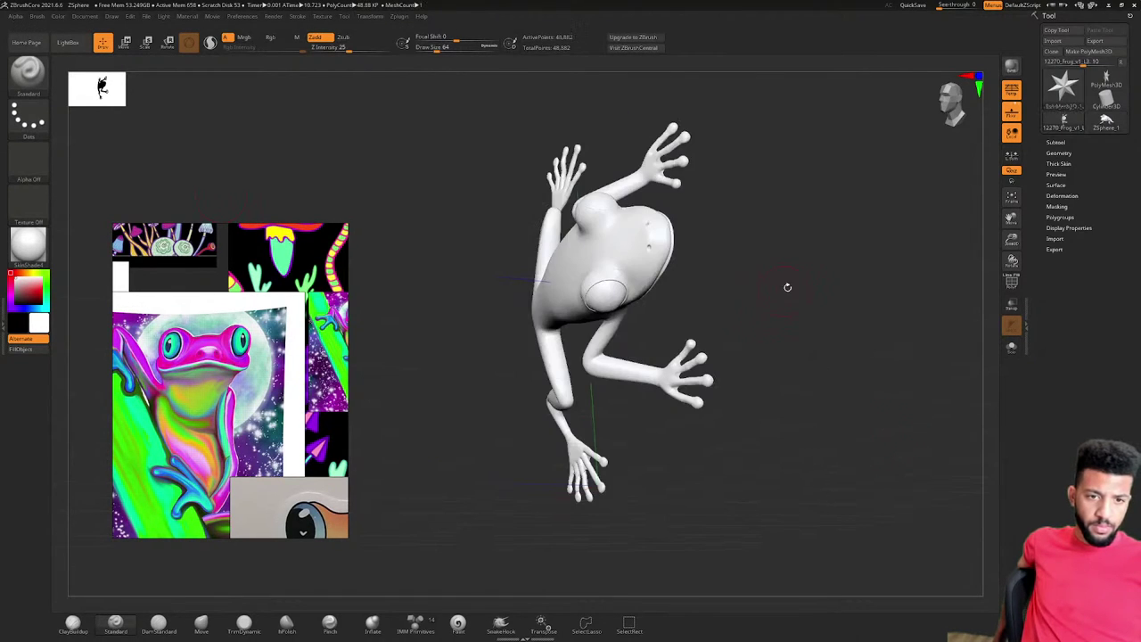
Try to rotate the imported frog upright with the Rotate gizmo
drag(787, 287, 857, 262)
click(124, 43)
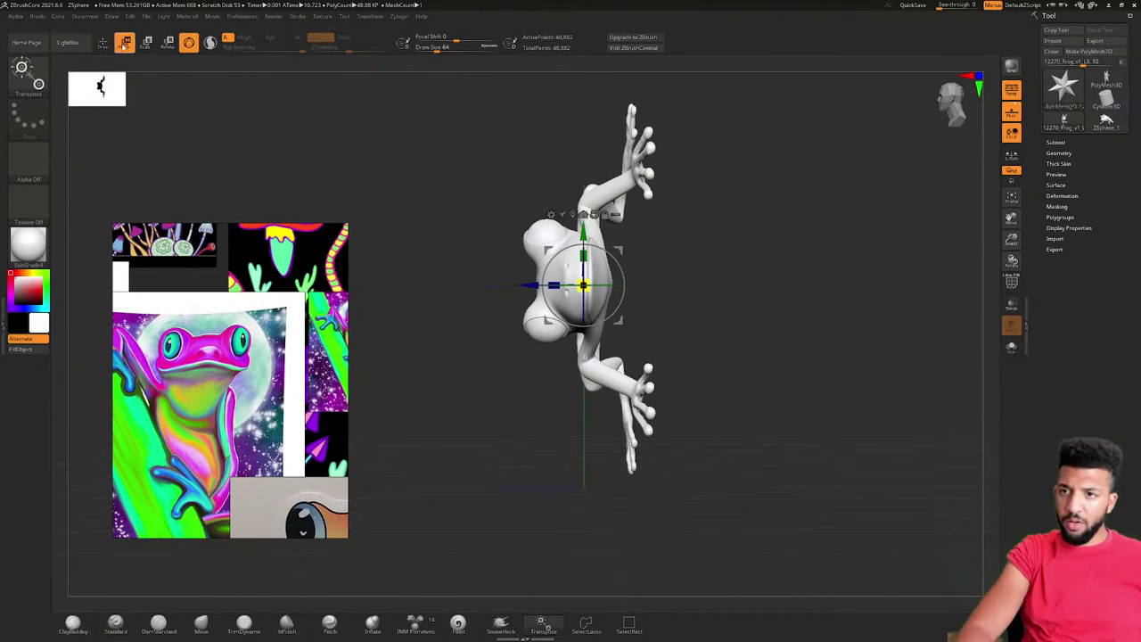
click(145, 43)
click(168, 43)
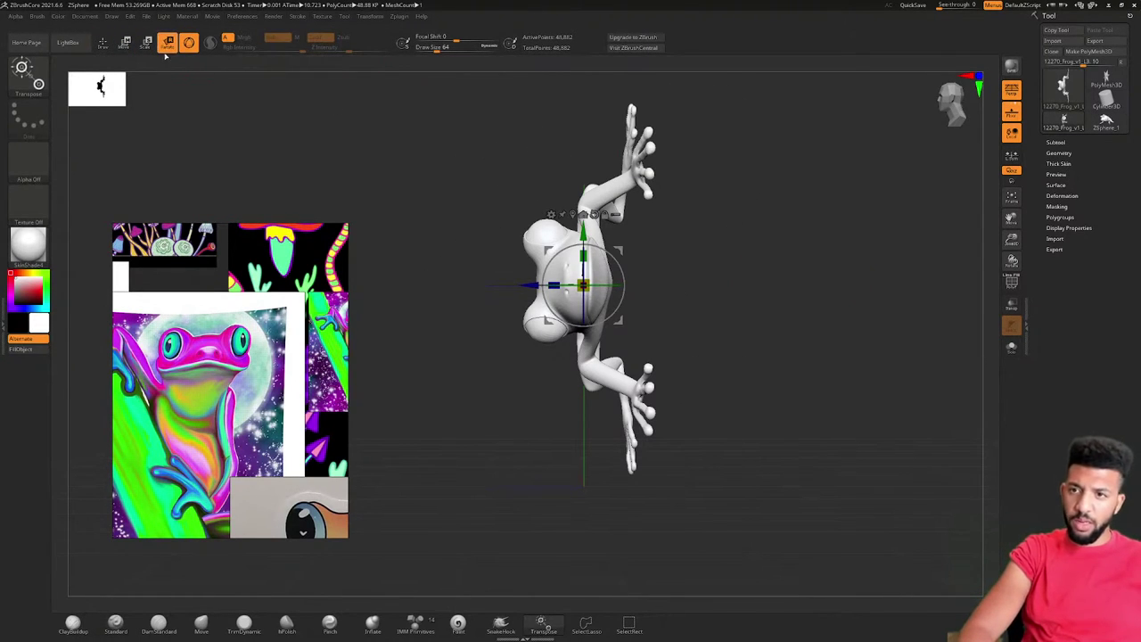
drag(623, 287, 628, 325)
drag(723, 229, 740, 276)
Expand the frog's subtool list, inspect the frog's eye up close and undo the frog's rotation
click(1057, 143)
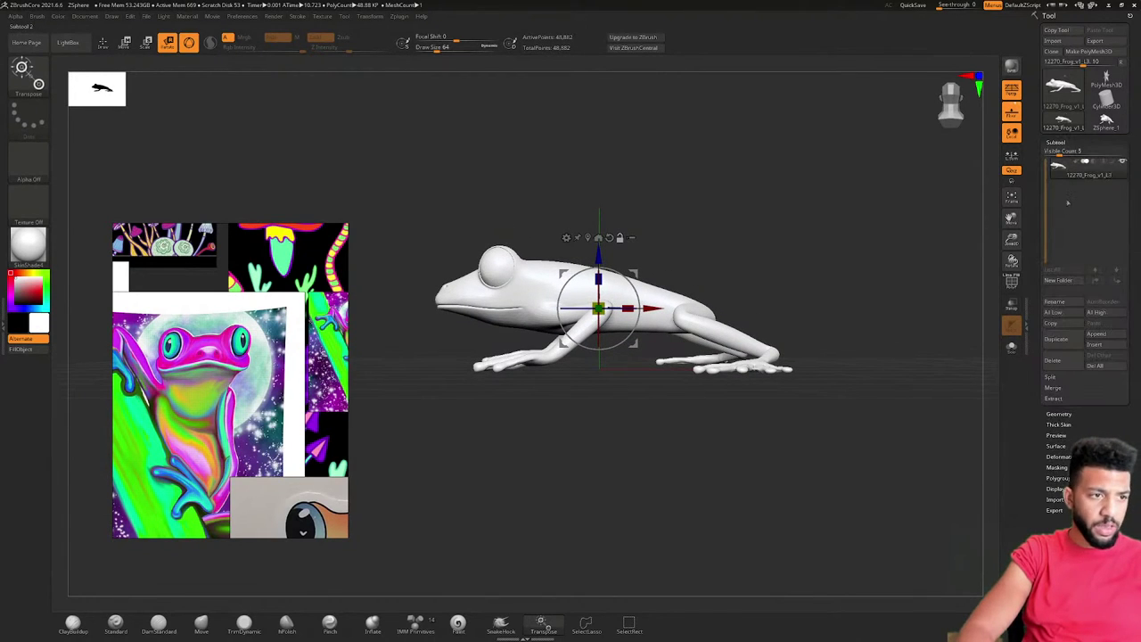
right_drag(580, 249, 631, 256)
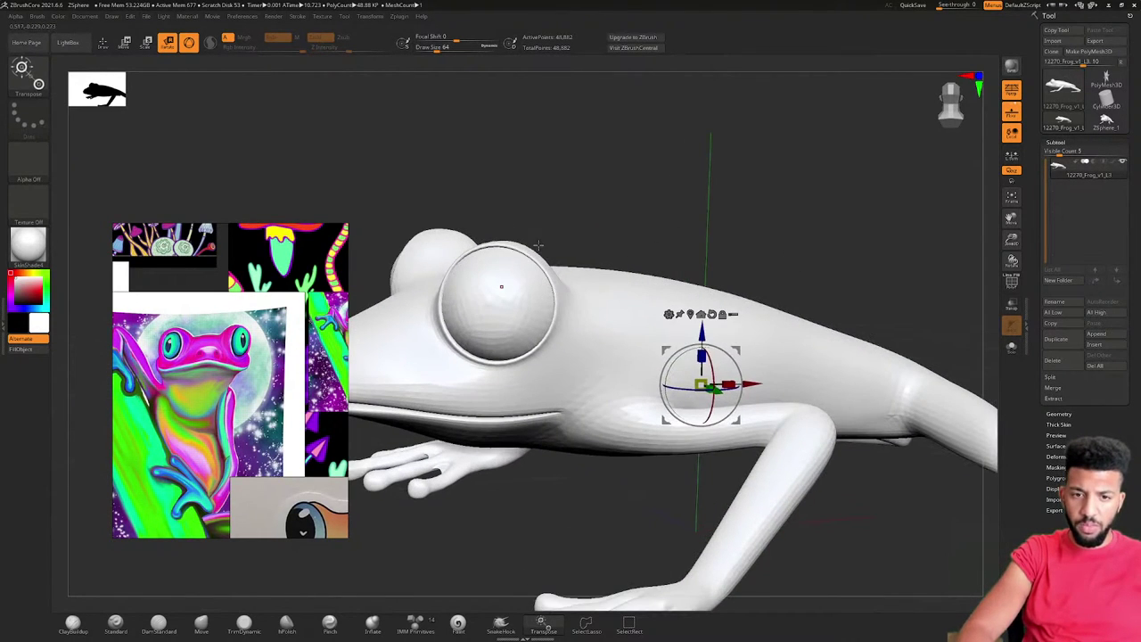
key(q)
key(ctrl+z)
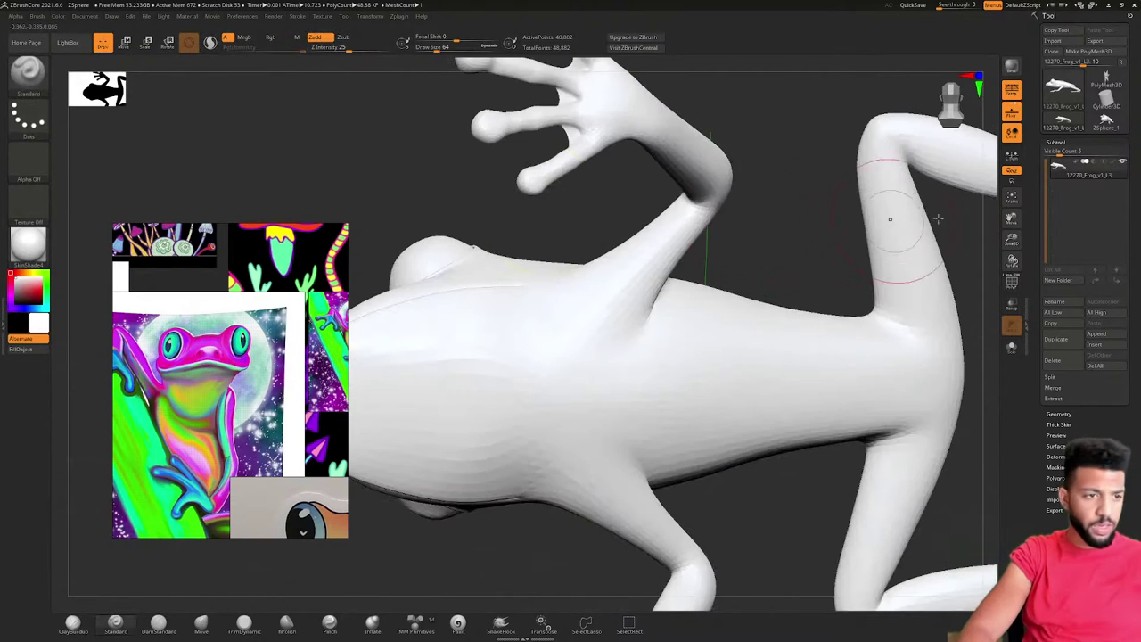
Rotate the imported frog with the Rotate gizmo so that it rests upright on its feet
right_drag(443, 250, 479, 250)
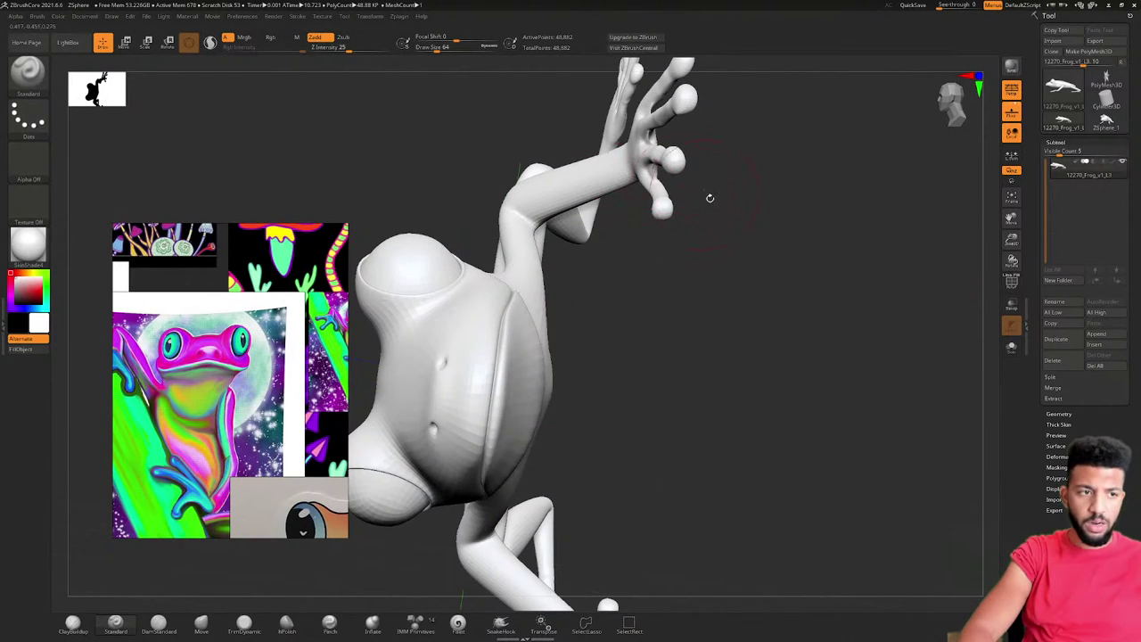
drag(709, 198, 873, 171)
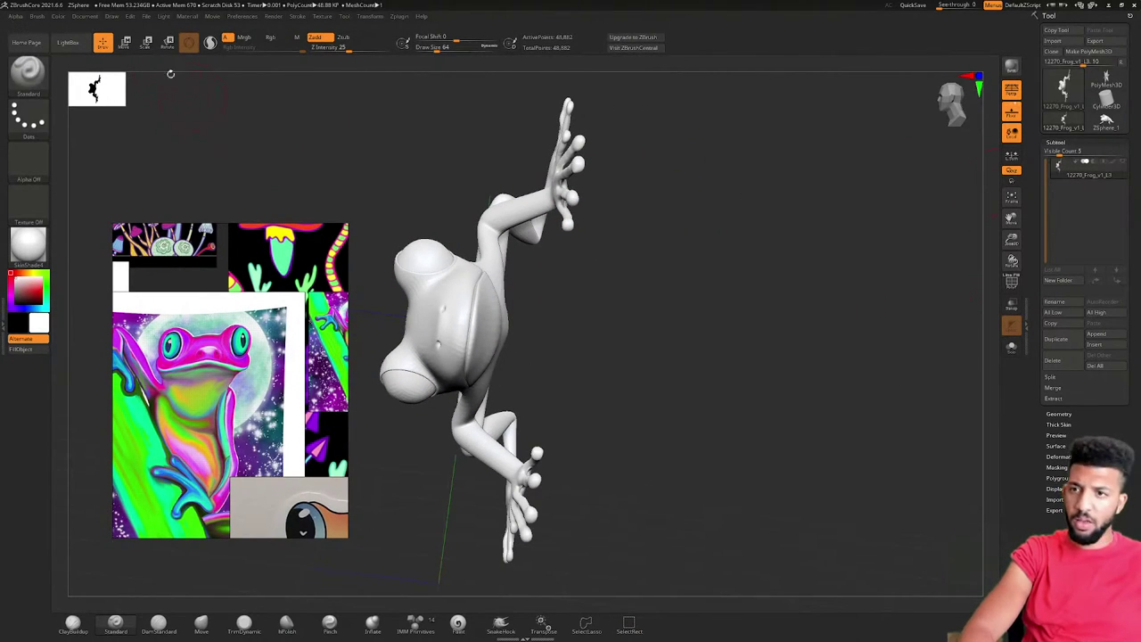
click(167, 42)
shift+drag(590, 296, 584, 295)
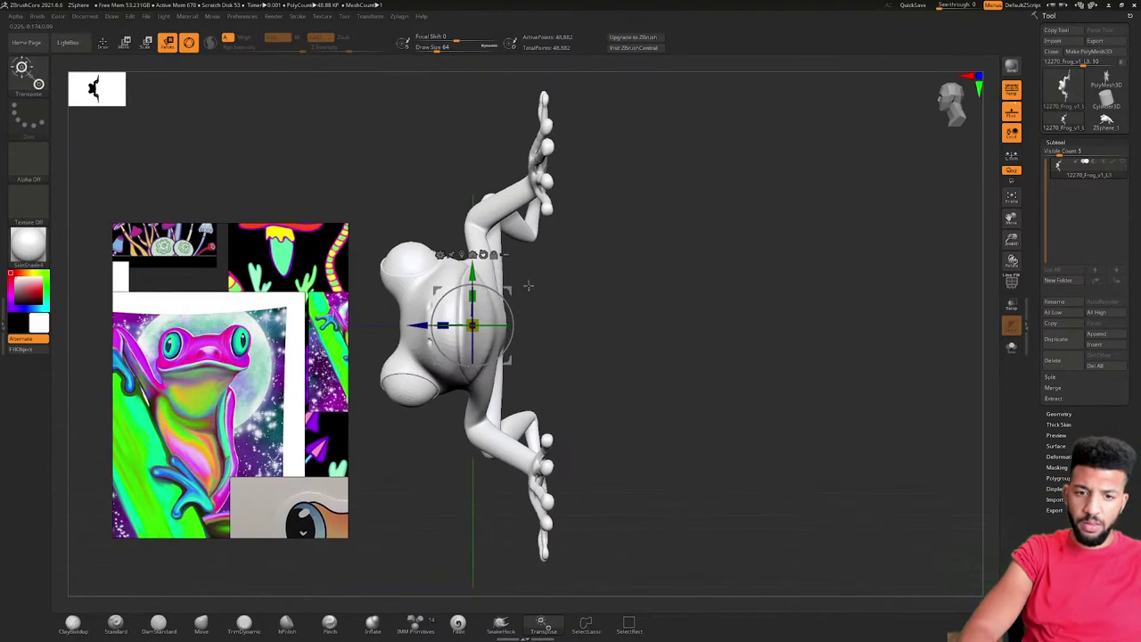
drag(500, 298, 501, 355)
drag(624, 290, 669, 258)
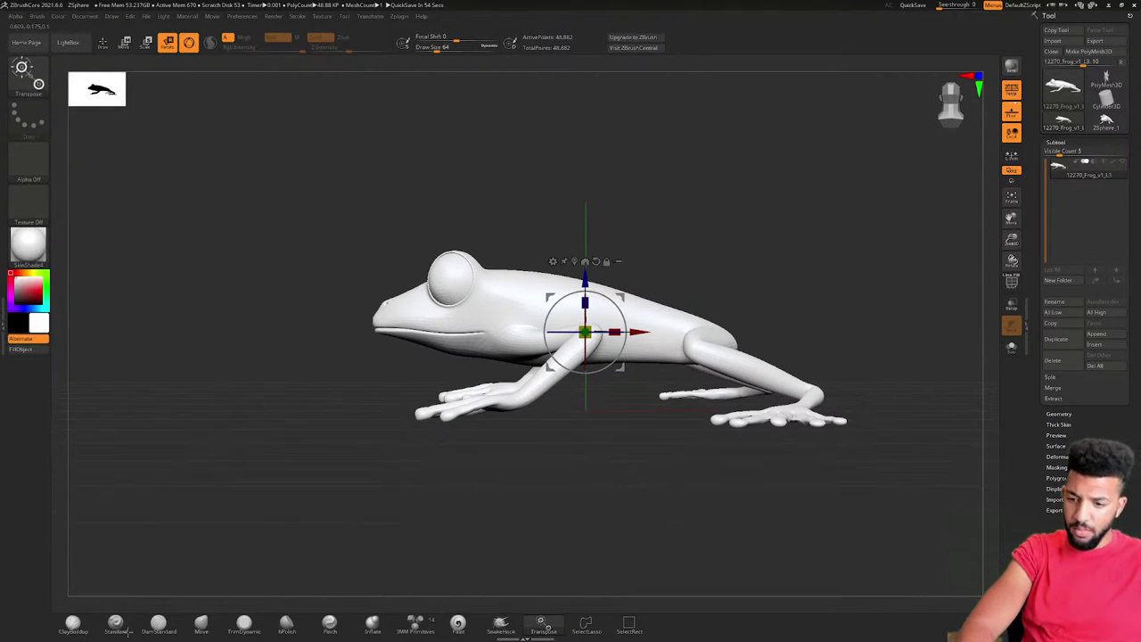
Enlarge the Move brush to a draw size of about 116, try pulling the frog's surface and undo the test strokes
click(200, 622)
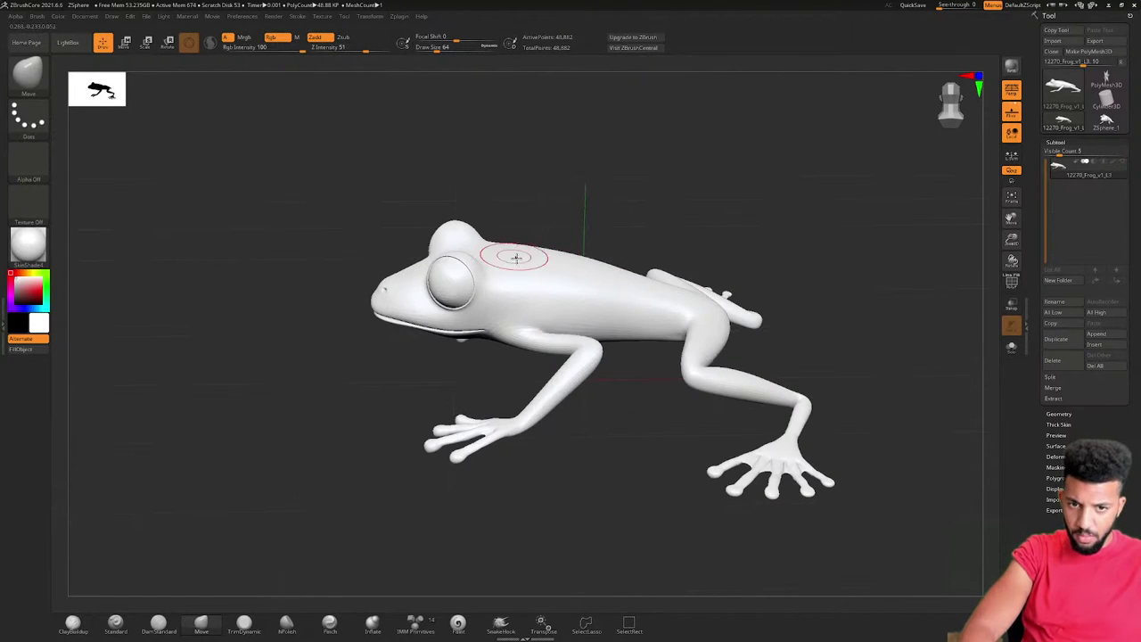
drag(509, 255, 526, 225)
key(ctrl+z)
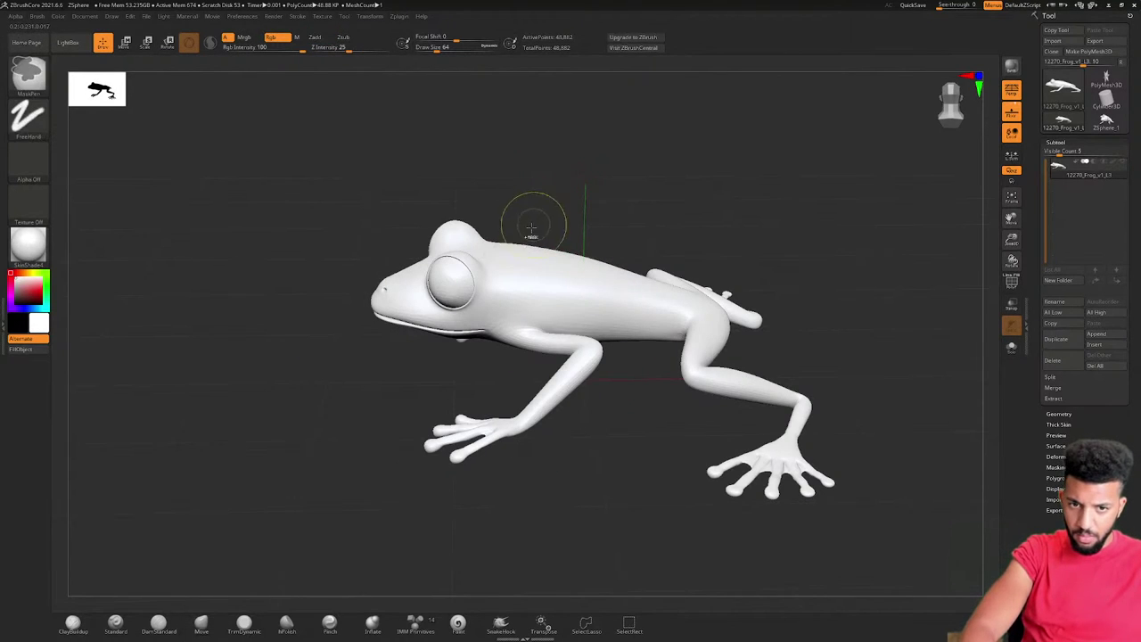
ctrl+right_drag(528, 270, 526, 271)
key(space)
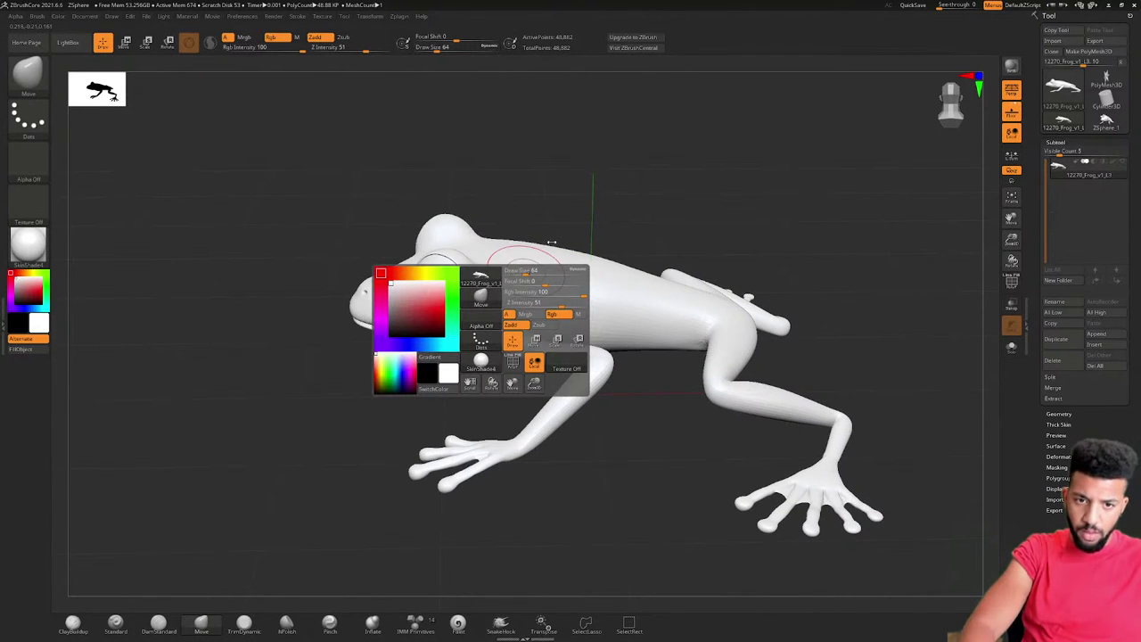
mouse_move(542, 283)
mouse_down()
mouse_move(524, 266)
mouse_move(609, 81)
mouse_up()
key(space)
mouse_move(622, 159)
right_down()
mouse_move(668, 166)
mouse_move(657, 164)
right_up()
key(ctrl+z)
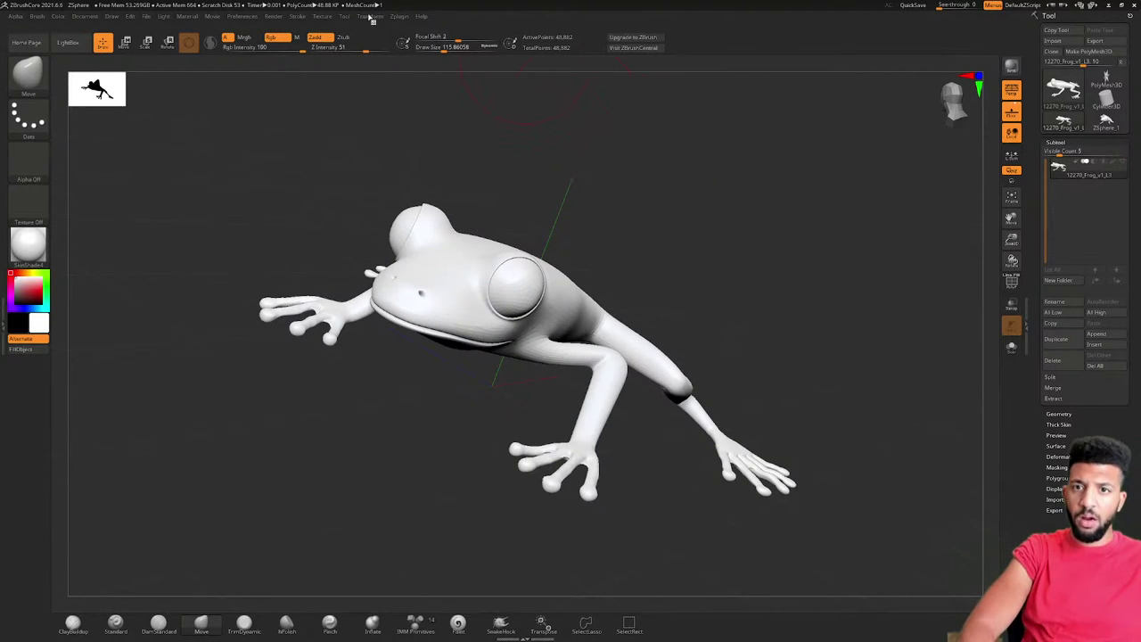
Switch the sculpting symmetry to the Z axis, test it with a Move stroke on the frog's head and undo the stroke
click(370, 18)
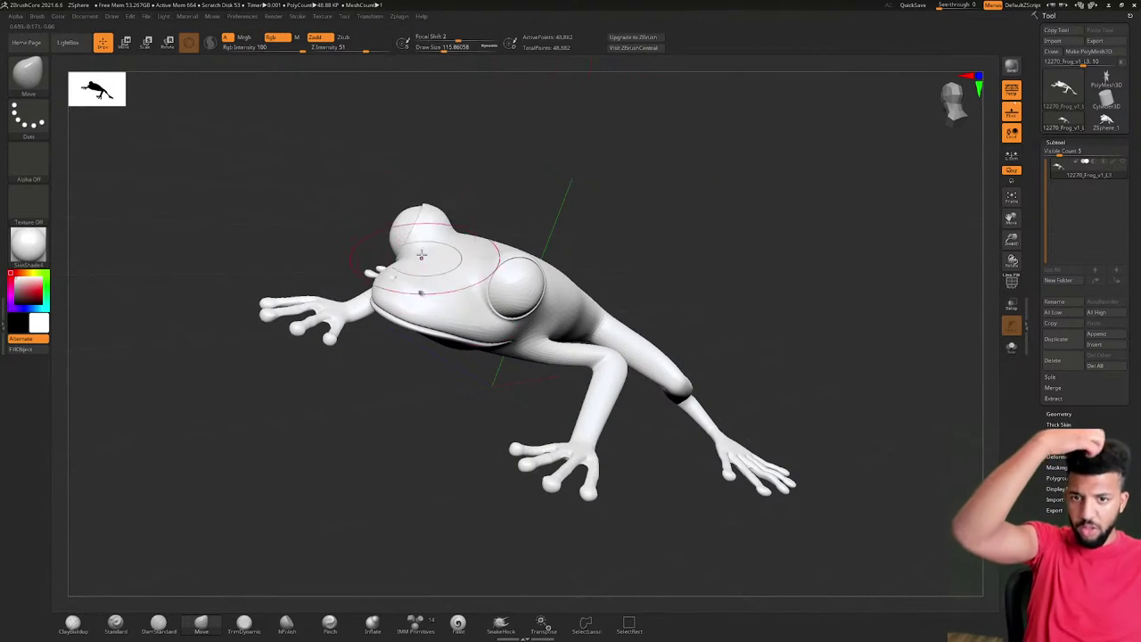
click(371, 18)
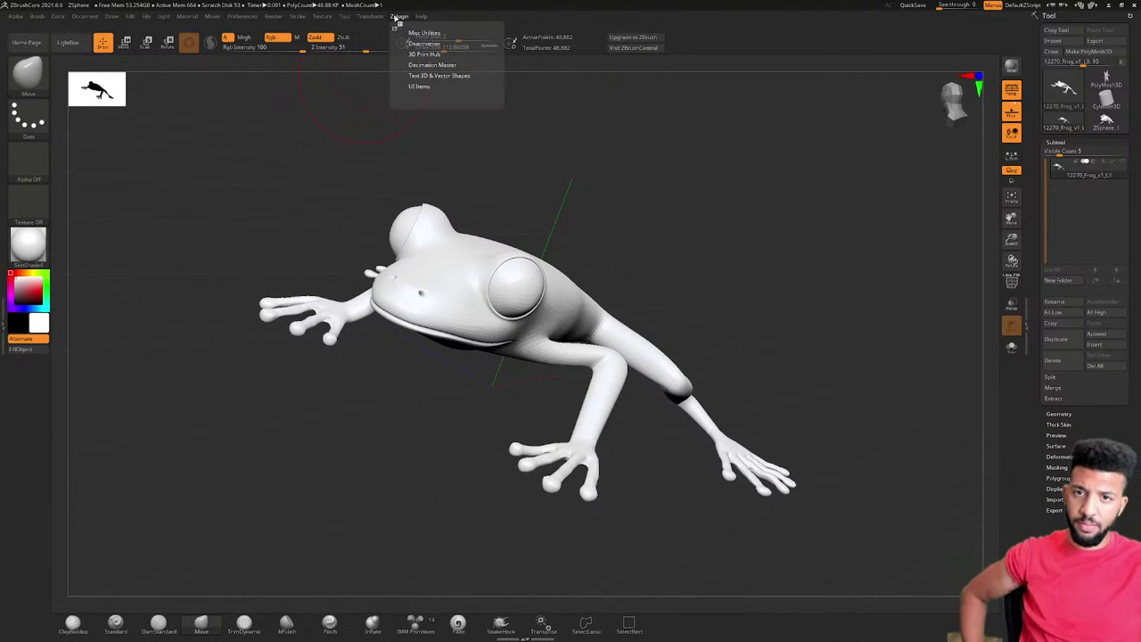
click(404, 229)
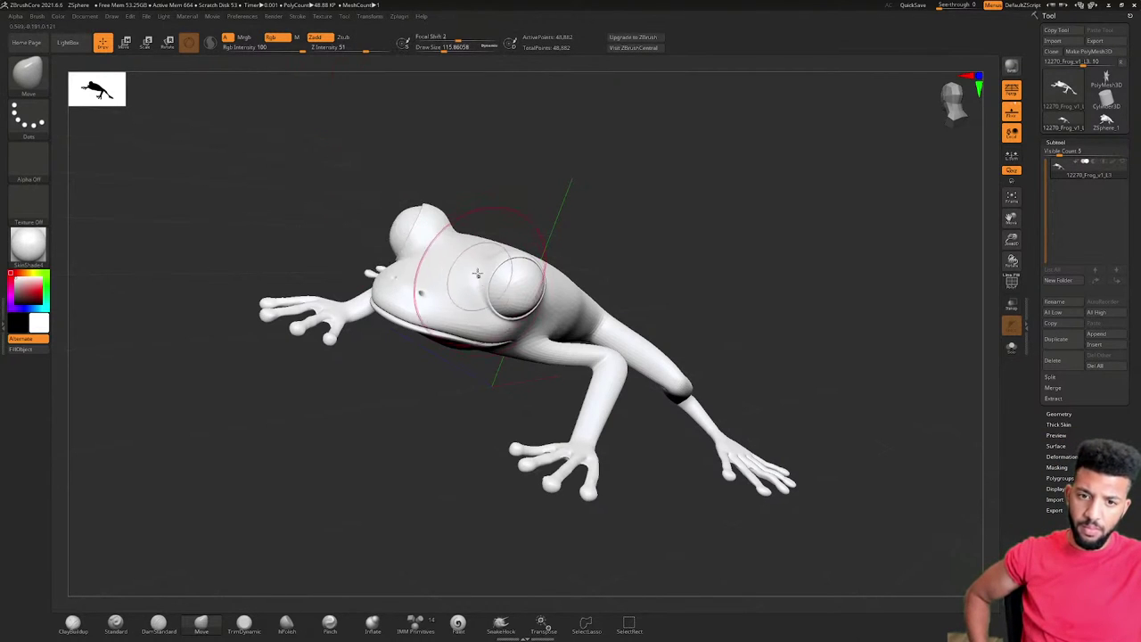
click(371, 16)
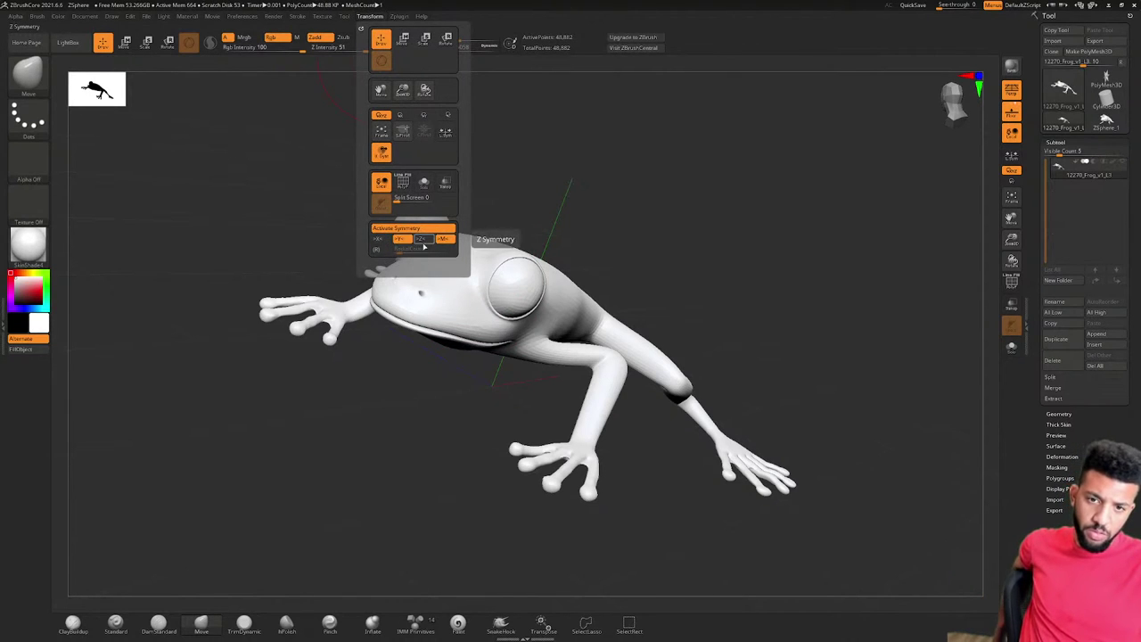
mouse_move(467, 269)
mouse_down()
mouse_move(488, 252)
mouse_move(494, 272)
mouse_move(515, 221)
mouse_move(544, 209)
mouse_up()
key(ctrl+z)
key(ctrl+shift+z)
key(ctrl+z)
Try reshaping the frog's jaw, mouth corner, head top and eye rims symmetrically with the Move brush
ctrl+right_drag(544, 210, 601, 206)
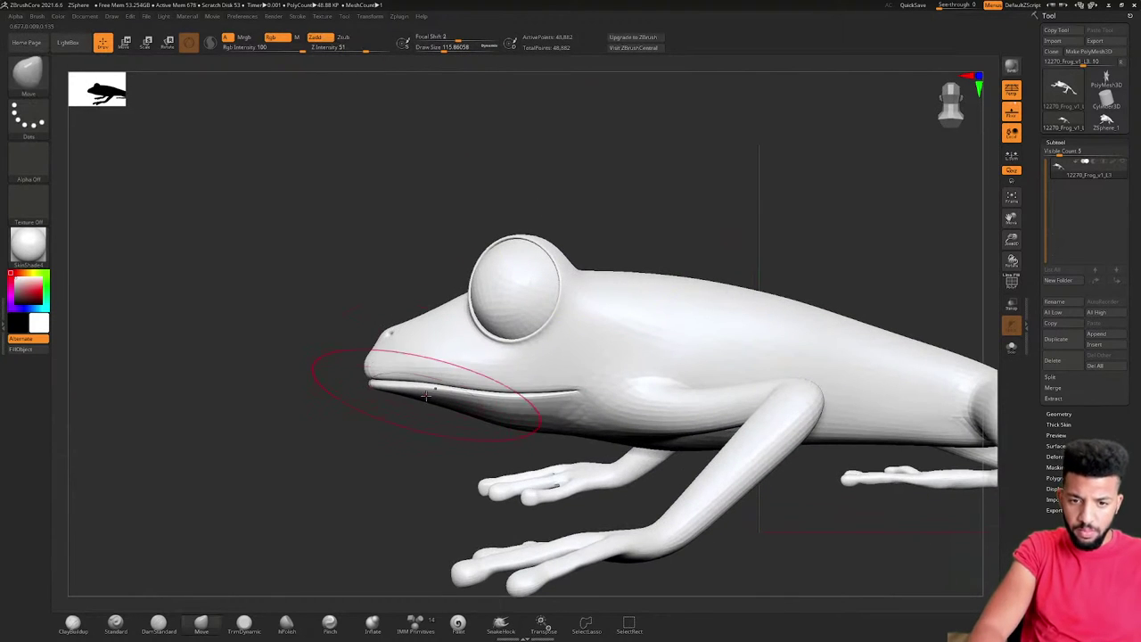
drag(434, 399, 435, 443)
key(ctrl+z)
right_drag(592, 312, 615, 337)
drag(580, 391, 589, 368)
right_drag(609, 191, 629, 204)
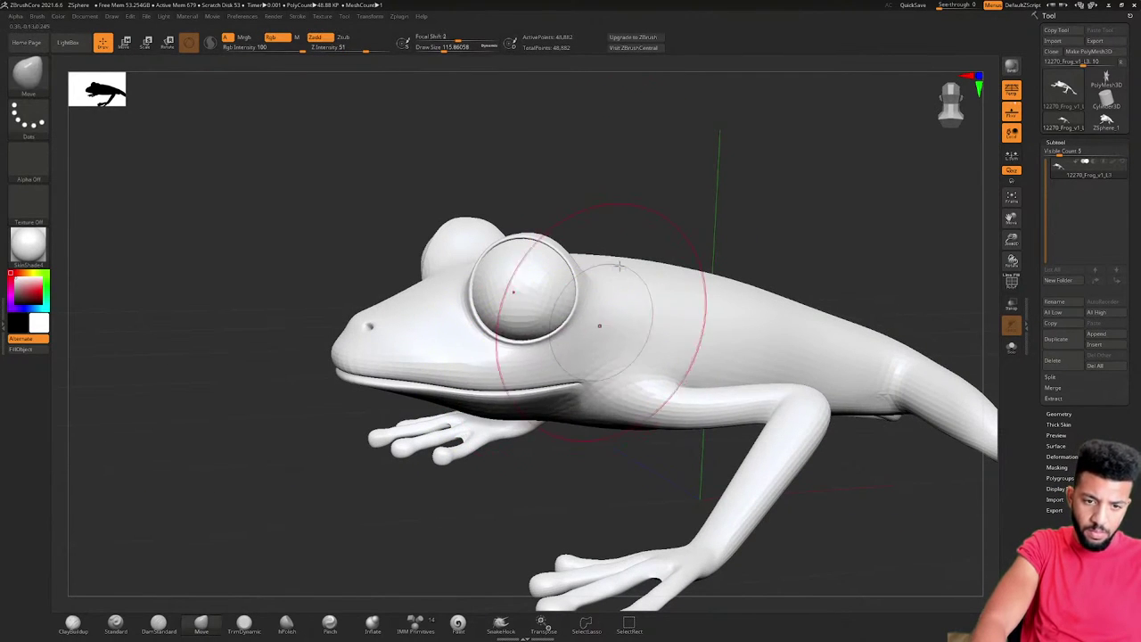
right_drag(593, 348, 472, 303)
drag(472, 267, 470, 239)
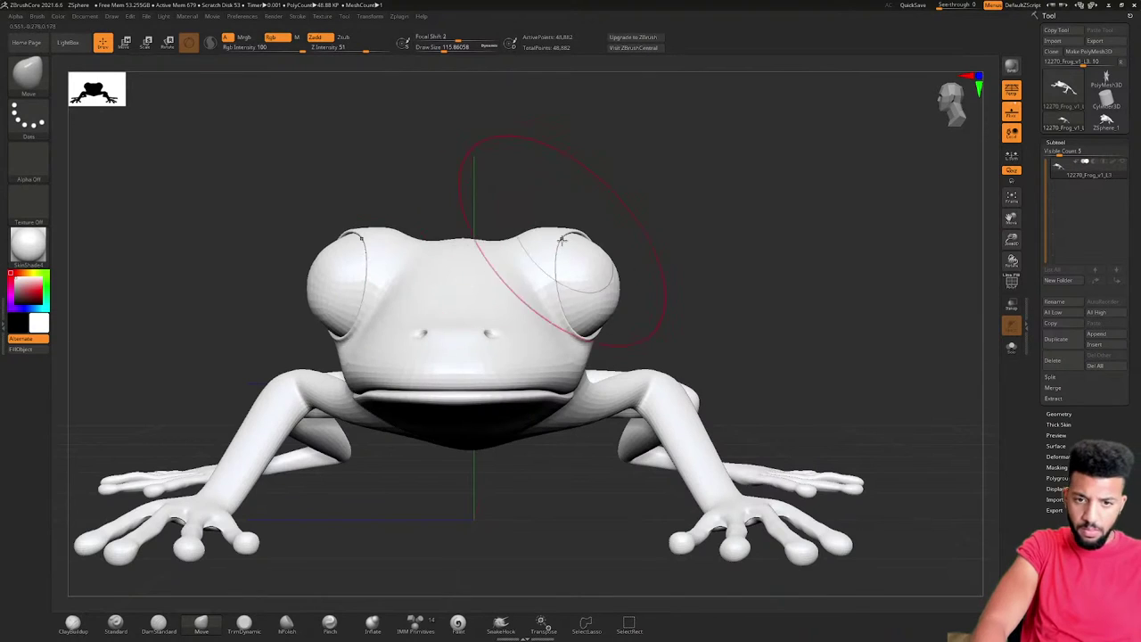
drag(562, 240, 577, 249)
right_drag(695, 289, 621, 301)
mouse_move(708, 241)
ctrl+right_down()
mouse_move(599, 253)
mouse_move(635, 261)
ctrl+right_up()
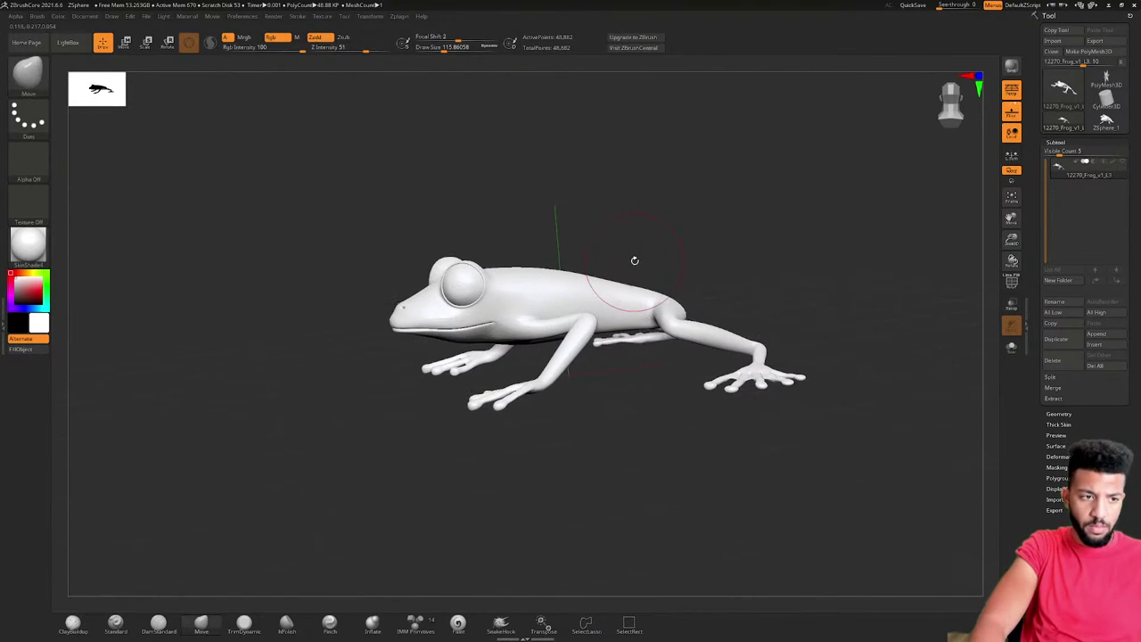
Display the frog's polygon wireframe and examine the mesh around the head from the front and side
click(1011, 288)
right_drag(682, 222, 777, 218)
ctrl+right_drag(410, 210, 461, 206)
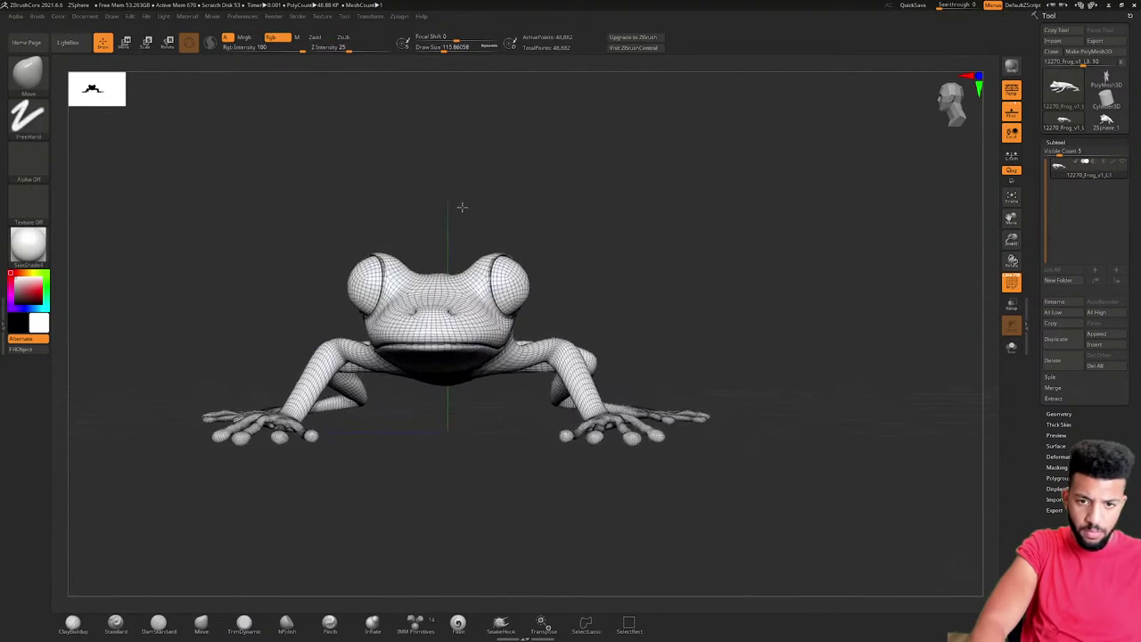
right_drag(553, 230, 459, 237)
ctrl+right_drag(499, 233, 590, 228)
mouse_move(590, 228)
right_down()
mouse_move(680, 216)
mouse_move(624, 245)
right_up()
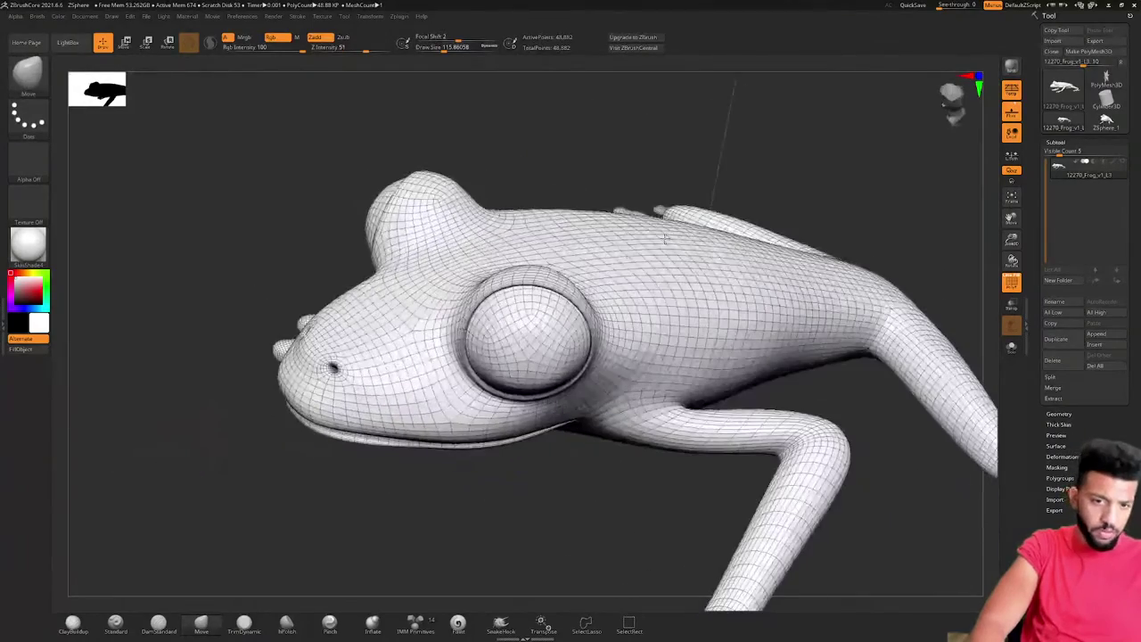
Try pulling the frog's back upward with the Move brush and undo the last stroke
drag(655, 234, 633, 196)
right_drag(677, 204, 613, 247)
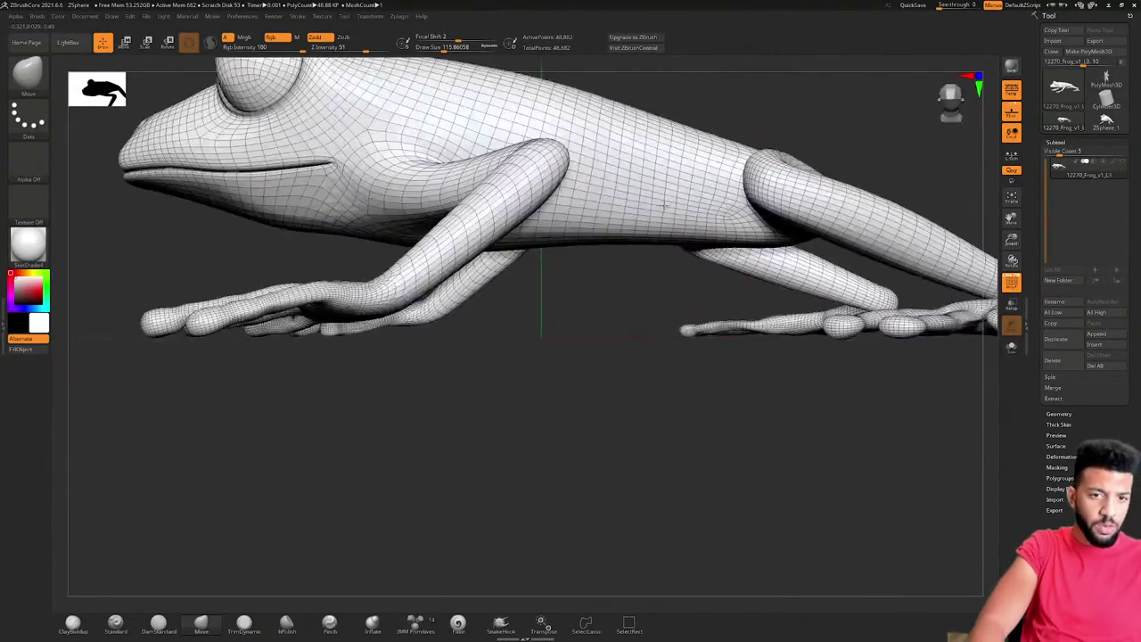
right_drag(561, 328, 588, 205)
drag(605, 161, 597, 137)
key(ctrl+z)
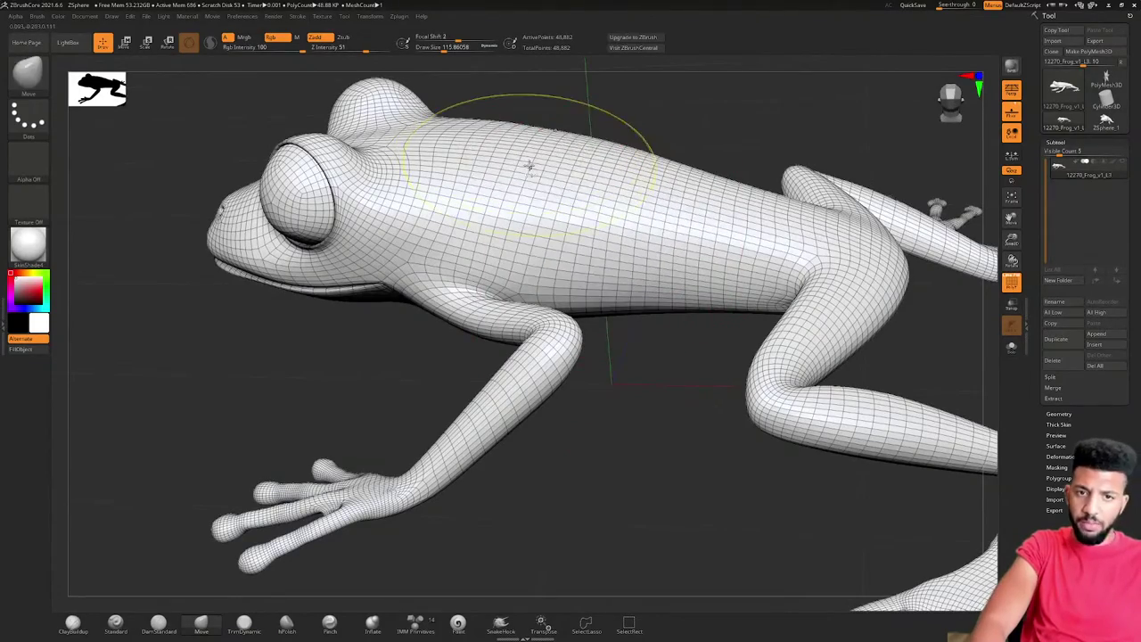
Examine the frog's wireframe from the underside of the mouth, the back and the side
mouse_move(512, 170)
ctrl+right_down()
mouse_move(466, 201)
mouse_move(420, 361)
mouse_move(369, 323)
ctrl+right_up()
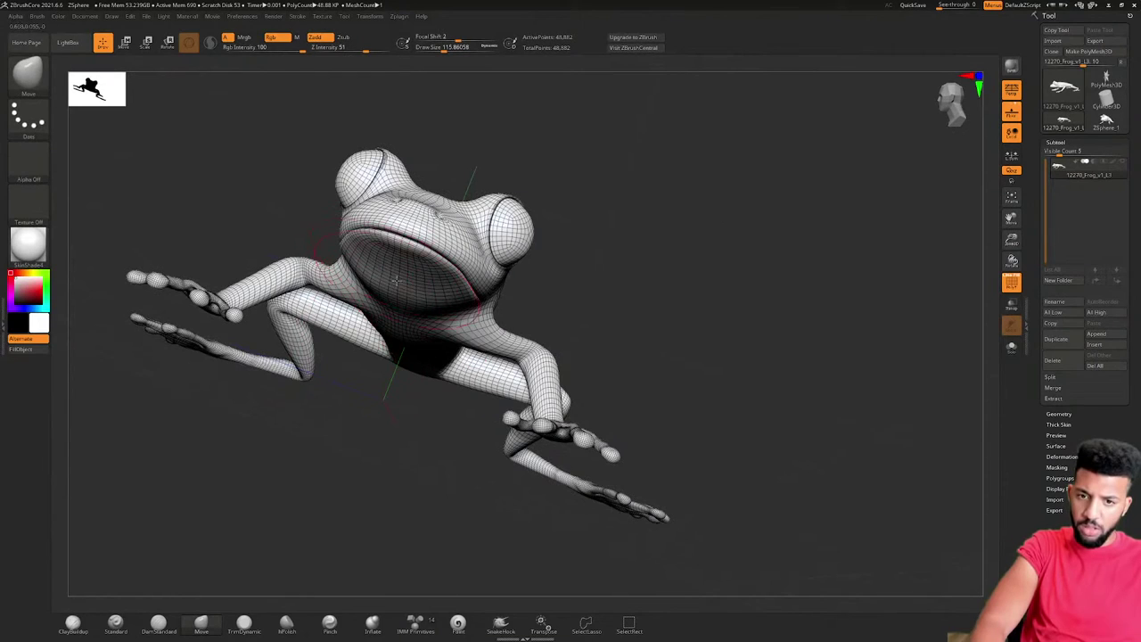
ctrl+drag(360, 337, 413, 290)
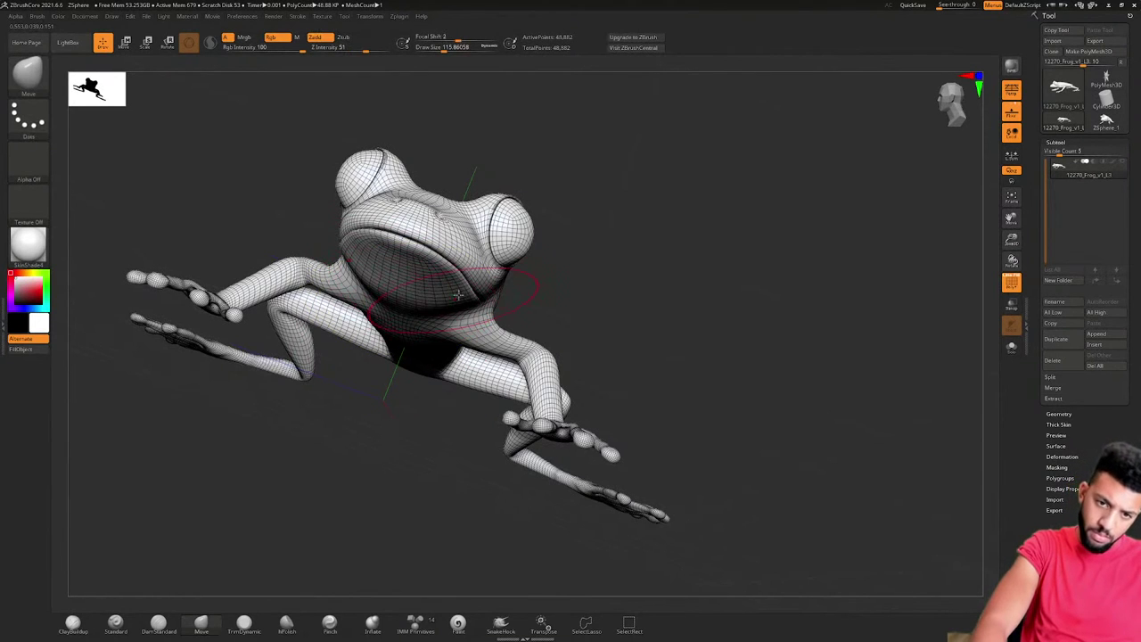
right_drag(458, 295, 397, 358)
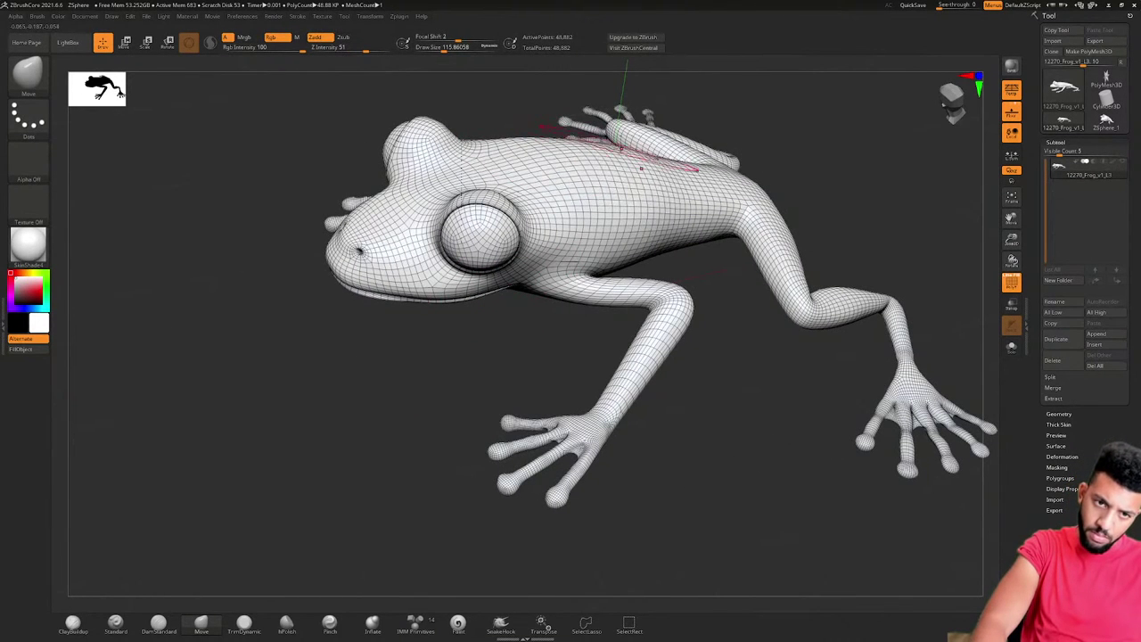
mouse_move(725, 204)
right_down()
mouse_move(704, 192)
mouse_move(788, 199)
right_up()
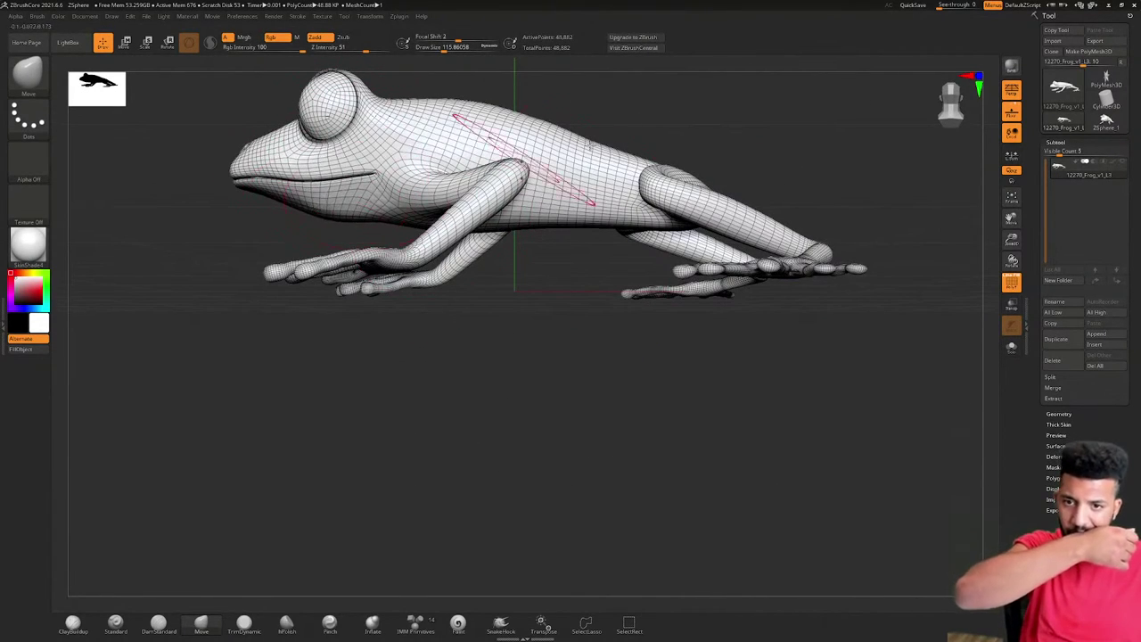
mouse_move(723, 170)
mouse_down()
mouse_move(754, 193)
mouse_move(660, 185)
mouse_move(703, 359)
mouse_up()
right_drag(703, 359, 613, 241)
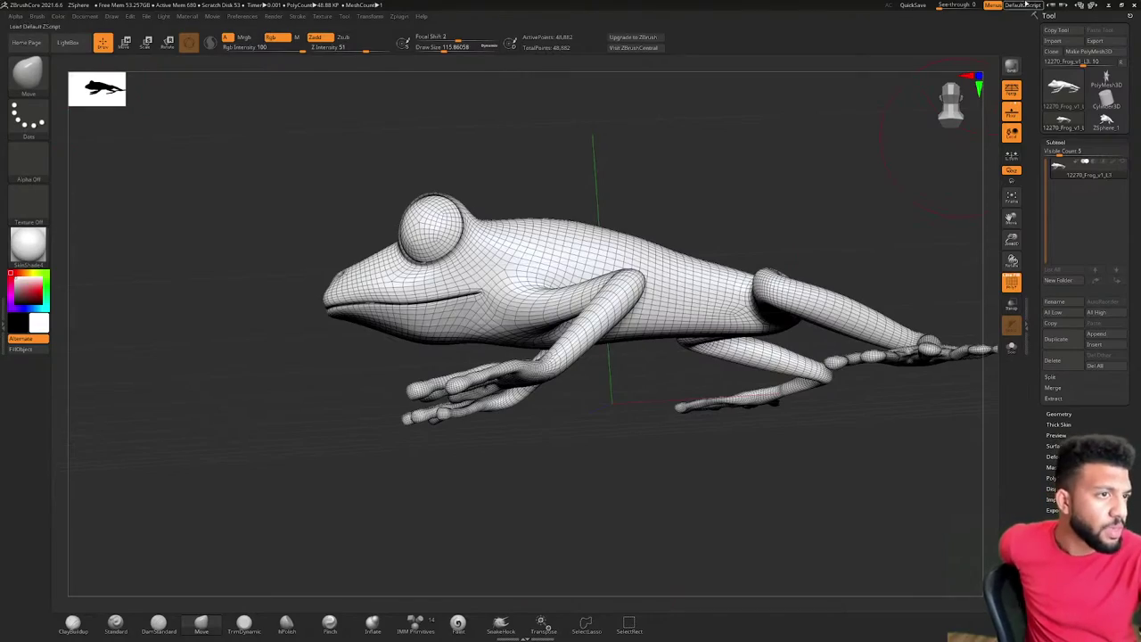
Close ZBrushCore without saving the project and switch to the mushroomfrogh scene in Cinema 4D
click(1133, 5)
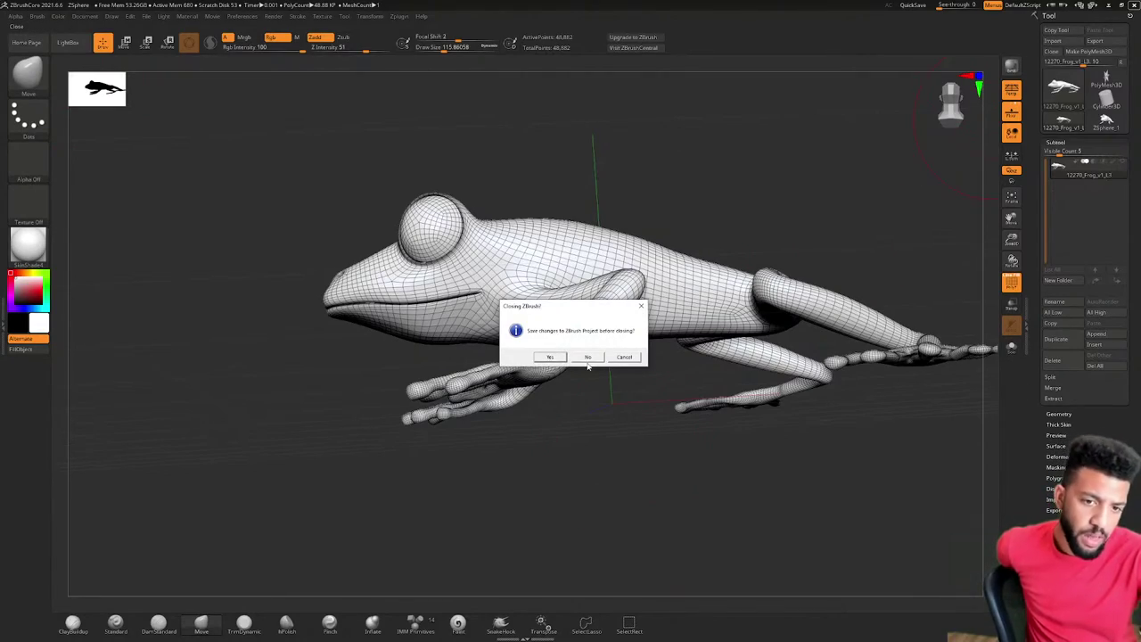
click(589, 357)
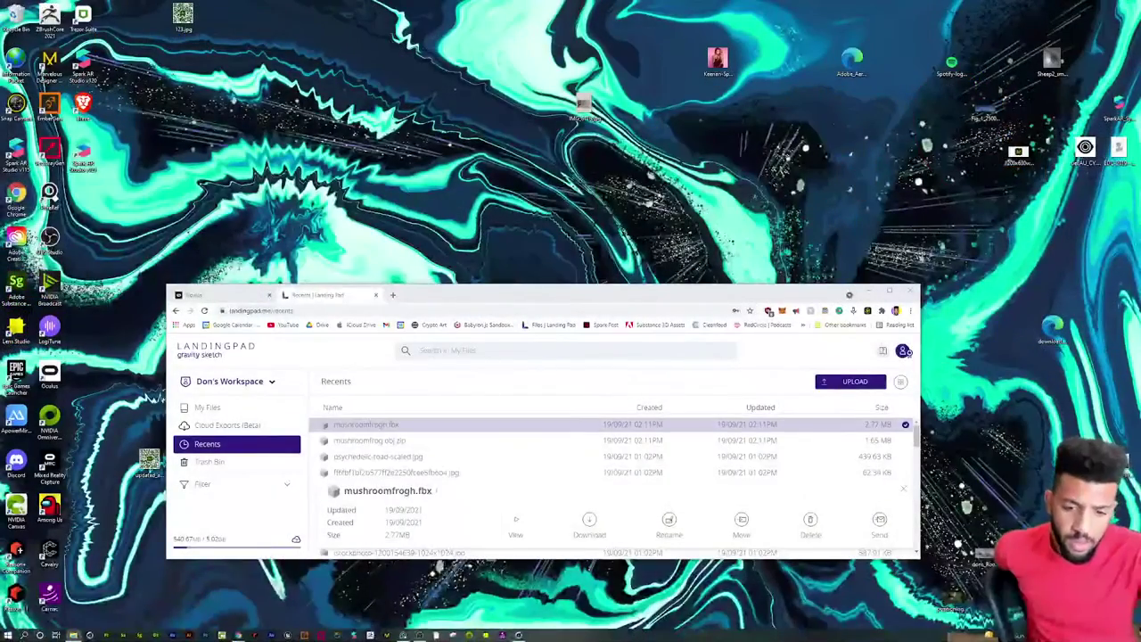
click(525, 636)
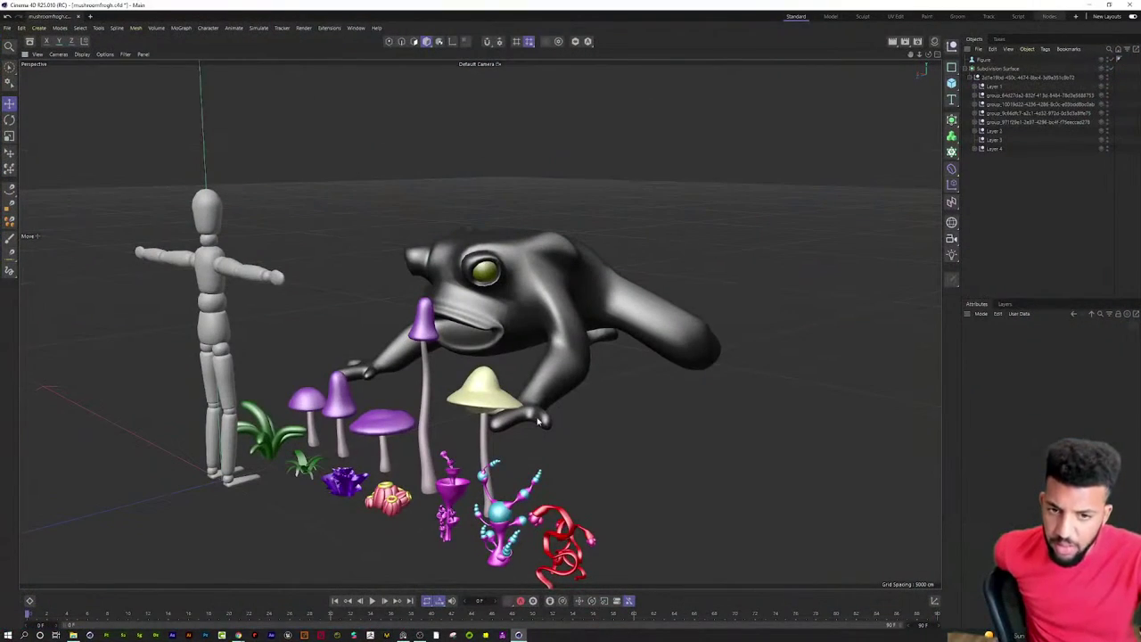
Delete the dark toad in Layer 4 from the mushroom scene
click(993, 148)
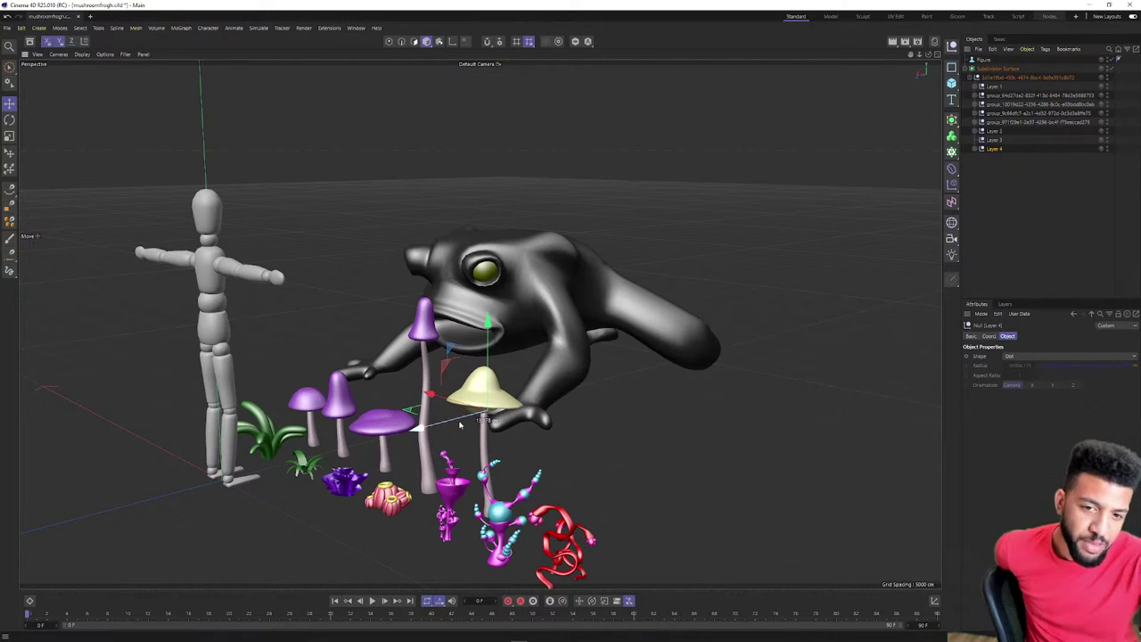
drag(419, 427, 456, 417)
key(Delete)
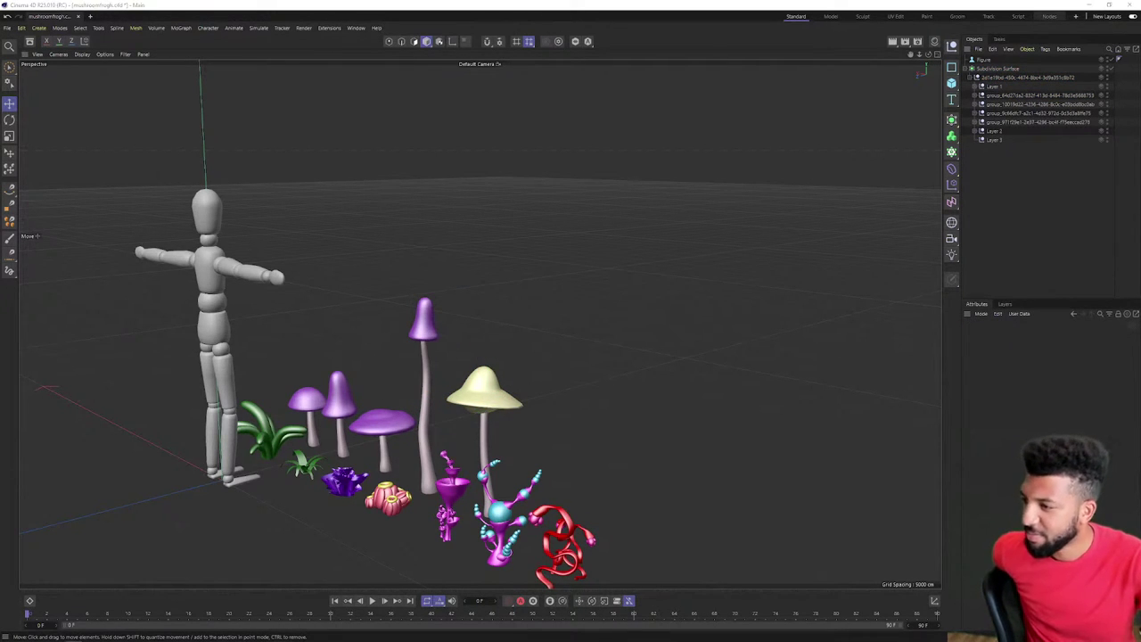
Open 12270_Frog_v1_L3.obj in Cinema 4D, accepting the import options
drag(0, 278, 0, 196)
drag(0, 305, 547, 320)
click(542, 413)
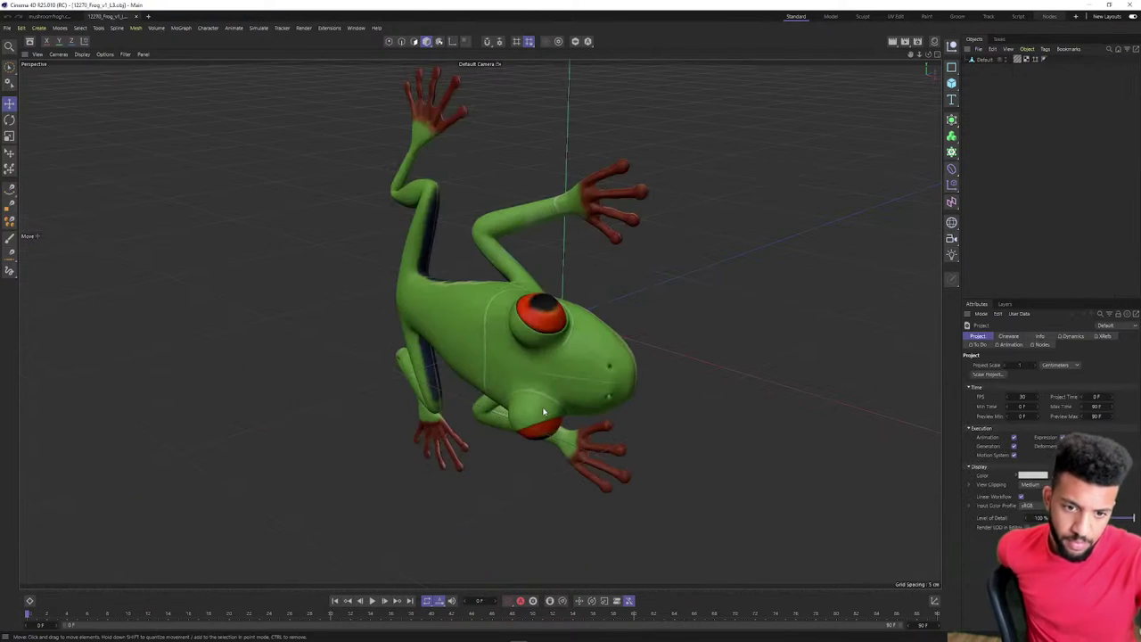
Copy the textured frog object named Default and paste it into the mushroomfrogh scene
click(984, 60)
click(8, 17)
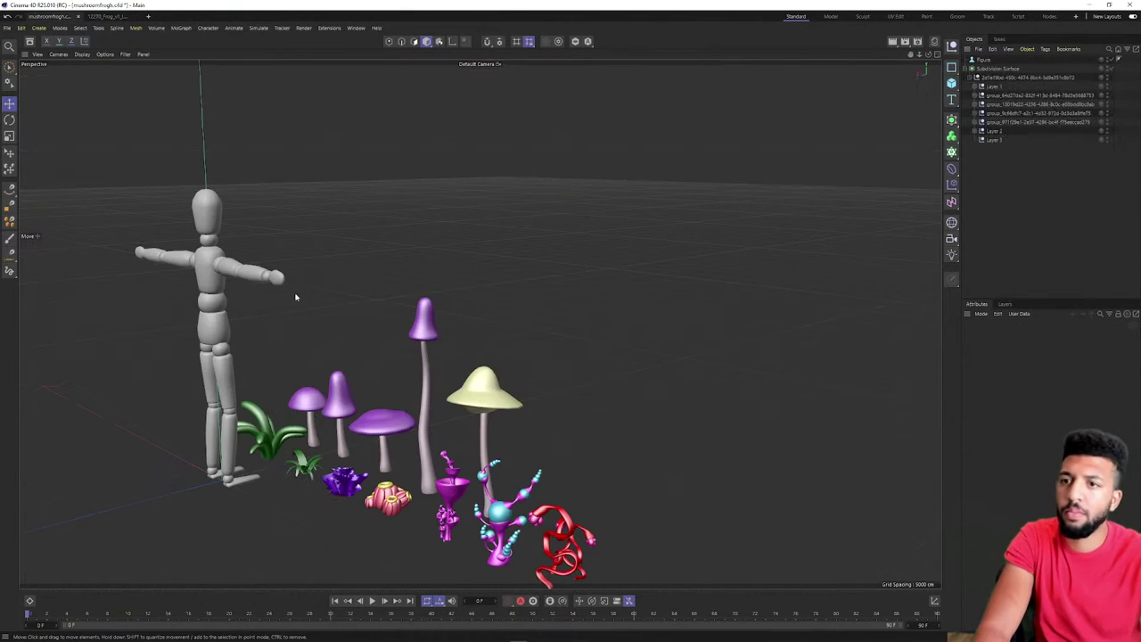
key(ctrl+v)
click(602, 365)
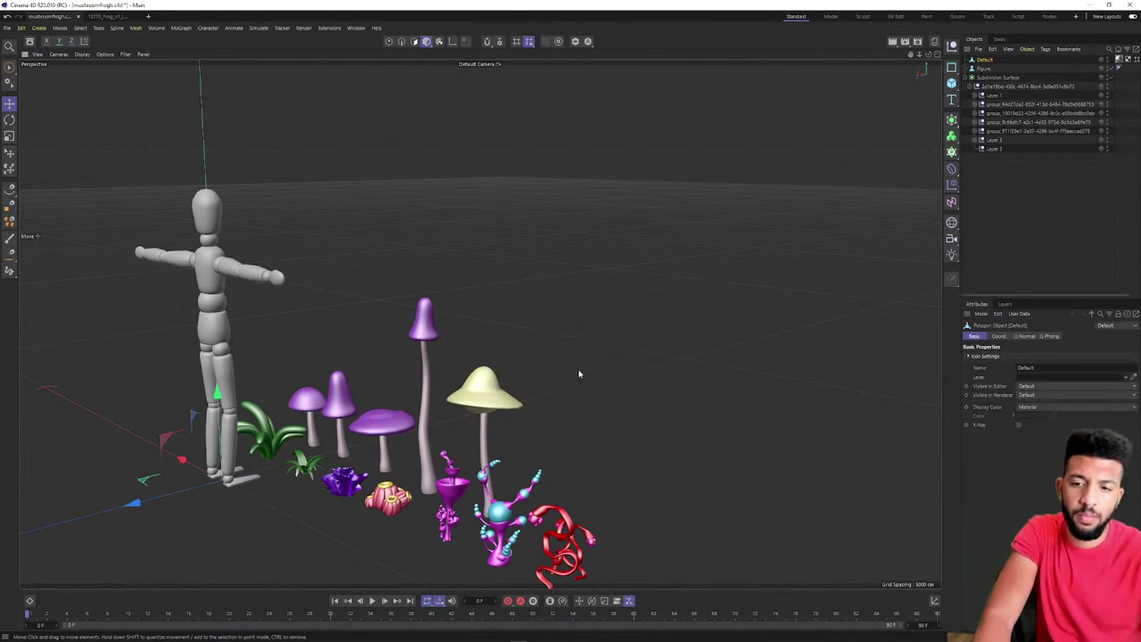
Try moving the pasted frog beside the pale mushroom and scaling it up, and undo these changes
drag(146, 497, 472, 419)
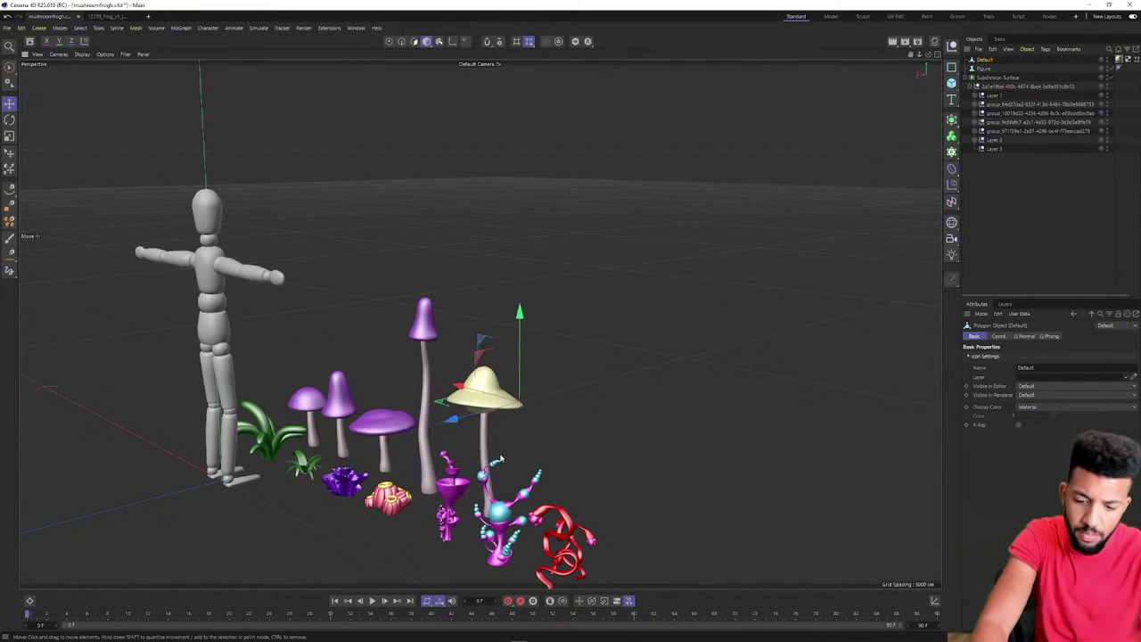
key(t)
drag(616, 402, 657, 402)
key(ctrl+z)
key(ctrl+z)
key(ctrl+z)
key(ctrl+z)
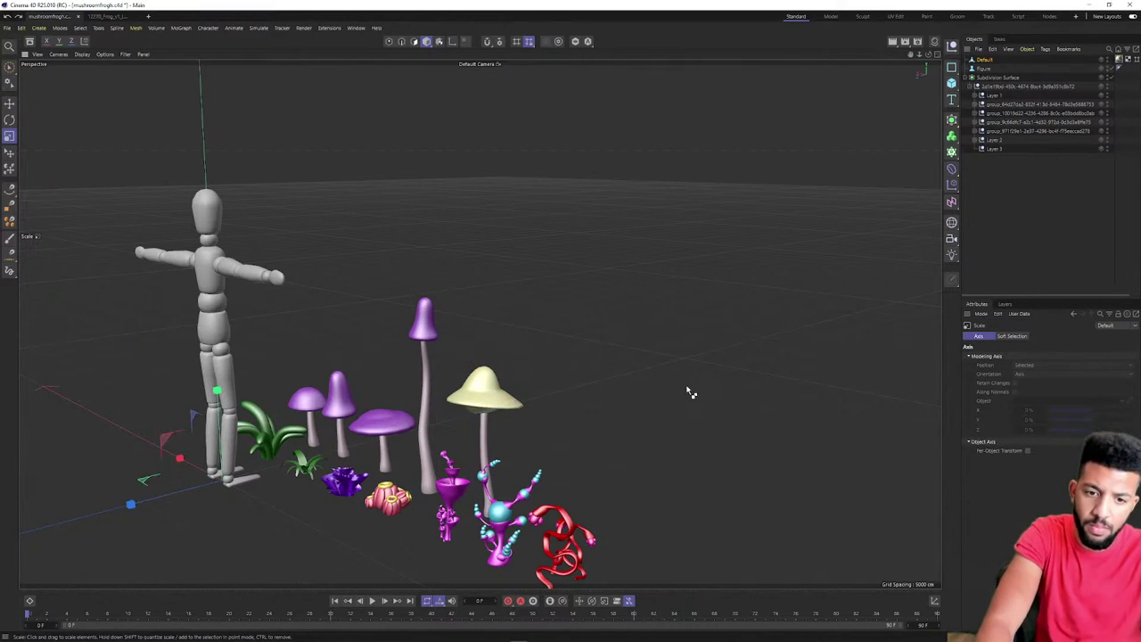
Undo the pasted frog back to the toad scene and delete the dark toad's Layer 4 again
key(ctrl+z)
key(Delete)
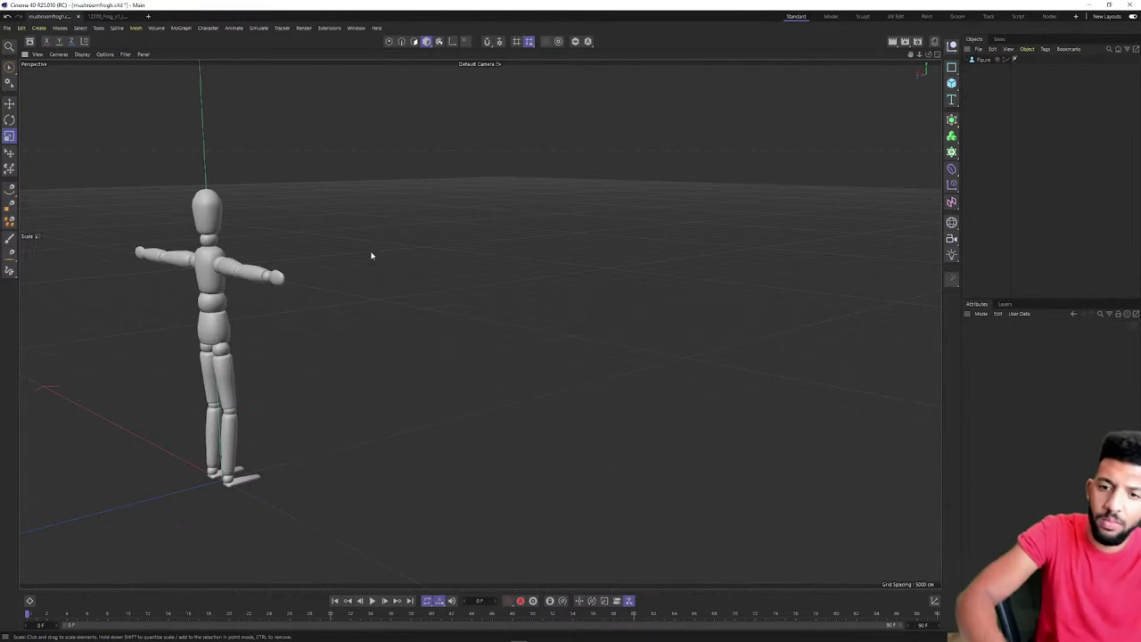
key(ctrl+y)
click(994, 148)
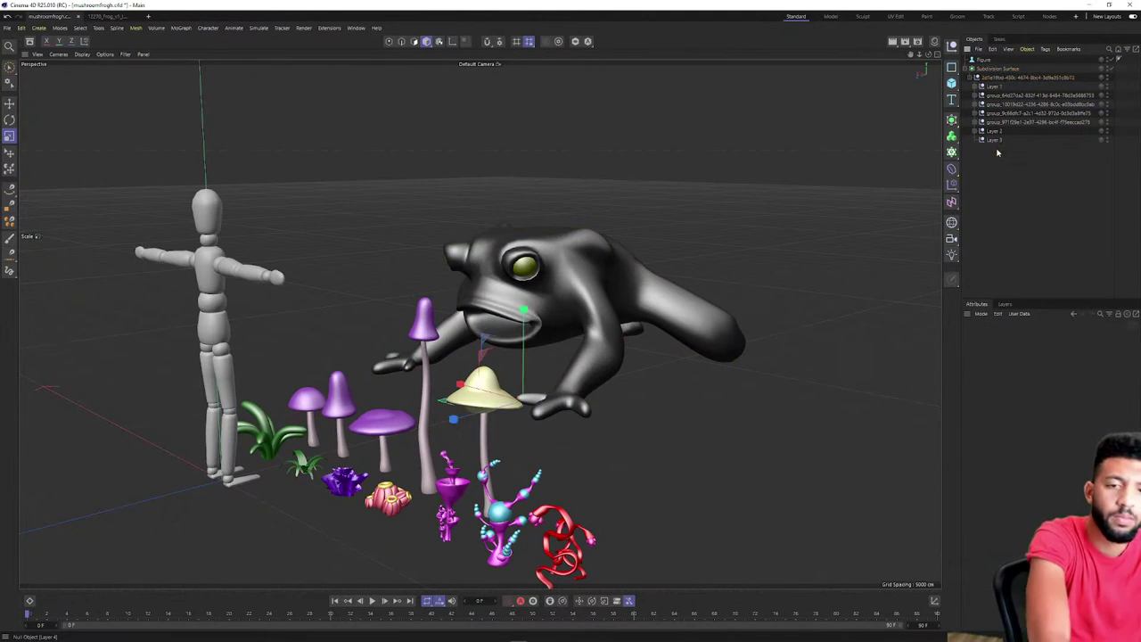
key(Delete)
Import the frog OBJ file from its folder directly into the mushroomfrogh scene with the default import options
key(alt+Tab)
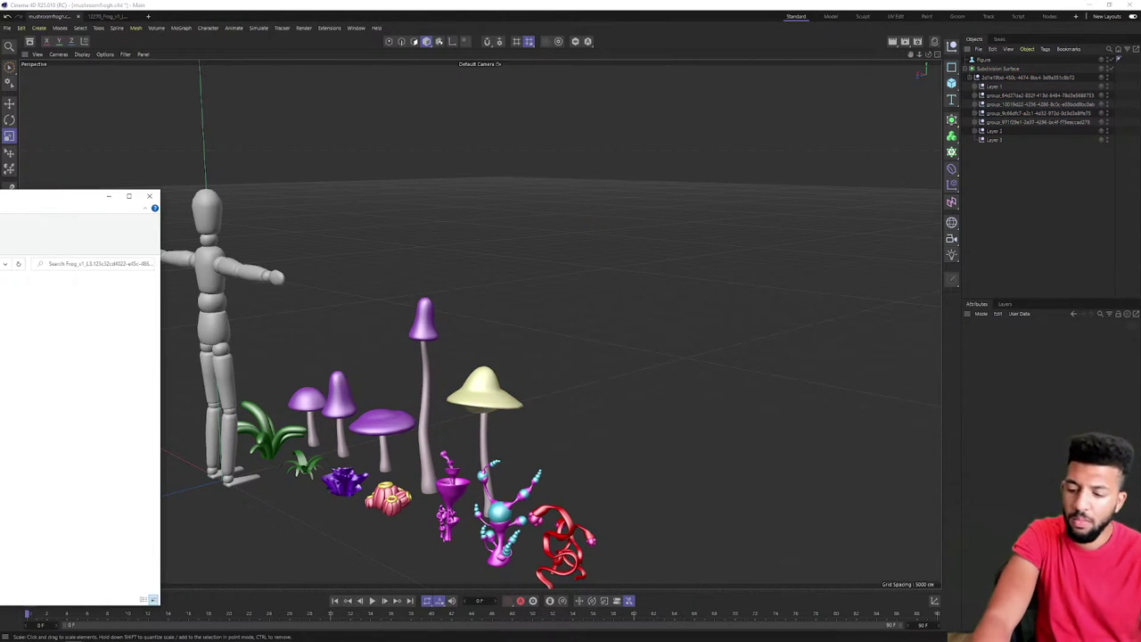
drag(113, 308, 487, 300)
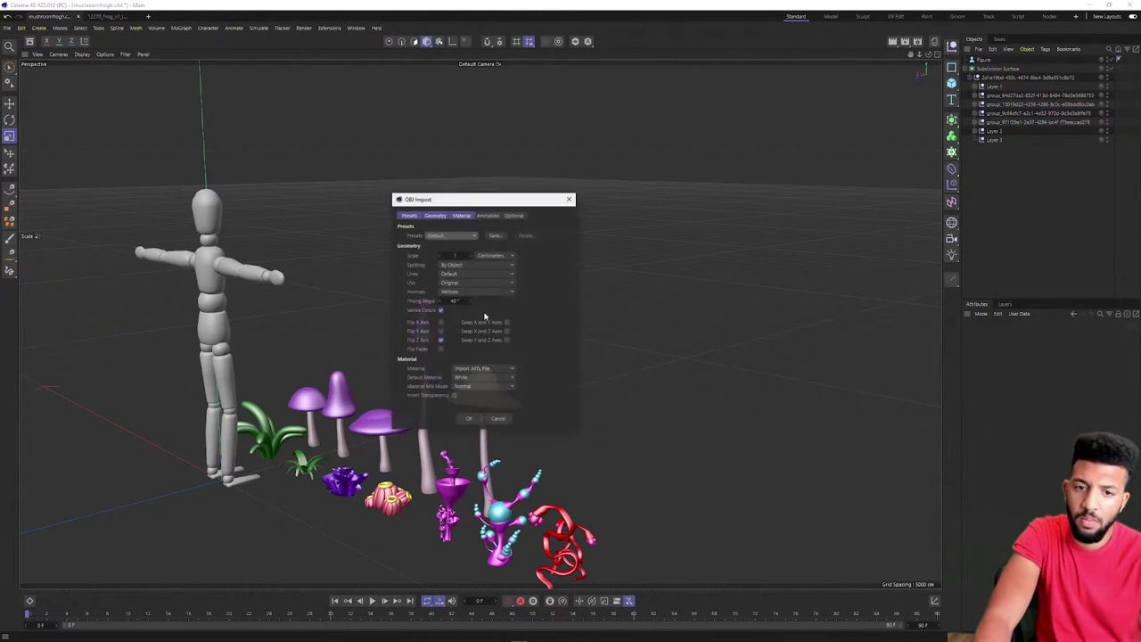
click(476, 421)
key(s)
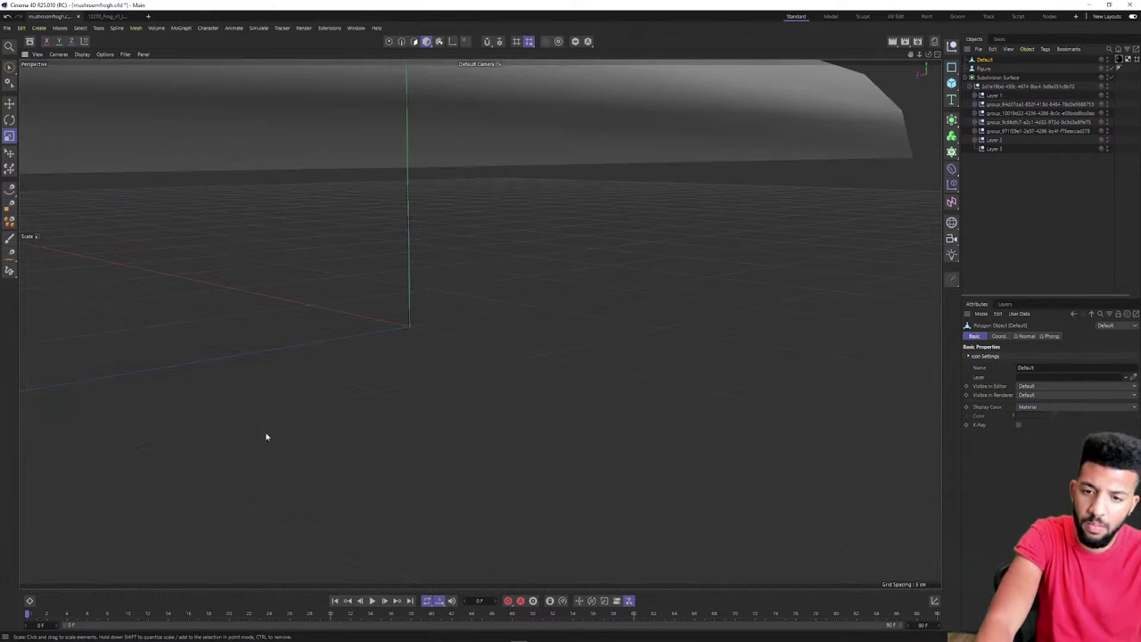
mouse_move(540, 266)
alt+right_down()
mouse_move(419, 278)
mouse_move(559, 256)
mouse_move(545, 266)
alt+right_up()
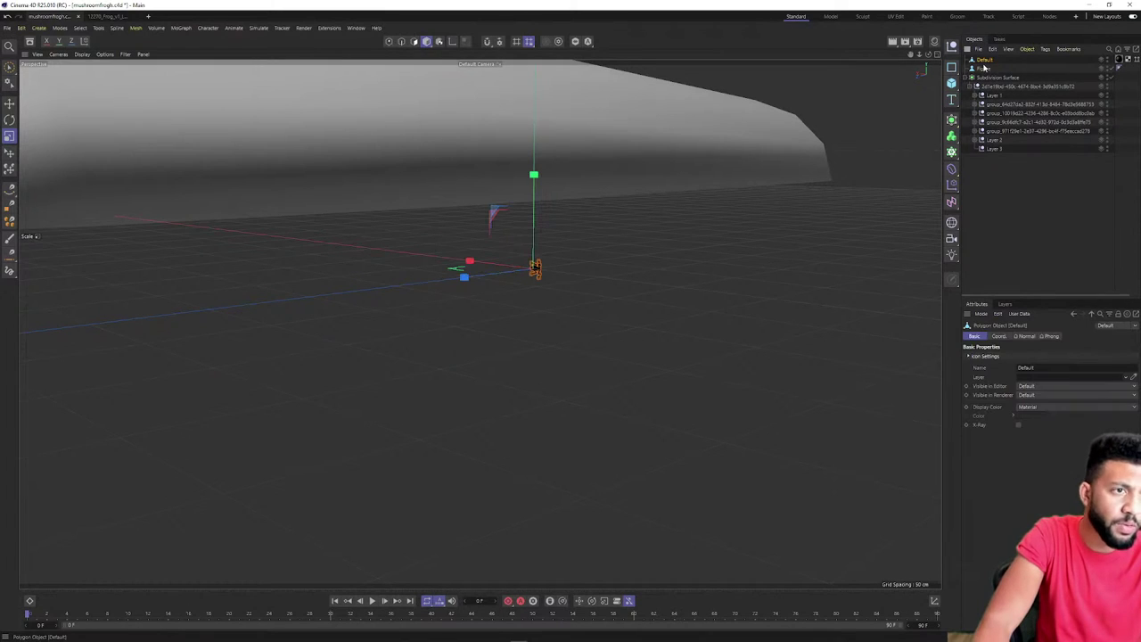
Set the imported frog object's X, Y and Z scale to 100
click(1000, 336)
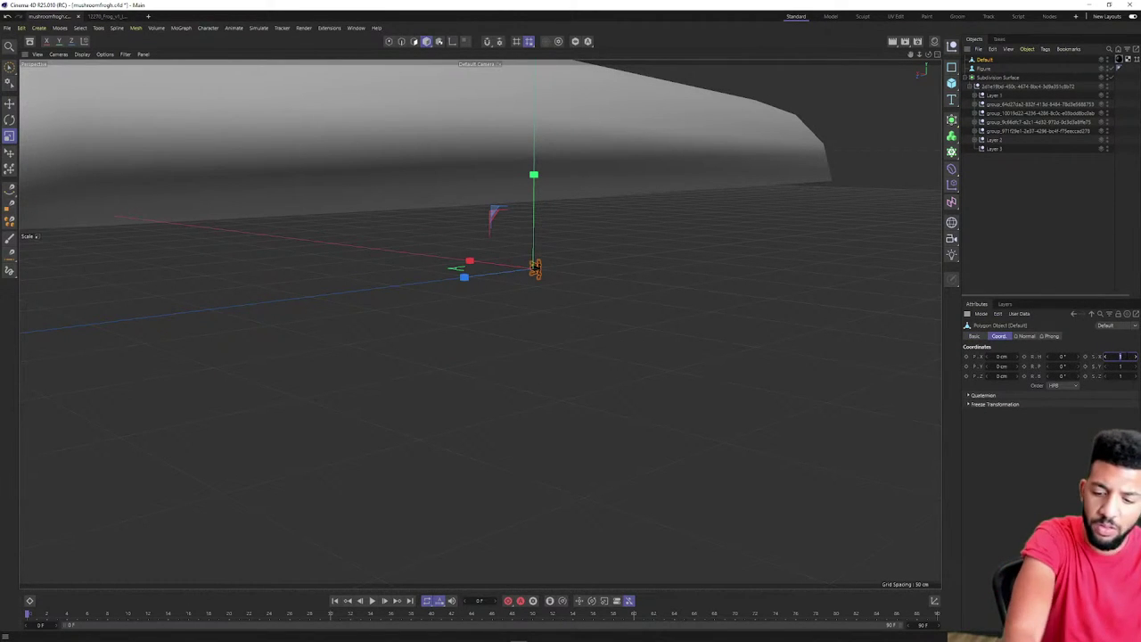
text(10)
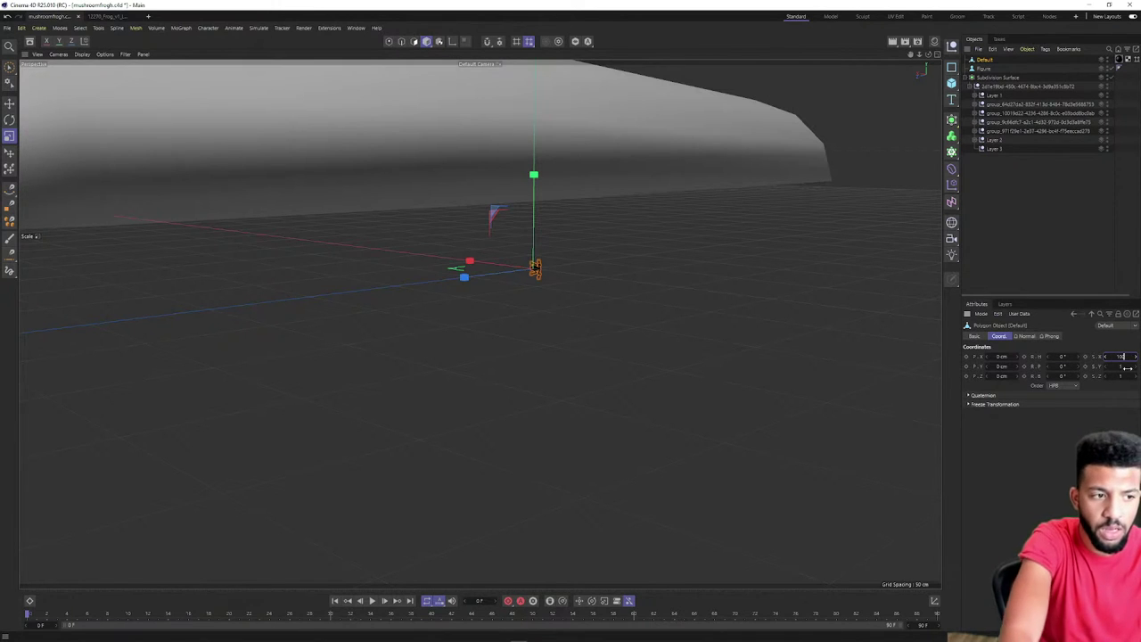
text(0)
click(1121, 365)
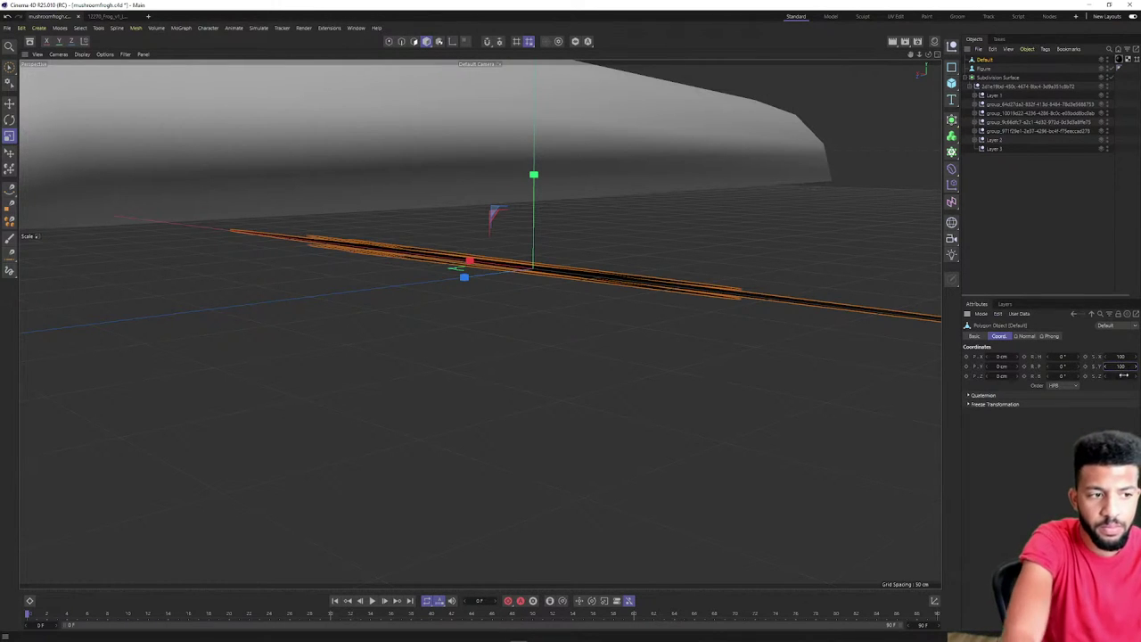
click(1122, 375)
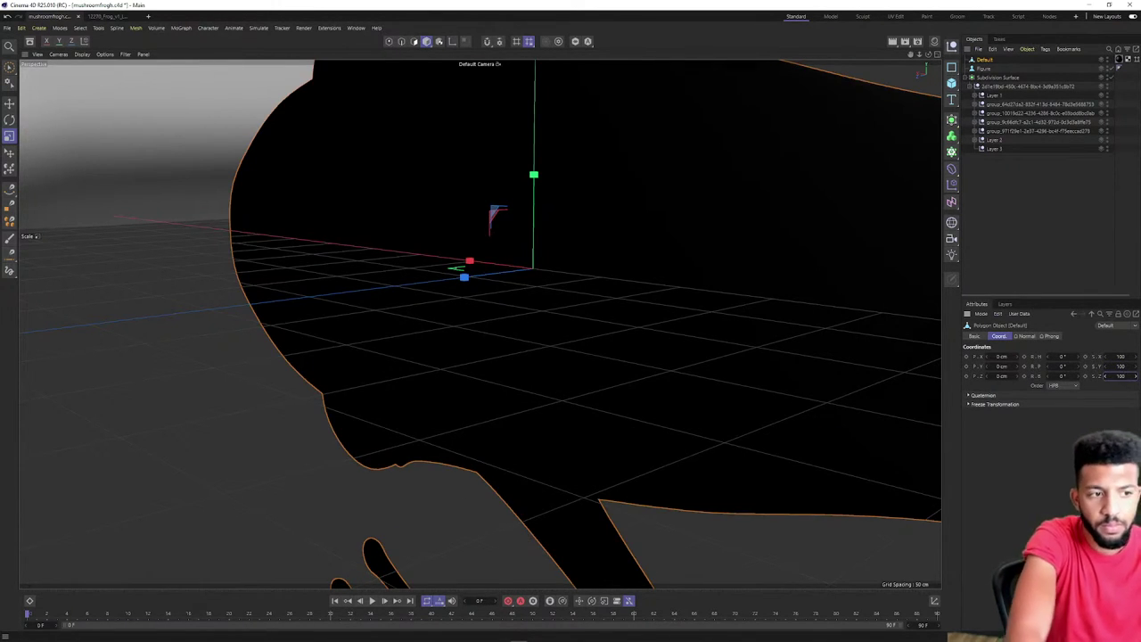
scroll(769, 250, down, 10)
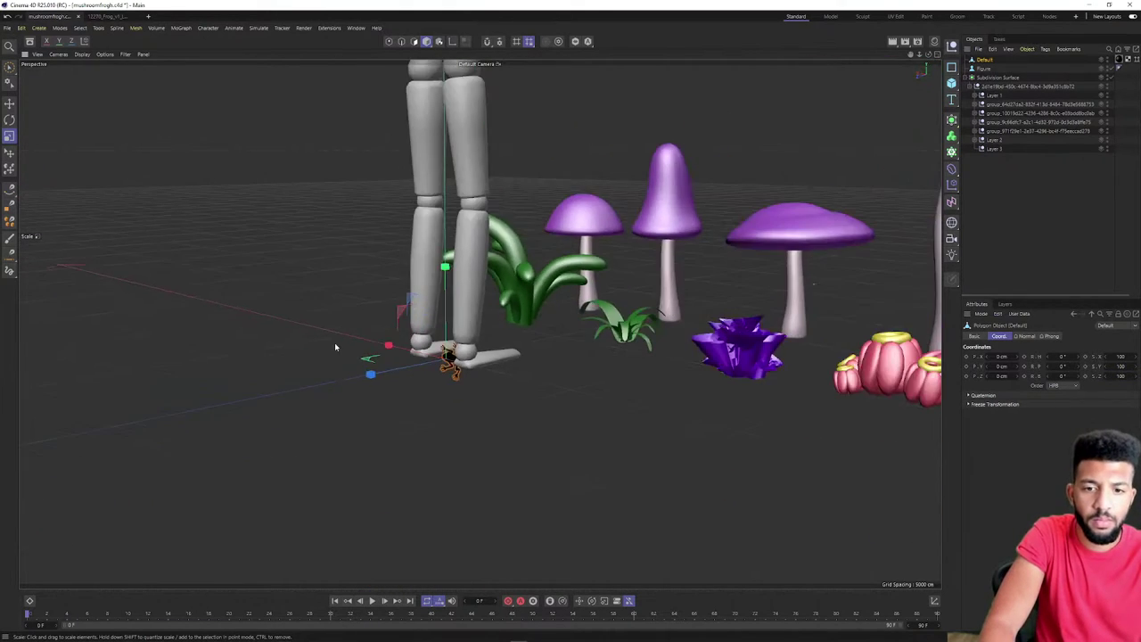
Move the enlarged frog away from the figure's feet to just above the small round purple mushroom
alt+drag(336, 347, 465, 334)
key(e)
drag(595, 300, 716, 279)
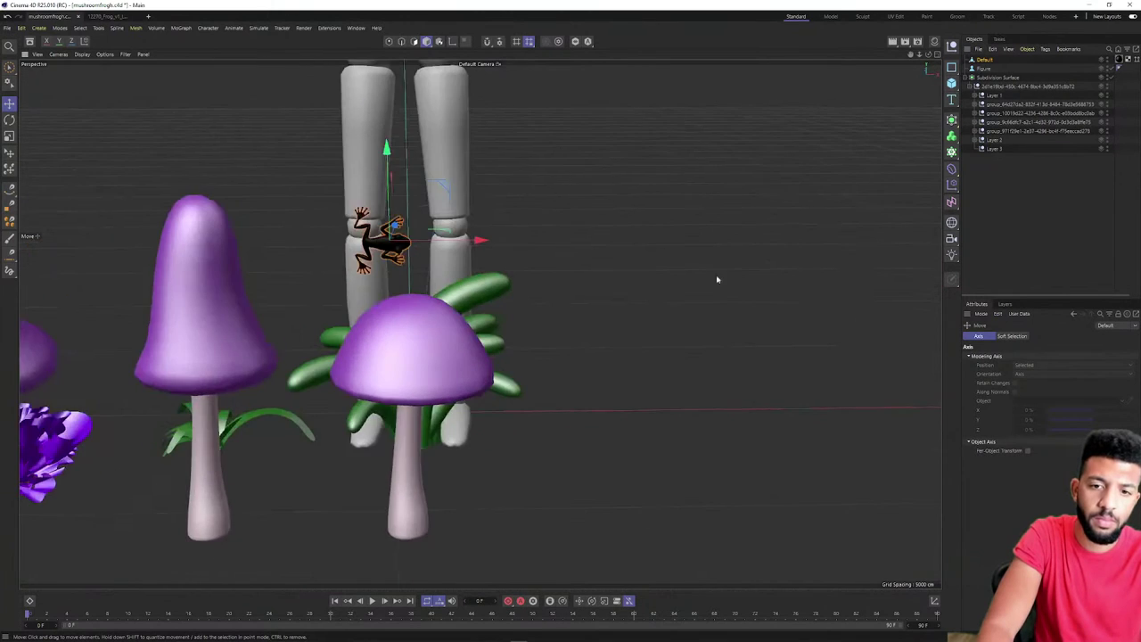
scroll(469, 262, up, 5)
alt+middle_drag(469, 262, 599, 258)
scroll(612, 255, down, 3)
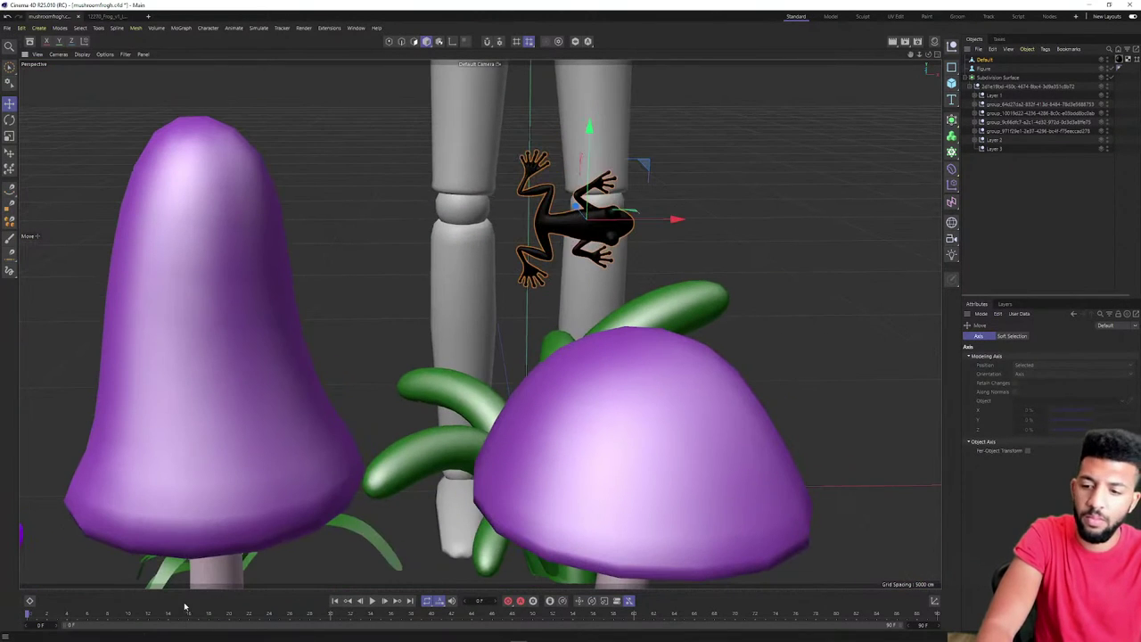
Show the scene's material list and copy the Frog material from the 12270_Frog_v1_L3 document
drag(220, 590, 223, 504)
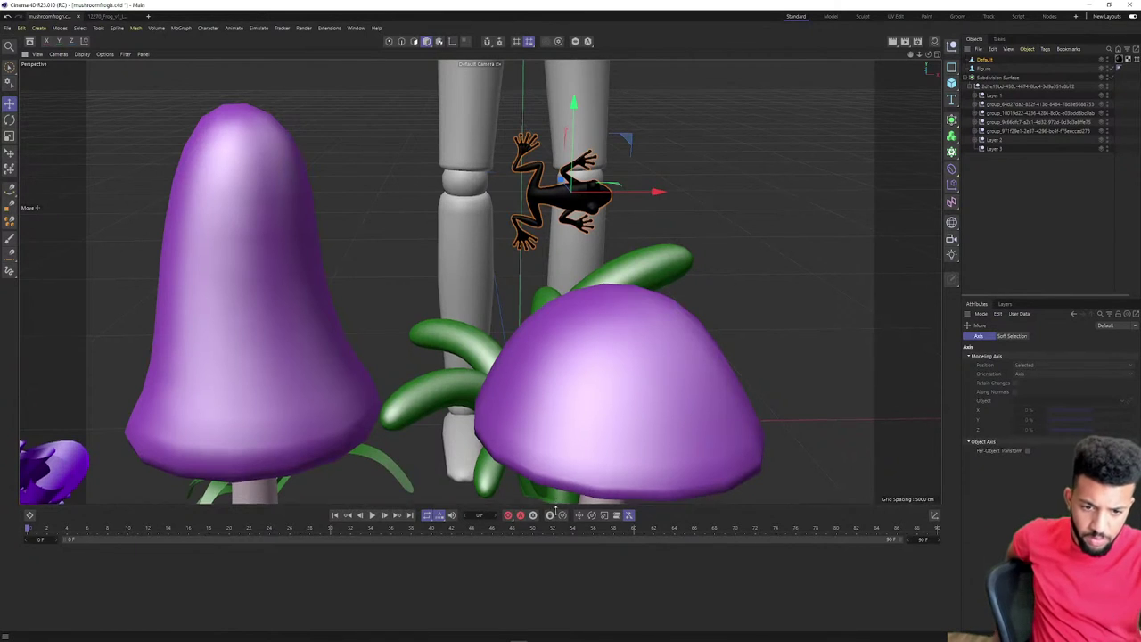
drag(551, 505, 557, 590)
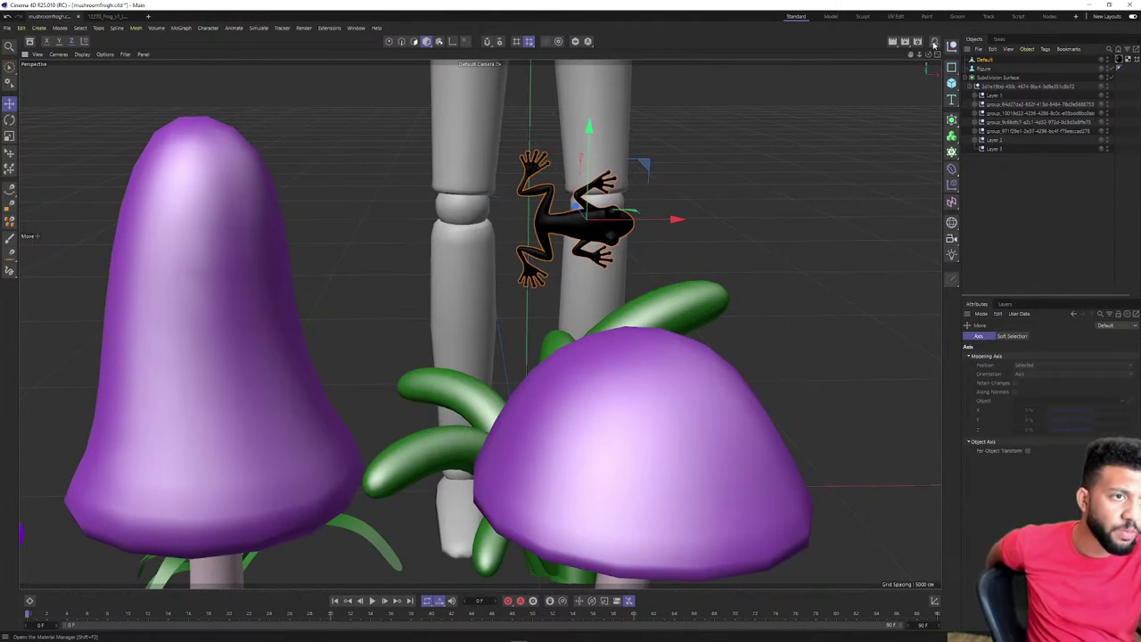
click(934, 43)
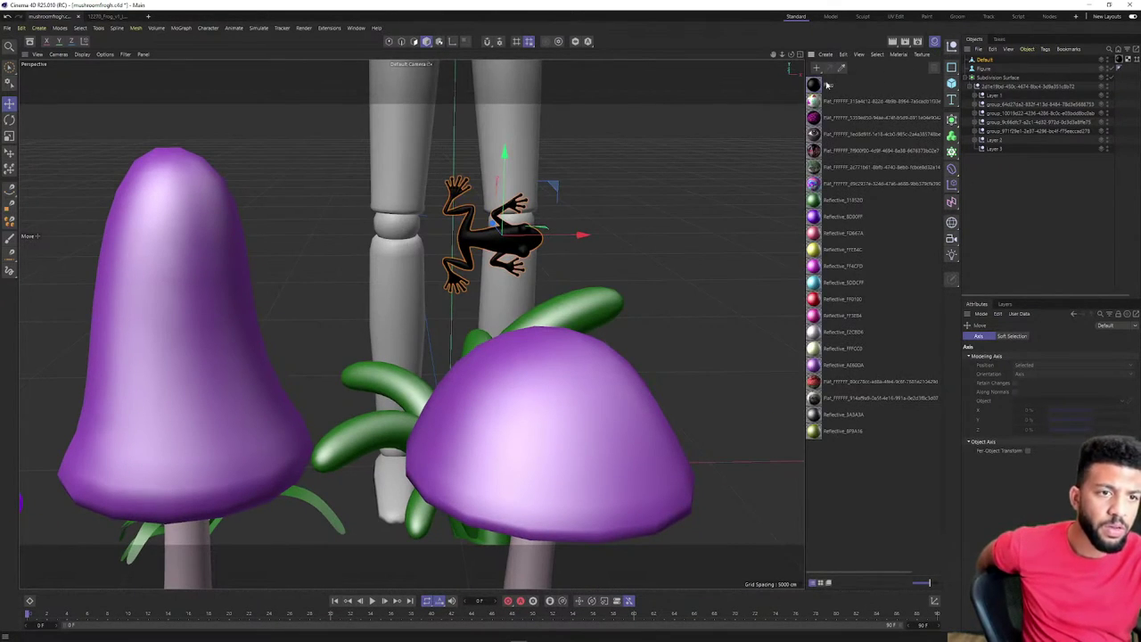
click(105, 16)
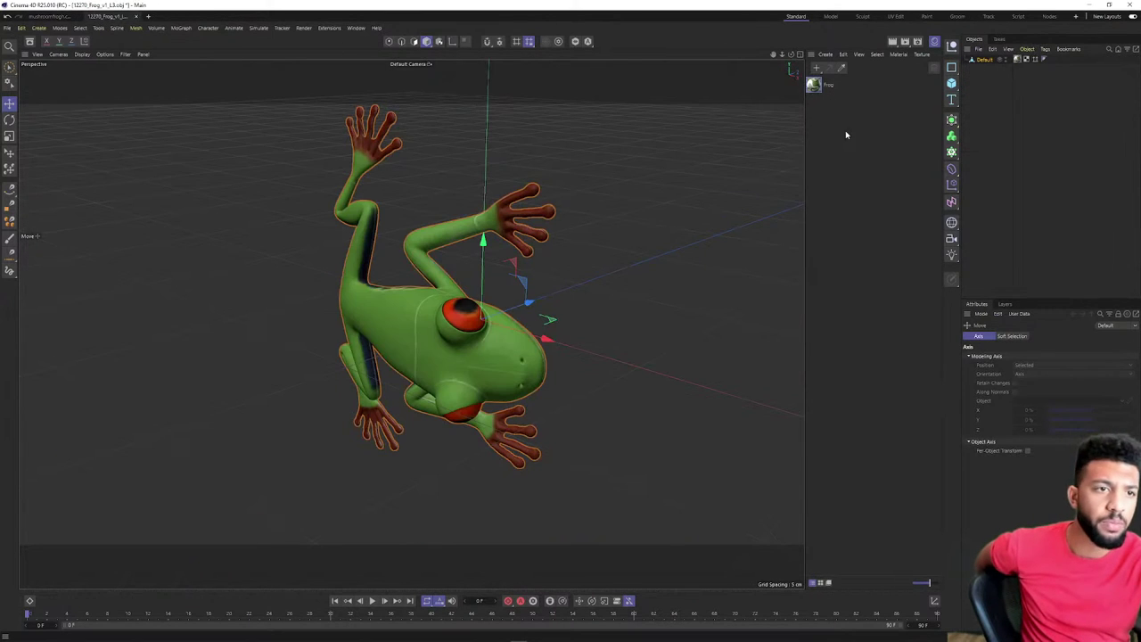
click(829, 87)
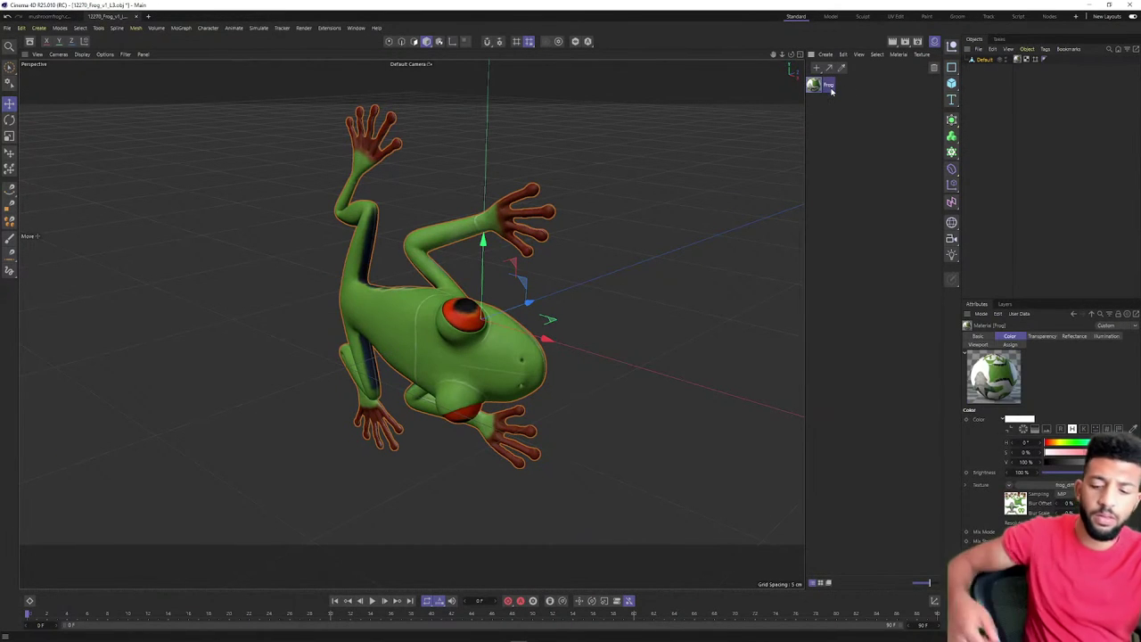
Paste the textured Frog material into the mushroomfrogh scene and apply it to the black frog
click(42, 16)
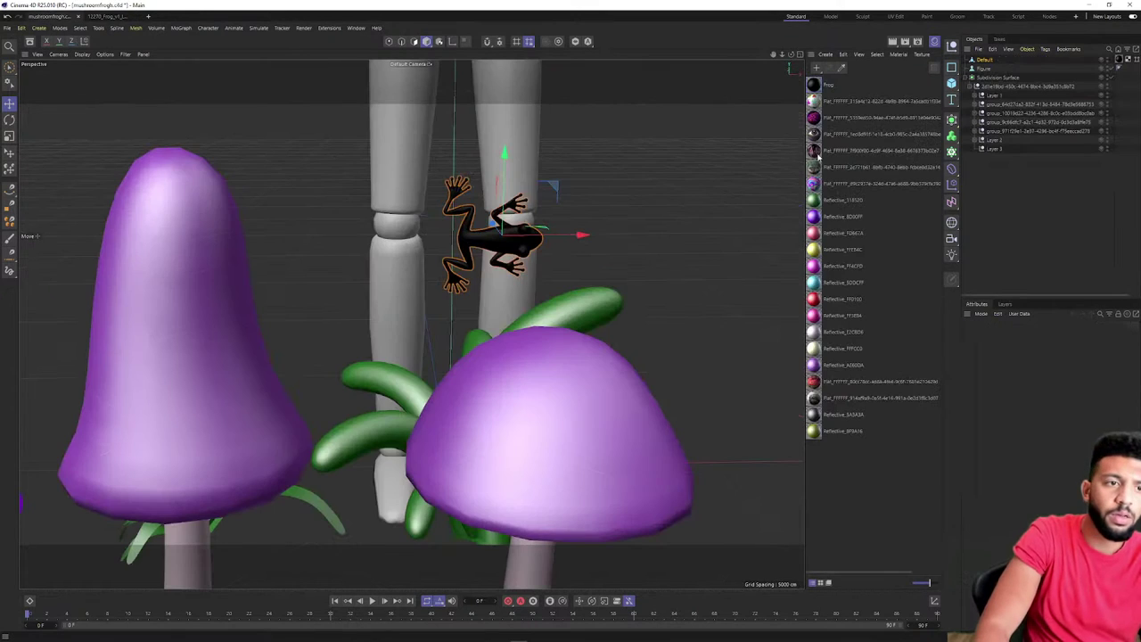
key(ctrl+v)
click(602, 365)
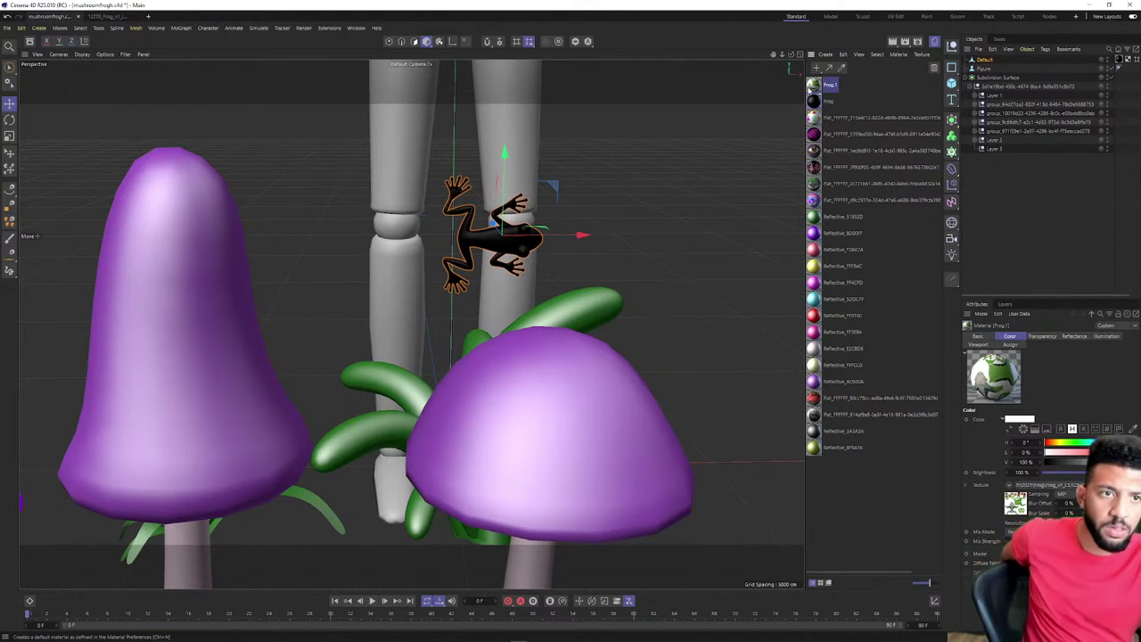
drag(811, 85, 505, 238)
scroll(504, 249, up, 5)
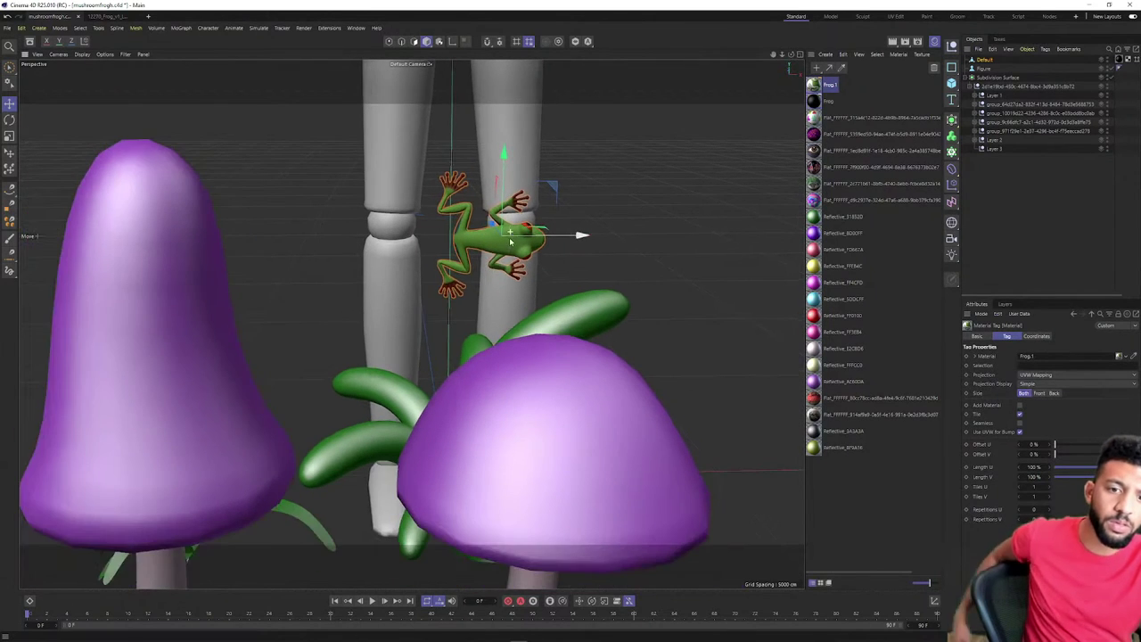
Rotate the frog from its upright pose until it lies level, belly down, above the small round mushroom
key(r)
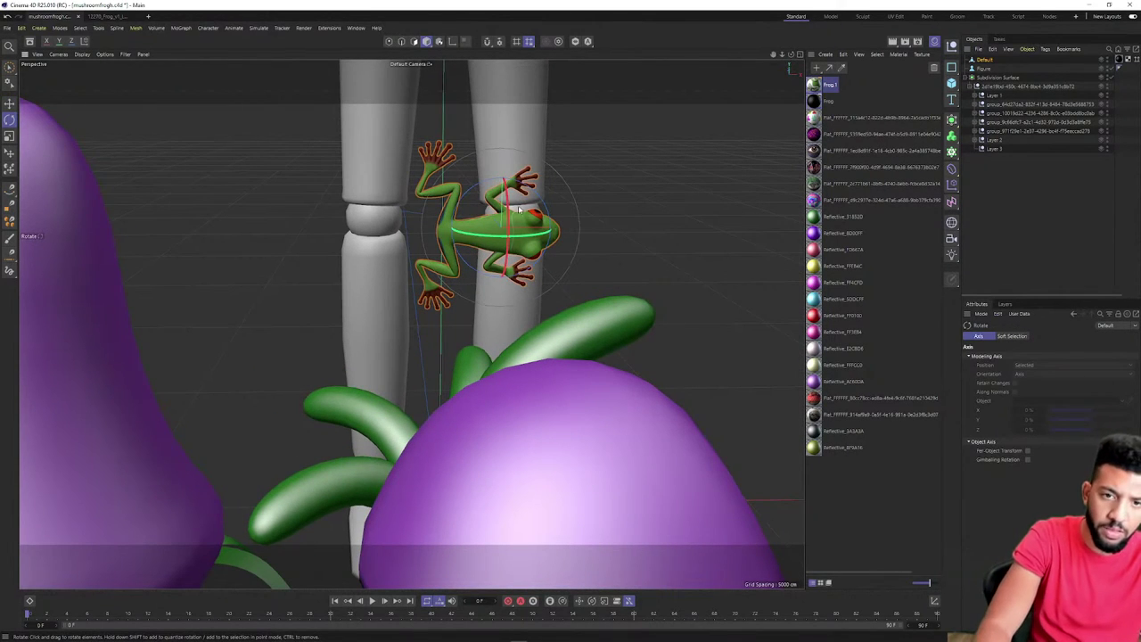
drag(519, 208, 461, 113)
drag(476, 233, 626, 231)
drag(626, 231, 625, 231)
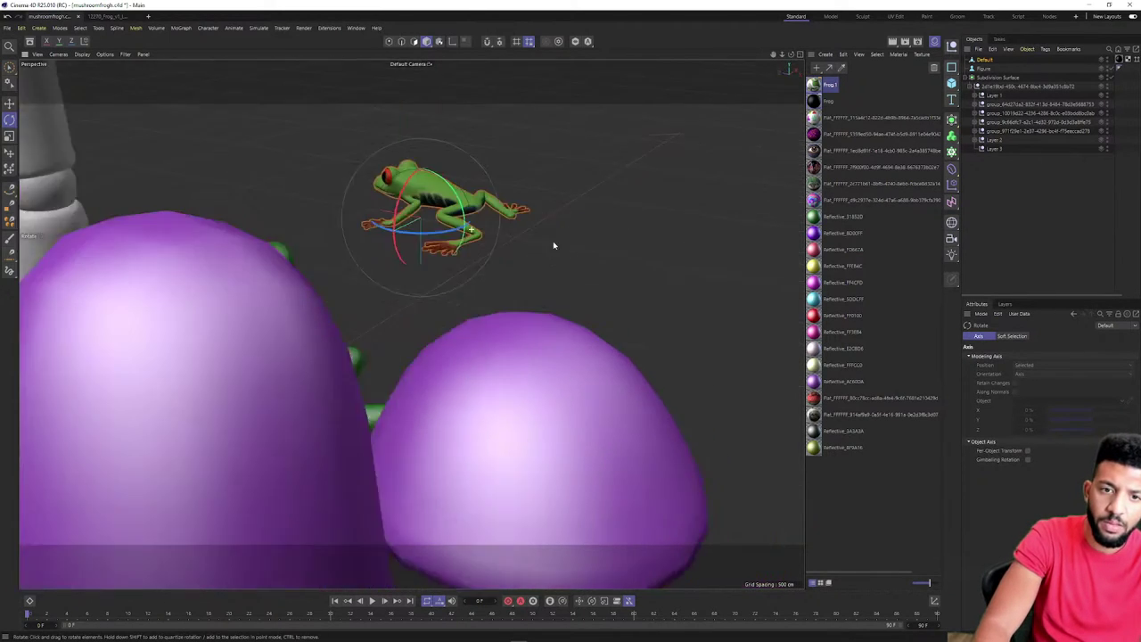
alt+drag(552, 241, 627, 242)
key(e)
key(r)
alt+middle_drag(476, 250, 689, 274)
alt+drag(689, 274, 643, 267)
Lower the frog onto the cap of the small round purple mushroom
key(e)
drag(605, 340, 596, 480)
alt+drag(606, 365, 637, 433)
alt+middle_drag(637, 433, 409, 333)
alt+drag(409, 333, 508, 323)
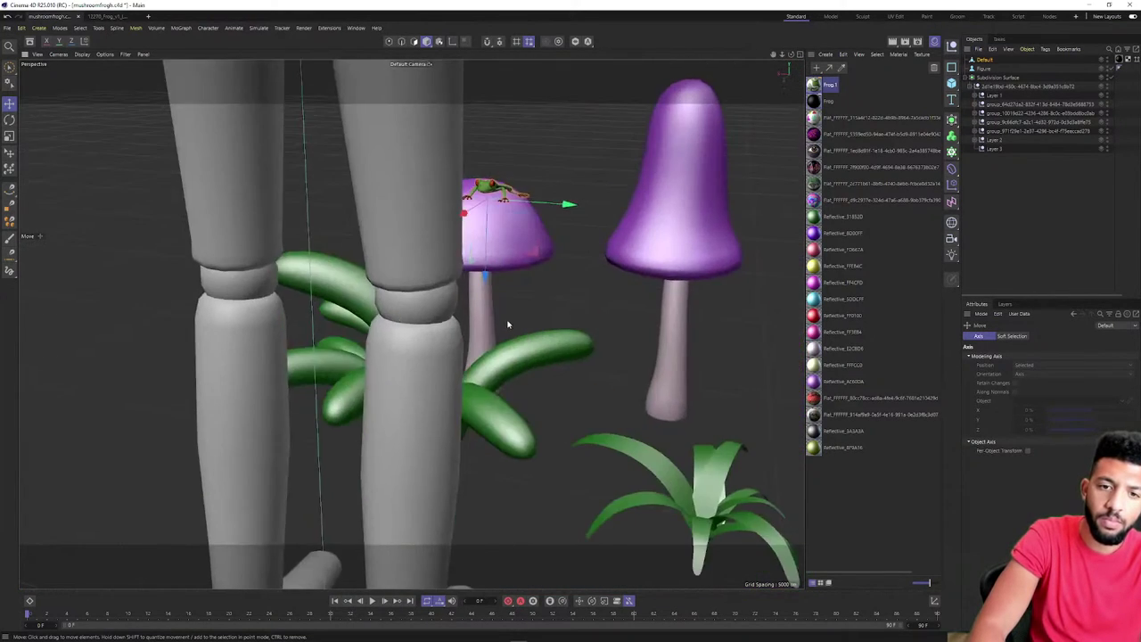
Reorder the frog object Default in the object hierarchy so it sits between Figure and Subdivision Surface
scroll(530, 304, down, 5)
alt+middle_drag(529, 305, 522, 298)
alt+drag(511, 292, 466, 301)
scroll(464, 300, down, 8)
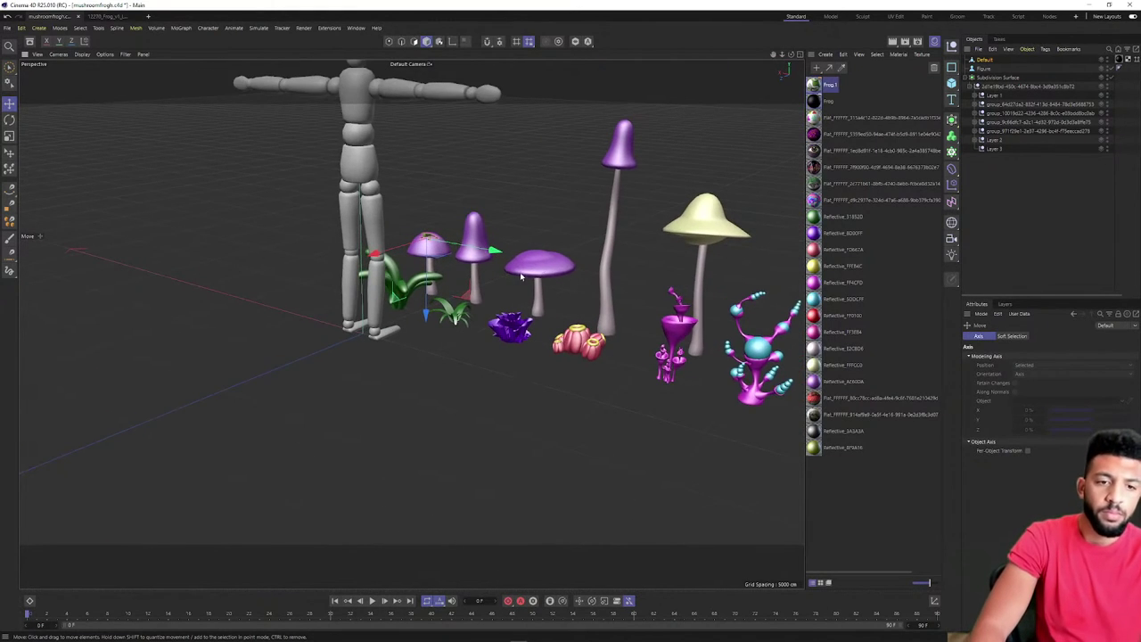
alt+middle_drag(522, 277, 589, 308)
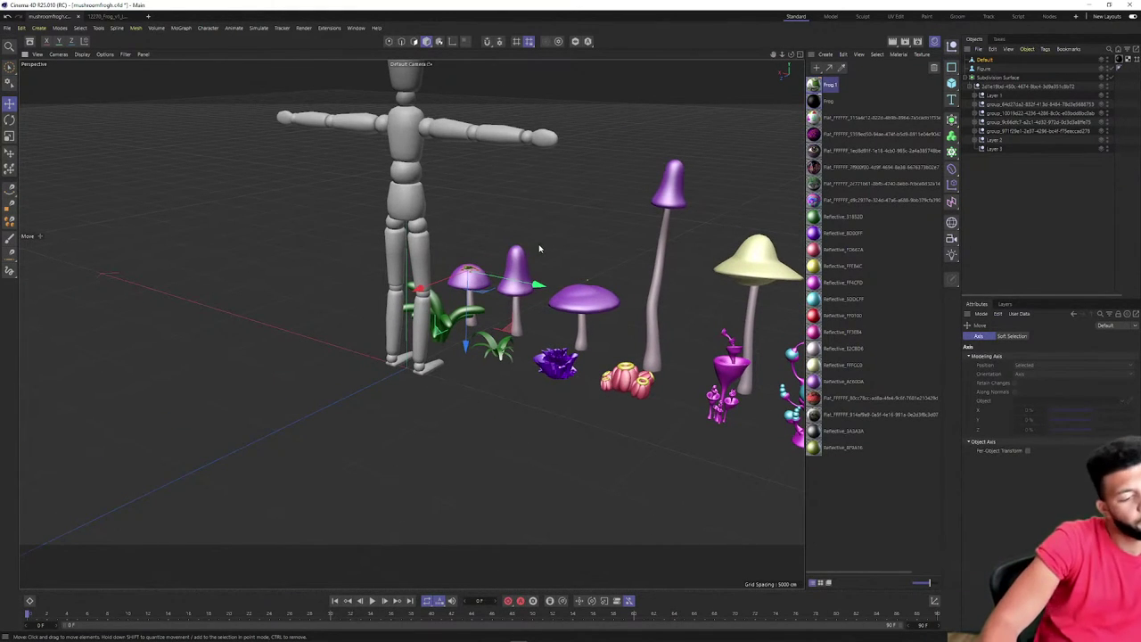
scroll(567, 238, down, 5)
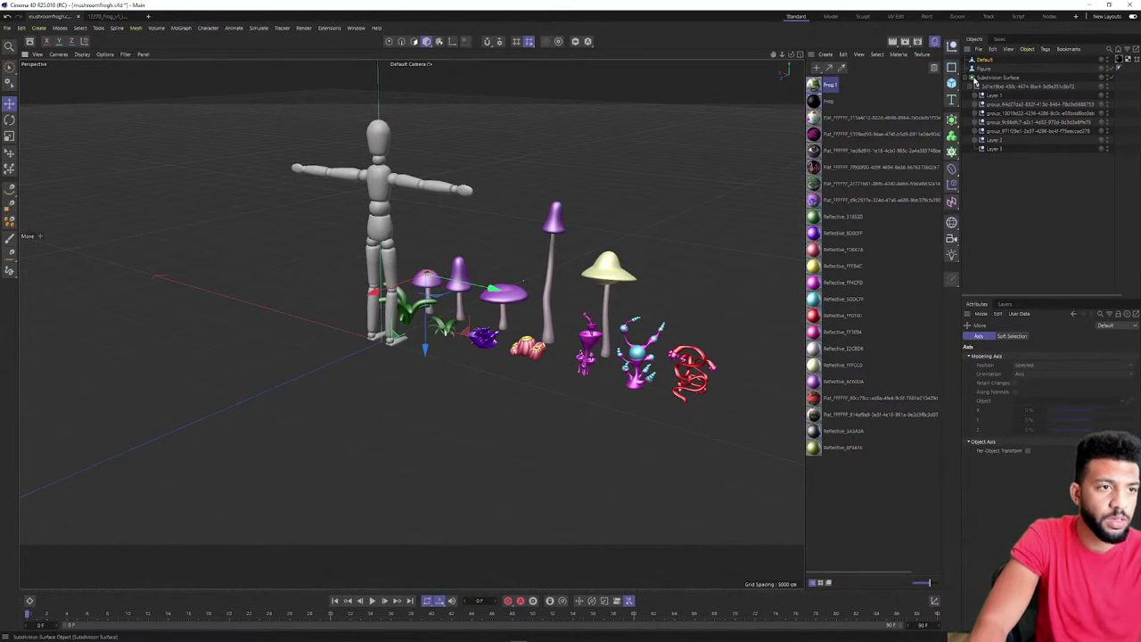
click(980, 78)
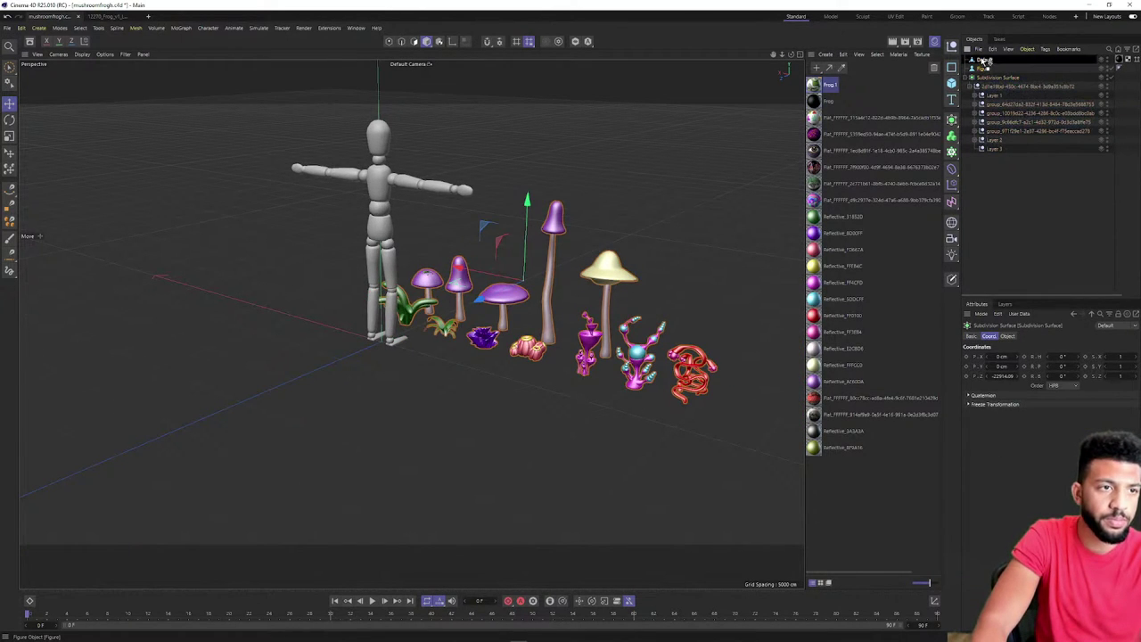
click(985, 59)
click(988, 67)
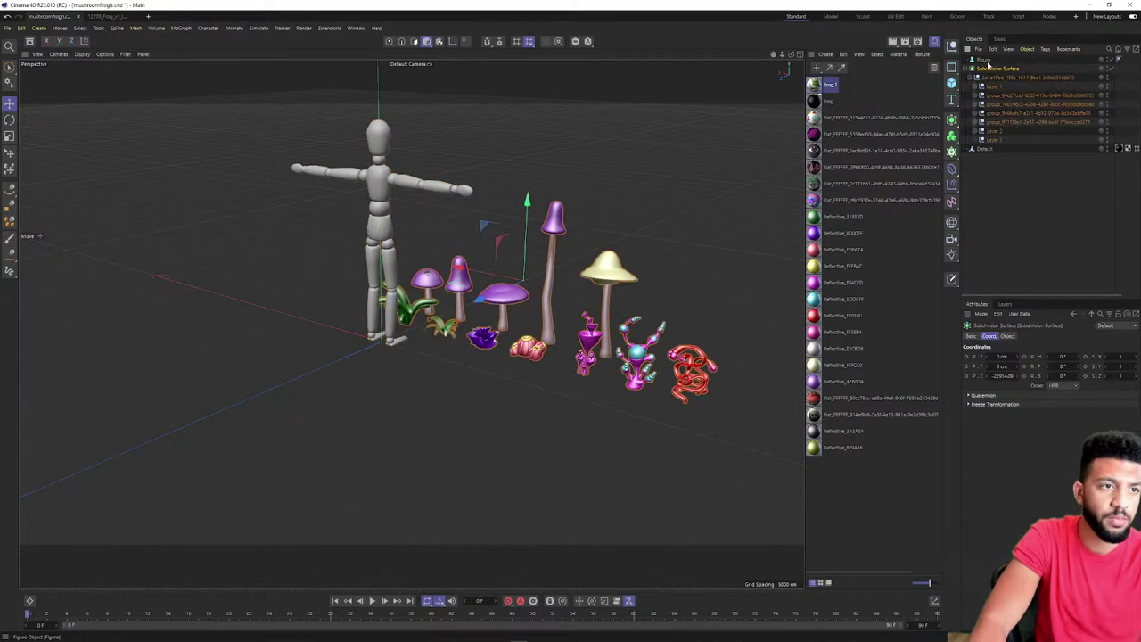
key(ctrl+z)
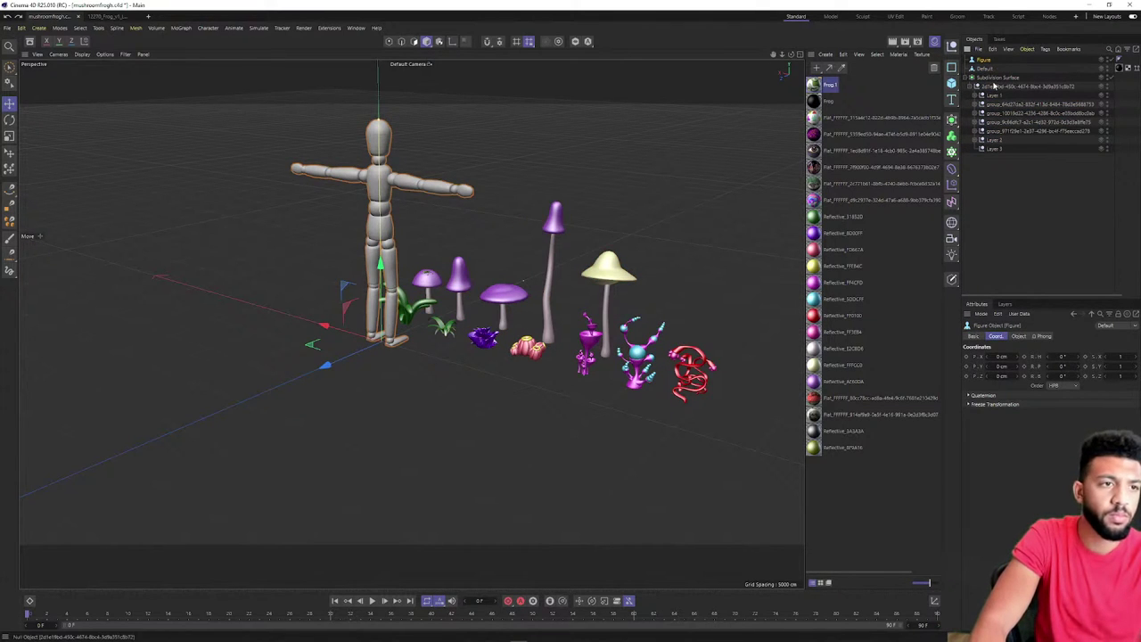
Add a Null and group the Subdivision Surface and the frog object Default inside it
click(953, 68)
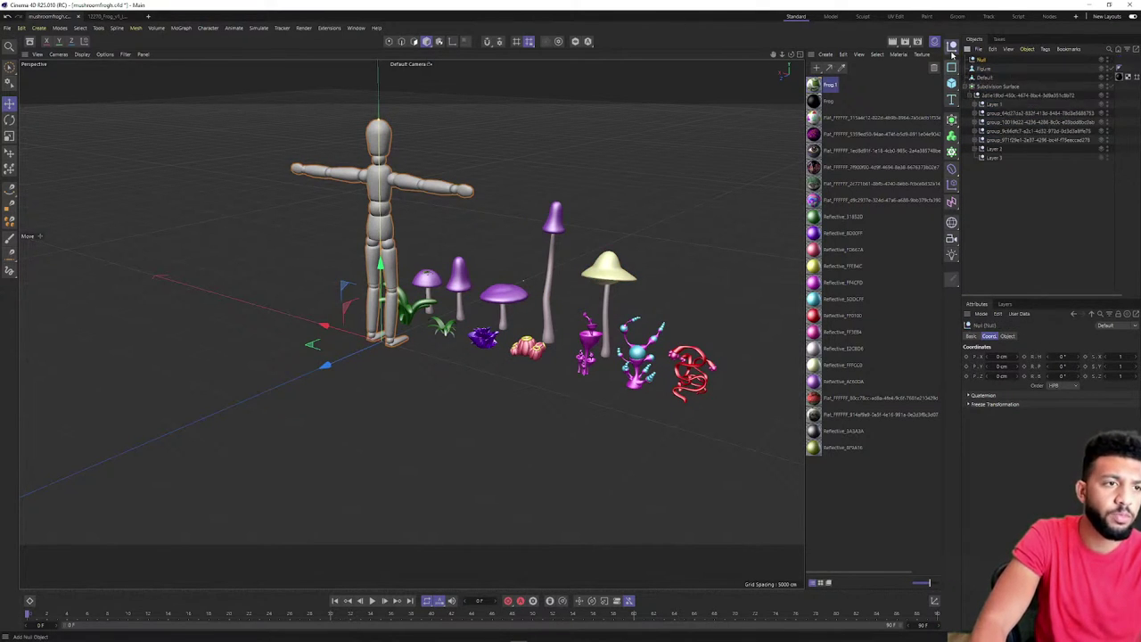
drag(984, 77, 988, 73)
click(982, 69)
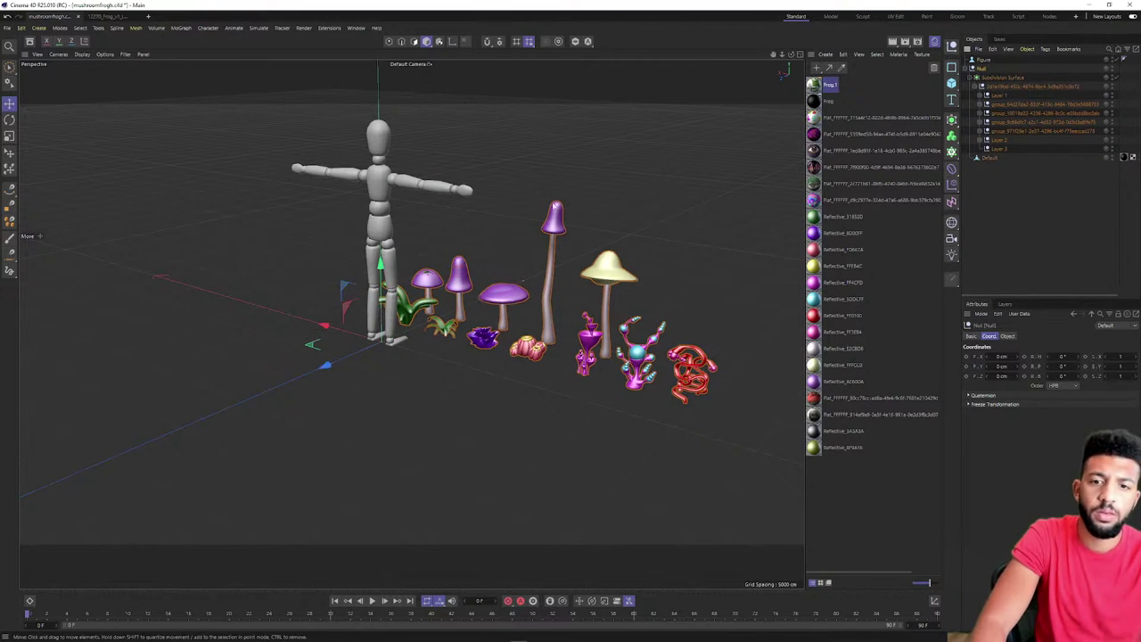
Scale the whole Null group up so the mushrooms, plants and frog become larger relative to the figure
key(t)
drag(348, 348, 172, 431)
alt+drag(420, 281, 370, 323)
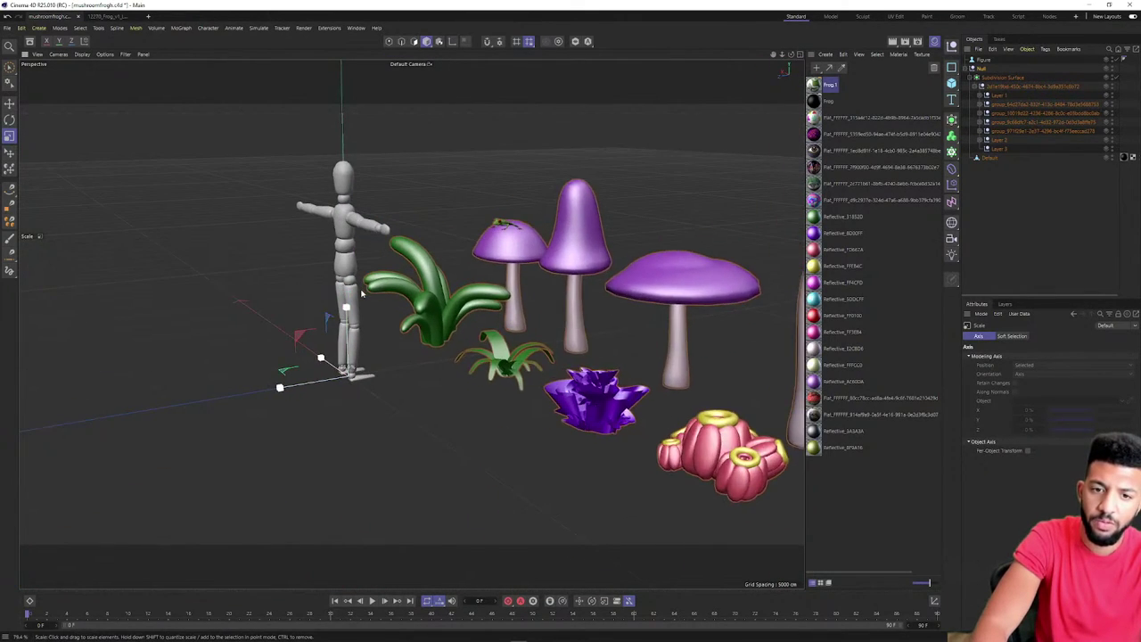
alt+right_drag(411, 323, 418, 268)
alt+drag(418, 268, 455, 262)
Examine the frog on its mushroom, the other mushrooms and the plants beside the figure from several angles and distances
click(991, 158)
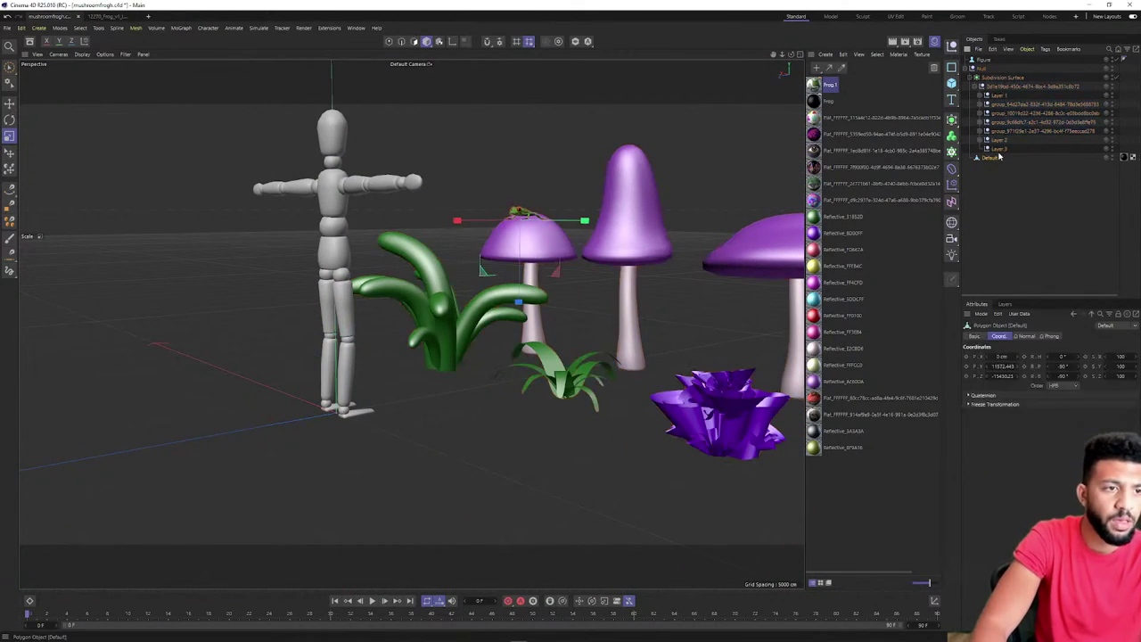
click(999, 149)
alt+drag(630, 200, 387, 255)
alt+right_drag(386, 255, 268, 246)
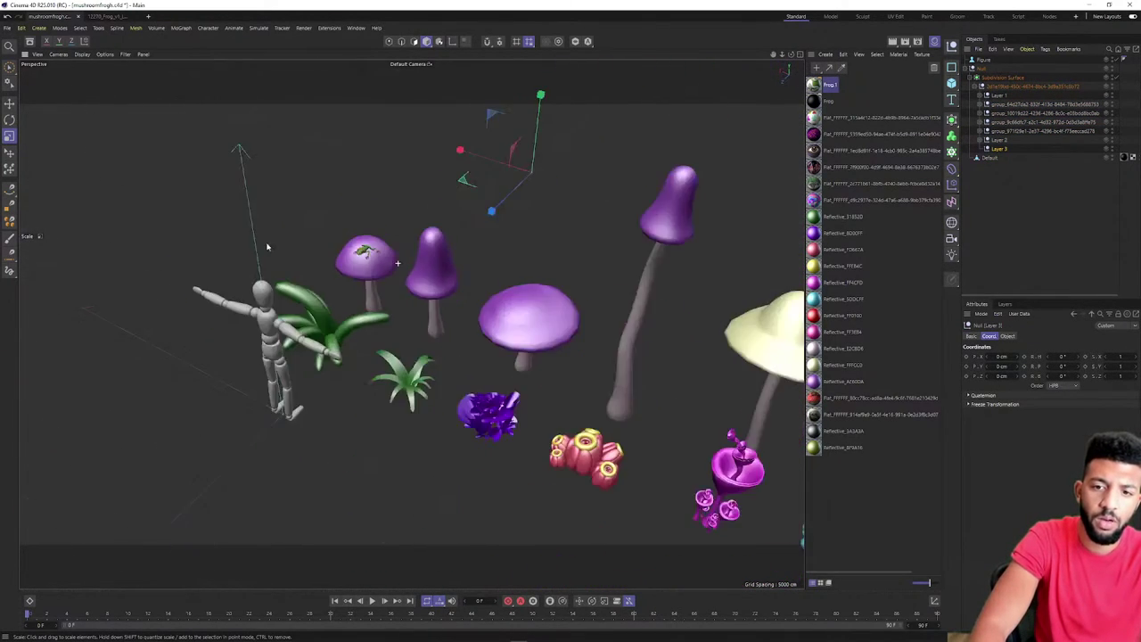
alt+middle_drag(567, 271, 300, 232)
alt+drag(301, 233, 244, 224)
alt+middle_drag(245, 224, 396, 258)
alt+right_drag(396, 258, 425, 221)
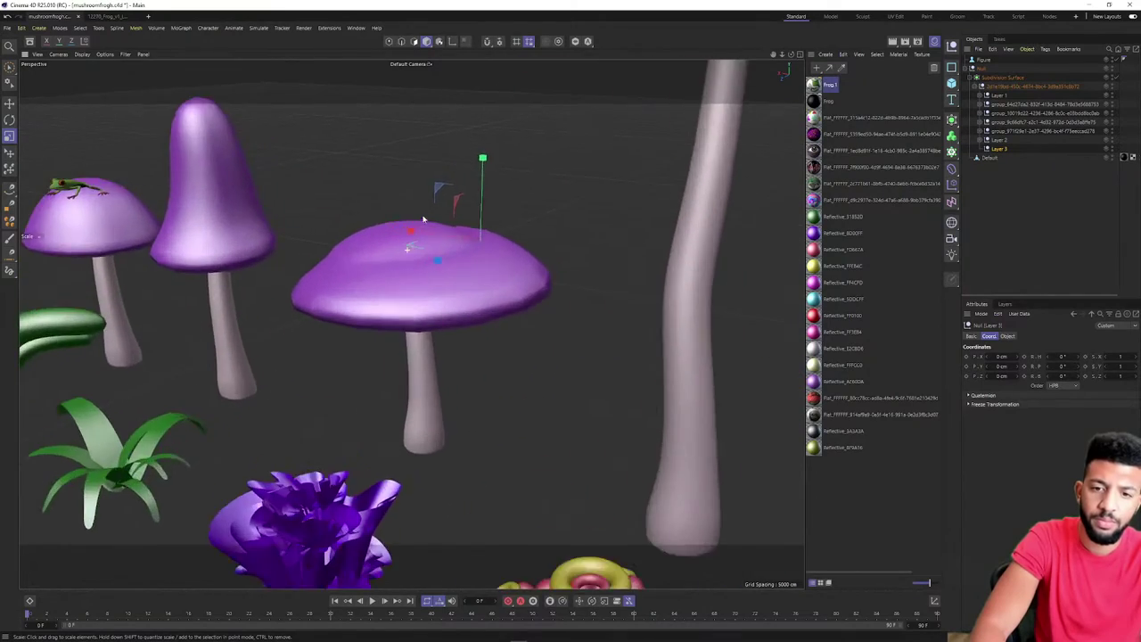
alt+middle_drag(424, 221, 479, 146)
alt+drag(479, 146, 507, 201)
click(507, 201)
alt+right_drag(507, 201, 411, 324)
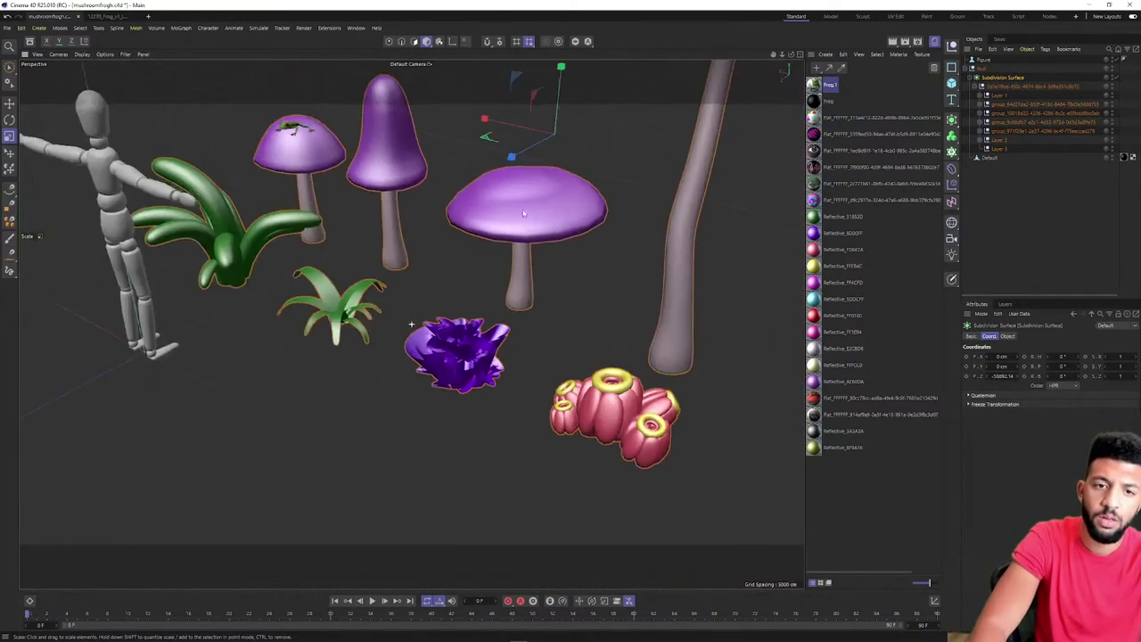
alt+drag(411, 324, 453, 272)
alt+right_drag(452, 272, 499, 247)
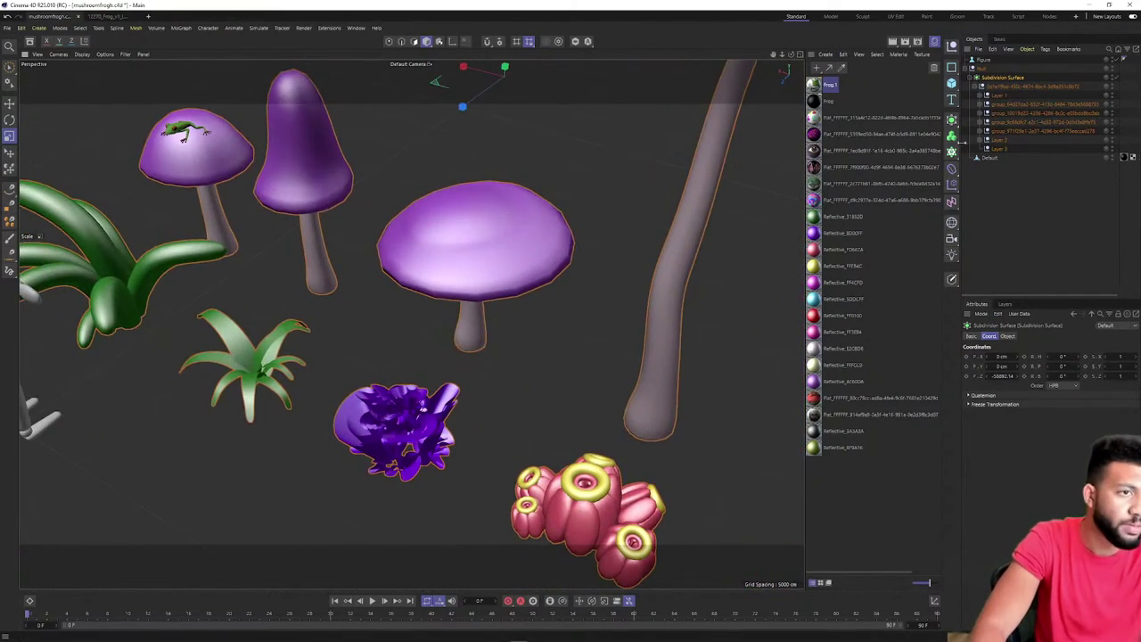
Look through the groups and objects inside Layer 1 to find which models they hold
click(992, 113)
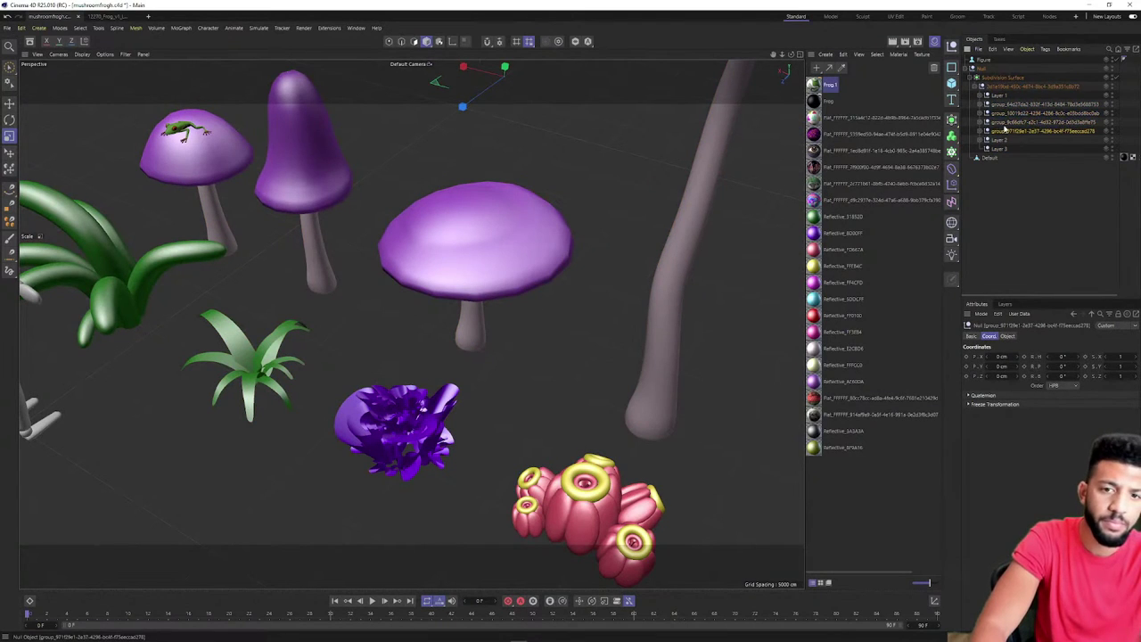
click(984, 98)
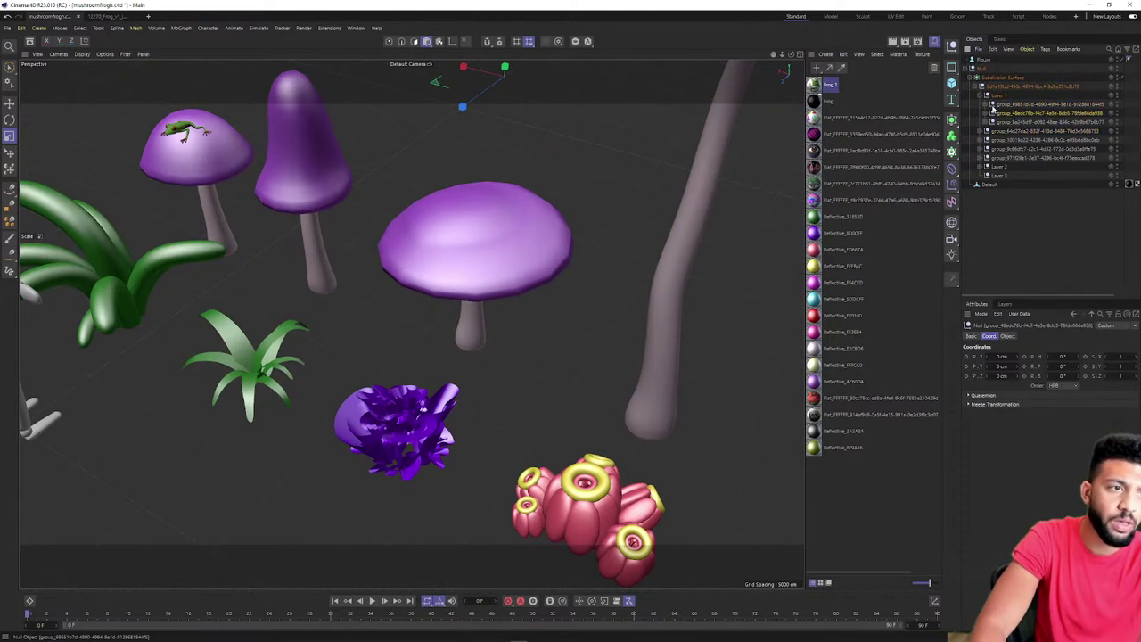
click(991, 105)
click(1010, 140)
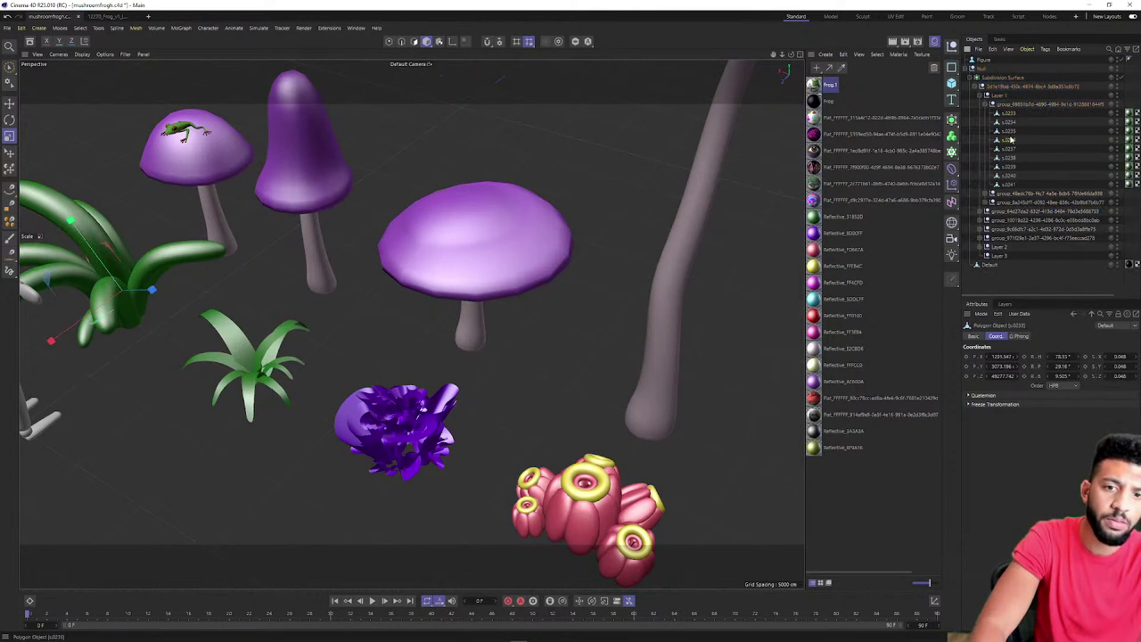
click(991, 194)
click(982, 95)
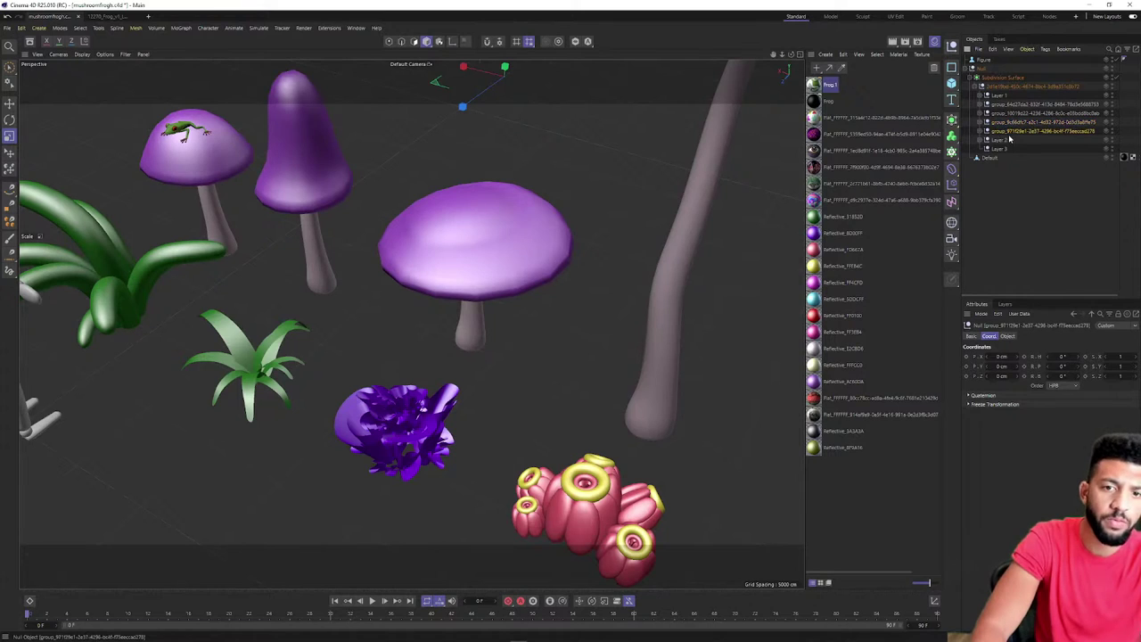
Identify which mushroom each group and object in Layer 2 belongs to by selecting their caps and stems
click(980, 141)
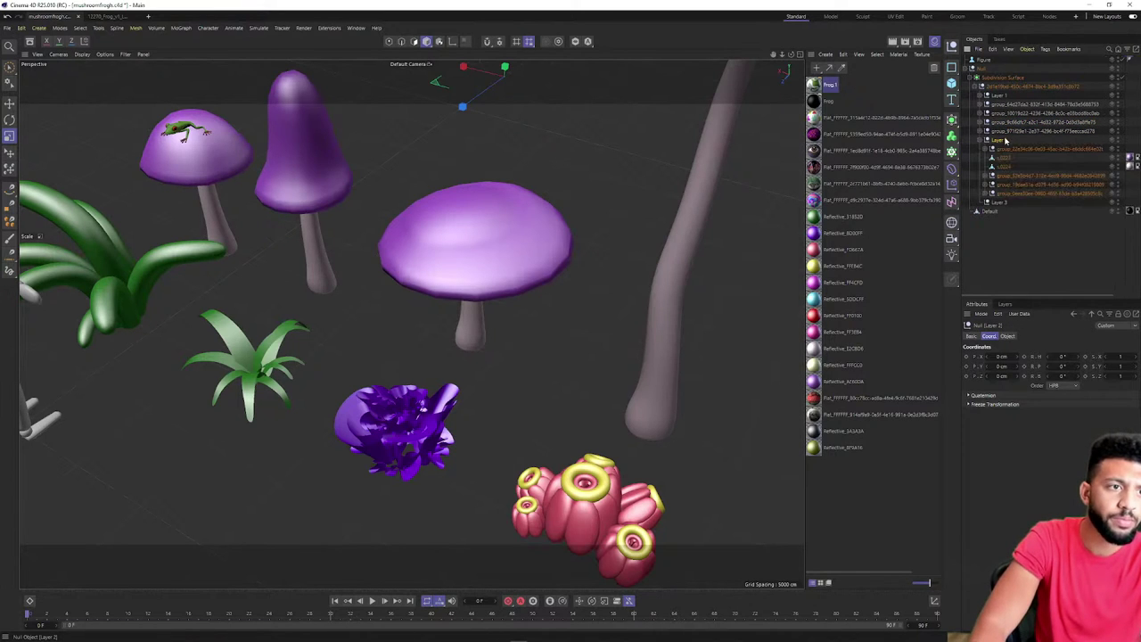
click(1001, 175)
click(1006, 114)
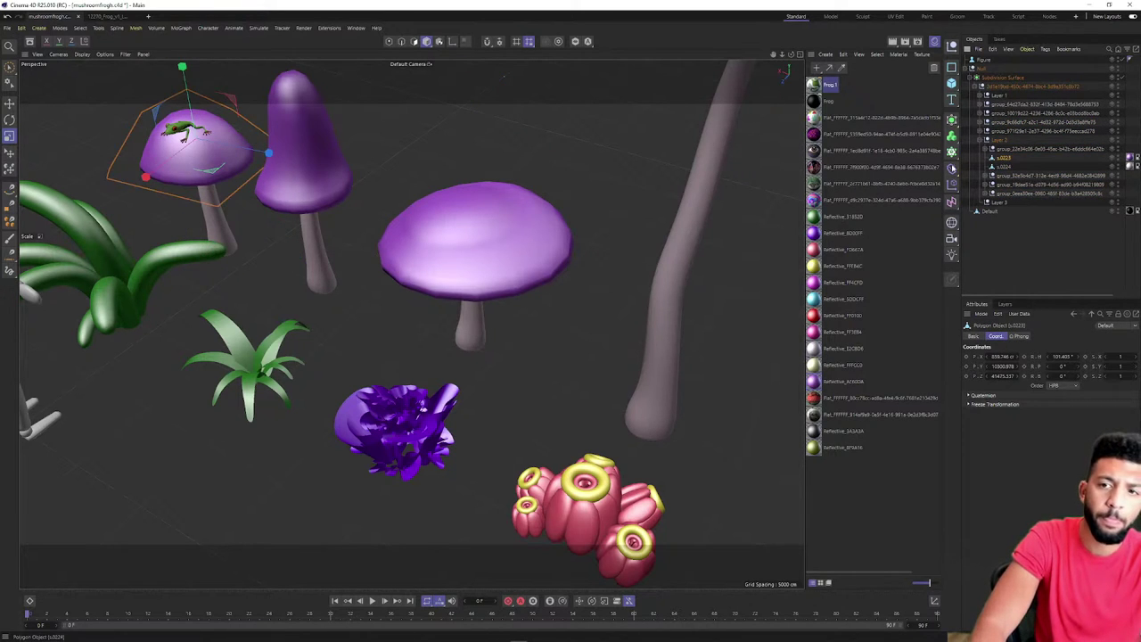
click(1001, 167)
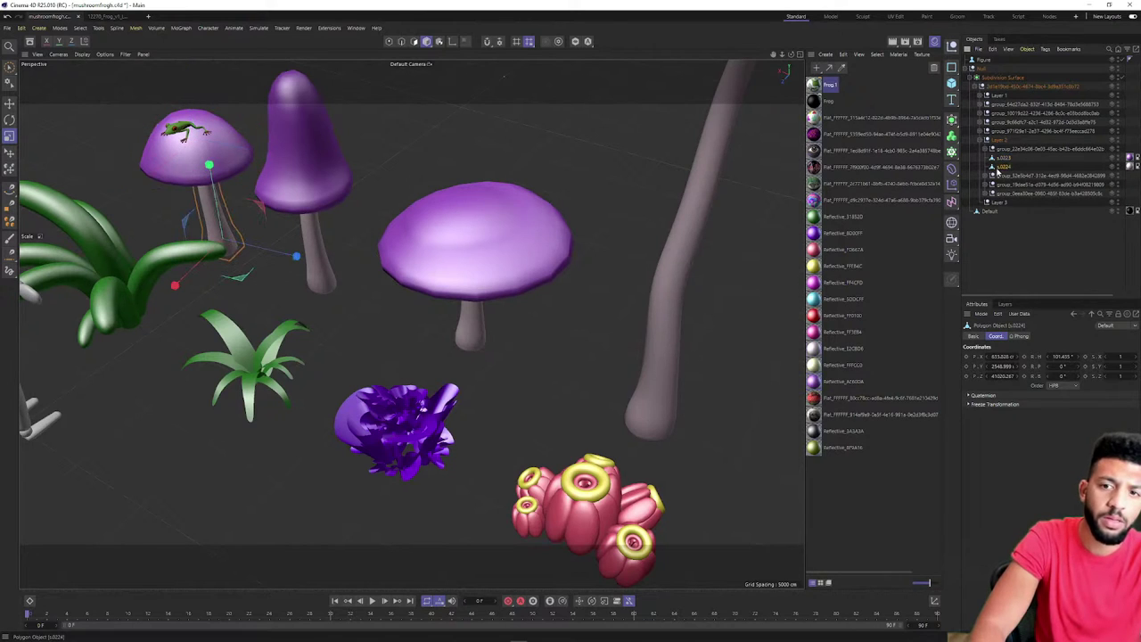
click(992, 149)
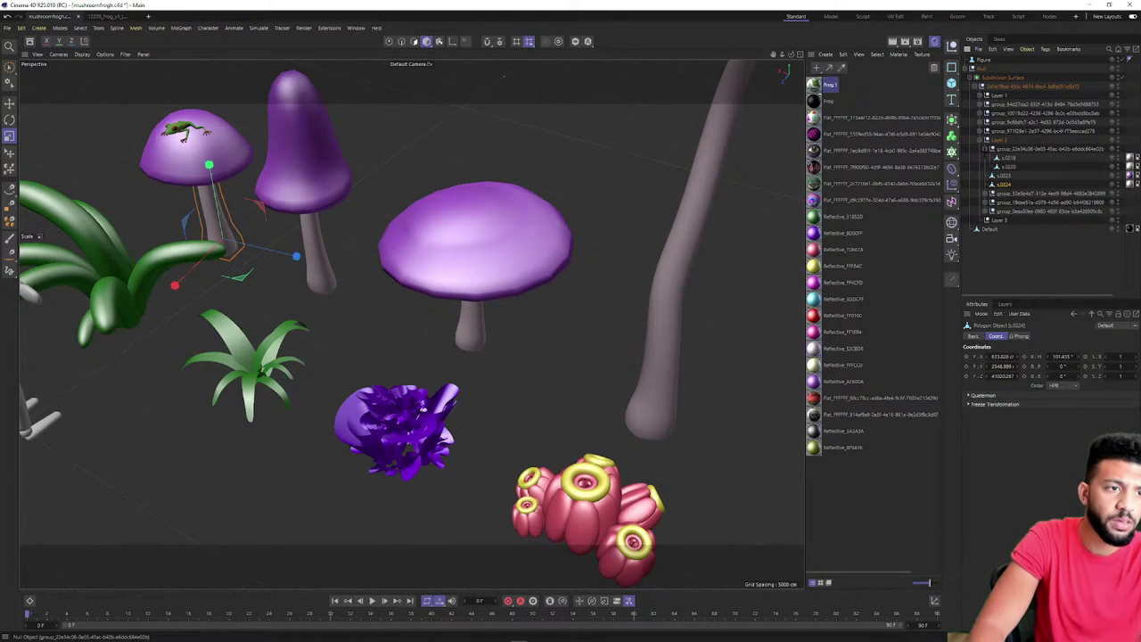
click(984, 150)
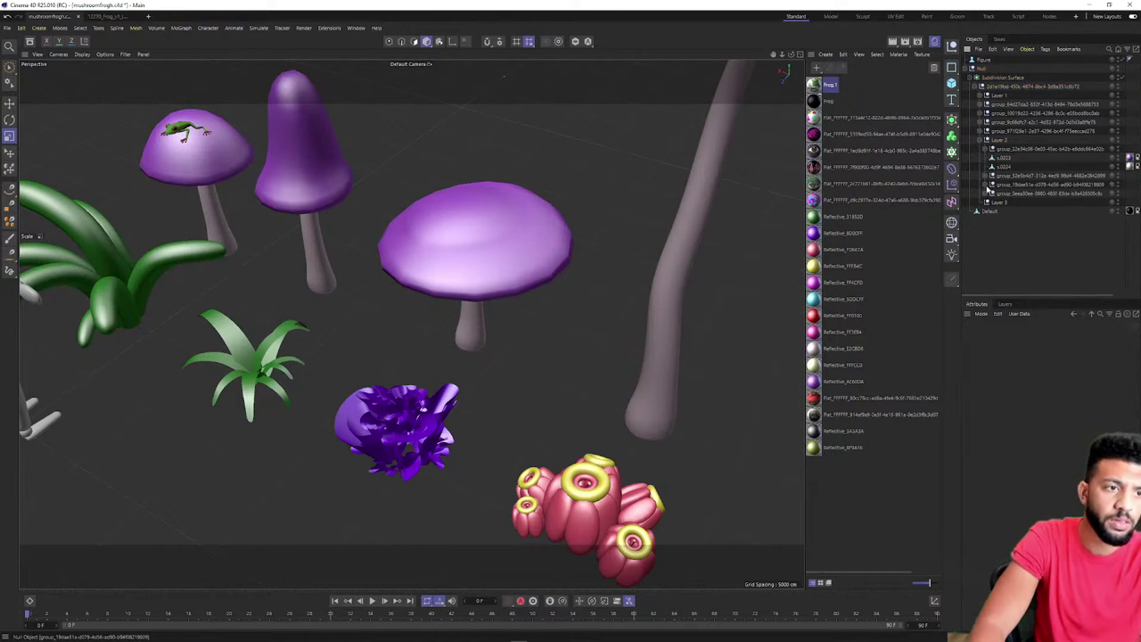
click(987, 185)
click(1003, 193)
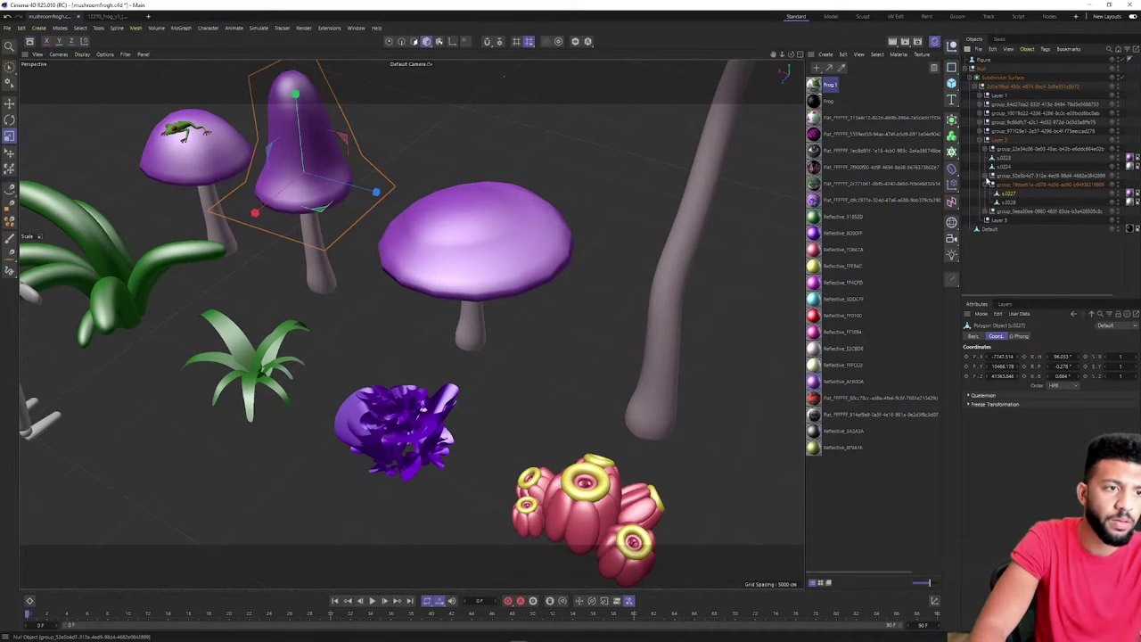
click(991, 177)
click(1005, 193)
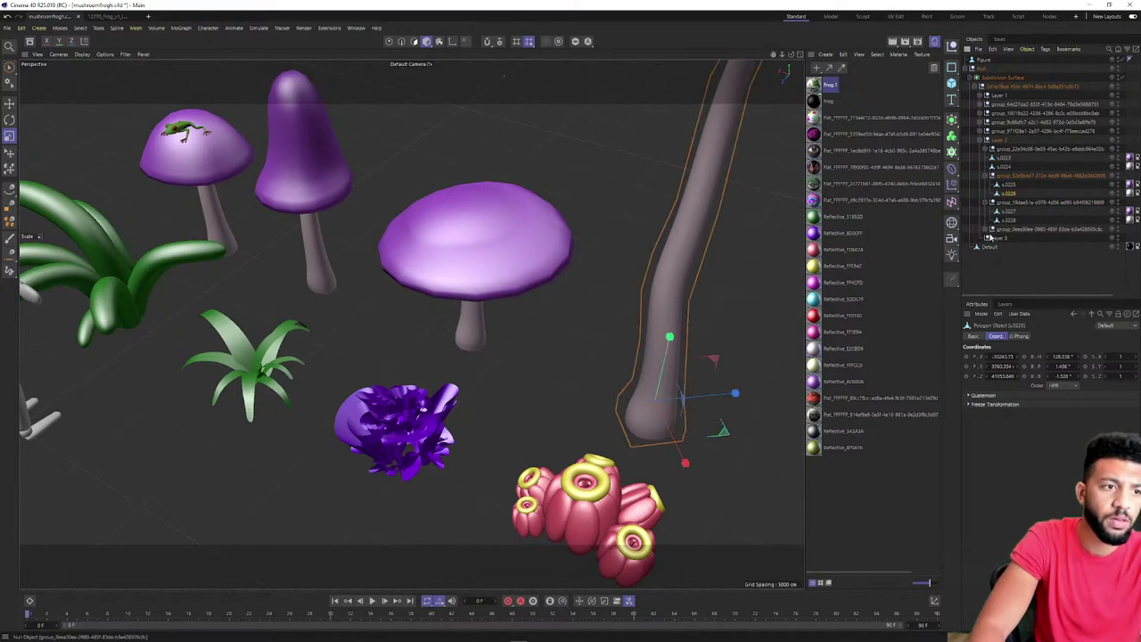
Move the wide flat purple mushroom's group out of Layer 2 to directly under the Subdivision Surface
click(991, 231)
click(986, 230)
click(1008, 239)
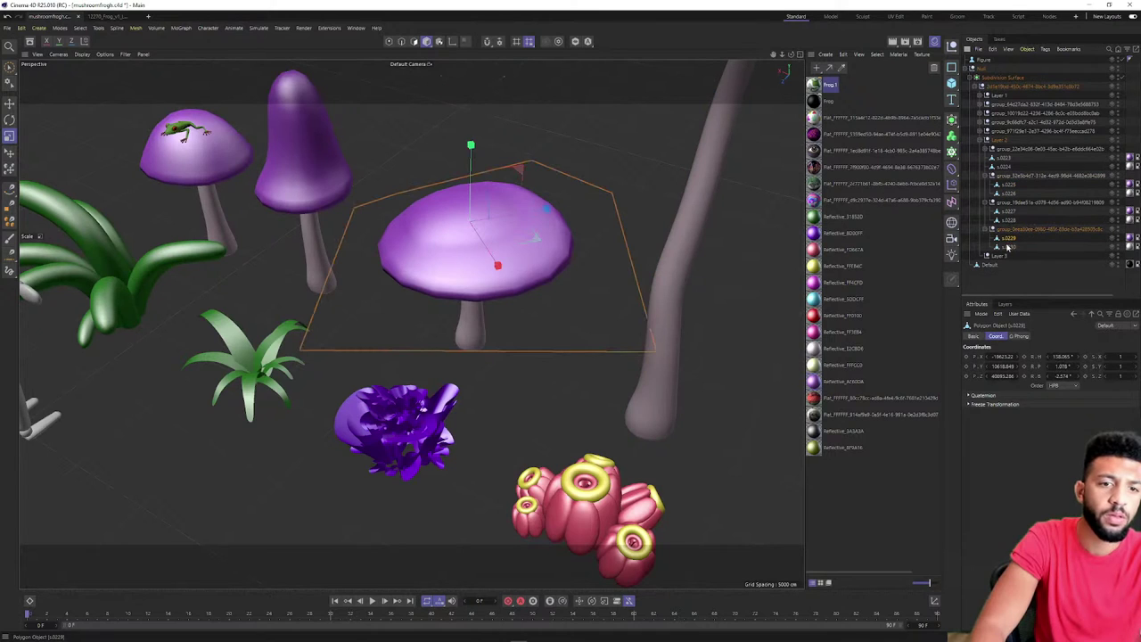
shift+click(1008, 247)
alt+drag(513, 343, 541, 259)
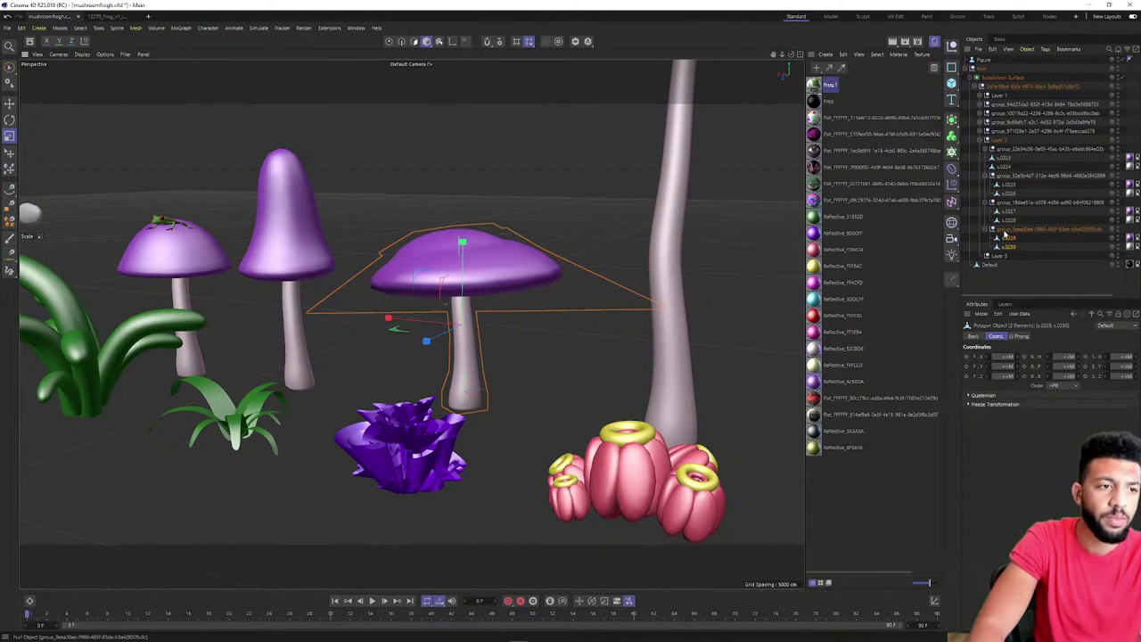
drag(1006, 234, 991, 86)
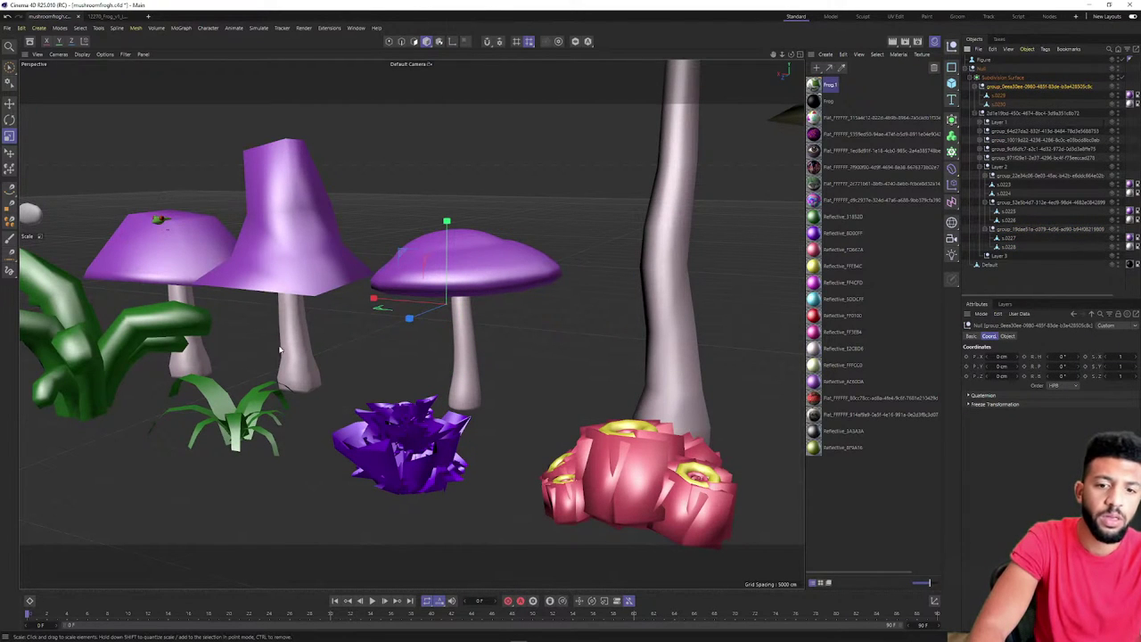
Set the Subdivision Surface's Subdivision Editor level to 3
alt+drag(471, 284, 501, 268)
alt+right_drag(501, 269, 536, 251)
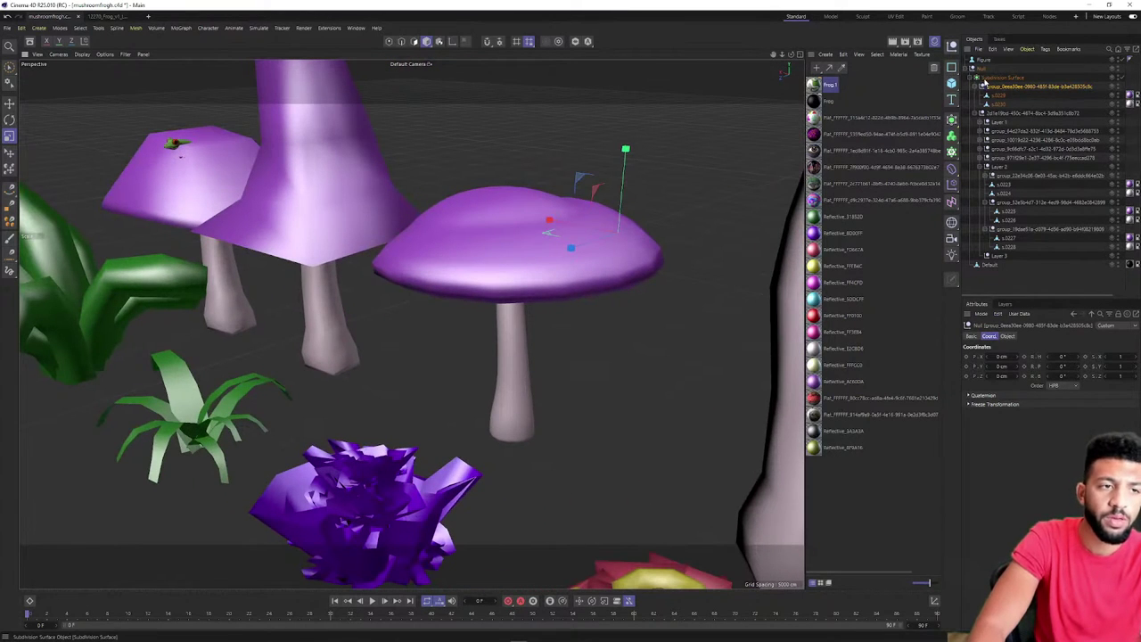
click(988, 78)
click(1008, 336)
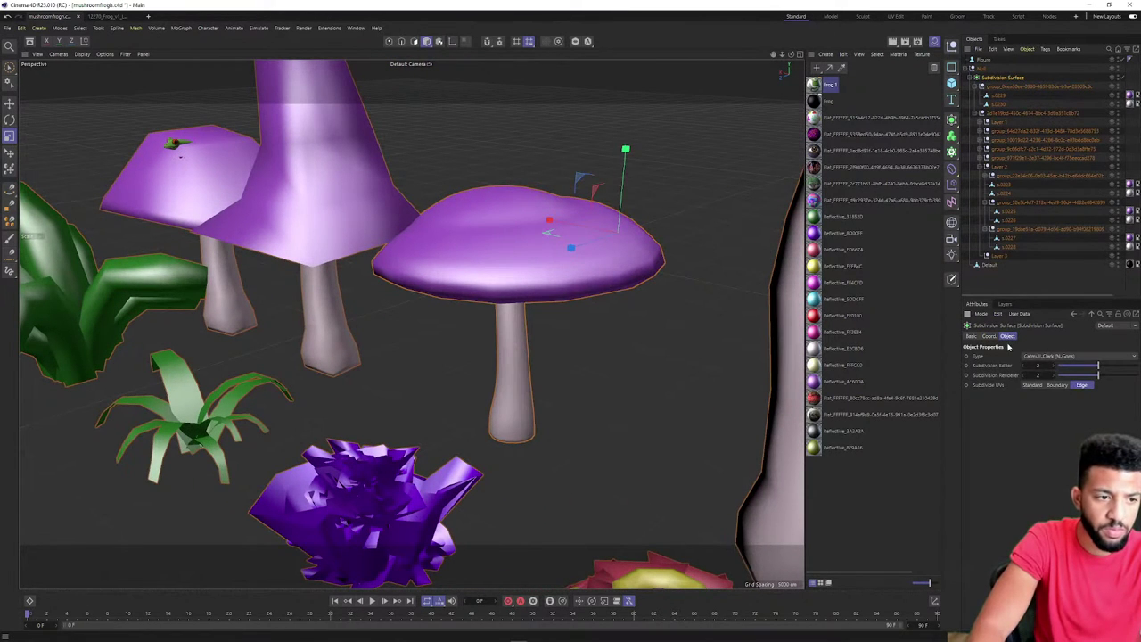
click(1113, 368)
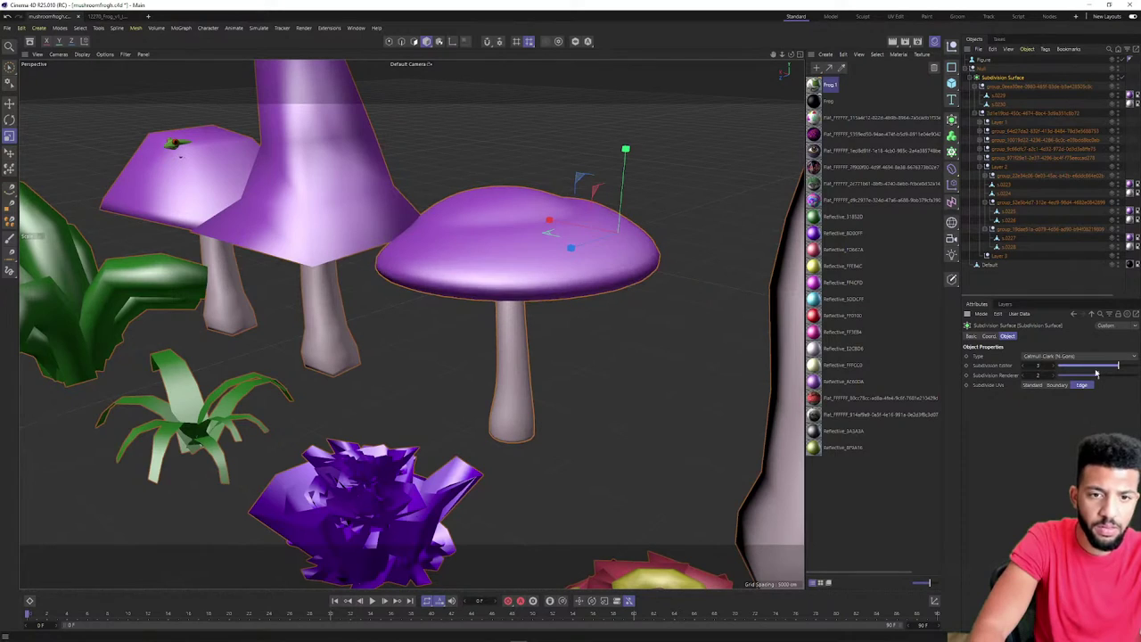
Display the viewport with Gouraud Shading (Lines) and set the Subdivision Surface's Subdivision Editor level to 2
click(82, 54)
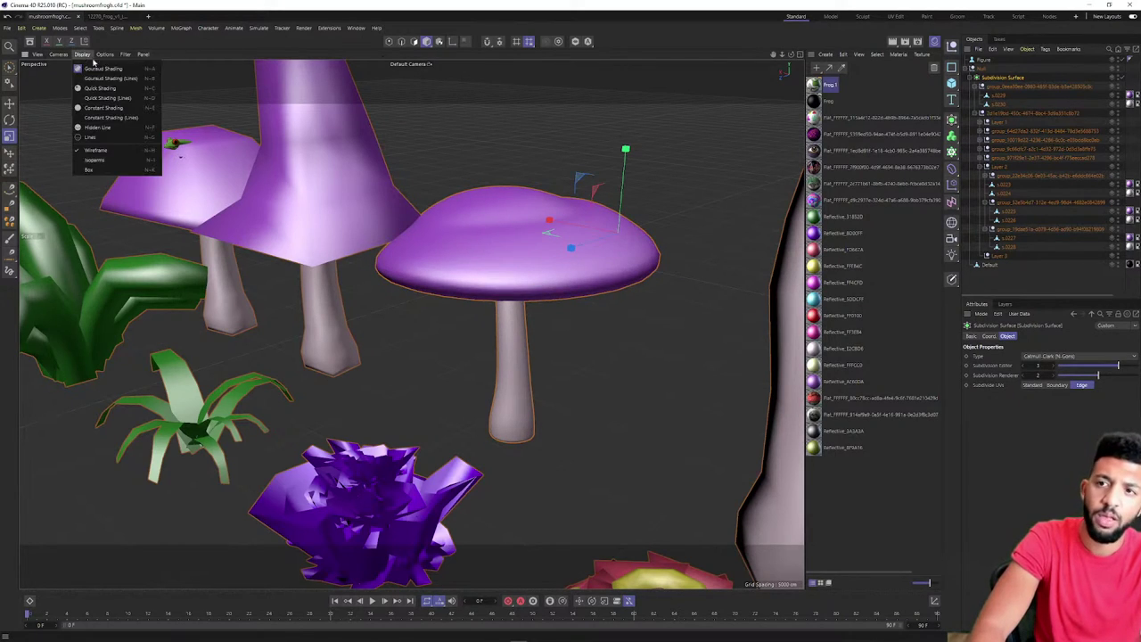
click(98, 83)
scroll(541, 242, up, 3)
alt+drag(541, 243, 889, 299)
drag(1109, 365, 1106, 369)
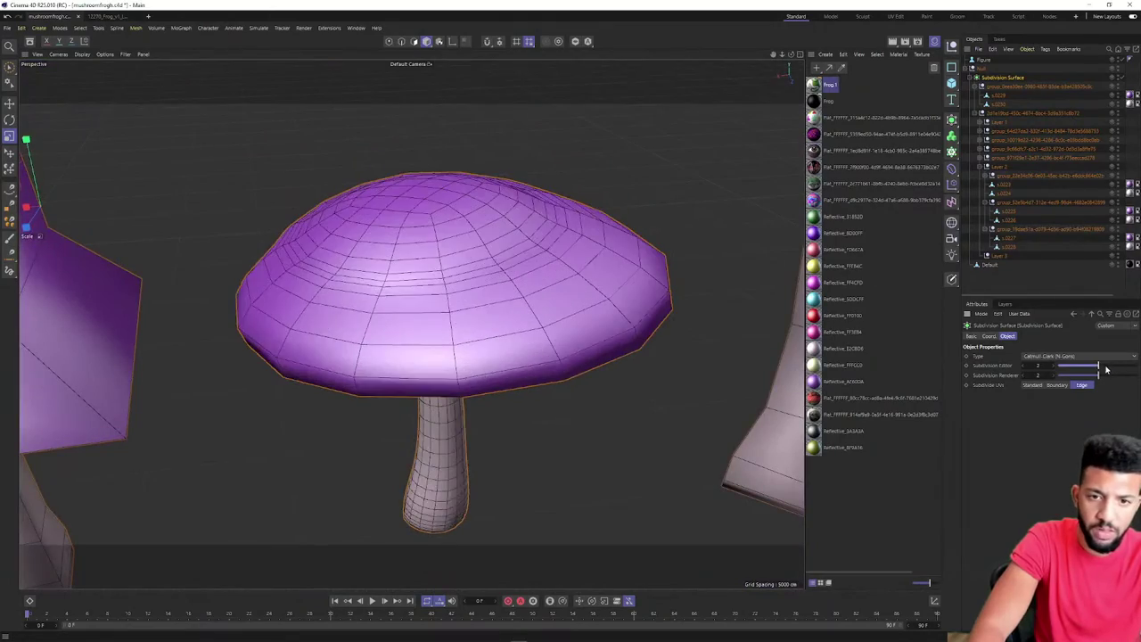
mouse_move(587, 305)
alt+mouse_down()
mouse_move(550, 258)
mouse_move(591, 306)
mouse_move(534, 280)
mouse_move(544, 268)
mouse_move(556, 300)
mouse_move(594, 308)
alt+mouse_up()
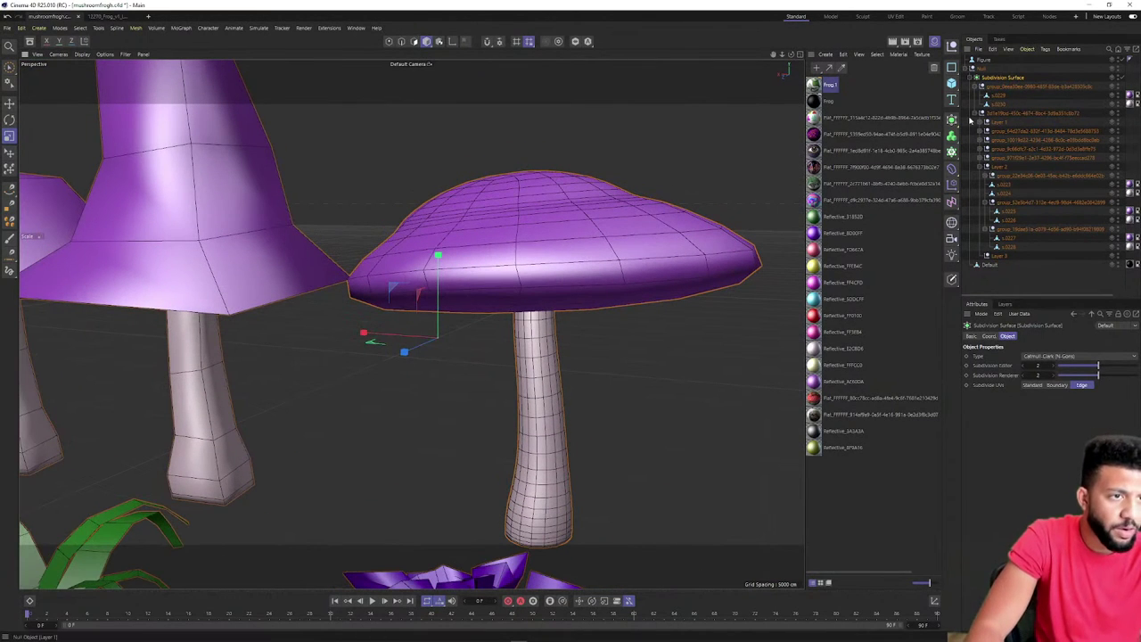
Try merging the whole Subdivision Surface hierarchy with Connect Objects + Delete, and undo the merge
click(999, 88)
click(975, 114)
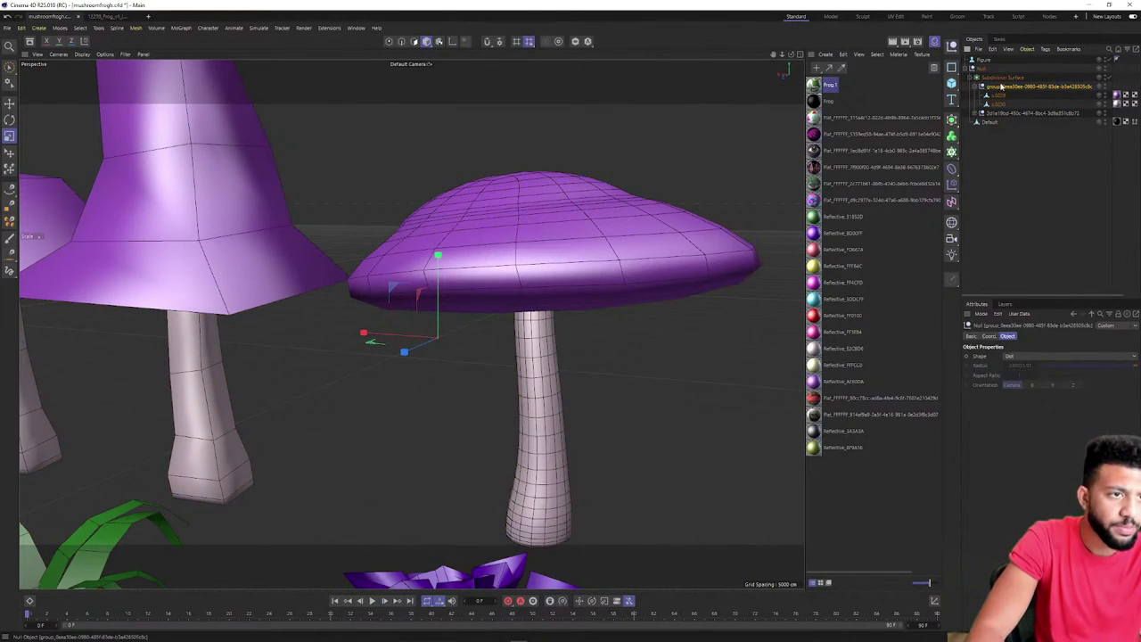
click(1003, 78)
right_click(1003, 78)
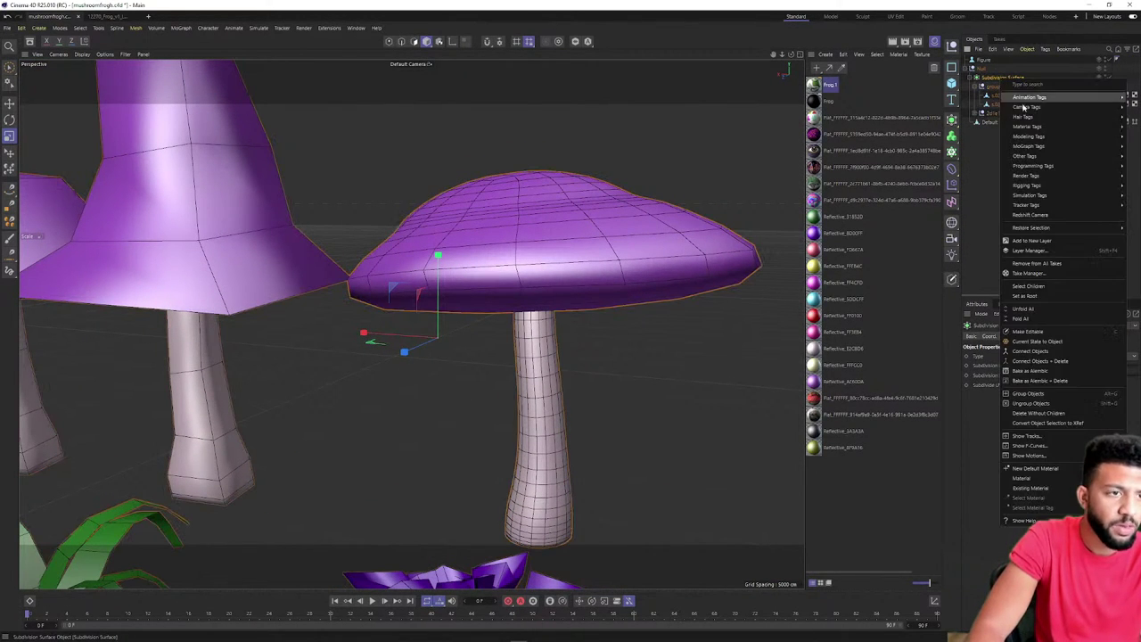
click(1059, 360)
alt+right_drag(617, 221, 492, 198)
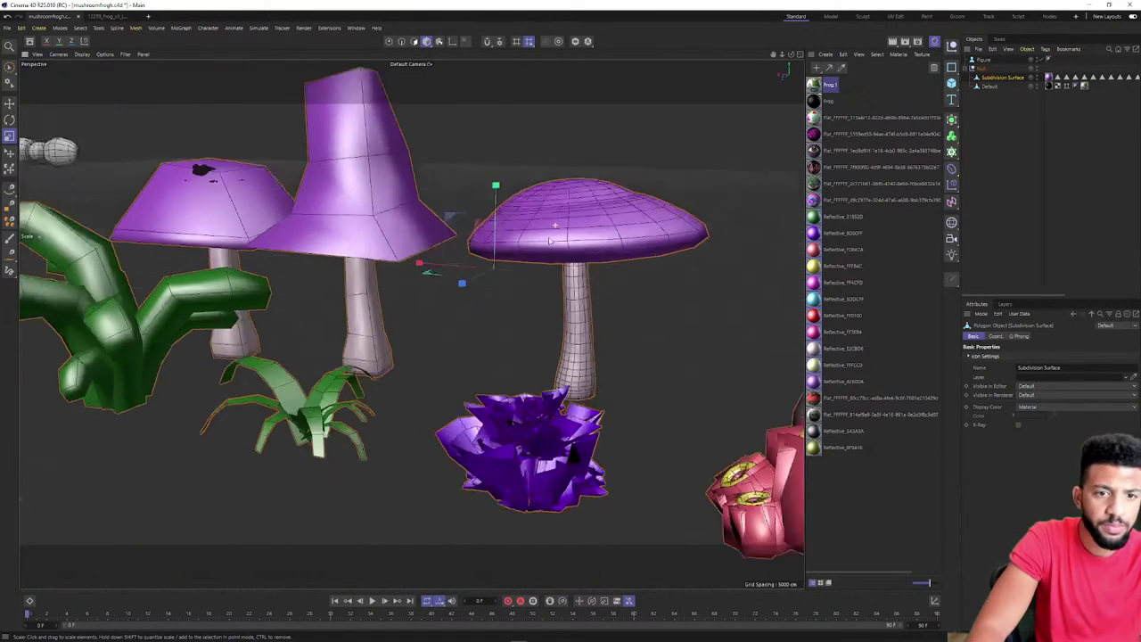
alt+drag(493, 198, 517, 217)
alt+middle_drag(517, 216, 528, 296)
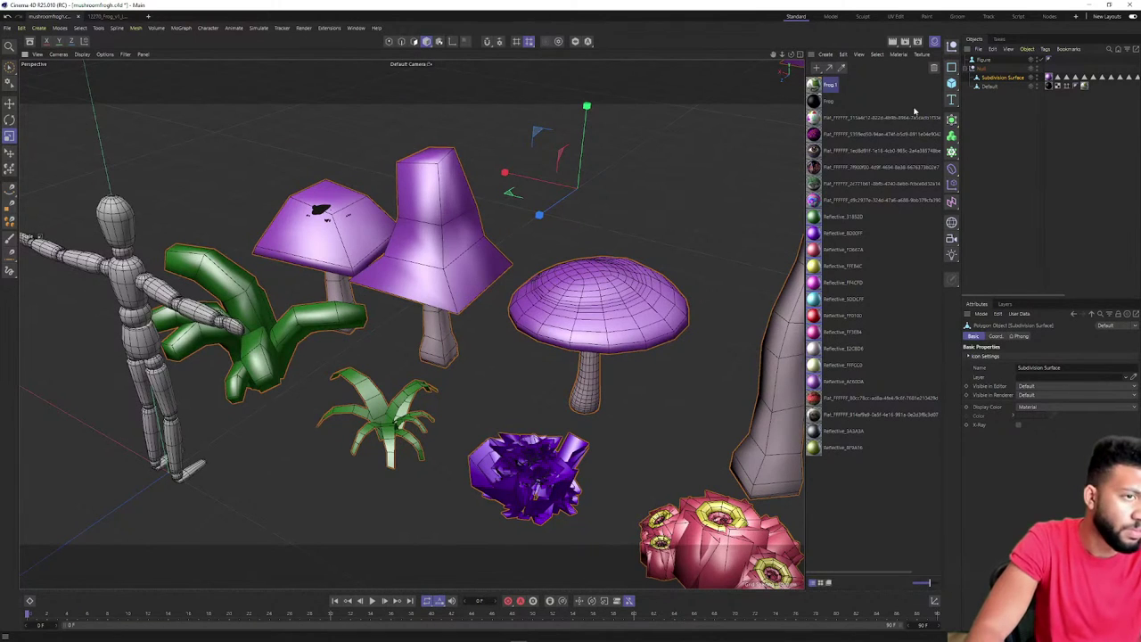
key(ctrl+z)
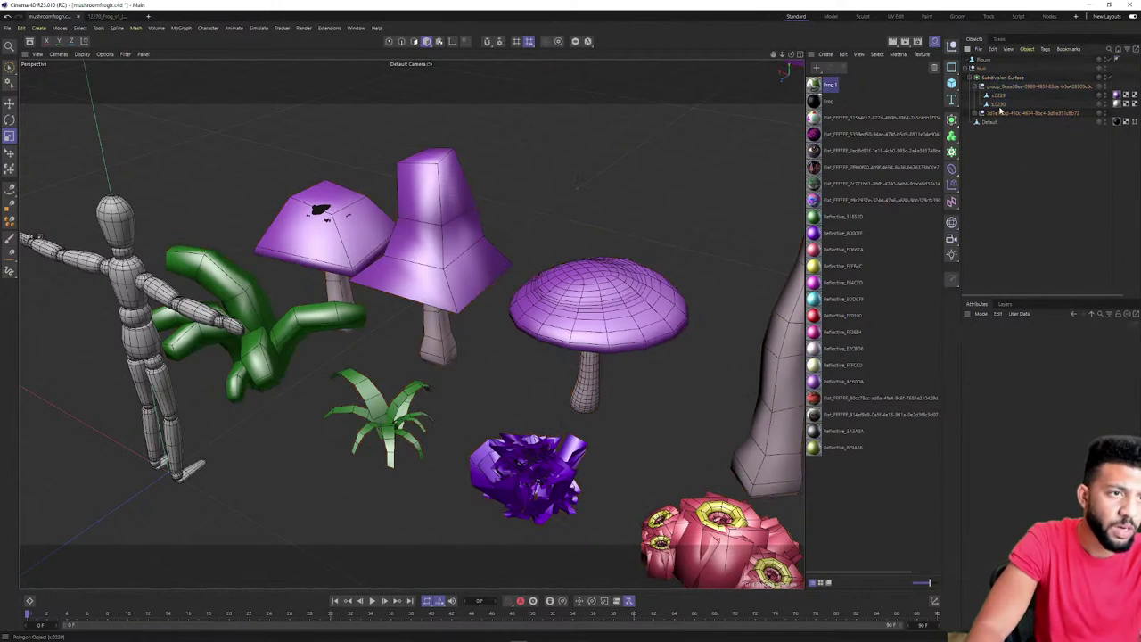
Try nesting the wide mushroom's stem object under its cap object, undo it, and select both parts
drag(997, 104, 999, 97)
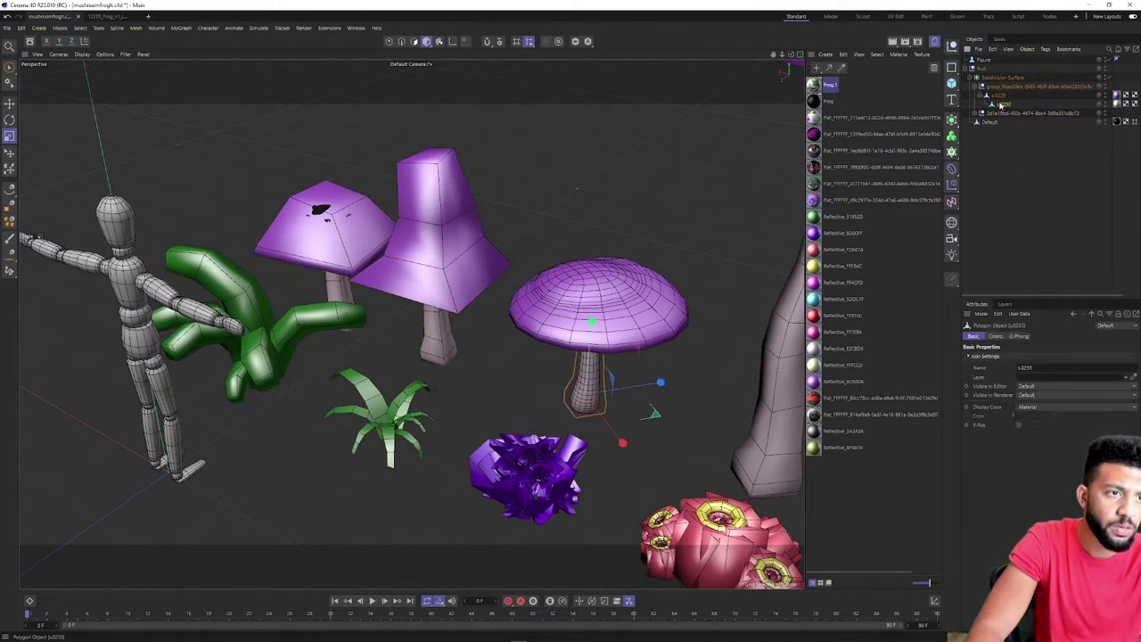
key(ctrl+z)
click(1000, 96)
shift+click(1000, 106)
ctrl+click(1000, 103)
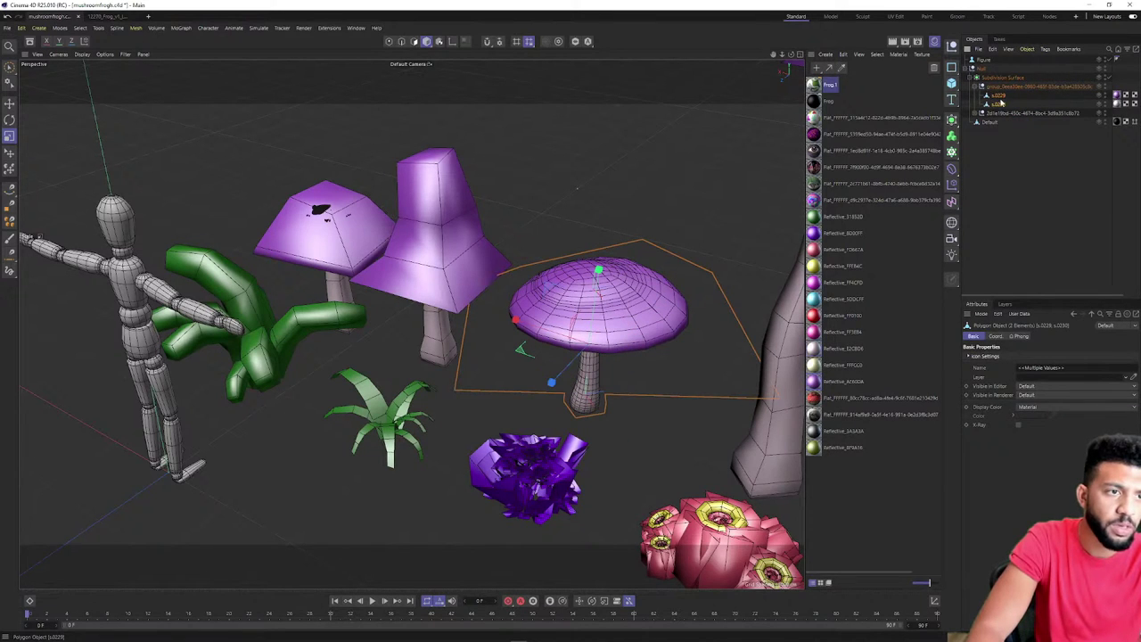
Move the remaining models' group out of the Subdivision Surface, and merge the wide mushroom with Connect Objects + Delete
click(1000, 87)
click(977, 94)
click(975, 87)
click(991, 97)
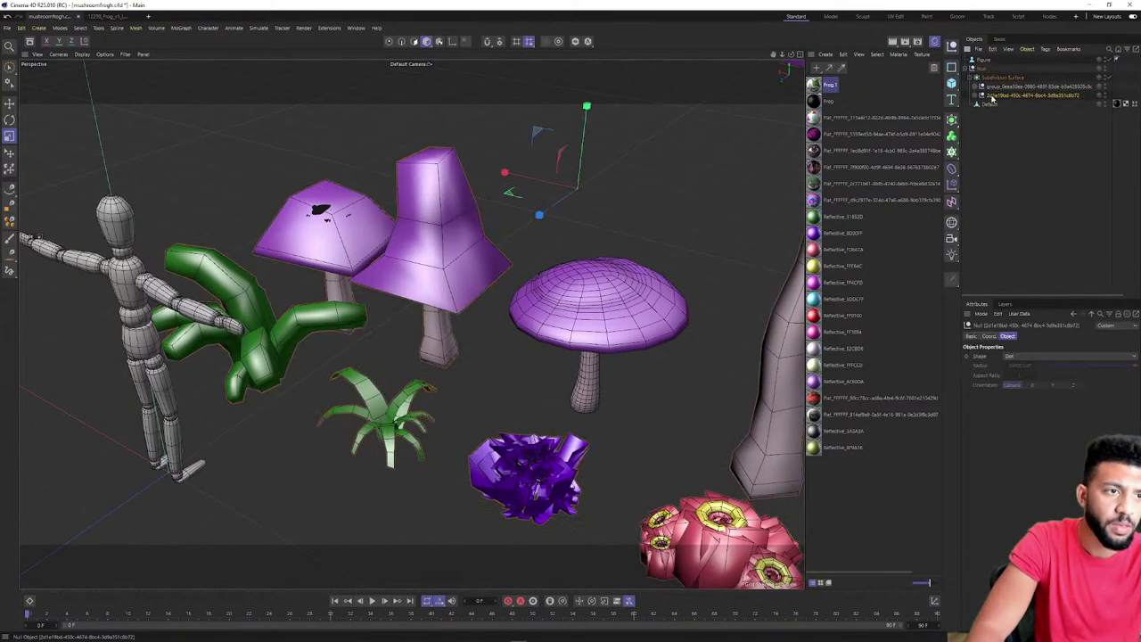
drag(994, 77, 993, 79)
right_click(992, 87)
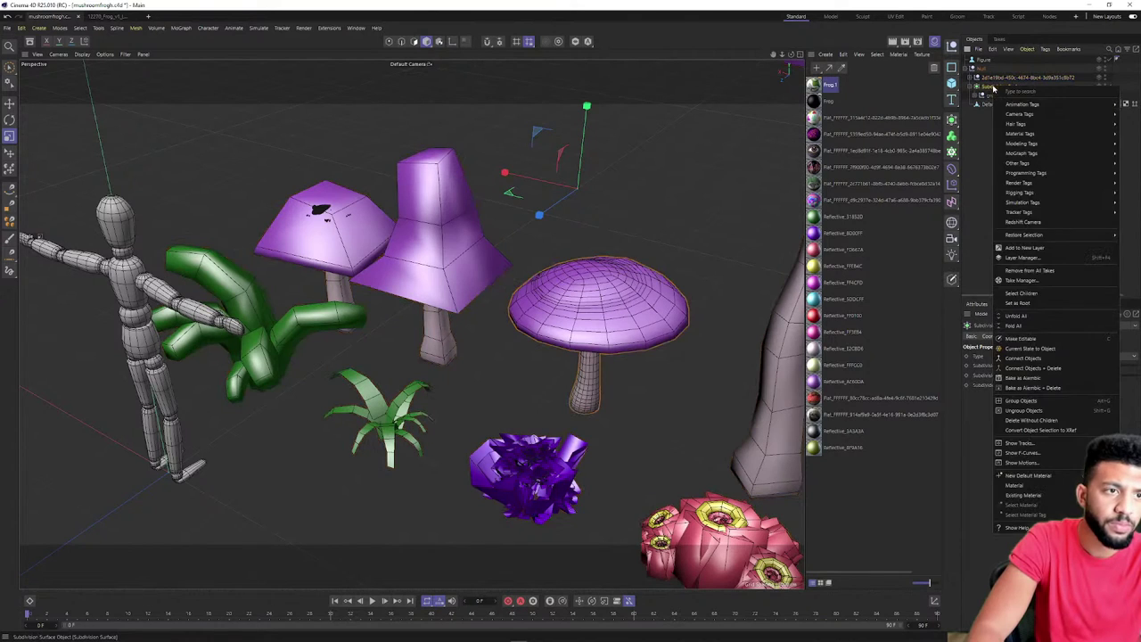
click(1056, 367)
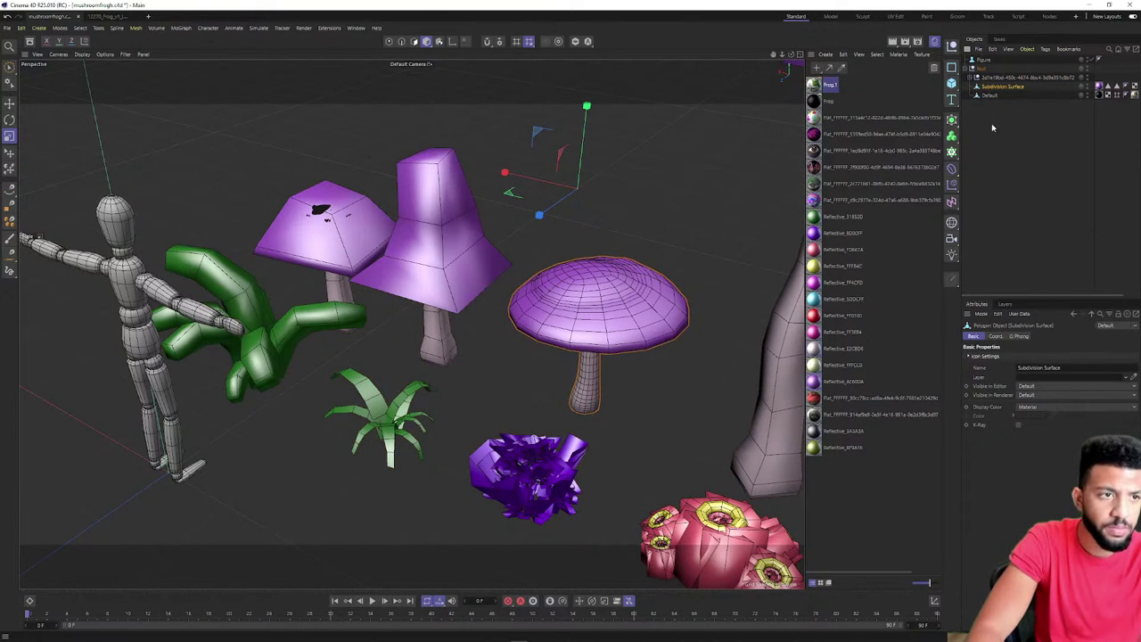
Move the merged wide mushroom toward the figure under the frog, and hide the remaining models' group in the viewport
key(e)
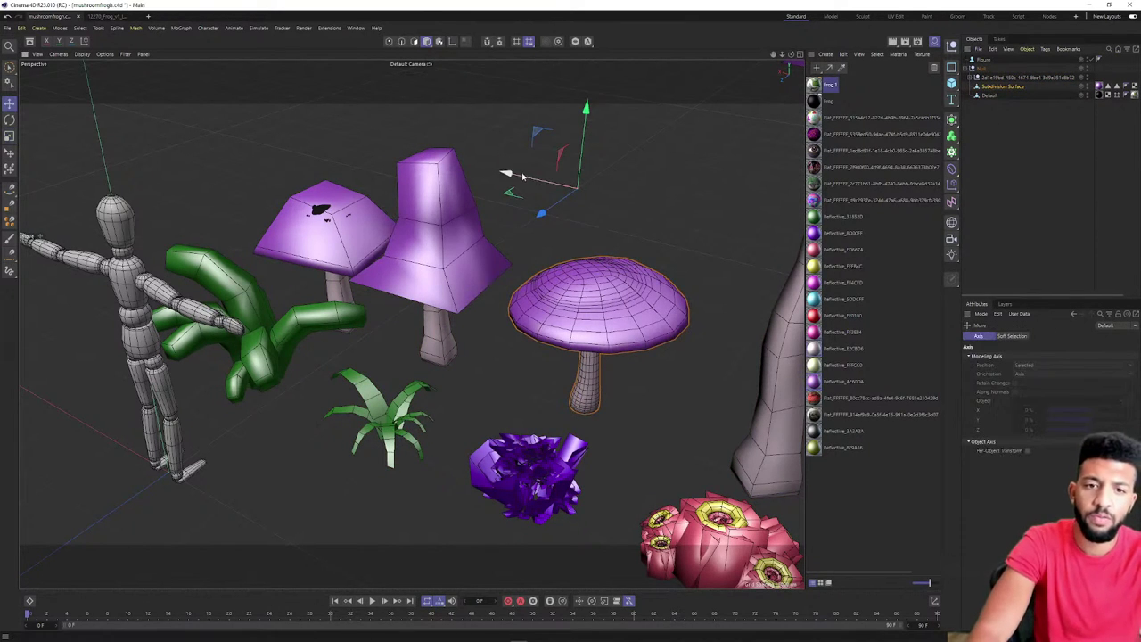
drag(524, 176, 477, 173)
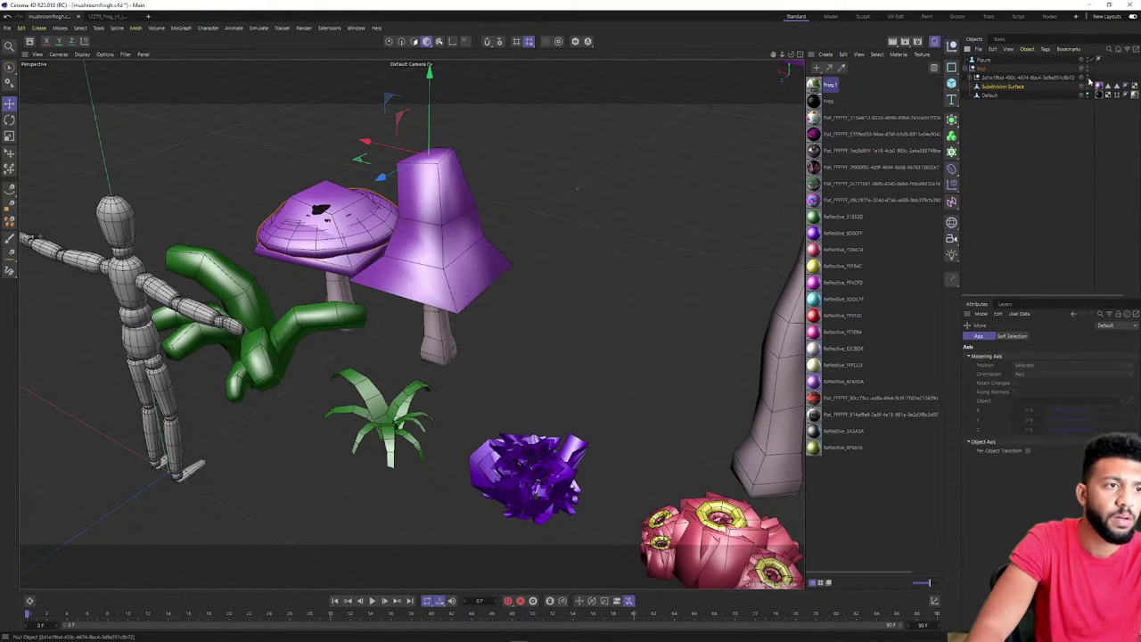
double_click(1087, 78)
scroll(247, 244, up, 4)
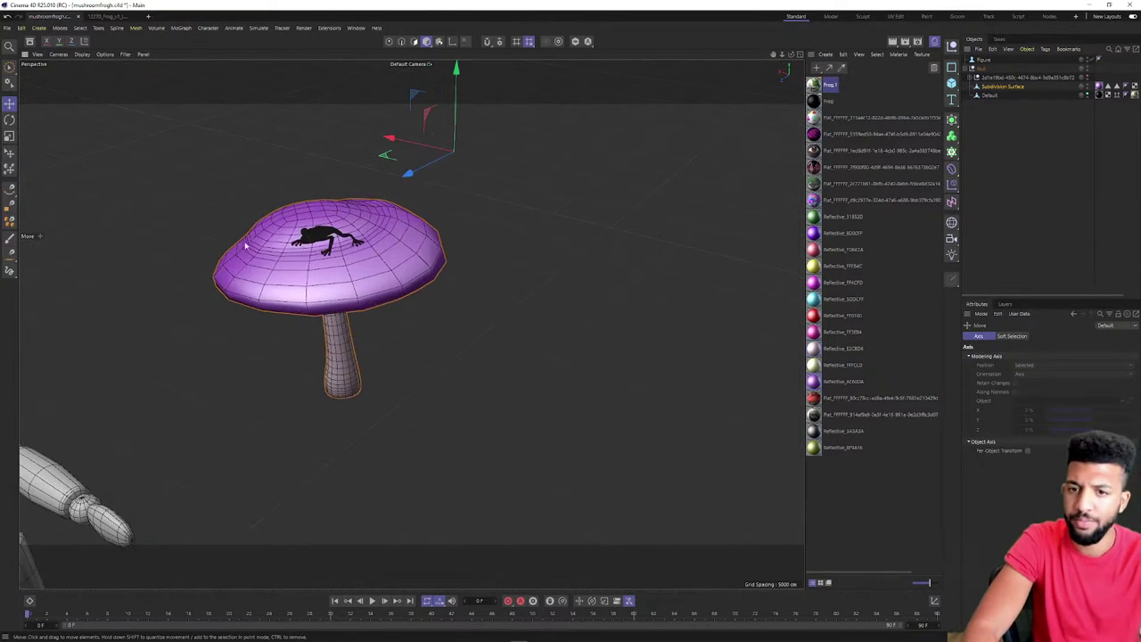
mouse_move(247, 244)
alt+mouse_down()
mouse_move(273, 231)
mouse_move(341, 273)
mouse_move(298, 199)
mouse_move(321, 234)
mouse_move(198, 259)
mouse_move(242, 255)
alt+mouse_up()
click(1000, 87)
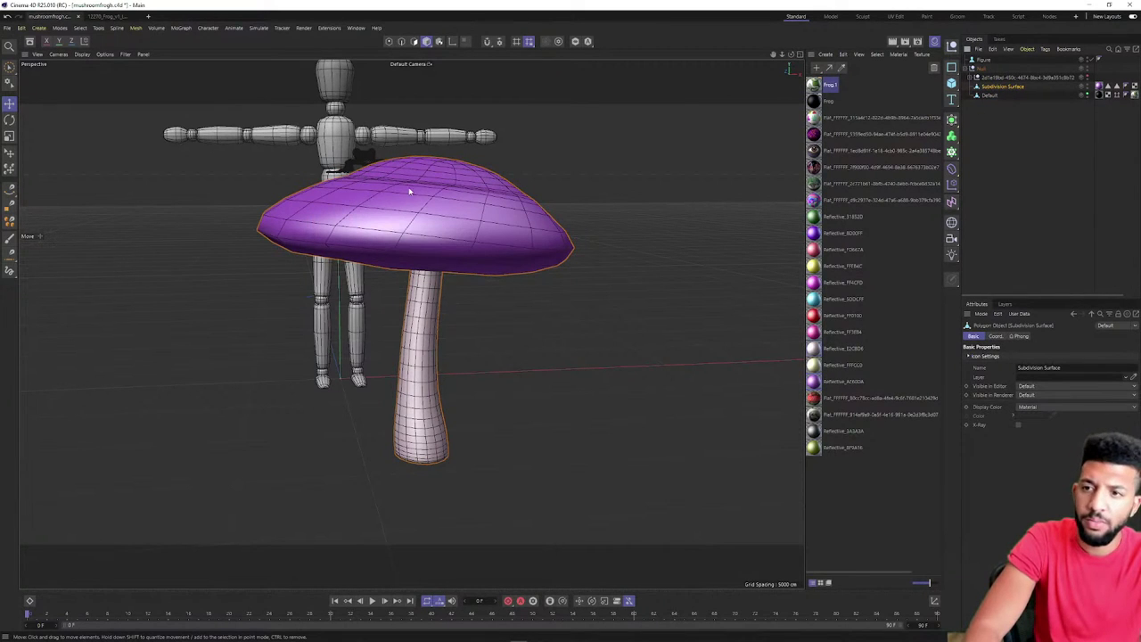
scroll(510, 203, down, 3)
alt+drag(395, 208, 499, 224)
scroll(499, 224, down, 4)
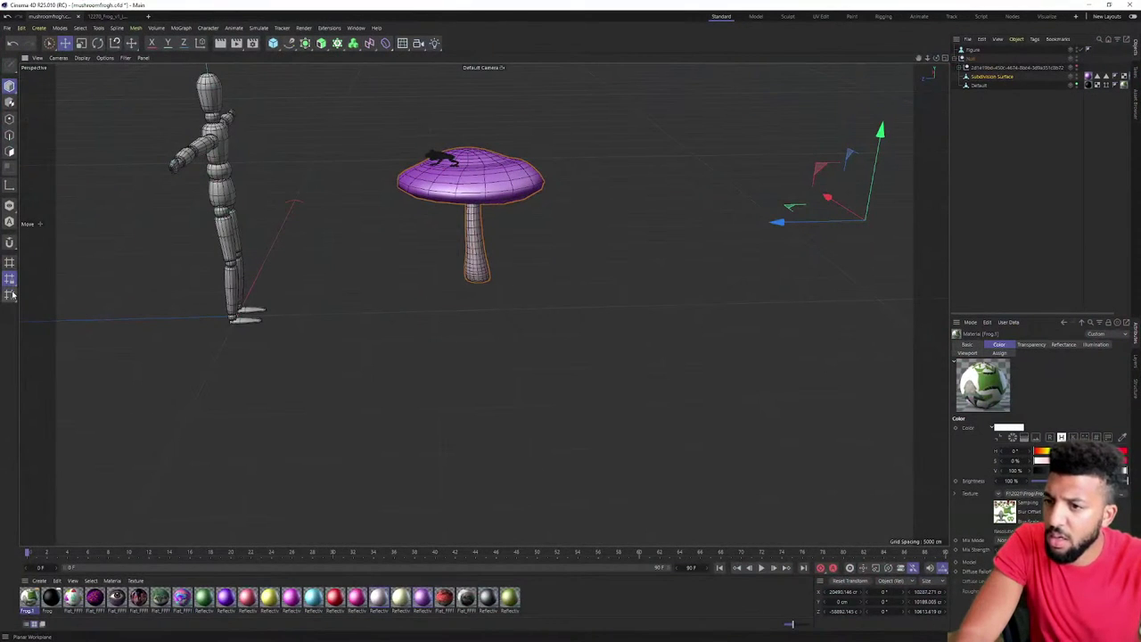
Enable axis editing and move the wide mushroom's axis from outside the model to the base of its stem
click(9, 187)
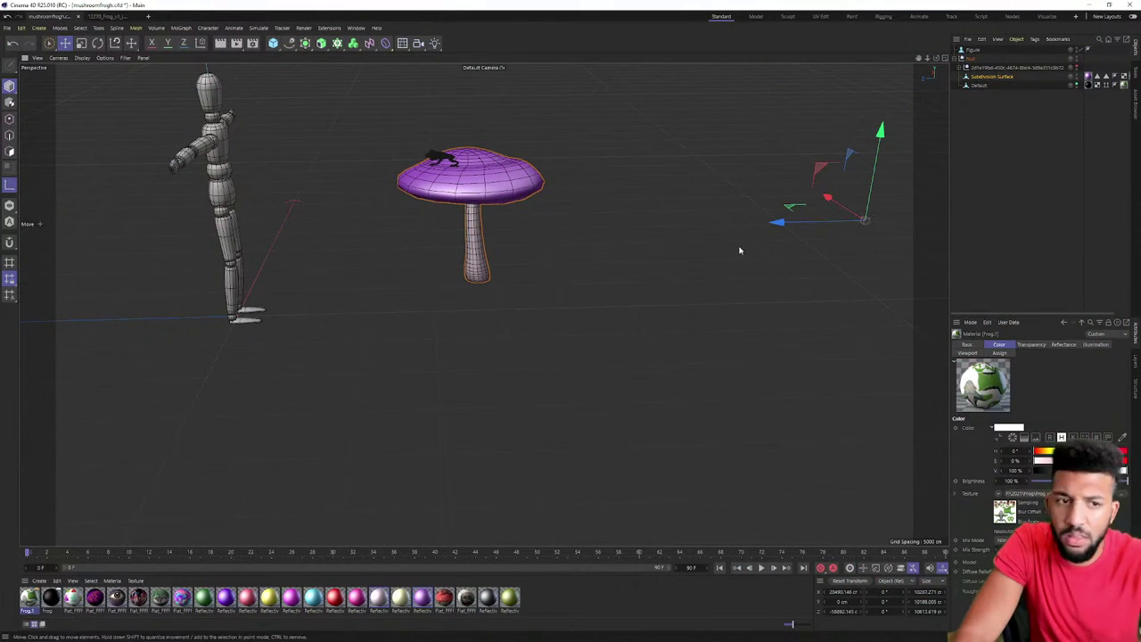
drag(775, 222, 377, 242)
click(478, 254)
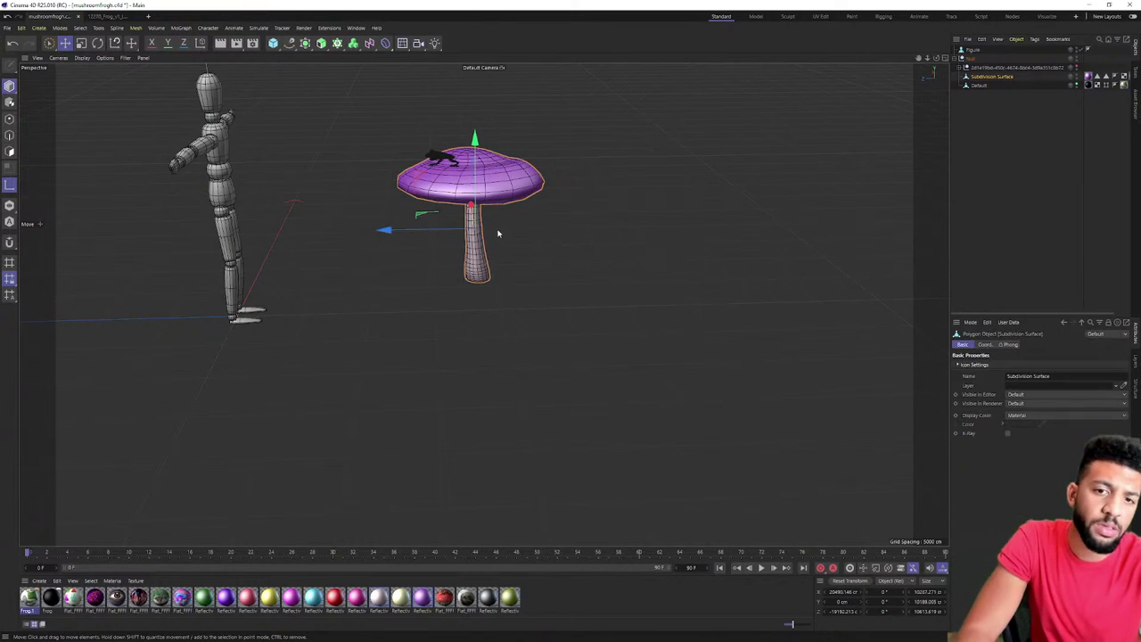
alt+drag(499, 234, 335, 220)
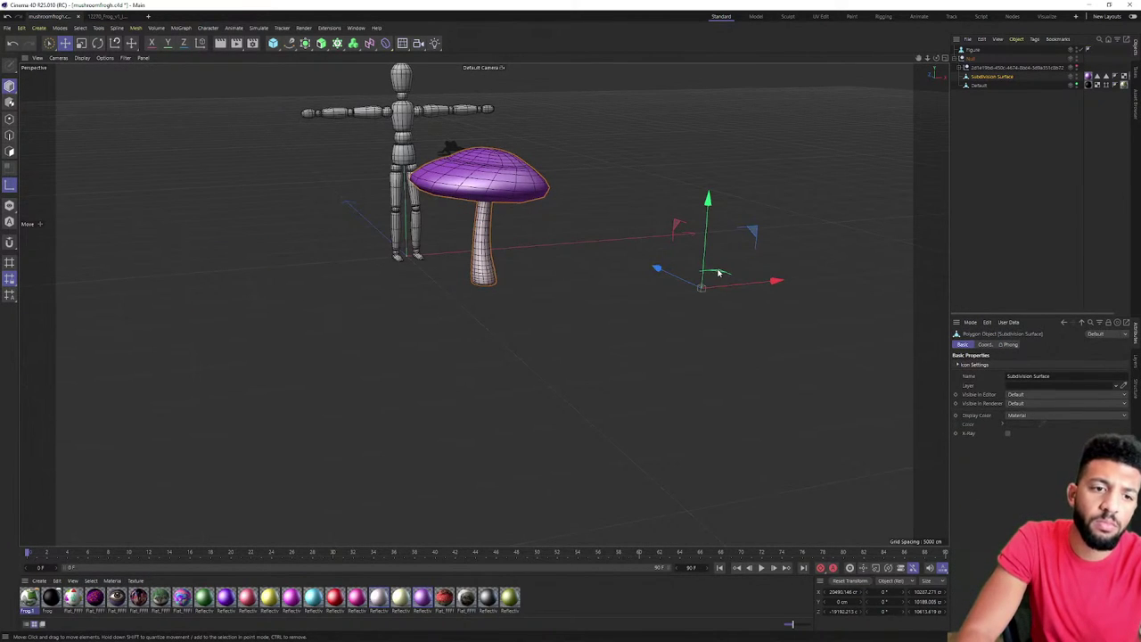
drag(718, 273, 518, 267)
alt+drag(498, 286, 499, 292)
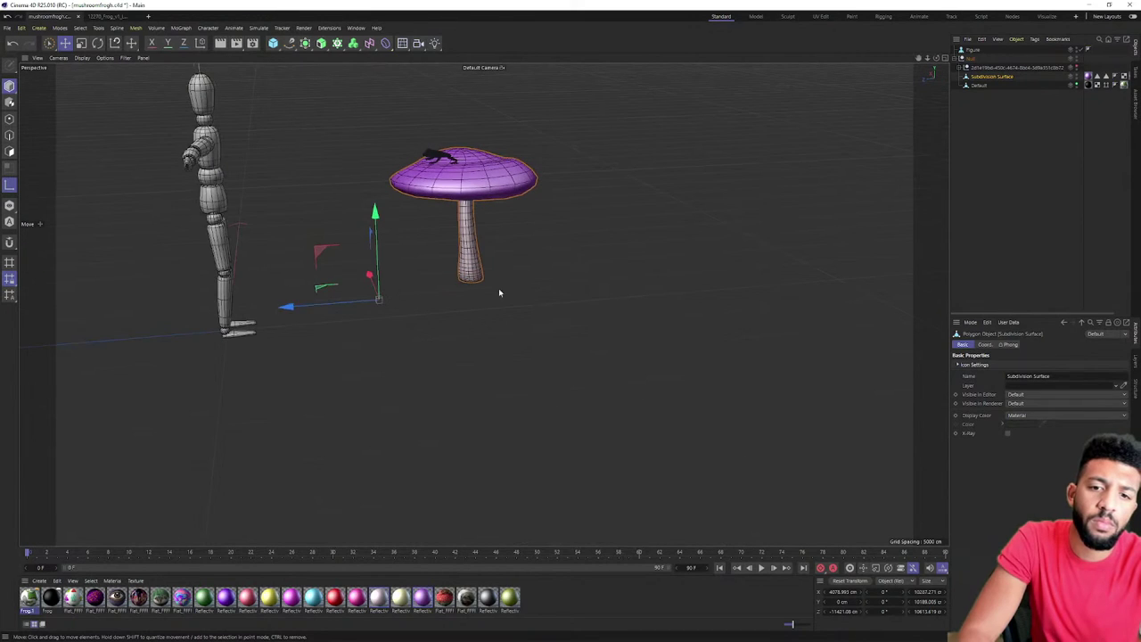
drag(317, 291, 538, 222)
scroll(521, 254, up, 5)
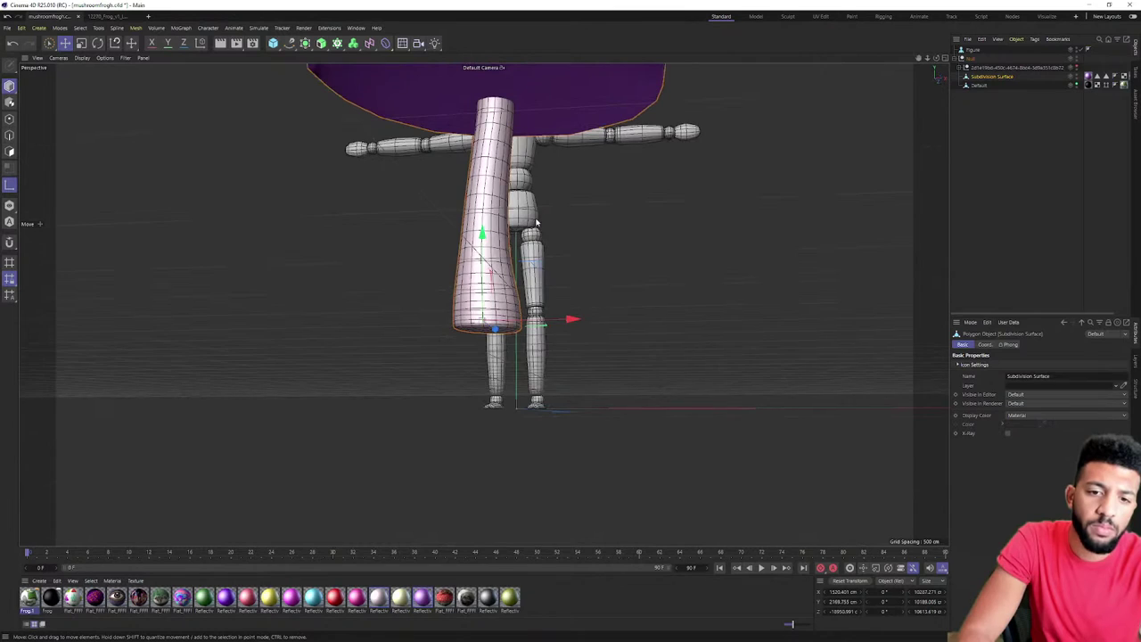
alt+drag(474, 256, 484, 242)
alt+drag(478, 260, 602, 300)
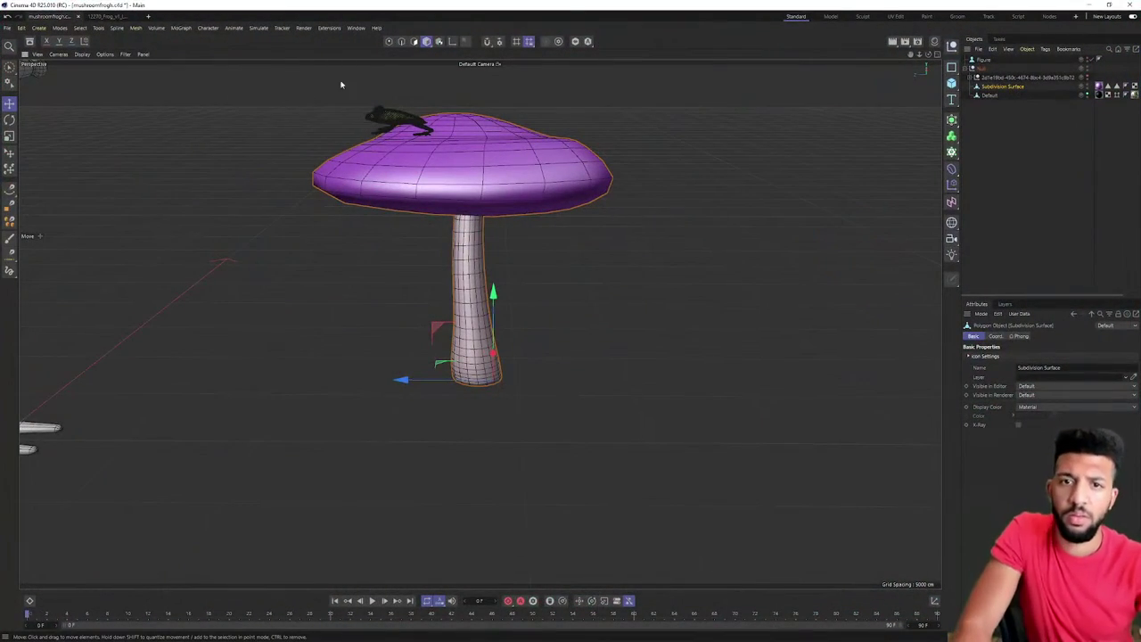
Reposition the wide mushroom so that its cap sits beneath the frog, and clear the selection
mouse_move(373, 266)
alt+mouse_down()
mouse_move(404, 250)
mouse_move(361, 245)
mouse_move(379, 285)
alt+mouse_up()
drag(543, 394, 575, 446)
alt+drag(528, 406, 615, 418)
click(995, 142)
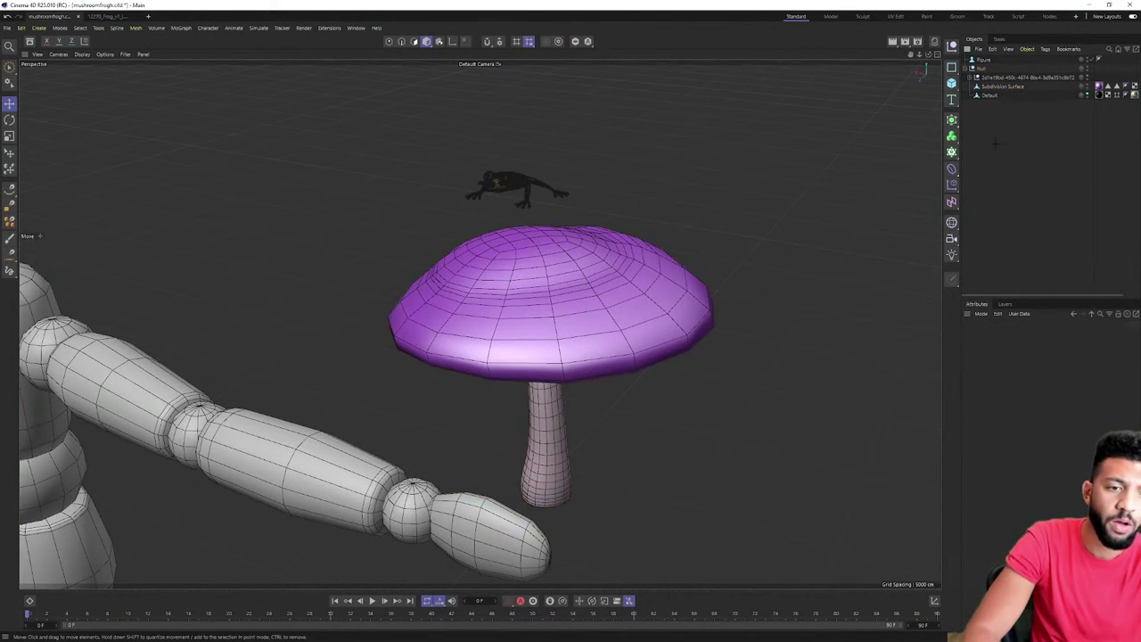
Scale up the frog relative to the mushroom and lower it onto the cap
click(990, 96)
alt+drag(605, 214, 514, 212)
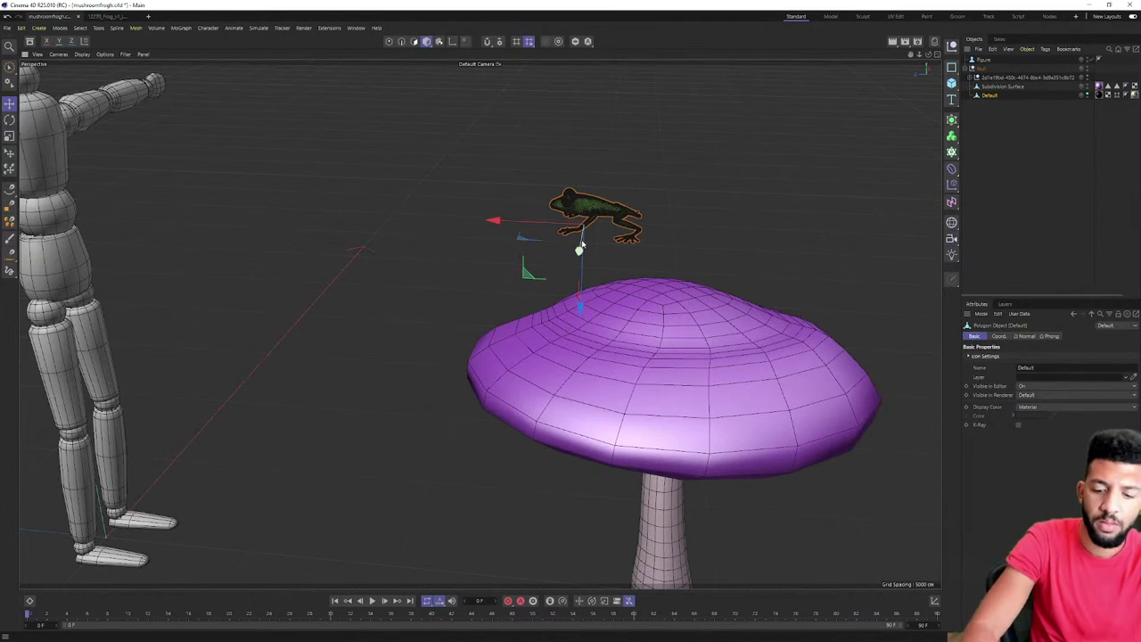
key(t)
drag(740, 216, 918, 207)
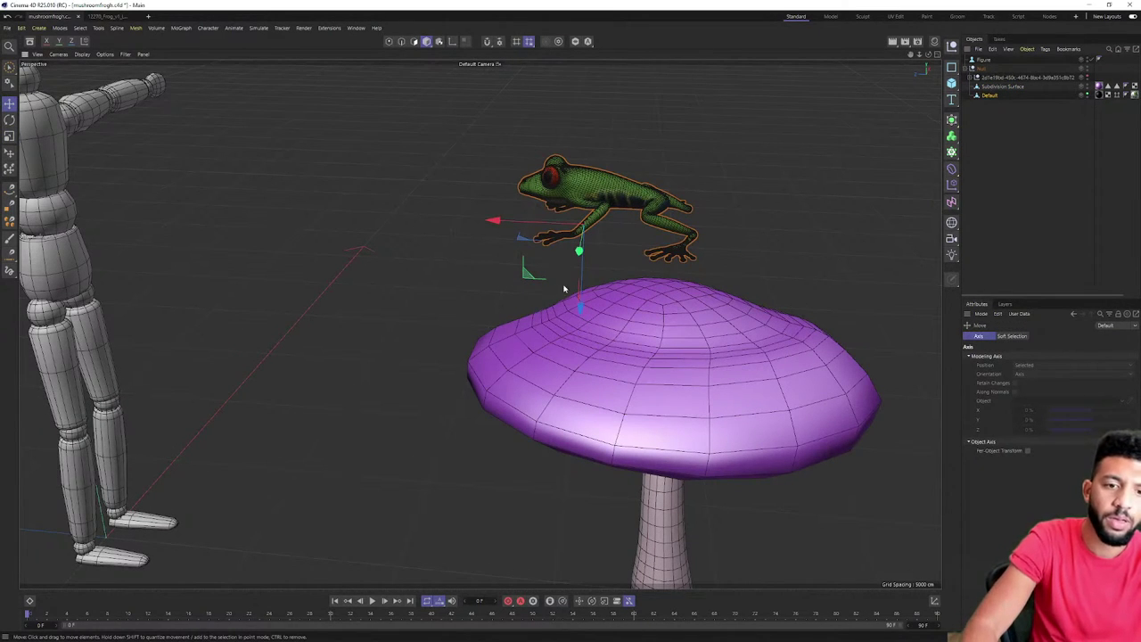
drag(581, 308, 577, 397)
alt+drag(610, 359, 352, 225)
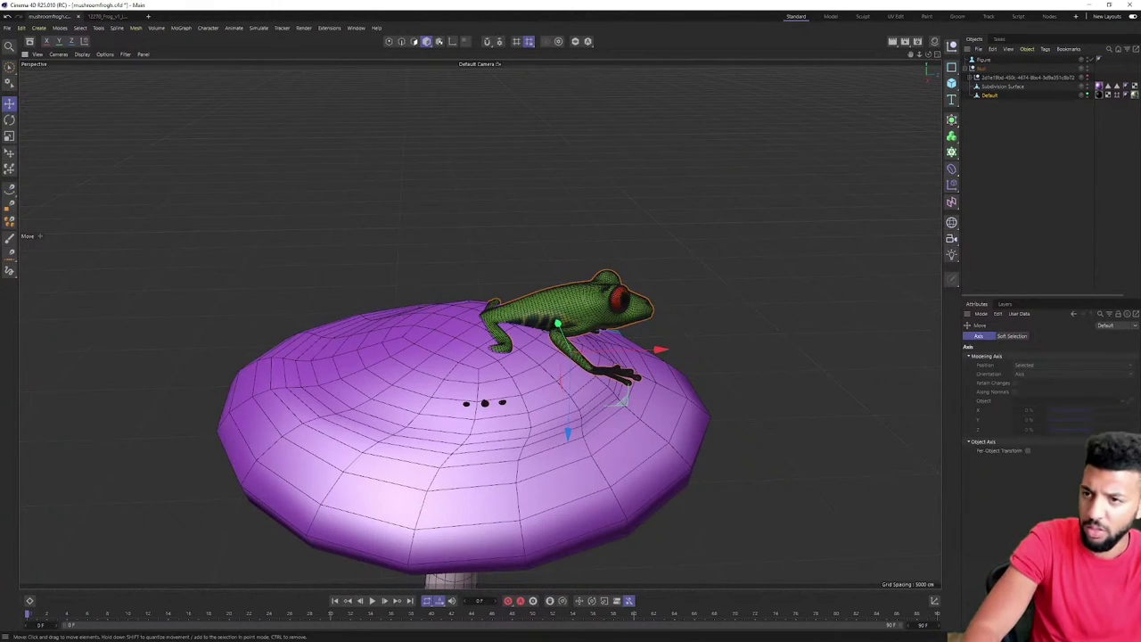
Place the frog on the crown of the mushroom cap with the Place tool, using -Z as the up direction
click(10, 154)
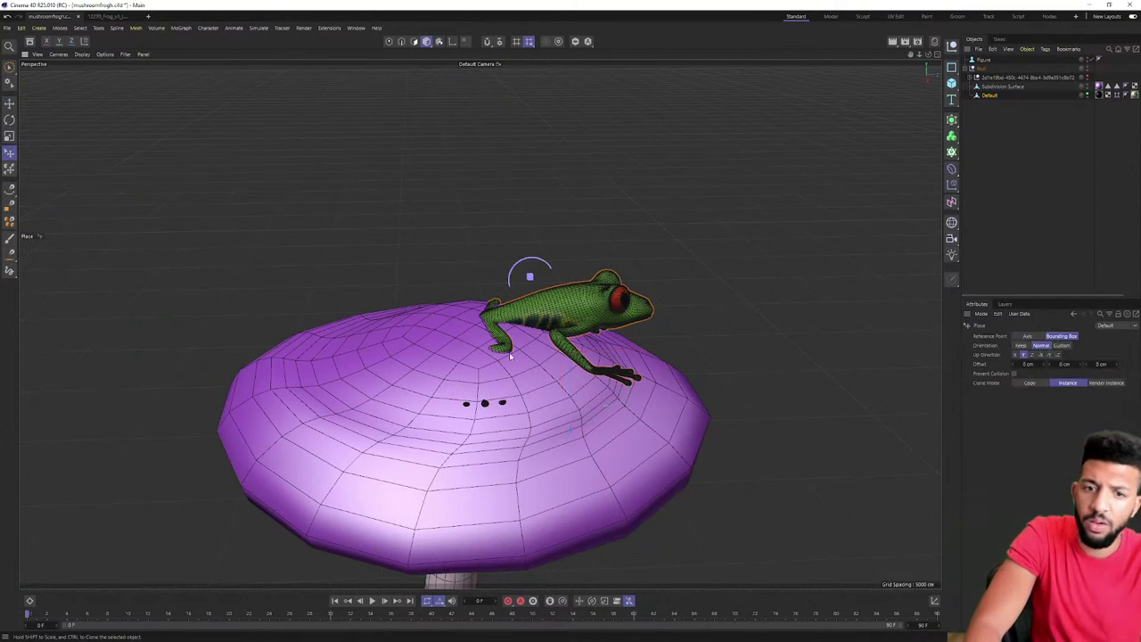
drag(535, 316, 473, 357)
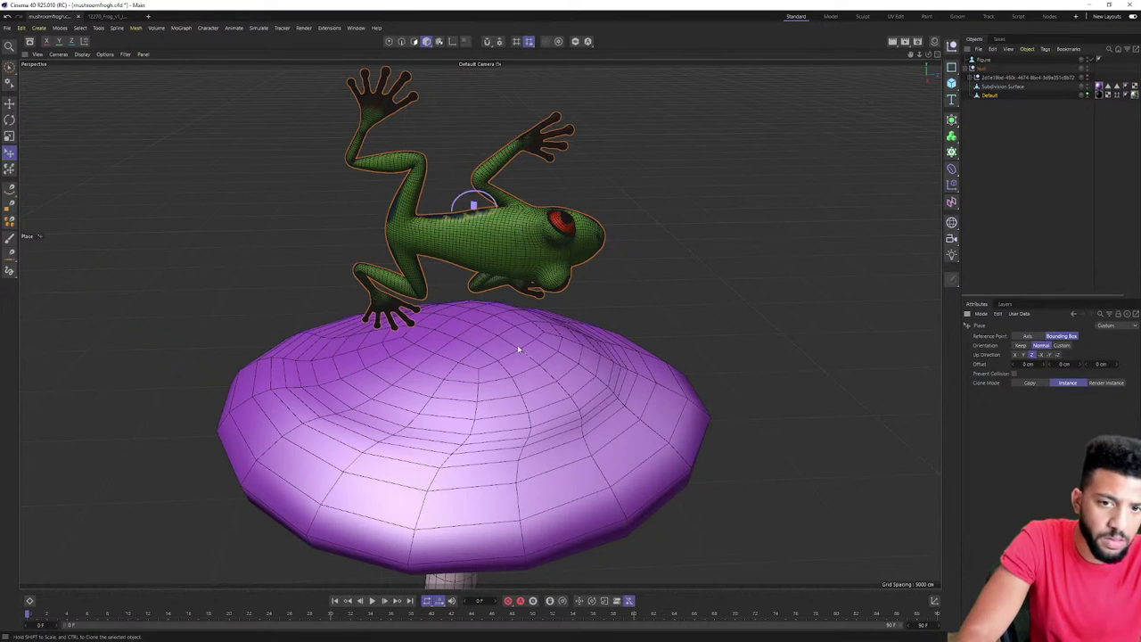
drag(519, 349, 678, 343)
drag(615, 276, 549, 316)
alt+drag(549, 315, 512, 294)
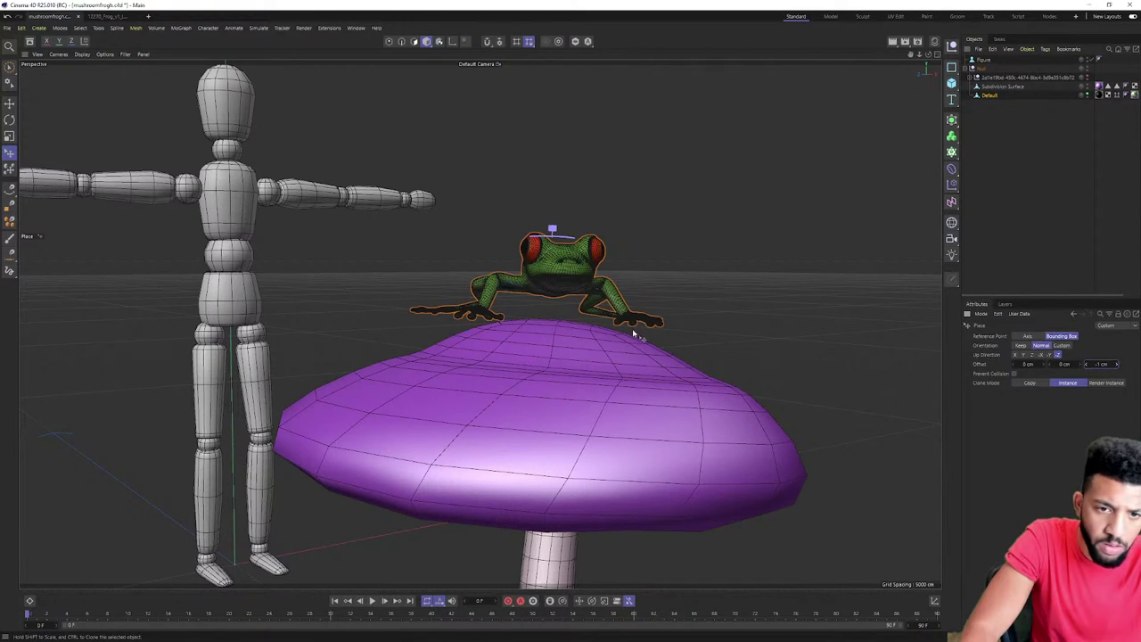
Adjust the frog's placement on the cap's crown with a larger negative Z offset, and turn it to face the figure
mouse_move(613, 308)
mouse_down()
mouse_move(605, 350)
mouse_move(579, 343)
mouse_move(571, 374)
mouse_move(525, 376)
mouse_move(532, 409)
mouse_move(545, 319)
mouse_move(624, 295)
mouse_up()
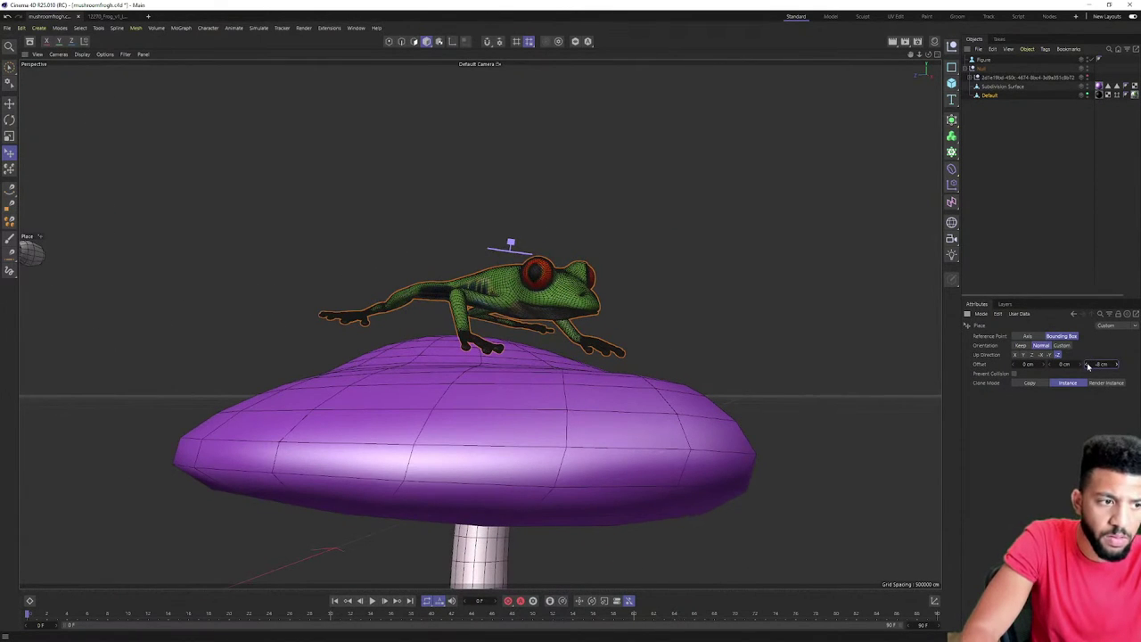
drag(493, 331, 424, 356)
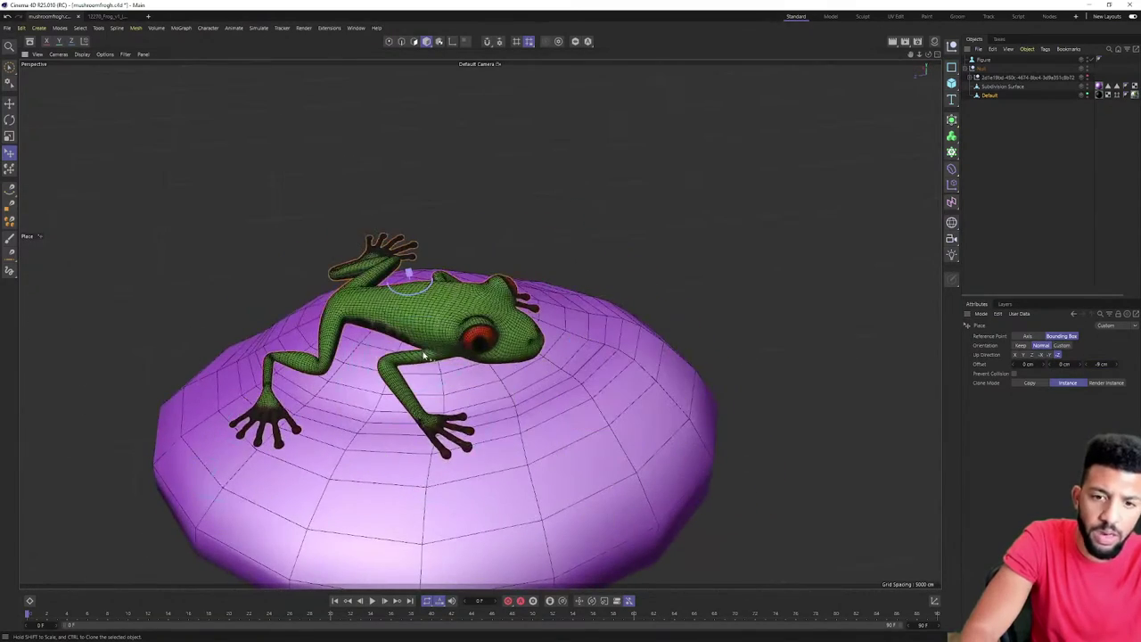
alt+drag(428, 294, 491, 340)
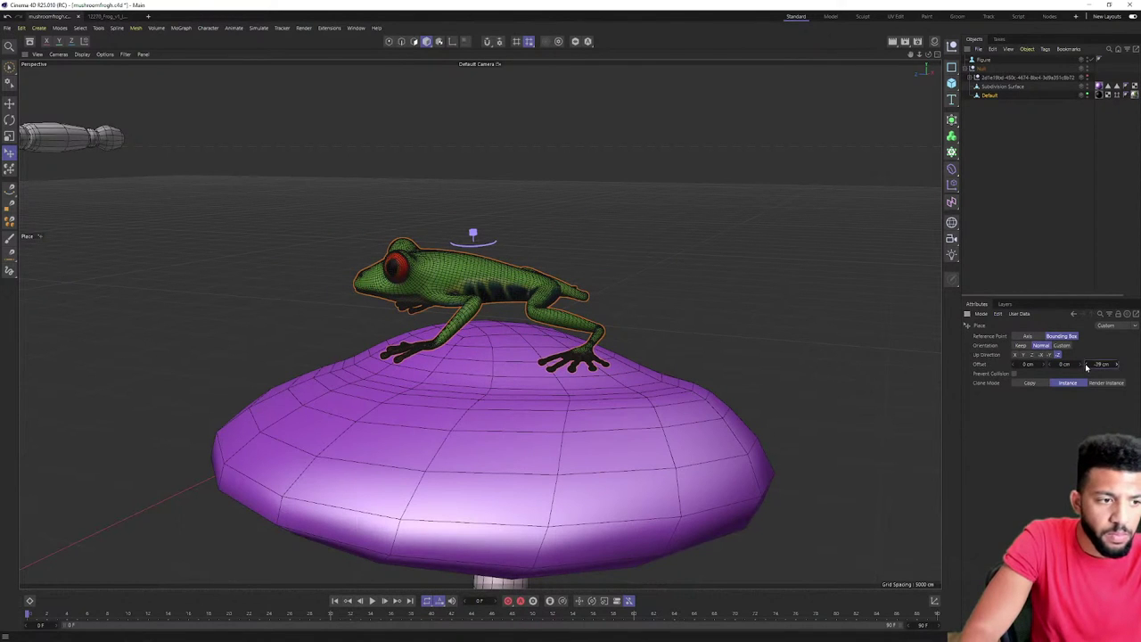
drag(501, 347, 472, 331)
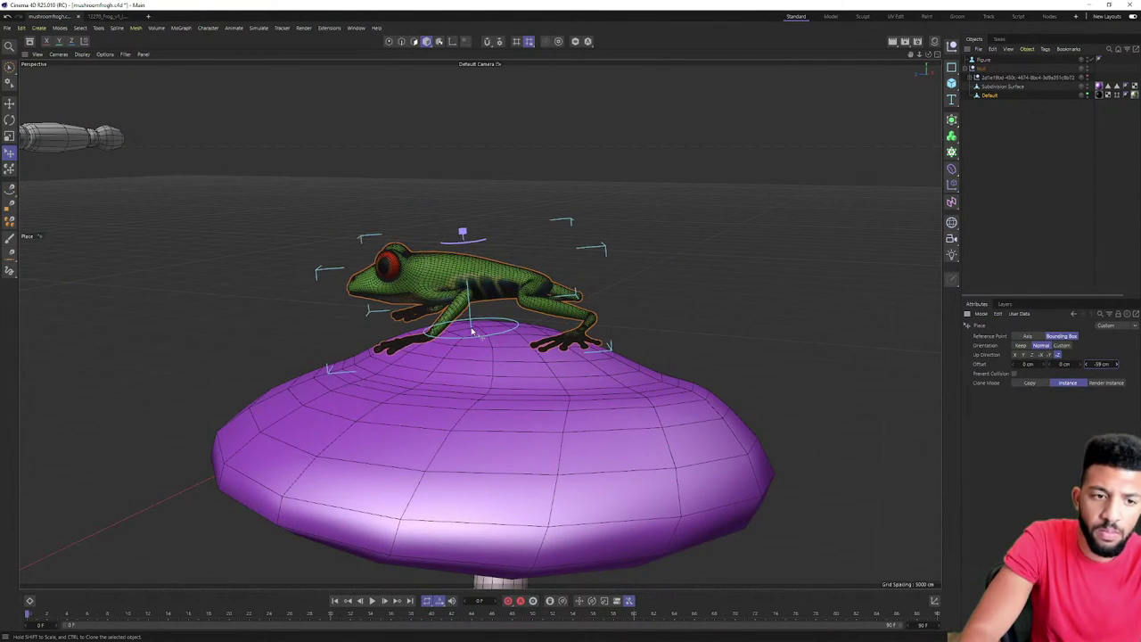
drag(479, 262, 449, 254)
Try to seat the frog's feet on the cap by lowering it, rotating it slightly and fine-tuning its height
key(e)
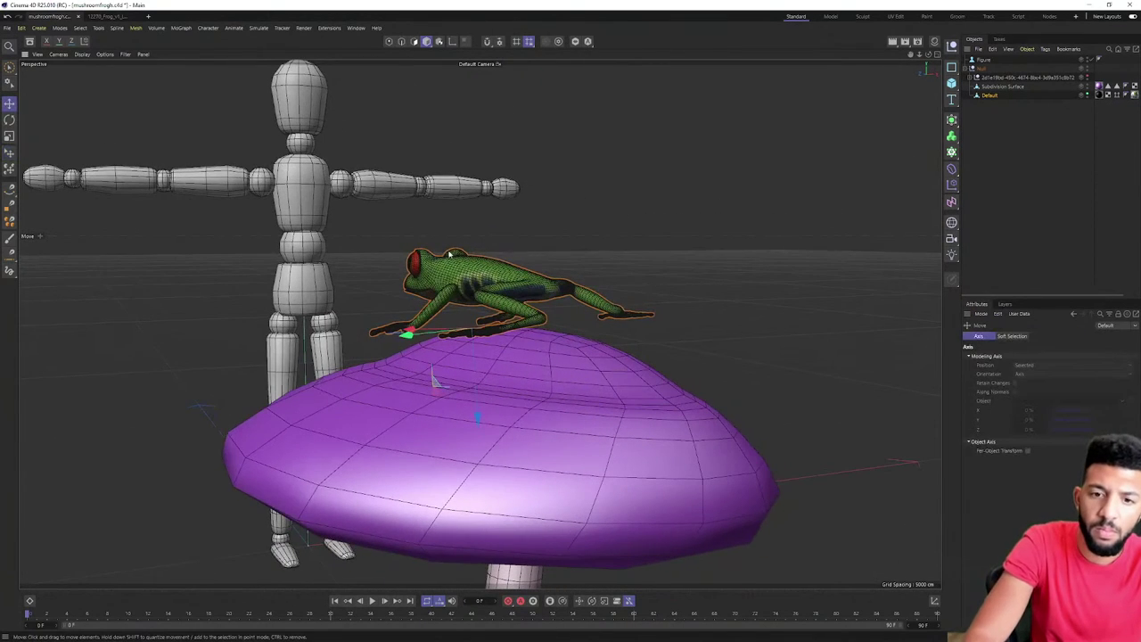
drag(478, 408, 480, 444)
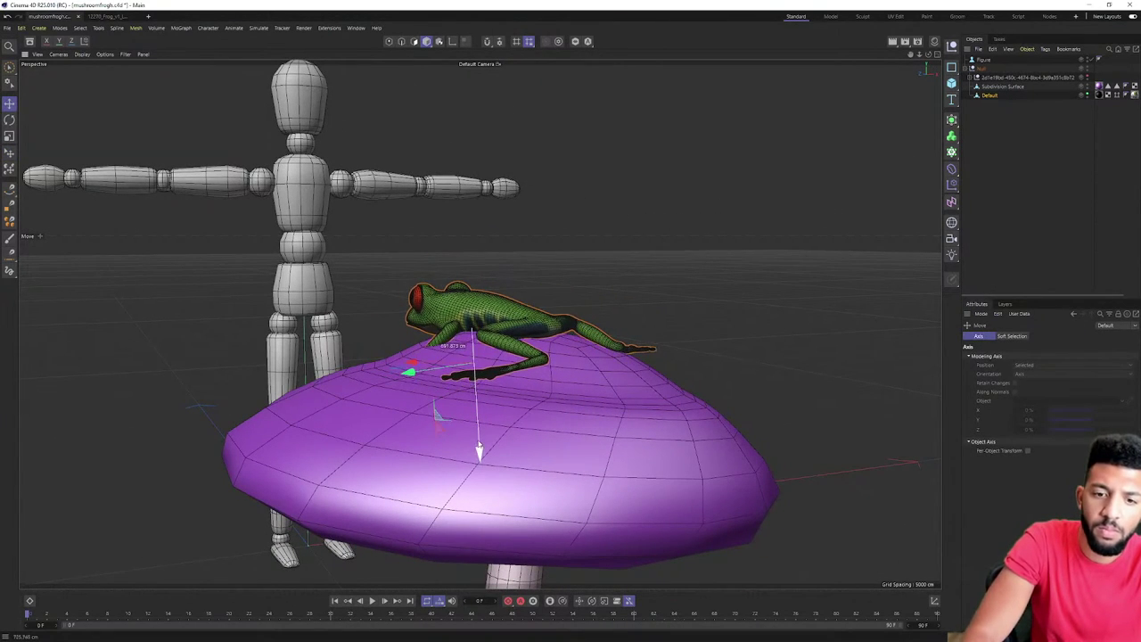
key(r)
drag(474, 322, 485, 322)
key(e)
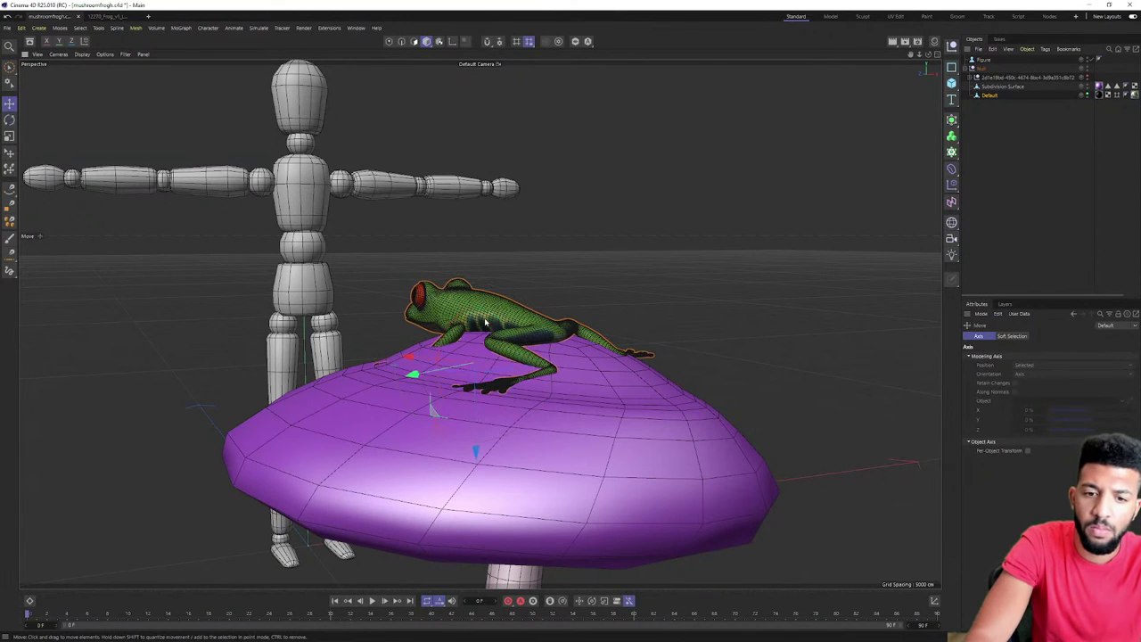
drag(476, 454, 476, 449)
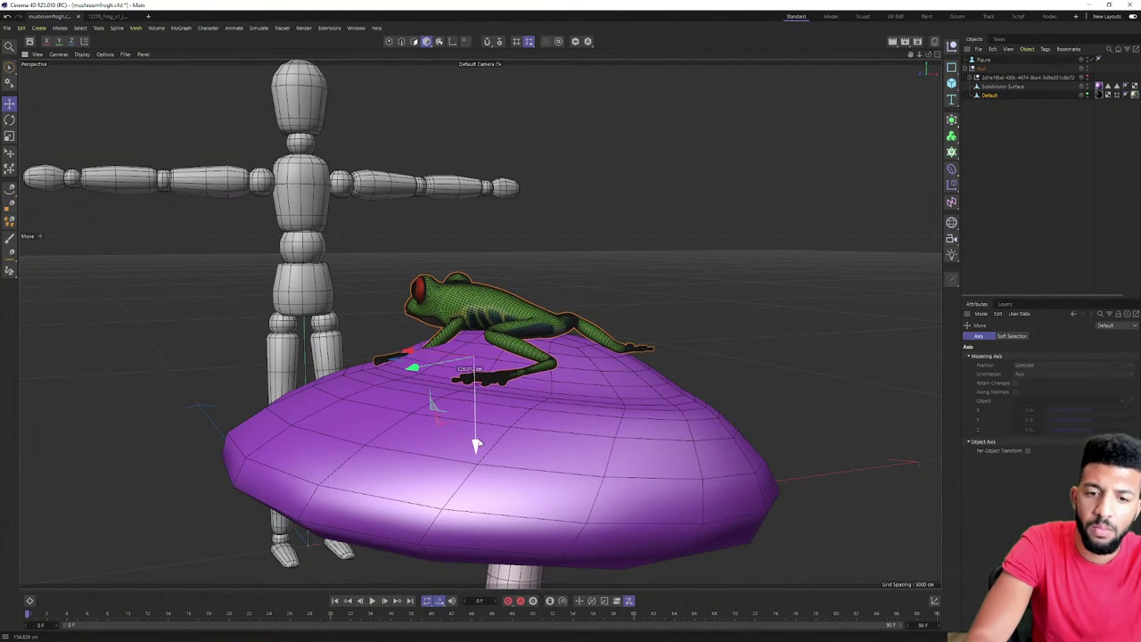
alt+drag(471, 378, 534, 389)
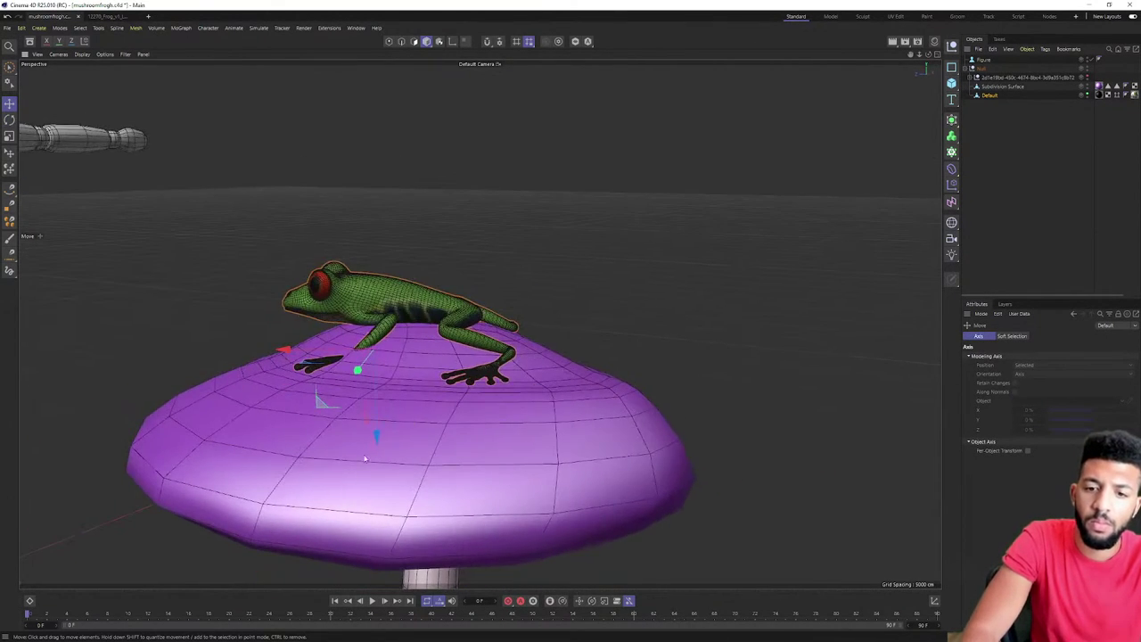
drag(377, 438, 379, 426)
alt+drag(395, 376, 587, 357)
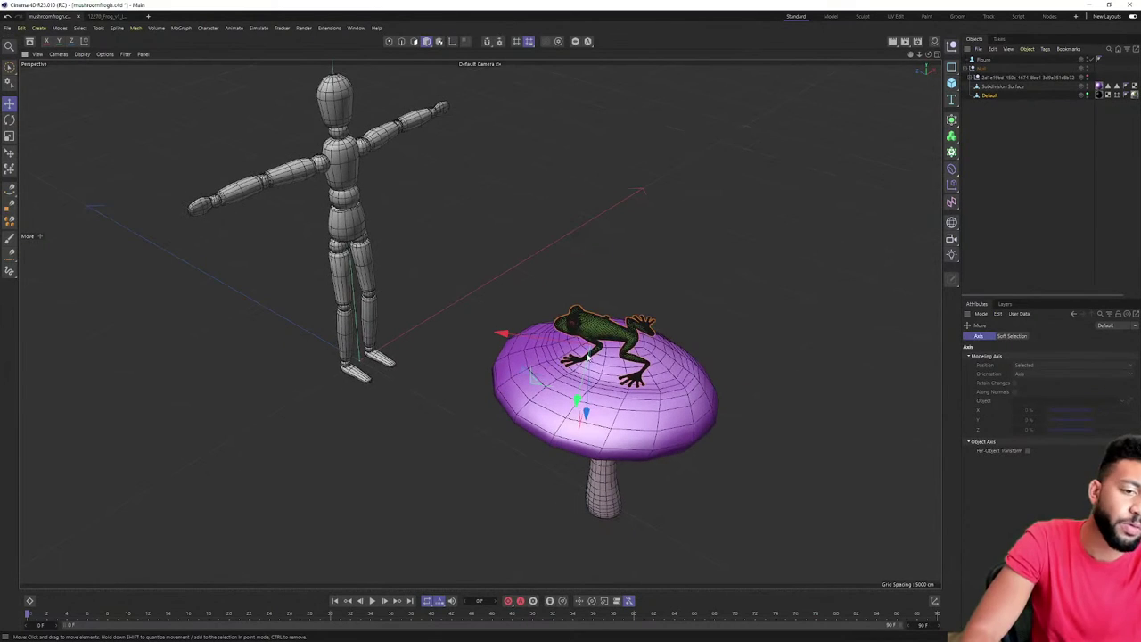
Undo the last move and rotation adjustments made to the frog
key(ctrl+z)
key(ctrl+z)
key(ctrl+z)
key(ctrl+z)
key(ctrl+z)
key(ctrl+z)
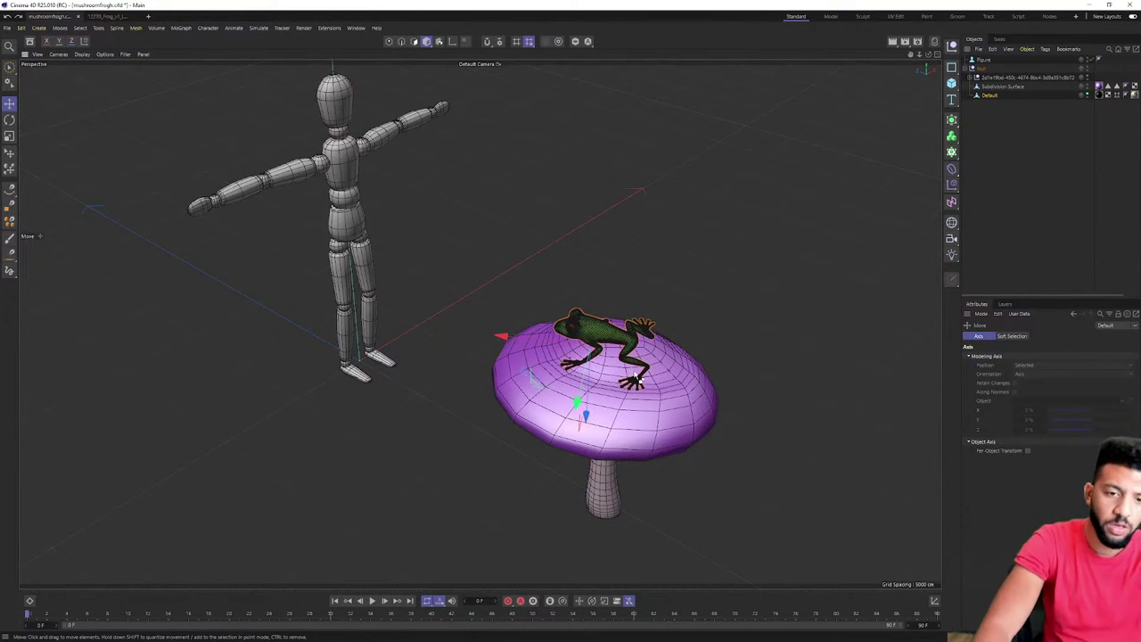
drag(640, 380, 539, 357)
key(ctrl+z)
key(ctrl+z)
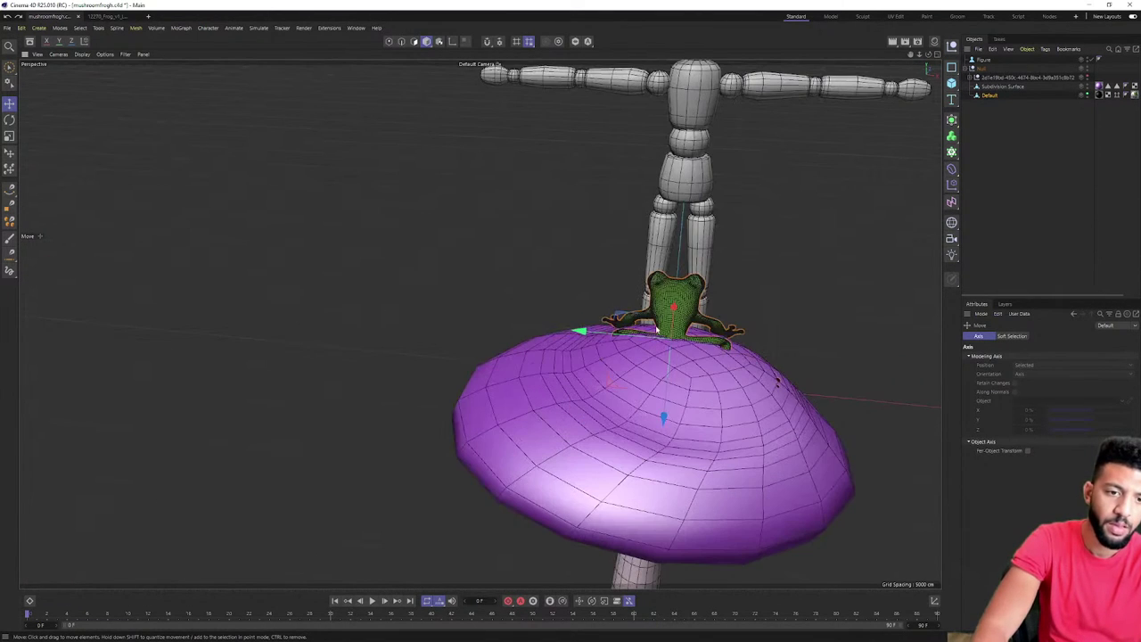
Raise the frog slightly above the mushroom cap and clear the selection
drag(659, 356, 669, 358)
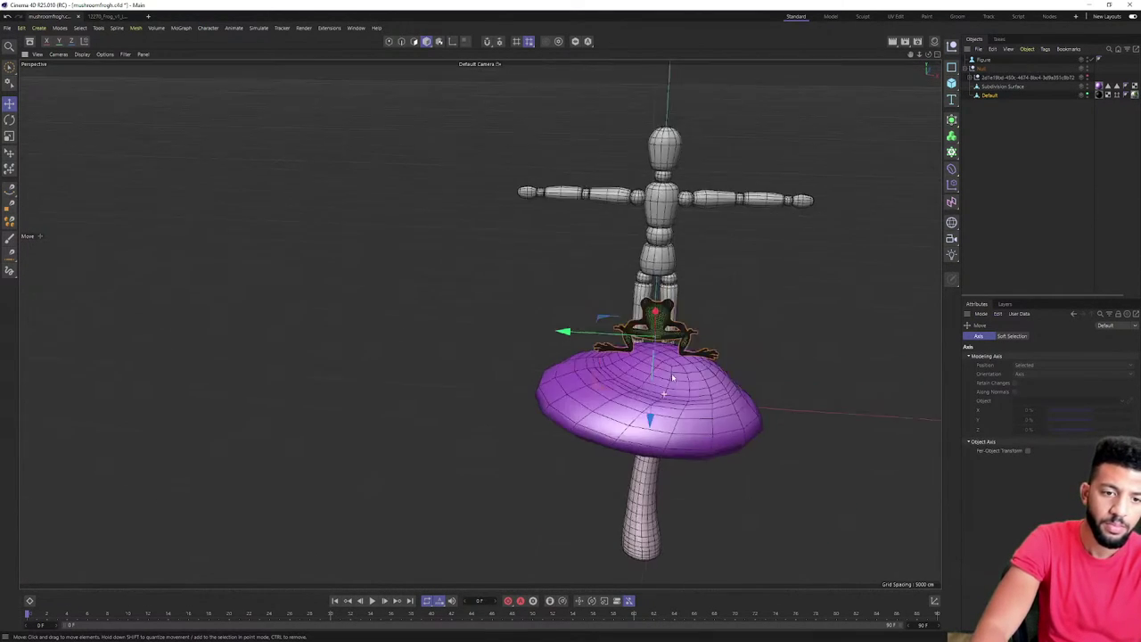
alt+drag(673, 377, 681, 337)
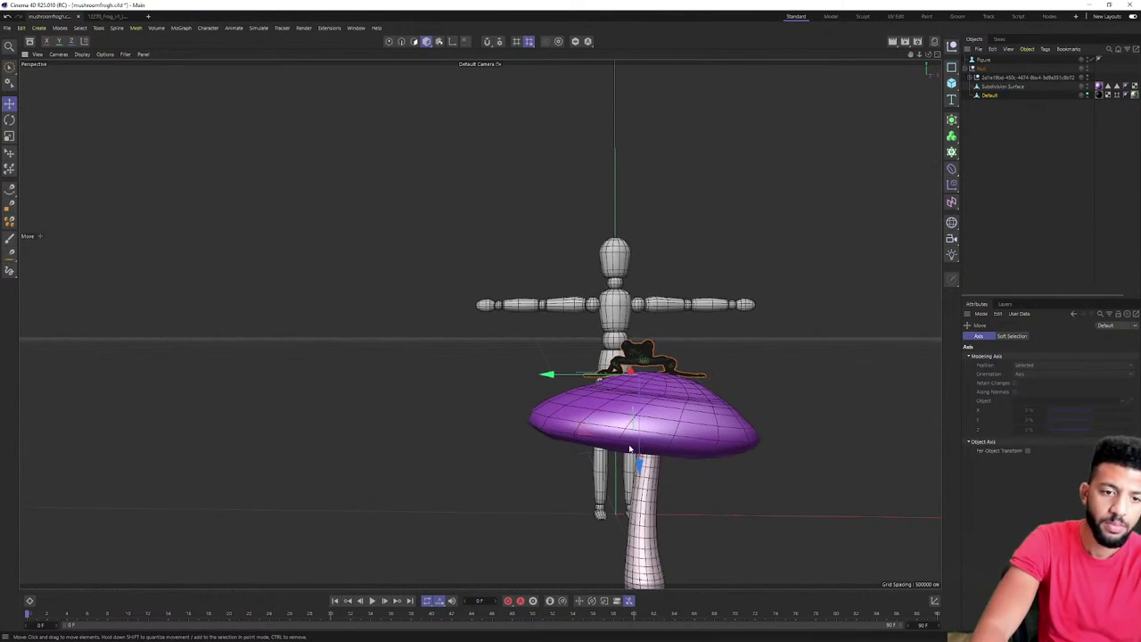
drag(634, 458, 639, 444)
alt+drag(640, 375, 797, 365)
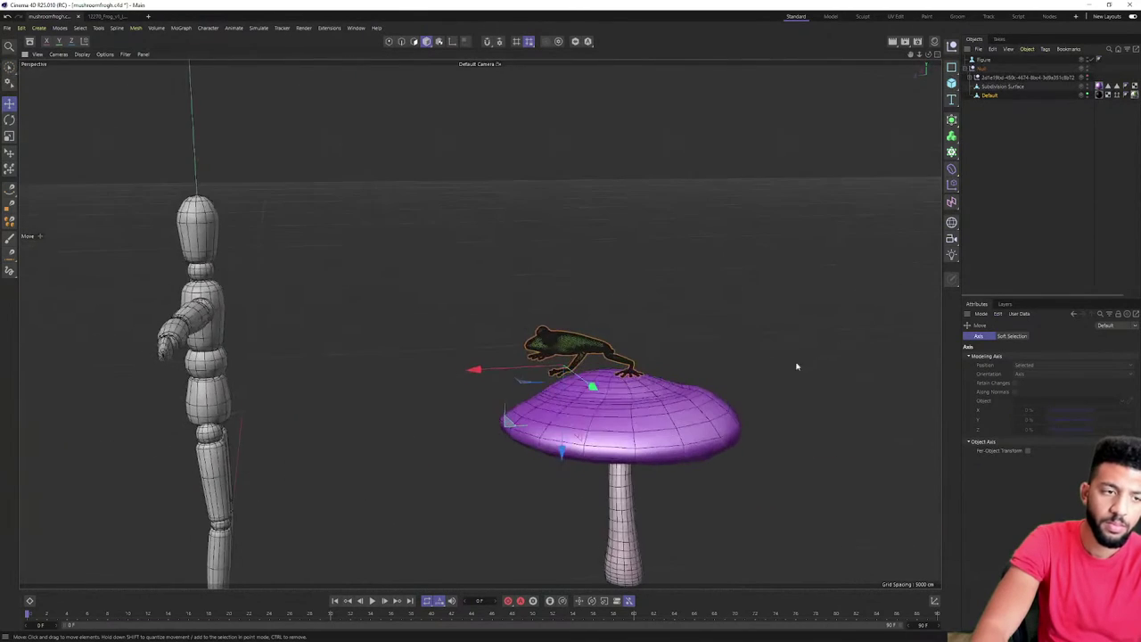
click(1001, 242)
Show the remaining models' group again in the viewport beside the frog and the smoothed mushroom
alt+drag(549, 362, 507, 336)
scroll(648, 364, up, 5)
scroll(701, 384, up, 3)
scroll(700, 383, down, 6)
scroll(614, 239, up, 5)
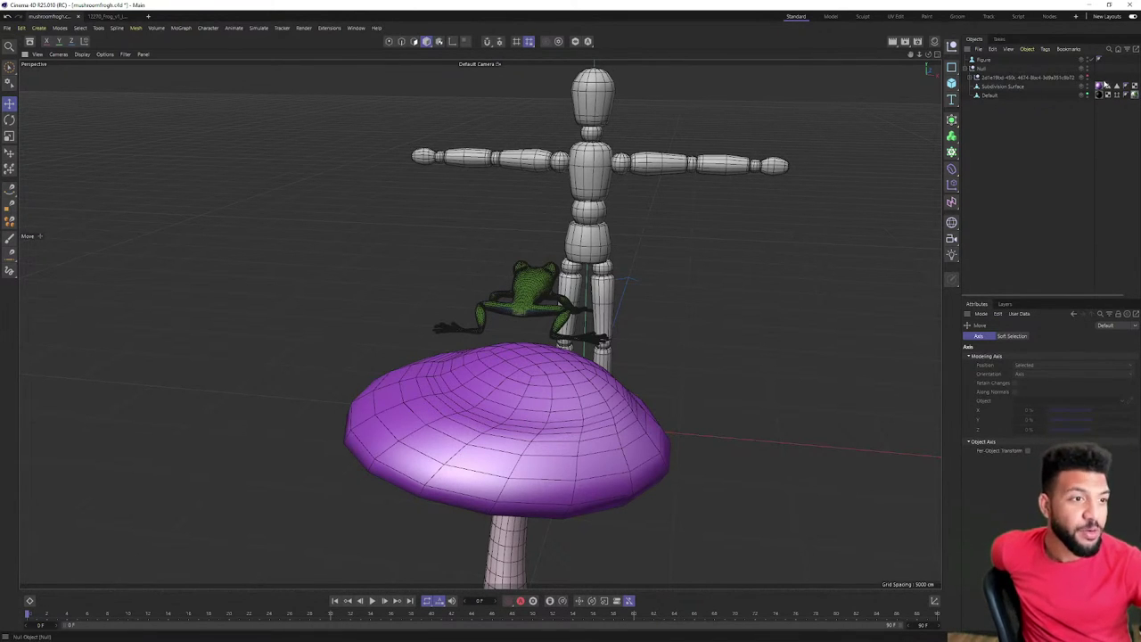
click(1087, 78)
scroll(623, 269, down, 8)
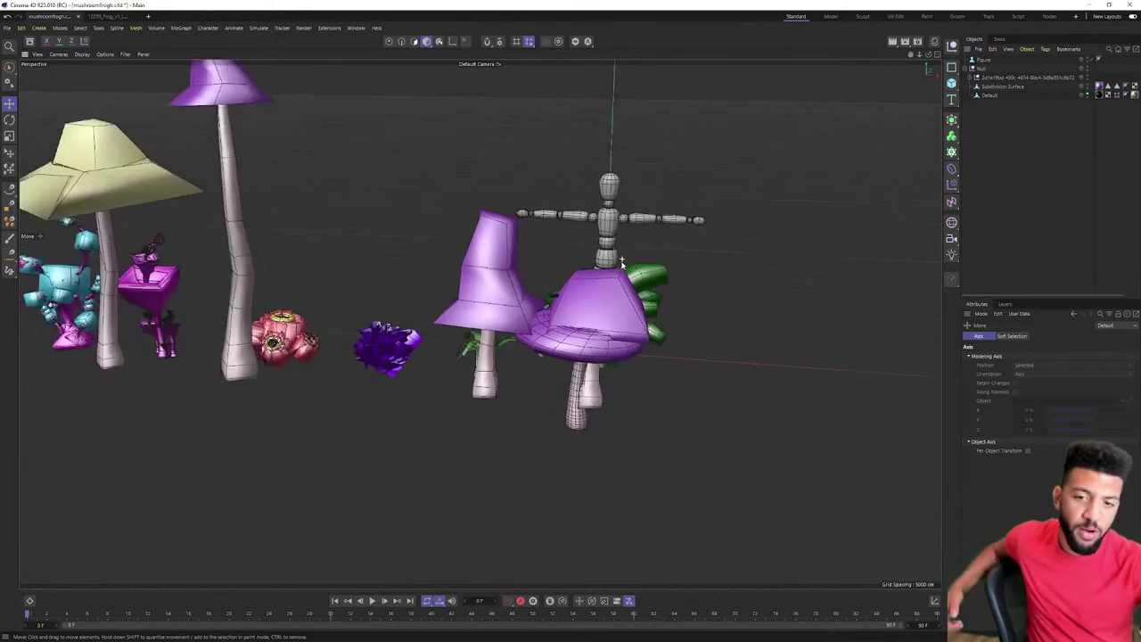
Smooth the whole group of remaining mushrooms and plants by nesting it under a new Subdivision Surface
alt+drag(622, 268, 643, 281)
alt+middle_drag(642, 281, 599, 275)
scroll(609, 258, up, 2)
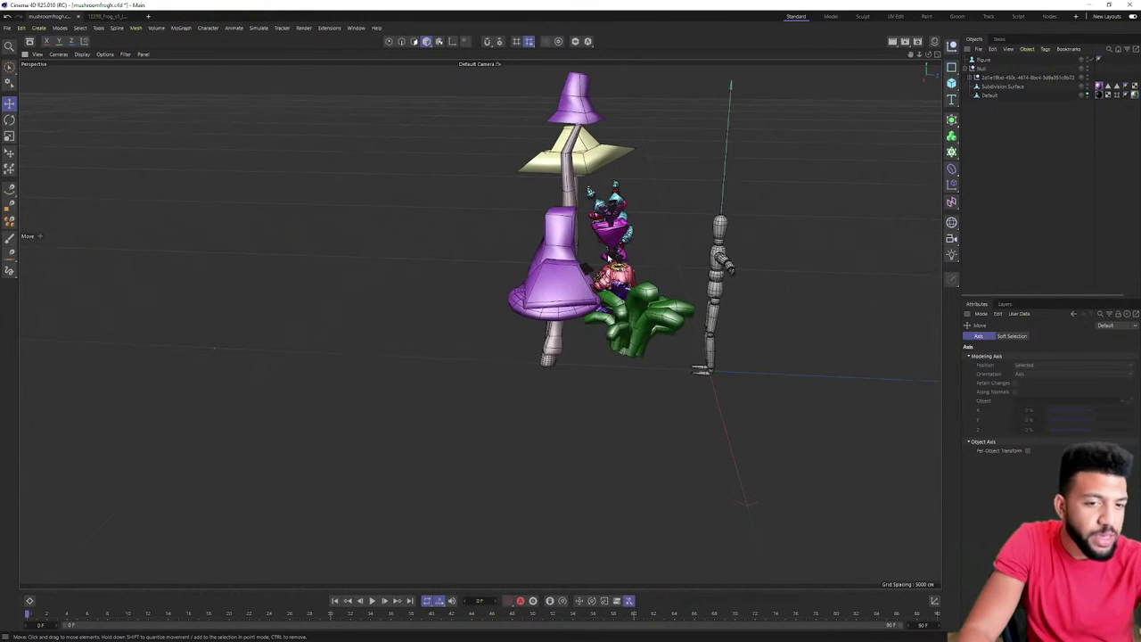
click(1003, 79)
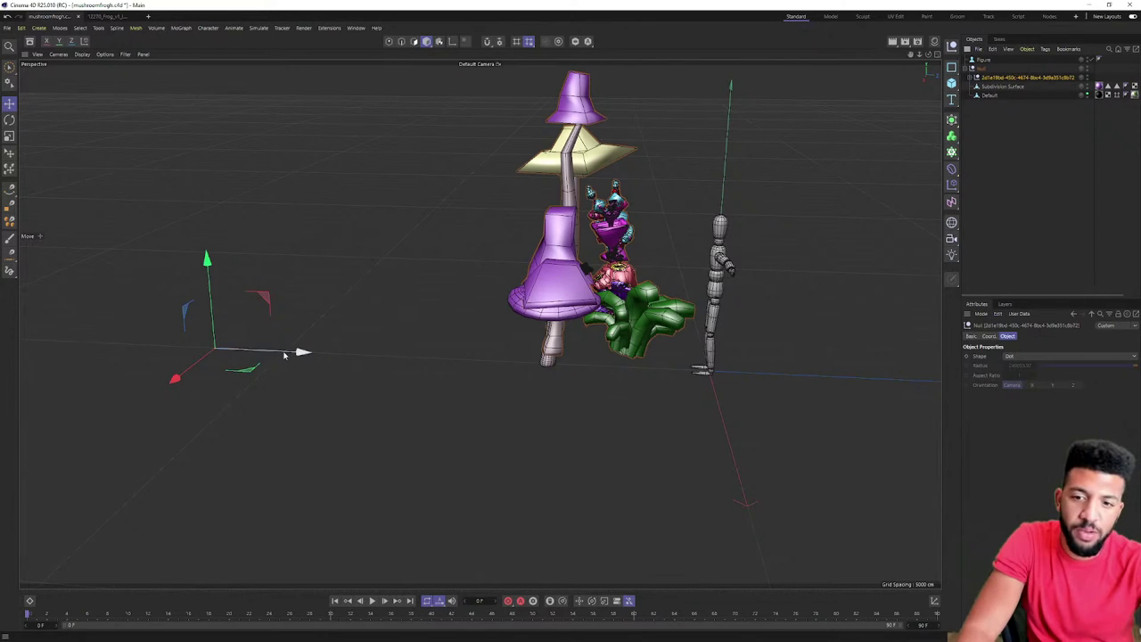
alt+drag(286, 355, 421, 266)
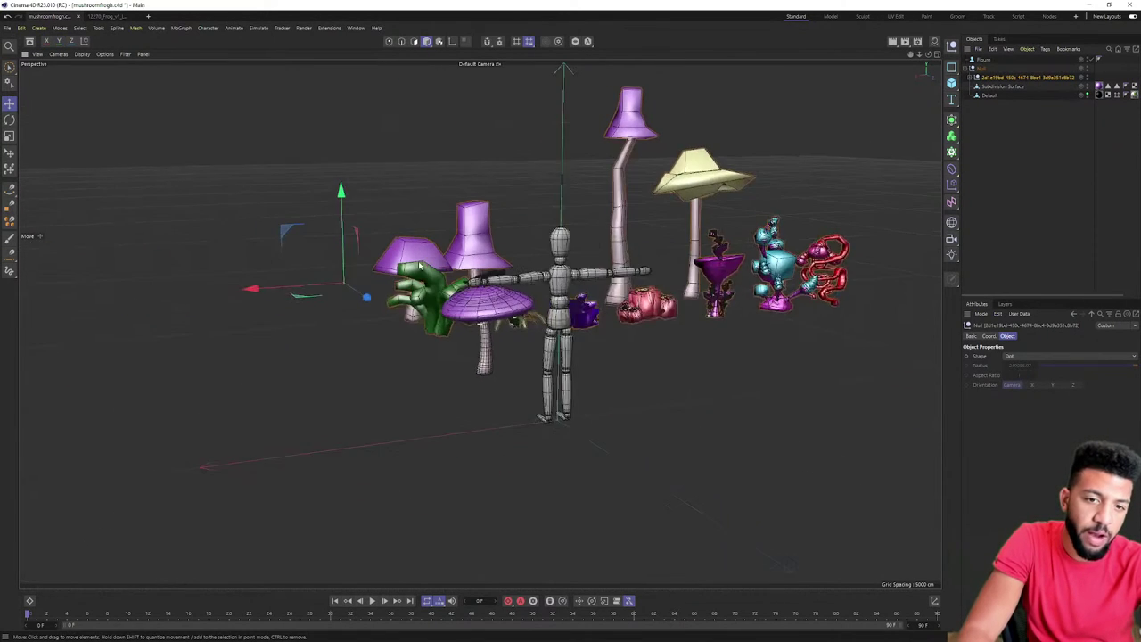
alt+right_drag(421, 266, 632, 308)
alt+middle_drag(632, 308, 635, 360)
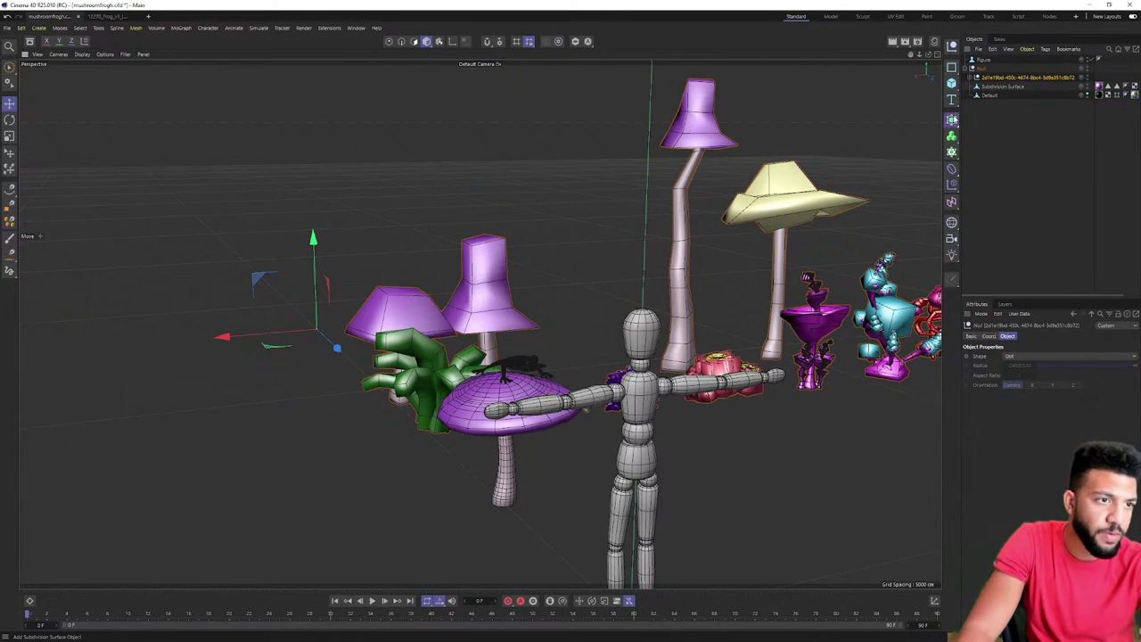
click(951, 118)
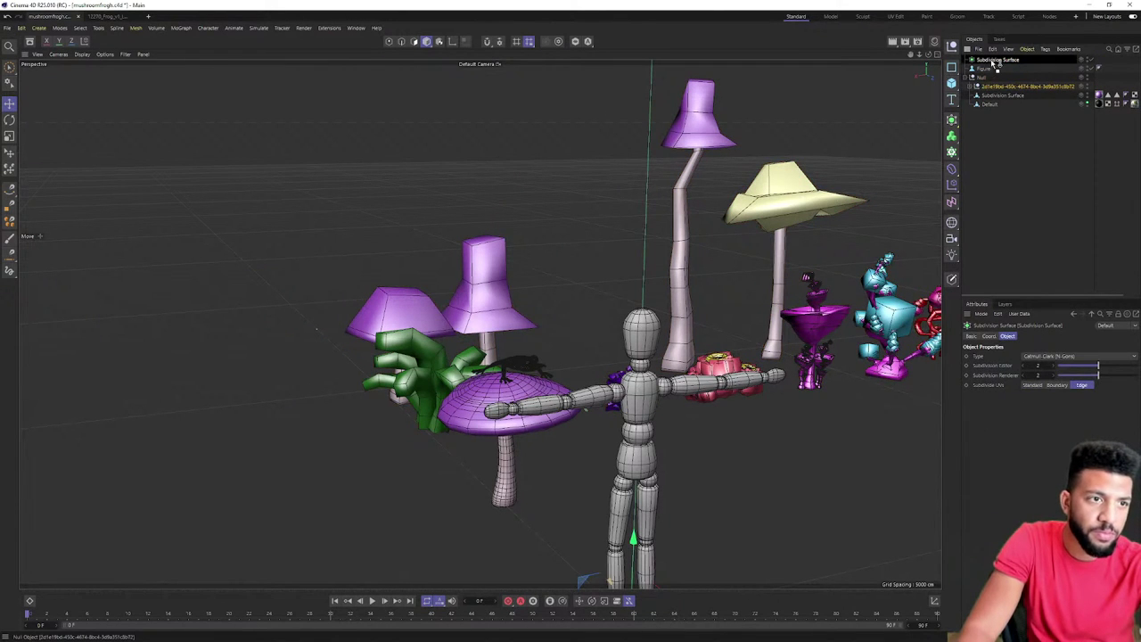
drag(996, 64, 994, 60)
alt+middle_drag(555, 297, 466, 270)
alt+right_drag(466, 270, 589, 276)
alt+drag(588, 276, 428, 321)
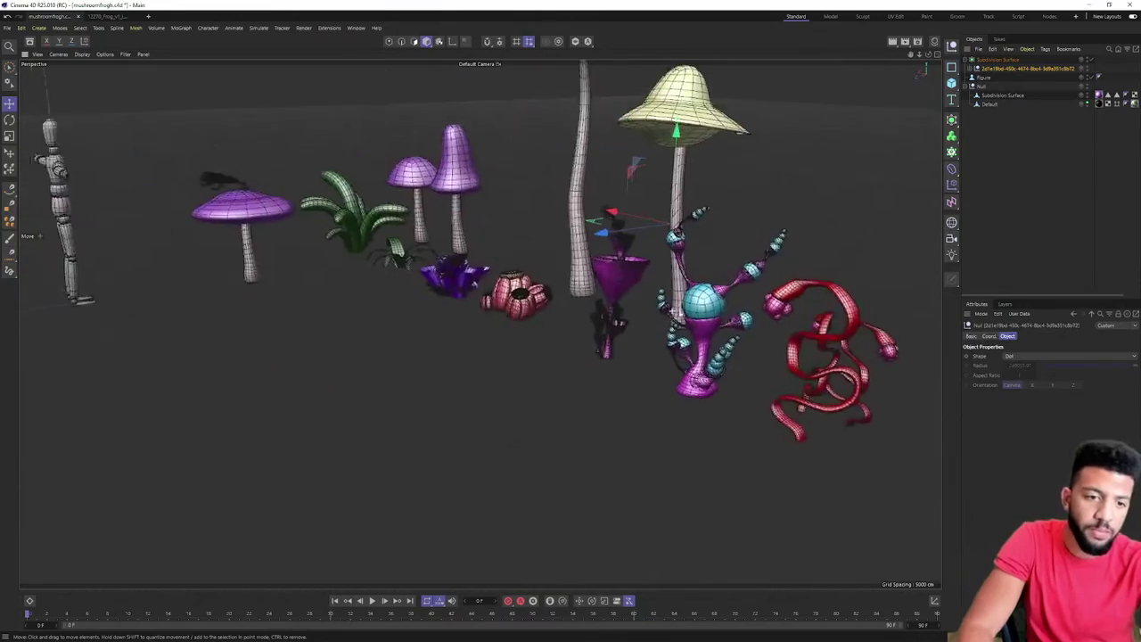
Examine the smoothed plants and mushrooms up close and as a full row beside the figure
alt+middle_drag(696, 295, 675, 297)
alt+drag(675, 297, 755, 307)
alt+middle_drag(71, 278, 395, 275)
alt+drag(394, 275, 754, 299)
click(792, 310)
alt+right_drag(675, 322, 701, 318)
alt+drag(701, 316, 647, 314)
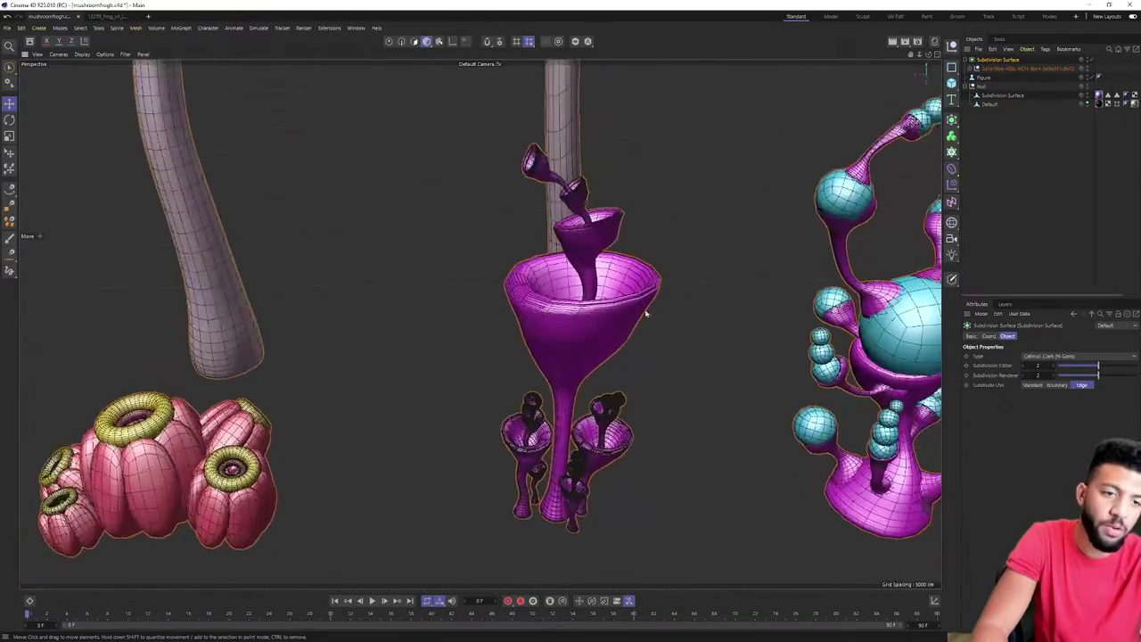
alt+right_drag(647, 313, 480, 325)
alt+drag(480, 325, 598, 318)
scroll(571, 321, down, 3)
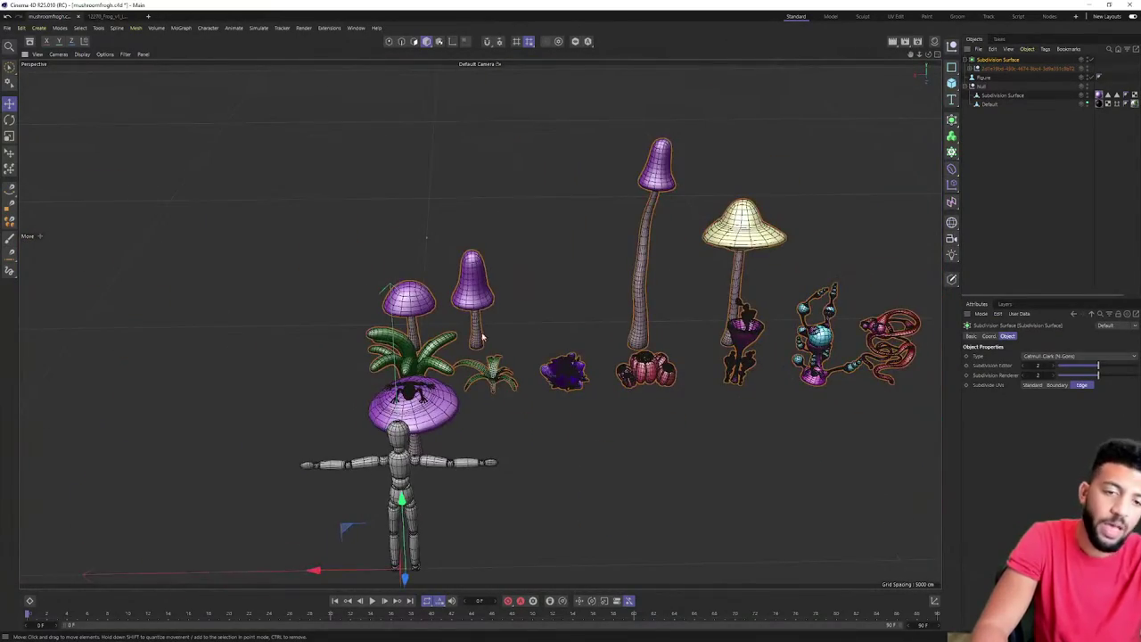
alt+drag(482, 337, 489, 408)
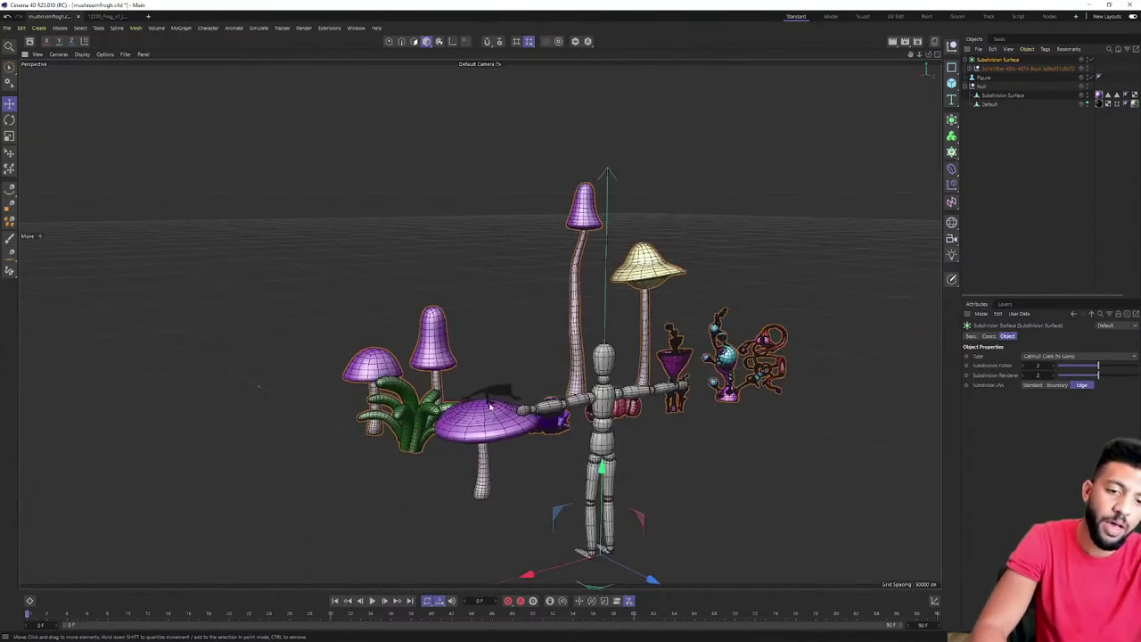
Try swelling the frog's throat in the Sculpt layout with the Inflate brush at size 41.647 and 20% strength
scroll(534, 401, up, 10)
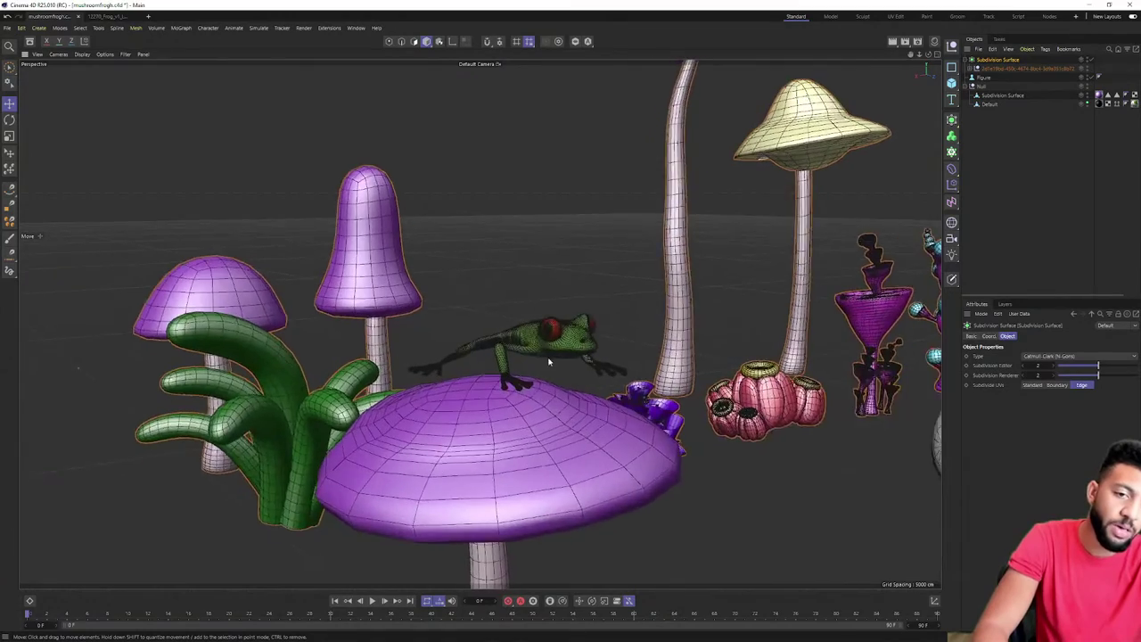
scroll(549, 362, up, 3)
alt+drag(549, 360, 560, 332)
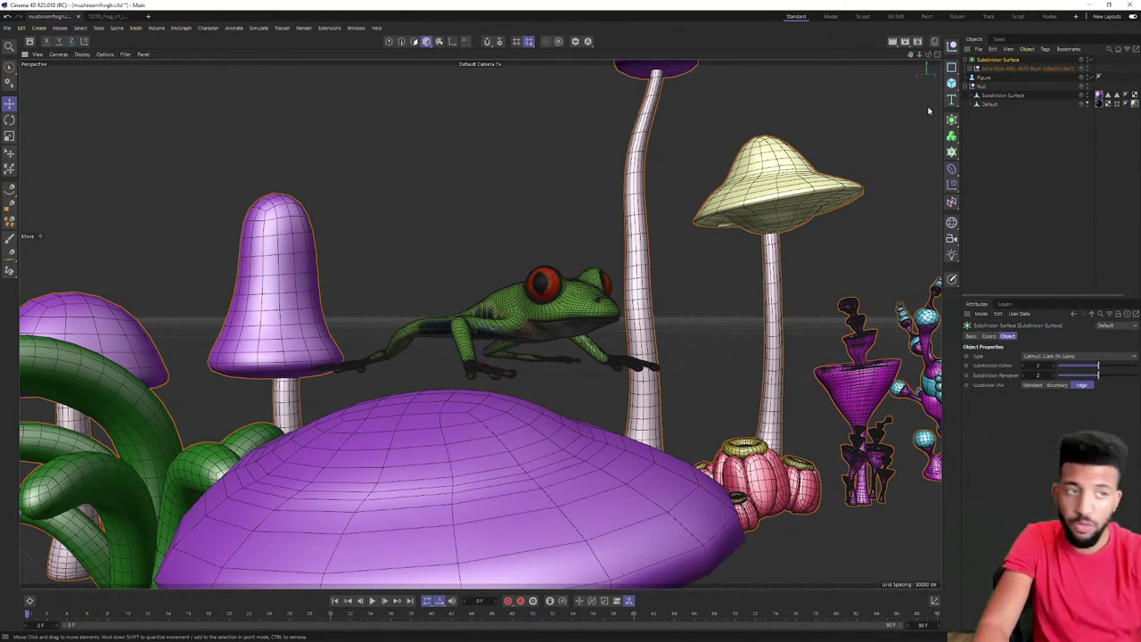
click(990, 103)
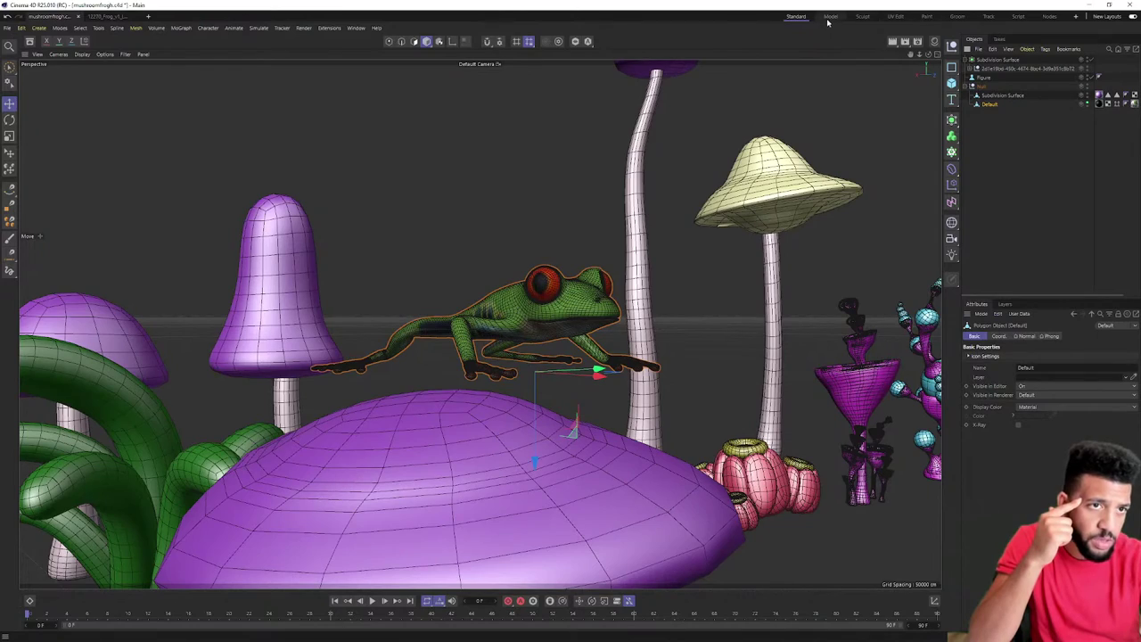
click(862, 16)
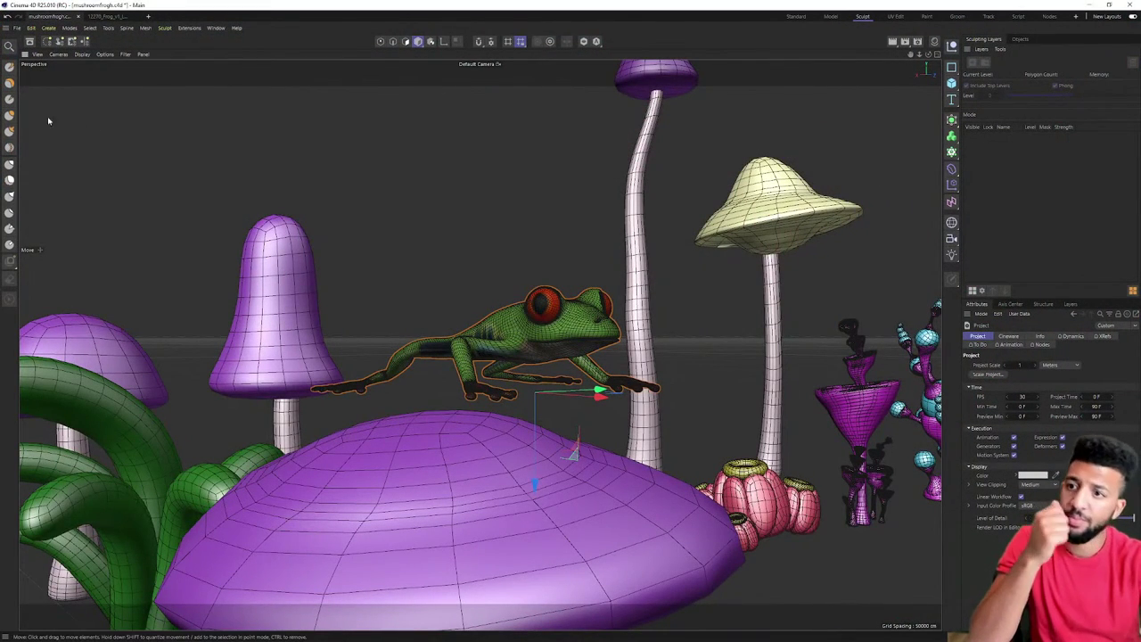
click(9, 117)
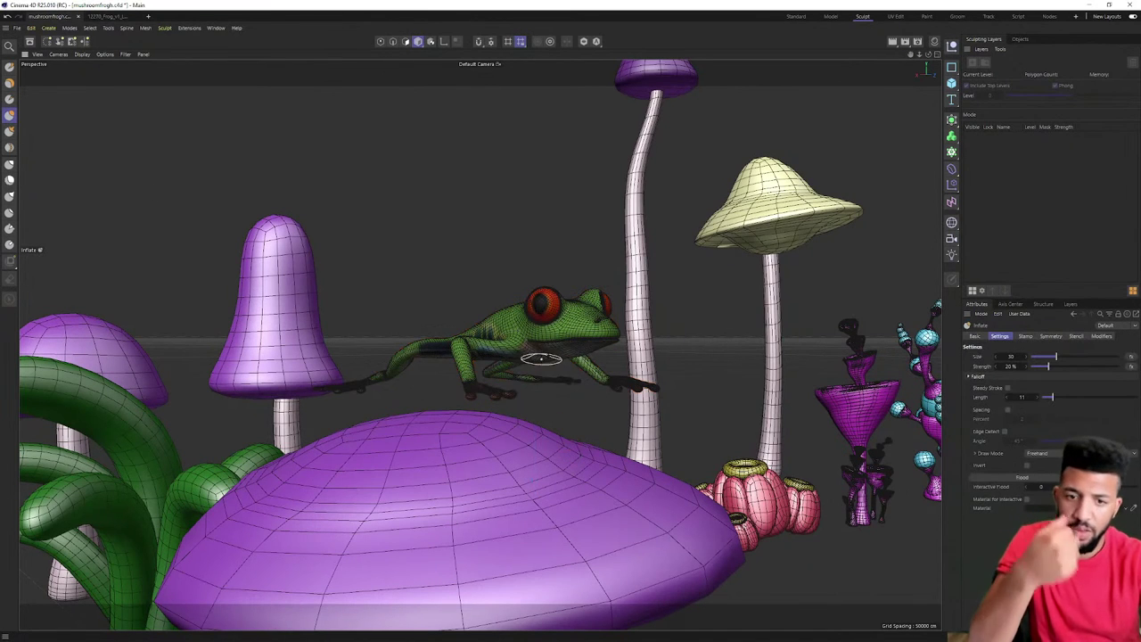
mouse_move(624, 326)
alt+mouse_down()
mouse_move(576, 366)
mouse_move(662, 345)
alt+mouse_up()
key(ctrl+z)
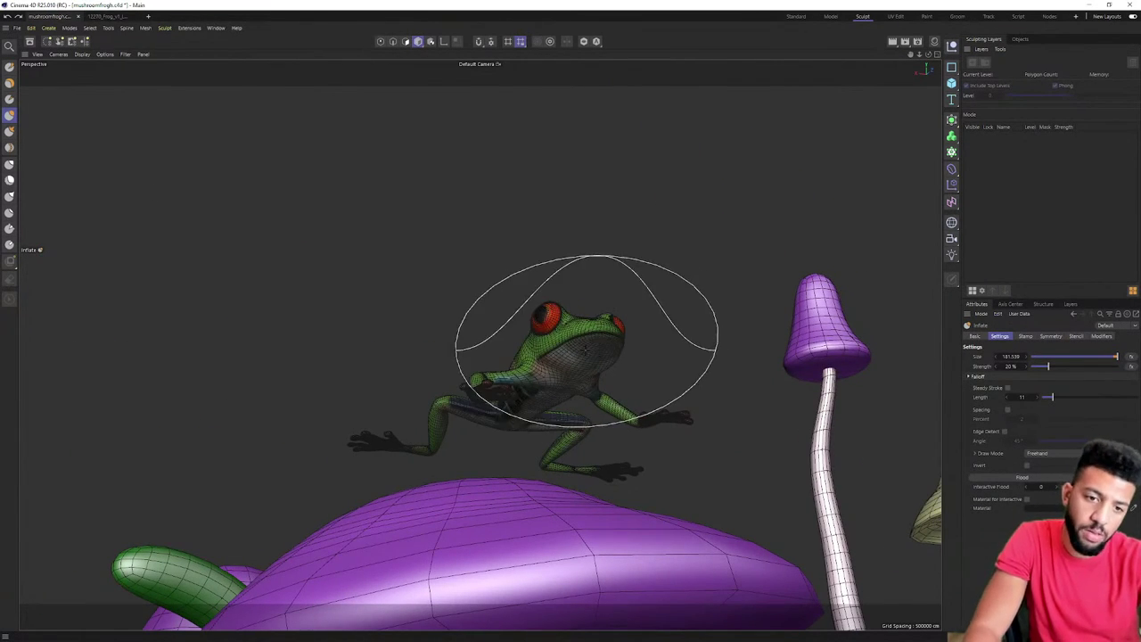
middle_drag(599, 358, 548, 364)
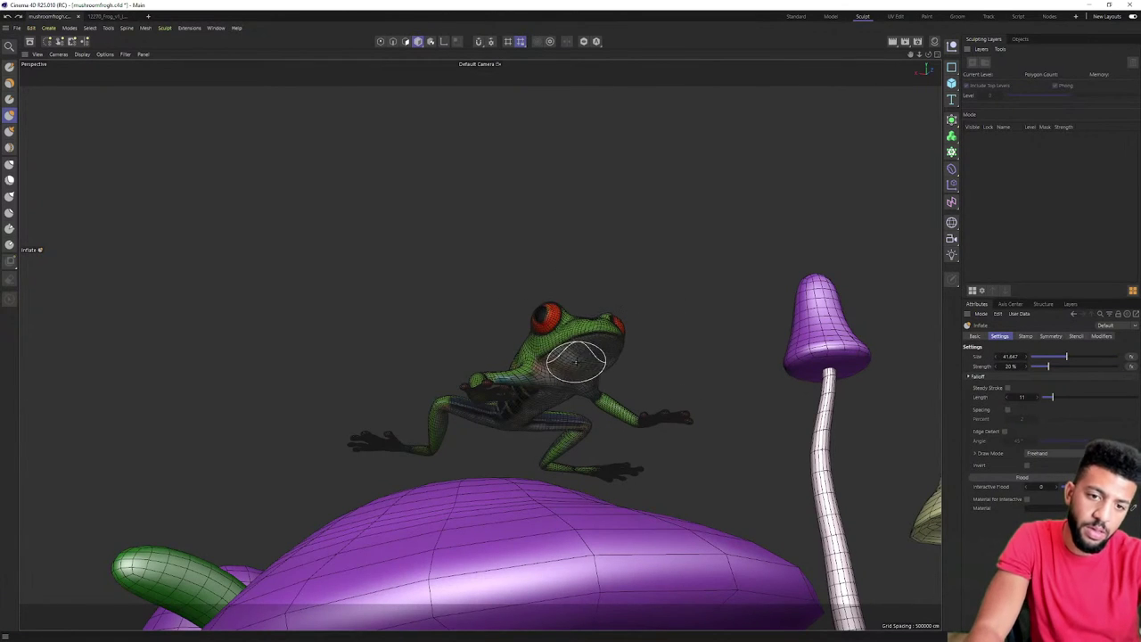
scroll(624, 357, up, 5)
mouse_move(638, 347)
mouse_down()
mouse_move(611, 321)
mouse_move(657, 325)
mouse_move(571, 390)
mouse_move(562, 339)
mouse_move(526, 370)
mouse_move(640, 373)
mouse_move(619, 339)
mouse_move(591, 356)
mouse_move(561, 352)
mouse_move(612, 374)
mouse_move(540, 358)
mouse_move(480, 411)
mouse_move(593, 346)
mouse_move(555, 385)
mouse_up()
mouse_move(555, 385)
alt+mouse_down()
mouse_move(612, 336)
mouse_move(712, 361)
mouse_move(725, 390)
mouse_move(725, 352)
mouse_move(693, 389)
mouse_move(650, 311)
alt+mouse_up()
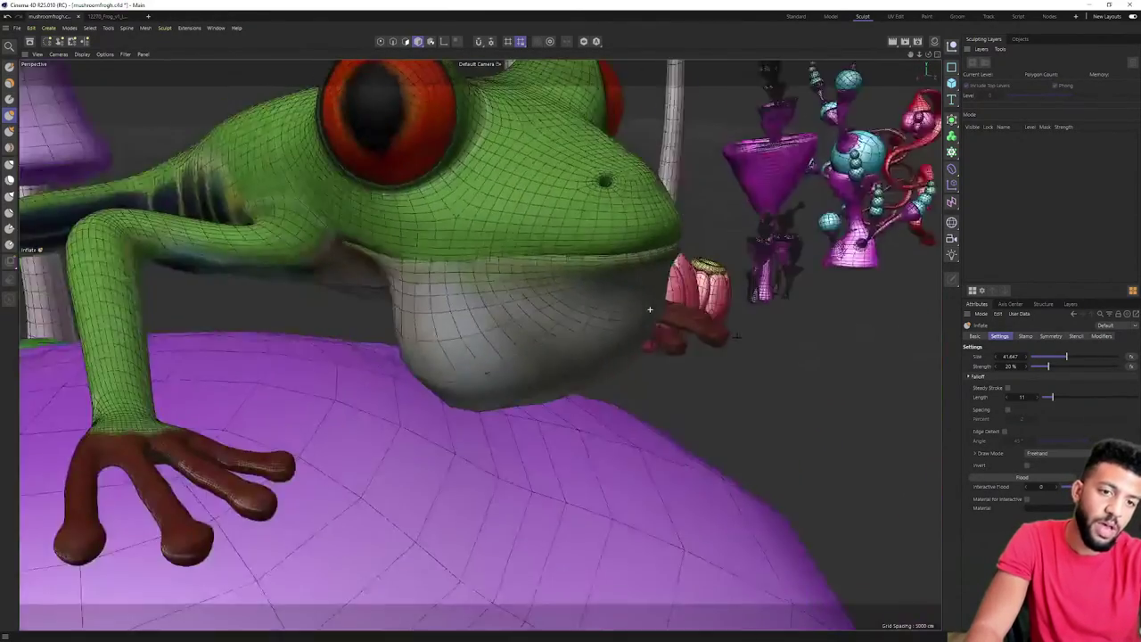
Undo the Inflate strokes on the frog's throat
alt+right_drag(650, 311, 576, 266)
key(ctrl+z)
key(ctrl+z)
key(ctrl+z)
key(ctrl+z)
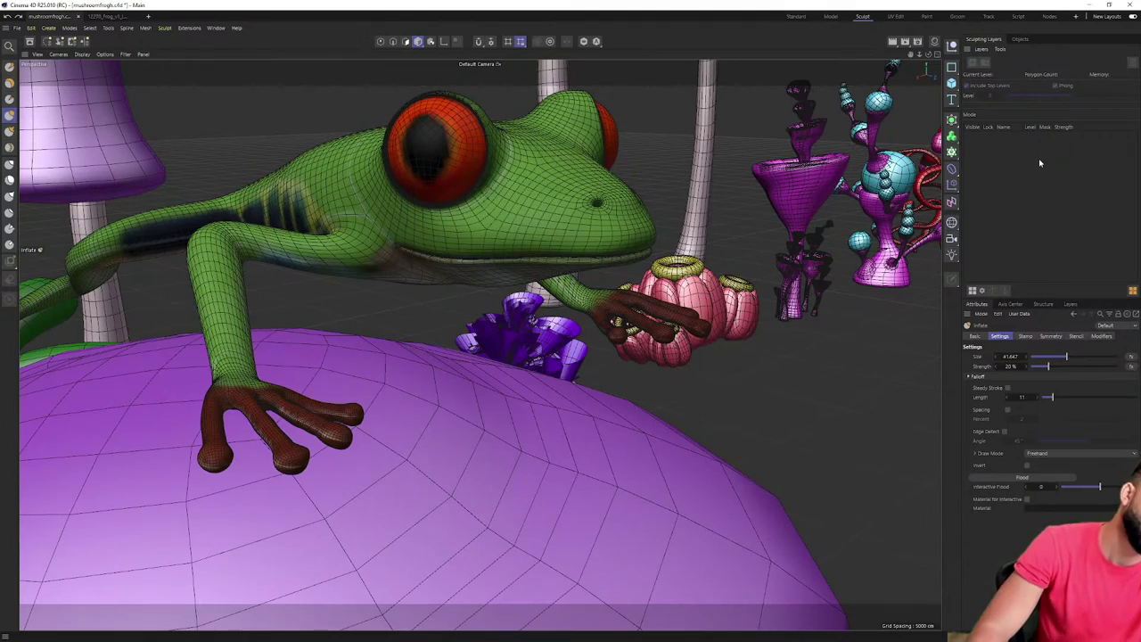
Examine the frog, the mushroom cap and the surrounding plants from several angles to compare their scale with the figure
alt+right_drag(501, 171, 451, 219)
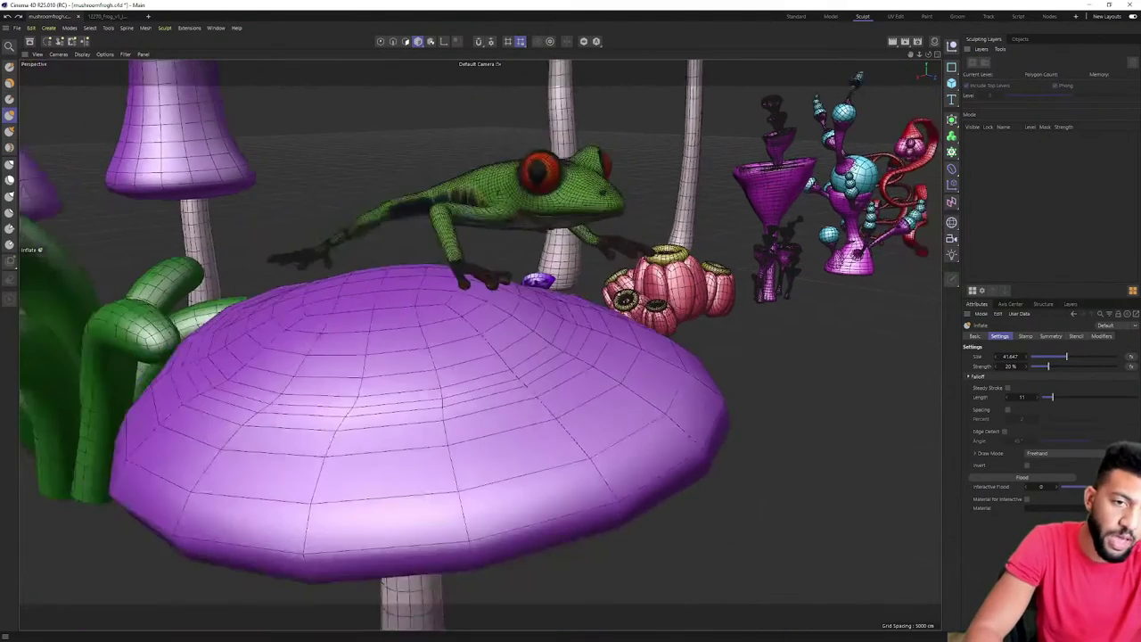
alt+middle_drag(571, 428, 615, 294)
alt+right_drag(616, 400, 546, 446)
alt+right_drag(691, 338, 718, 309)
scroll(691, 338, down, 3)
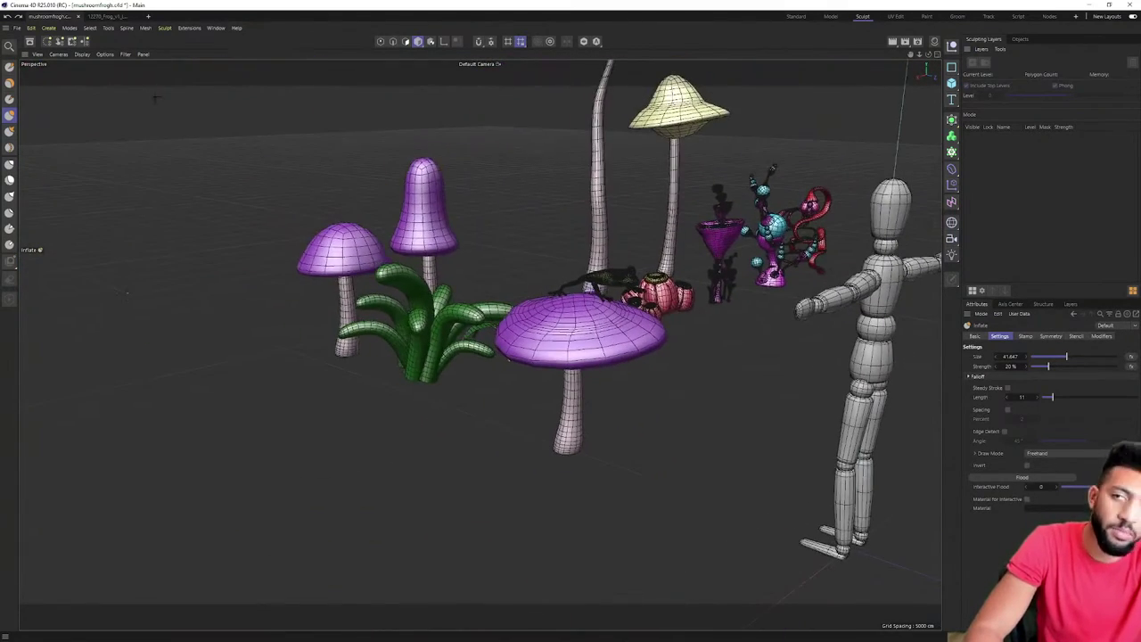
alt+drag(691, 338, 656, 268)
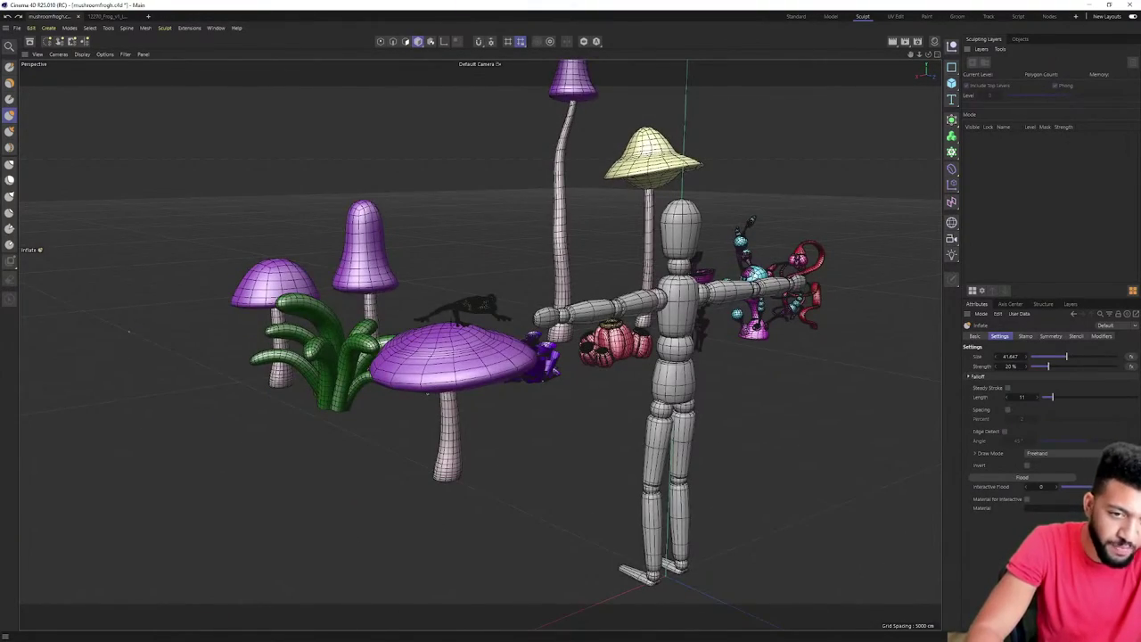
alt+drag(461, 316, 564, 390)
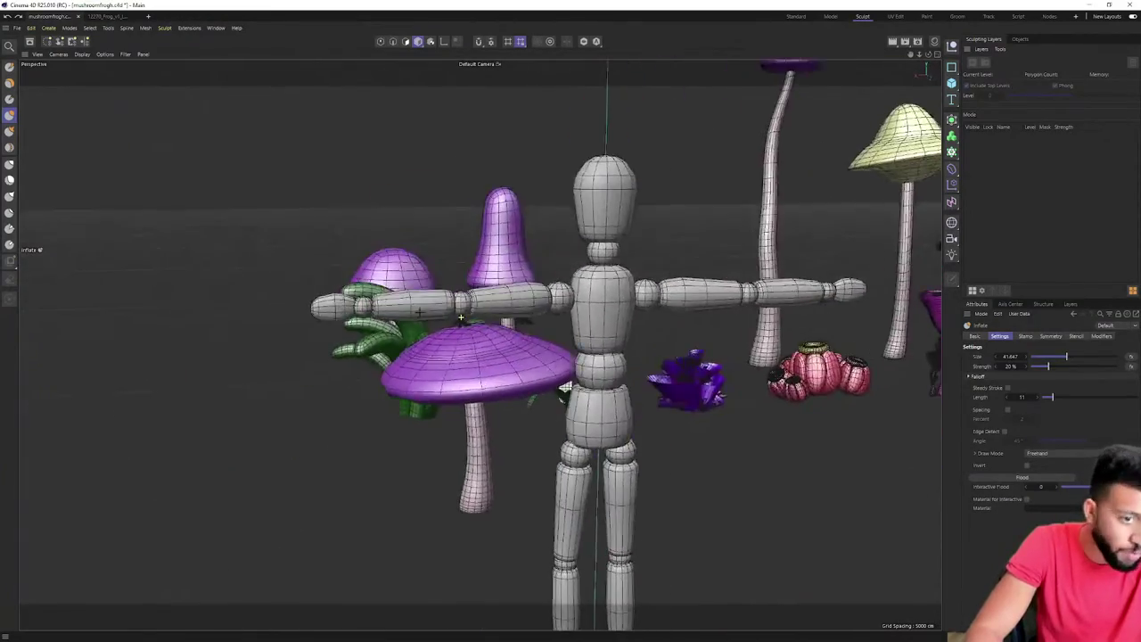
alt+drag(419, 311, 303, 301)
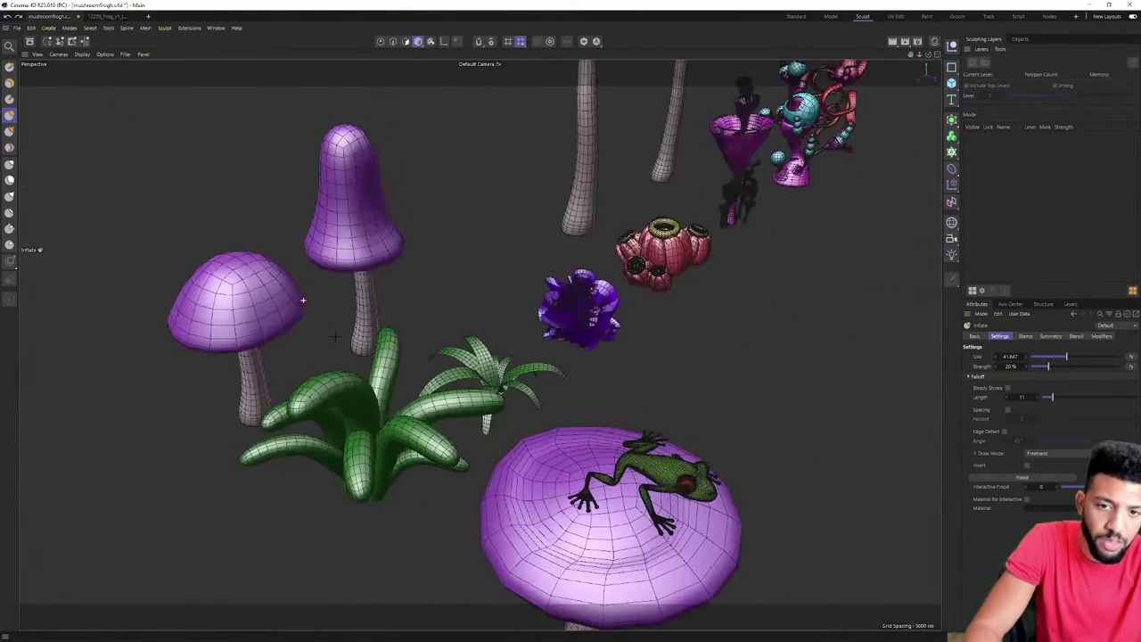
alt+drag(649, 451, 546, 280)
scroll(547, 278, up, 4)
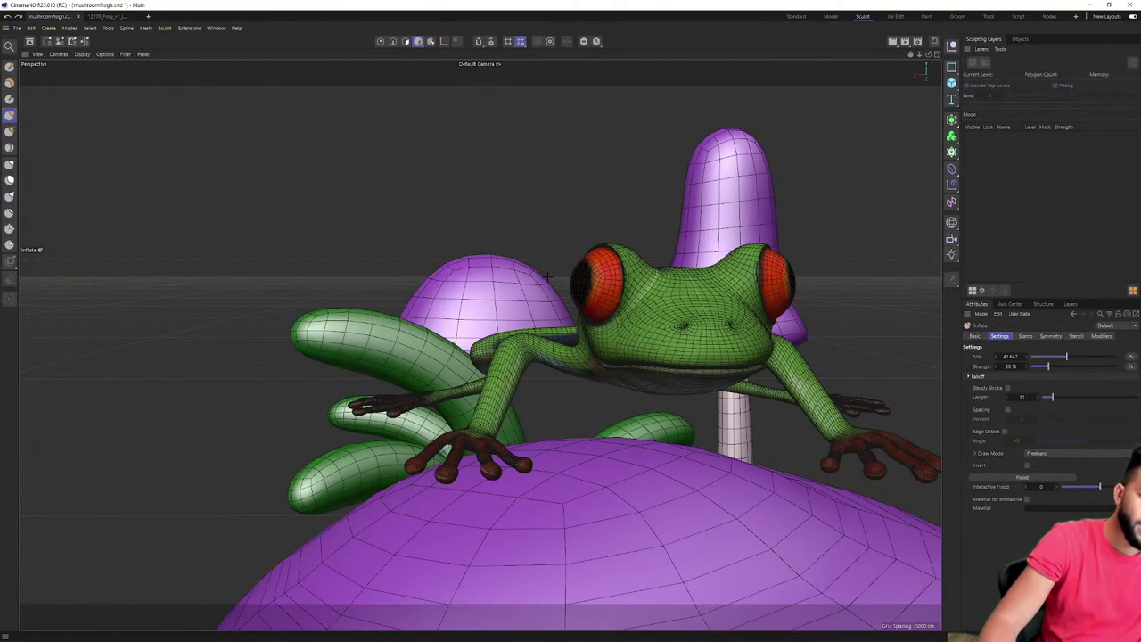
scroll(731, 364, down, 5)
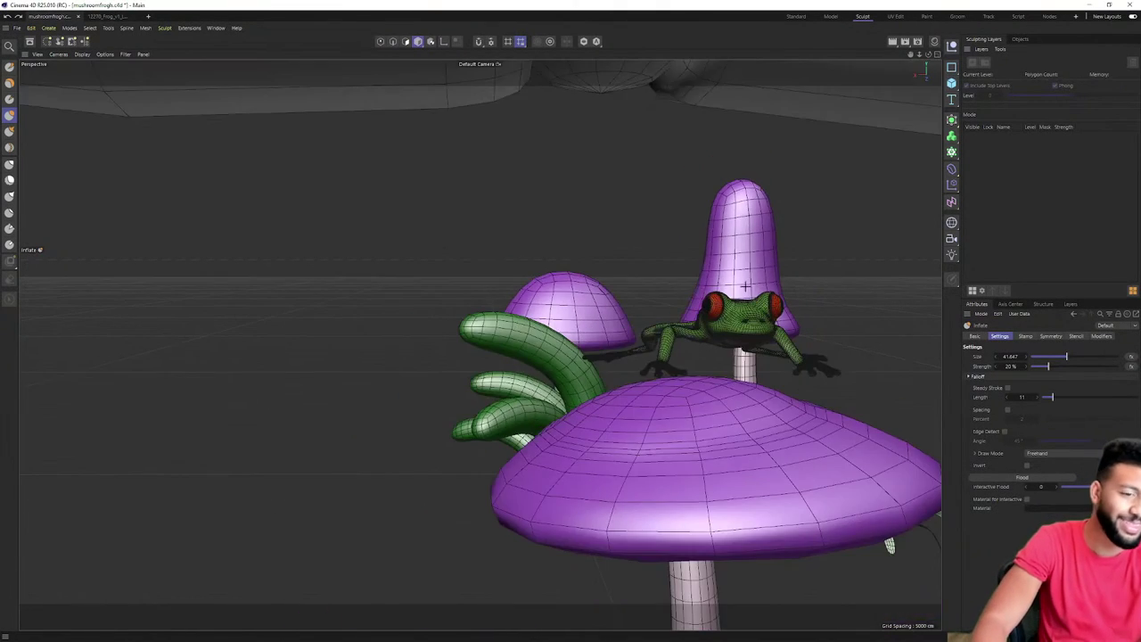
alt+drag(740, 285, 648, 273)
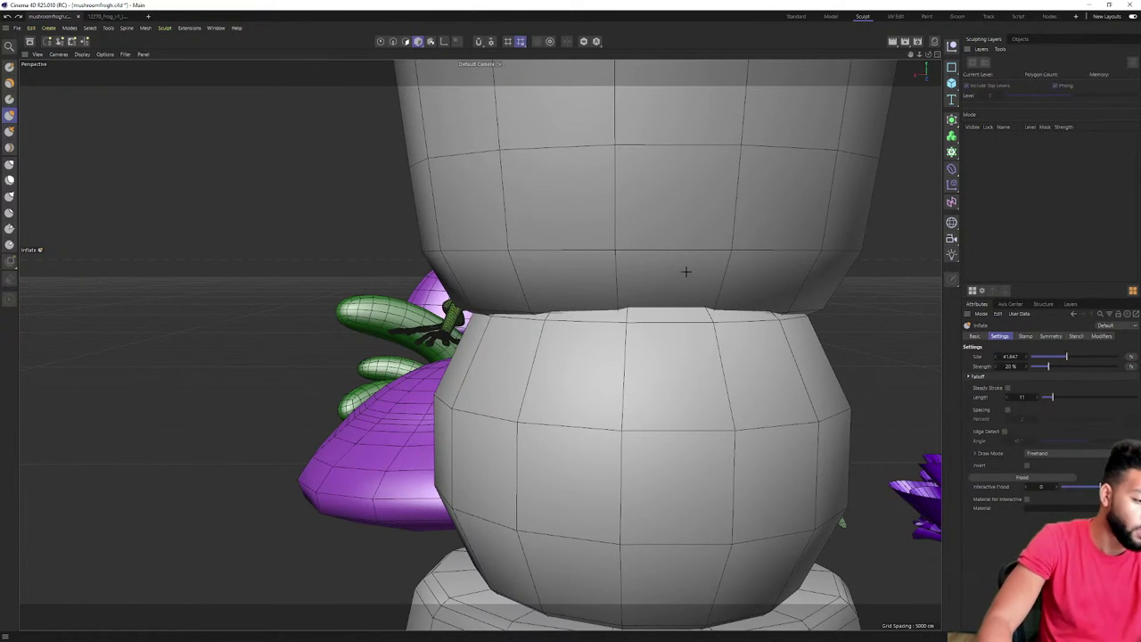
scroll(686, 272, down, 6)
alt+middle_drag(692, 273, 794, 393)
alt+drag(552, 318, 722, 318)
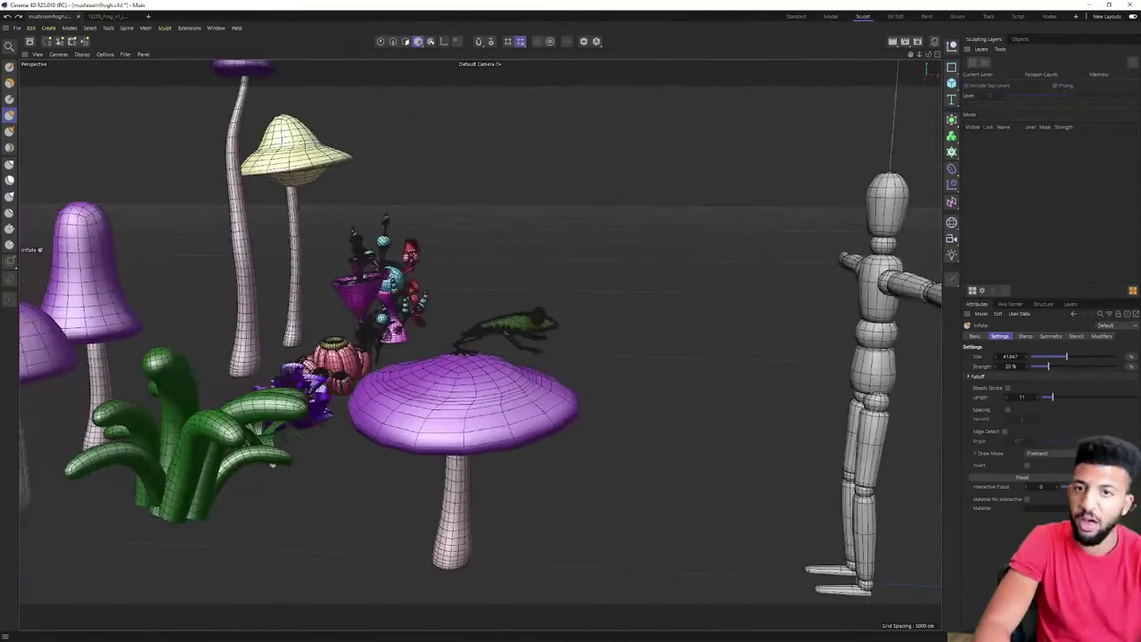
Change the viewport display to smooth shading without wireframe lines
click(82, 54)
click(95, 68)
mouse_move(606, 326)
alt+mouse_down()
mouse_move(540, 383)
mouse_move(473, 359)
mouse_move(557, 259)
mouse_move(570, 384)
mouse_move(541, 282)
mouse_move(397, 359)
mouse_move(116, 384)
mouse_move(437, 326)
mouse_move(348, 341)
mouse_move(101, 333)
mouse_move(451, 330)
mouse_move(432, 322)
alt+mouse_up()
scroll(471, 359, up, 6)
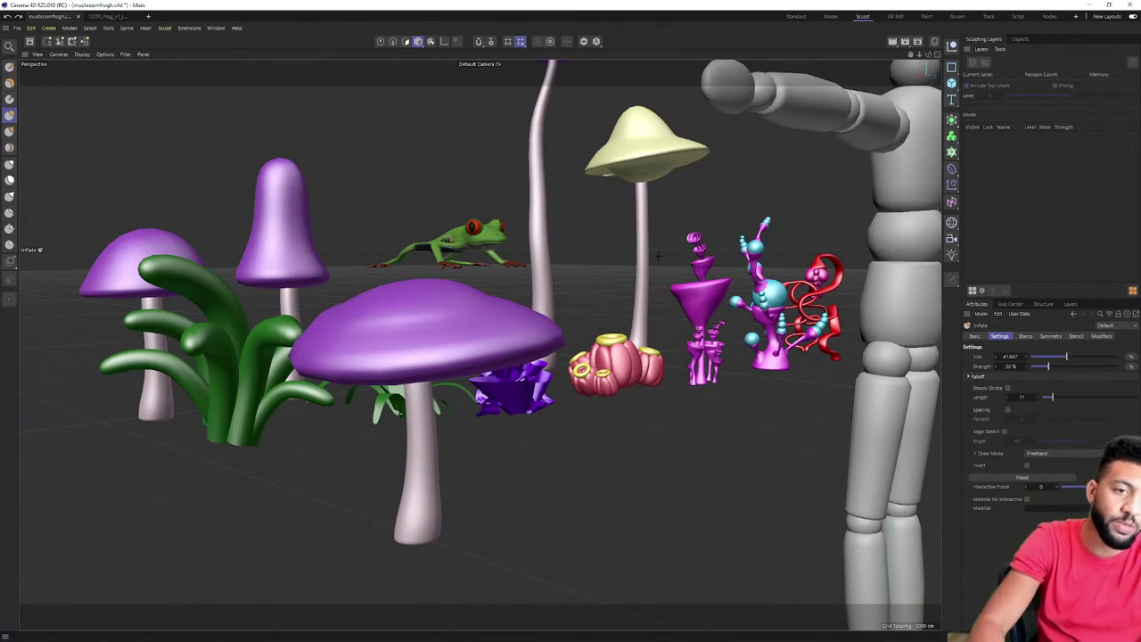
Inspect the shaded funnel plant, pink pods and purple flower up close for form and surface quality
alt+right_drag(698, 280, 914, 228)
mouse_move(689, 295)
alt+mouse_down()
mouse_move(700, 326)
mouse_move(713, 323)
mouse_move(646, 279)
alt+mouse_up()
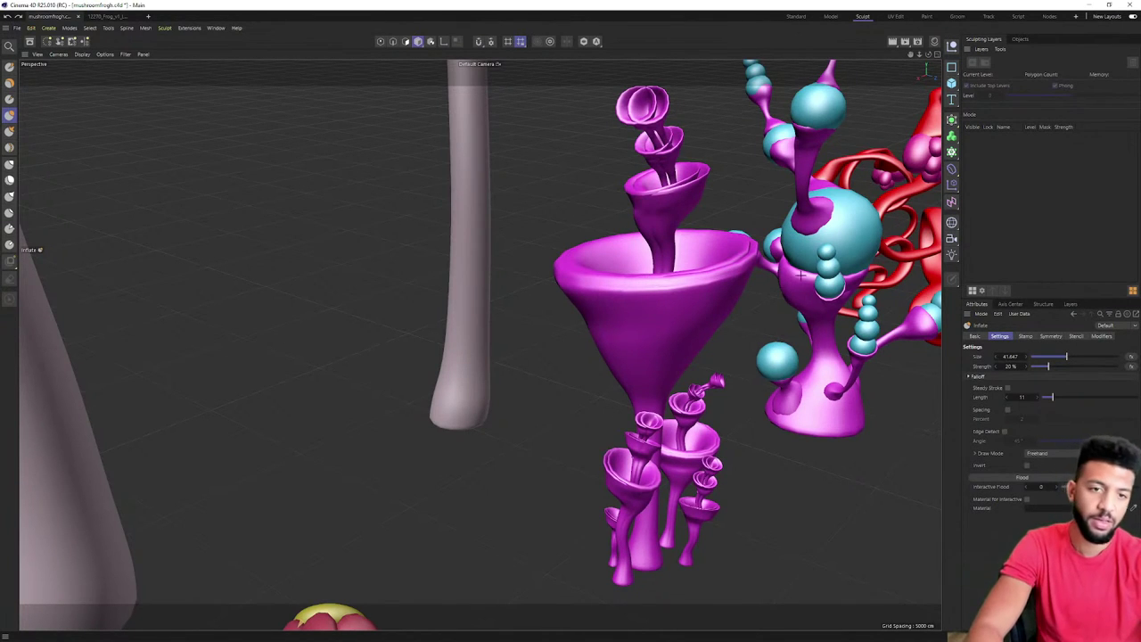
alt+right_drag(801, 275, 624, 308)
alt+drag(570, 326, 425, 280)
alt+middle_drag(426, 294, 611, 319)
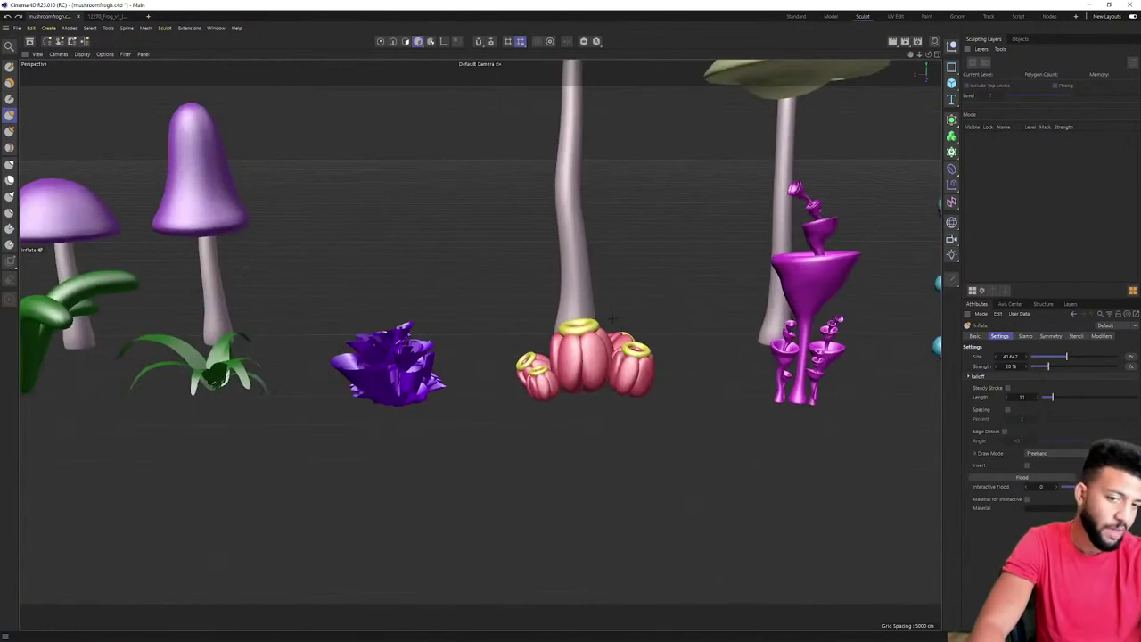
scroll(612, 318, up, 5)
alt+middle_drag(604, 370, 629, 374)
alt+right_drag(620, 366, 383, 379)
alt+middle_drag(366, 383, 550, 349)
mouse_move(526, 349)
alt+mouse_down()
mouse_move(382, 392)
mouse_move(408, 453)
alt+mouse_up()
alt+right_drag(410, 450, 562, 392)
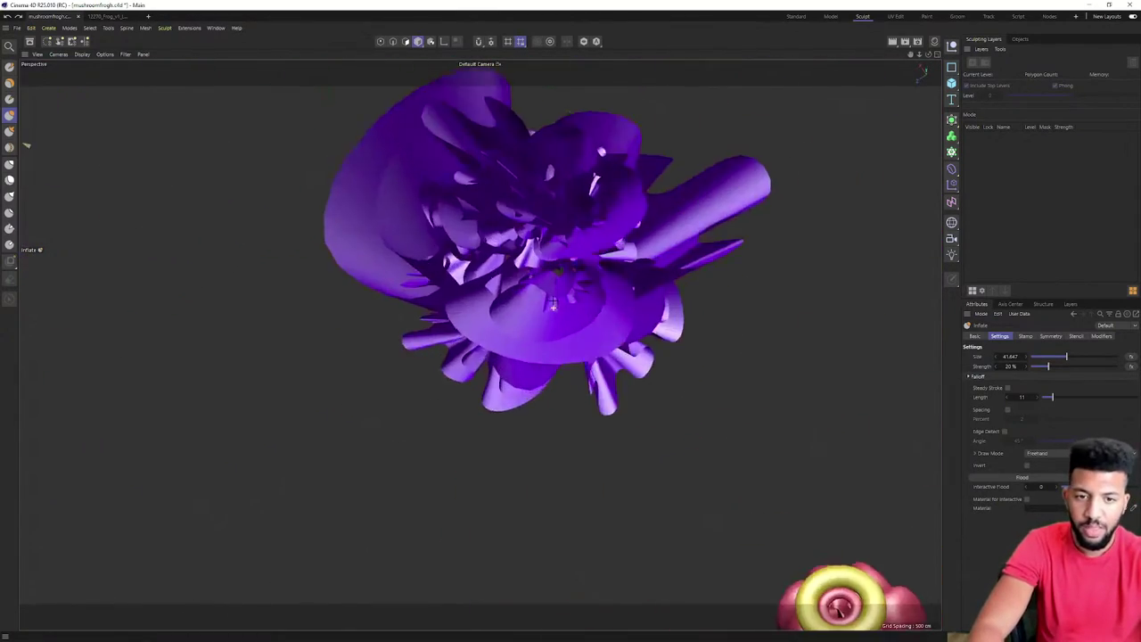
alt+drag(553, 308, 722, 214)
alt+right_drag(615, 267, 428, 205)
alt+right_drag(640, 282, 482, 243)
alt+drag(482, 242, 374, 214)
alt+middle_drag(571, 343, 451, 281)
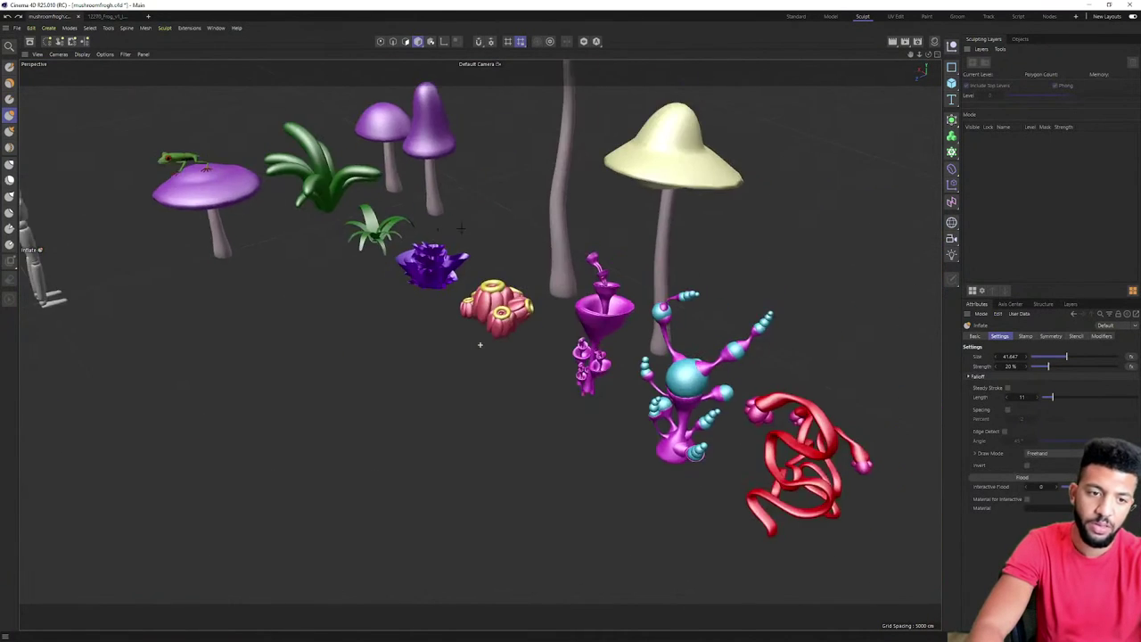
Return to the Standard layout with the whole set of models in view
alt+right_drag(571, 312, 486, 307)
alt+drag(455, 312, 513, 284)
alt+drag(480, 344, 532, 314)
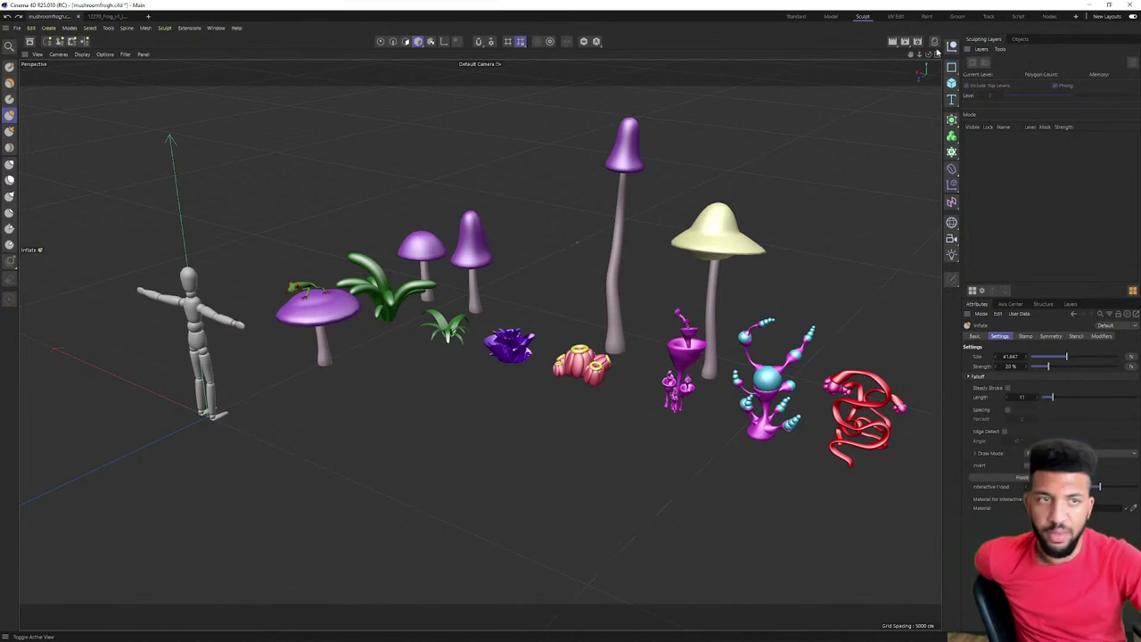
click(797, 17)
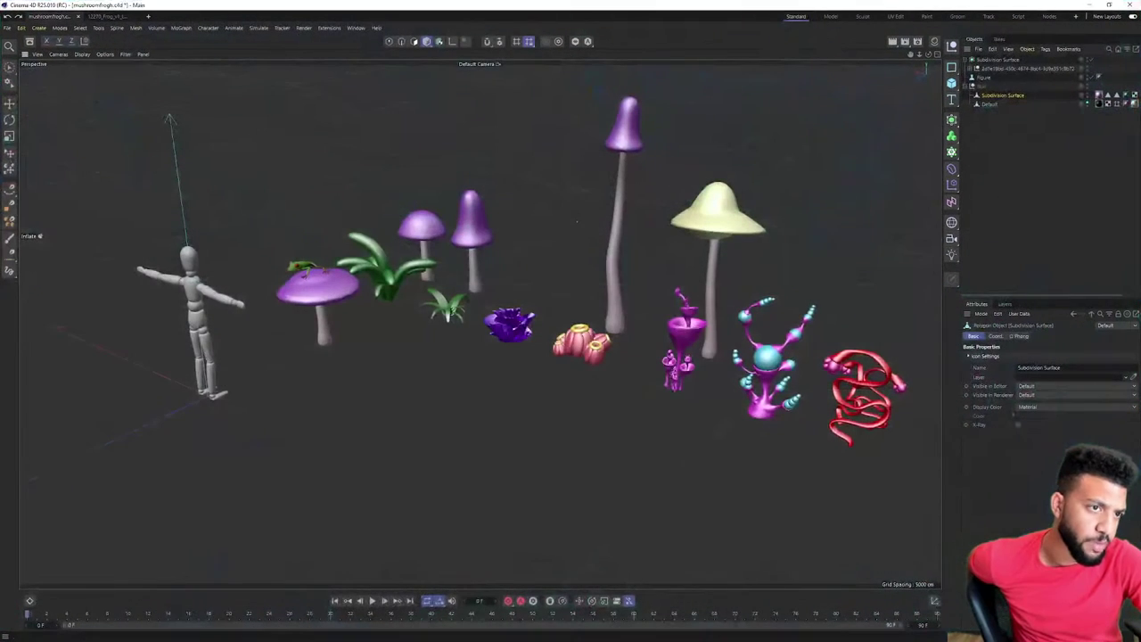